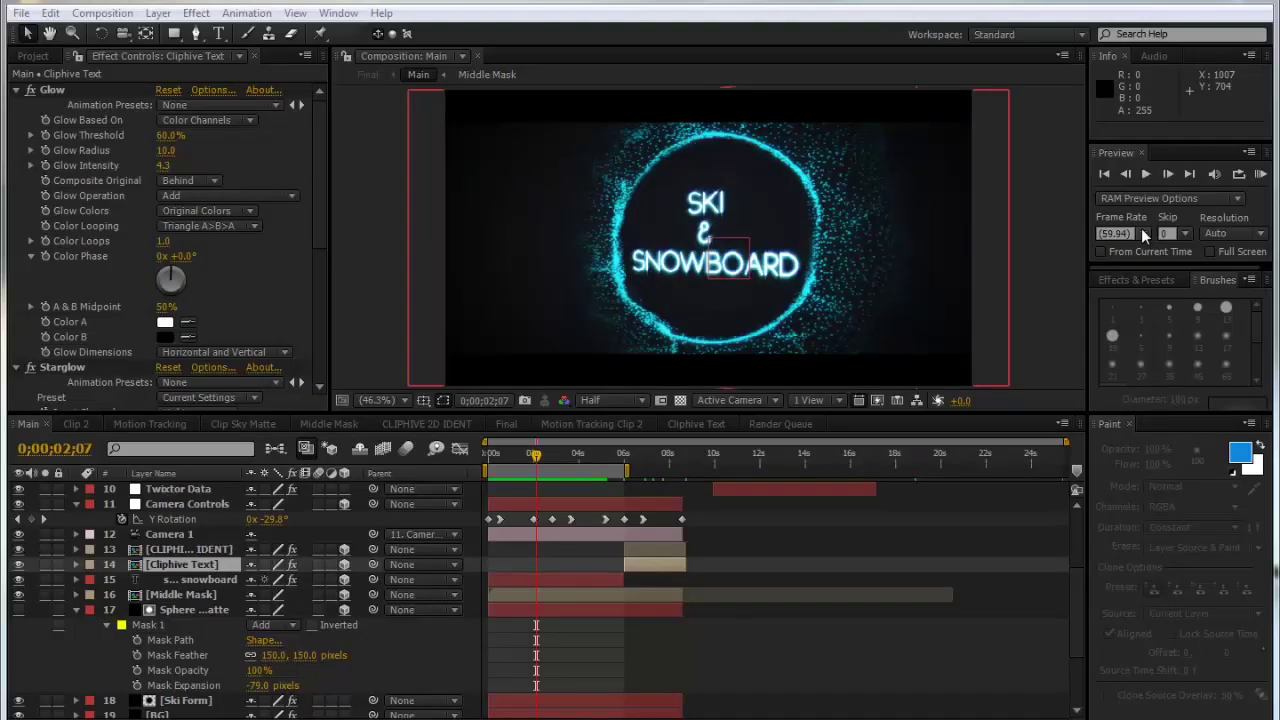
# - Preview the finished animation and scrub between the SKI & SNOWBOARD and BY REVOSS titles
pyautogui.click(563, 456)
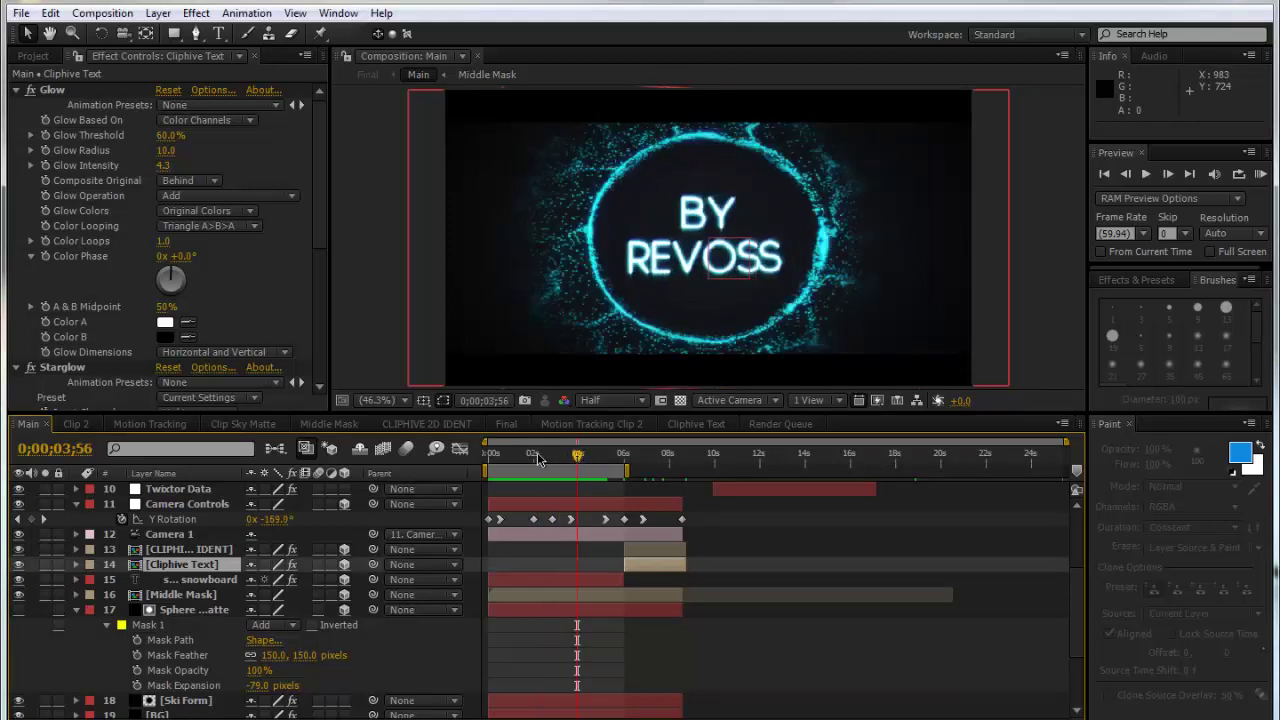
pyautogui.moveTo(523, 460); pyautogui.dragTo(501, 456)
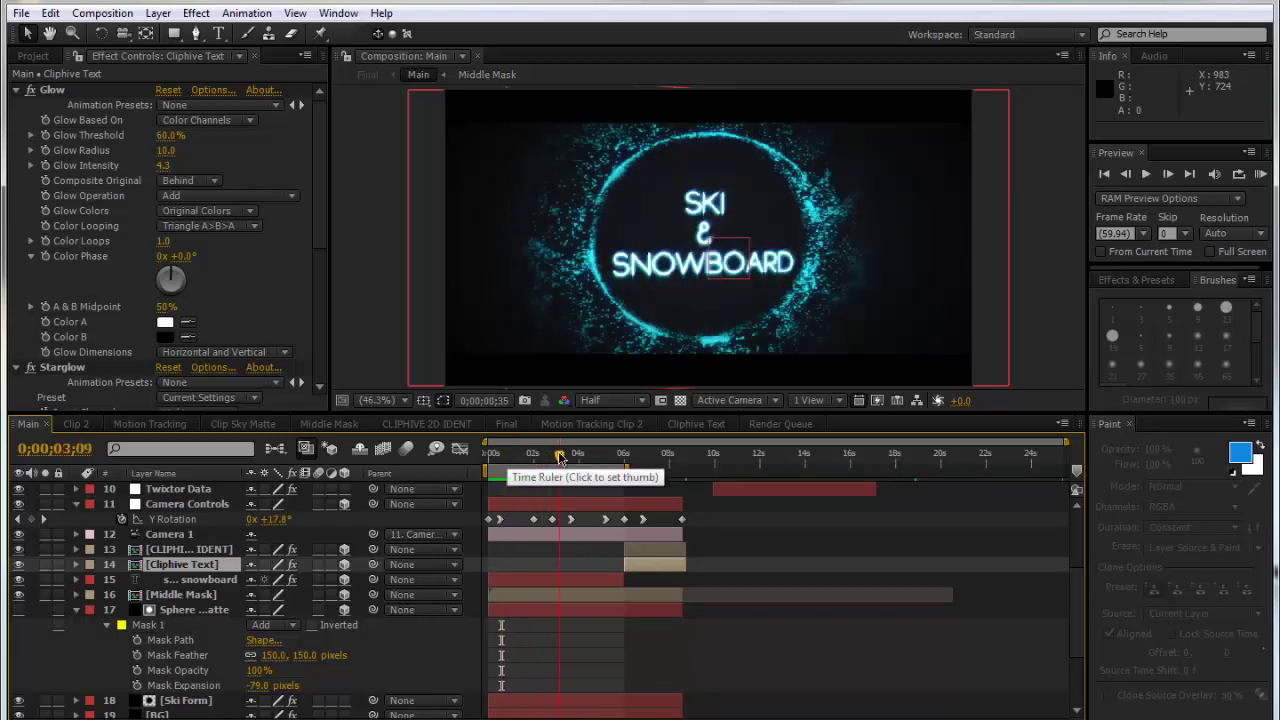
pyautogui.click(560, 457)
pyautogui.click(540, 458)
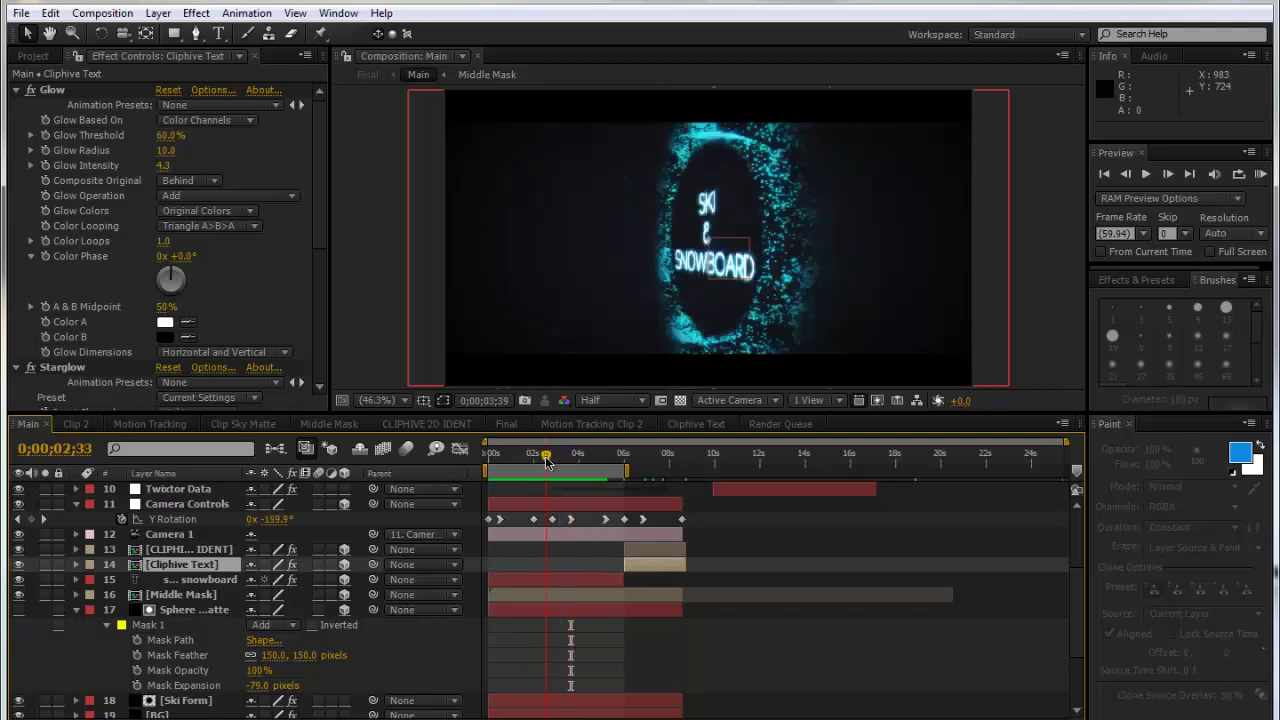
pyautogui.moveTo(541, 462); pyautogui.dragTo(571, 470)
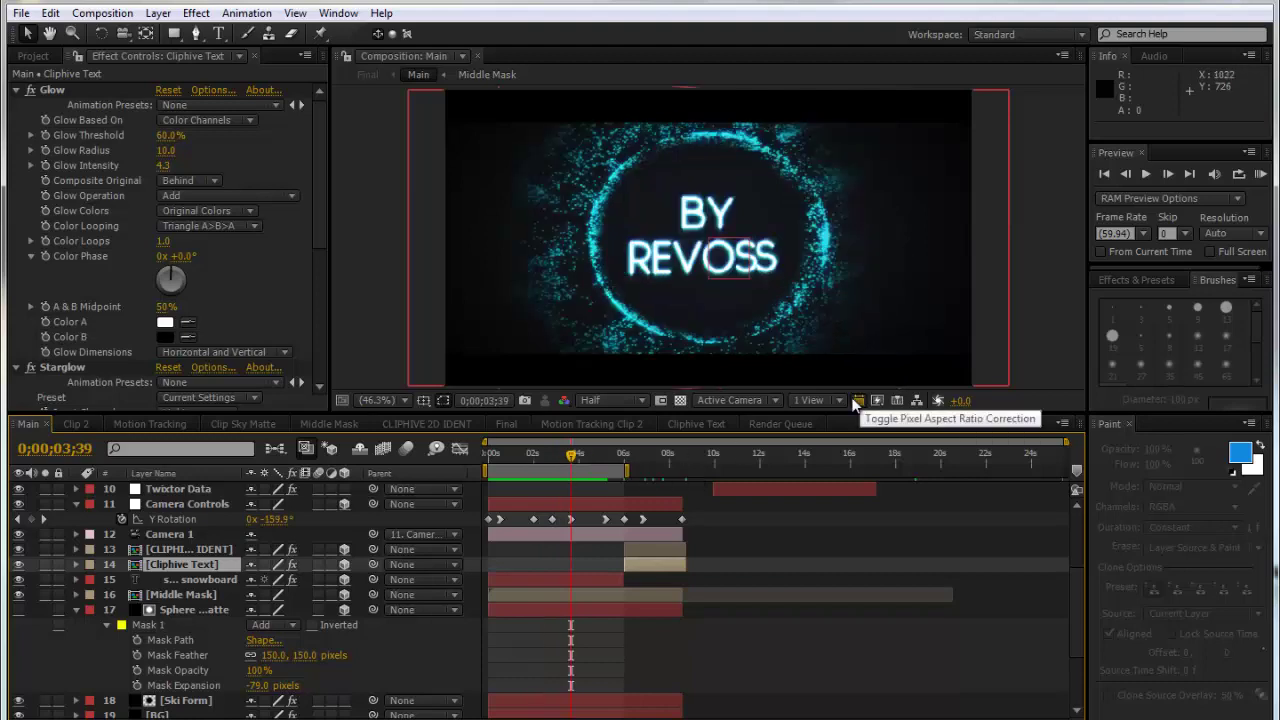
pyautogui.press('KP_0')
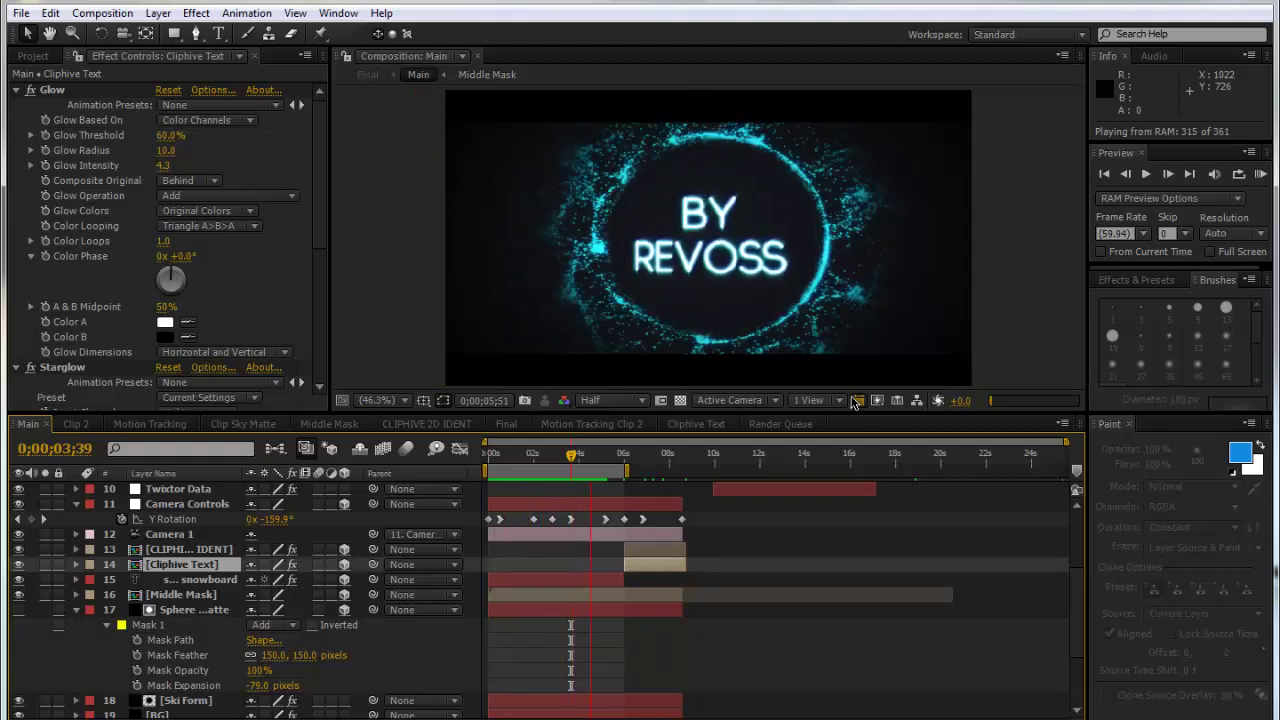
pyautogui.press('space')
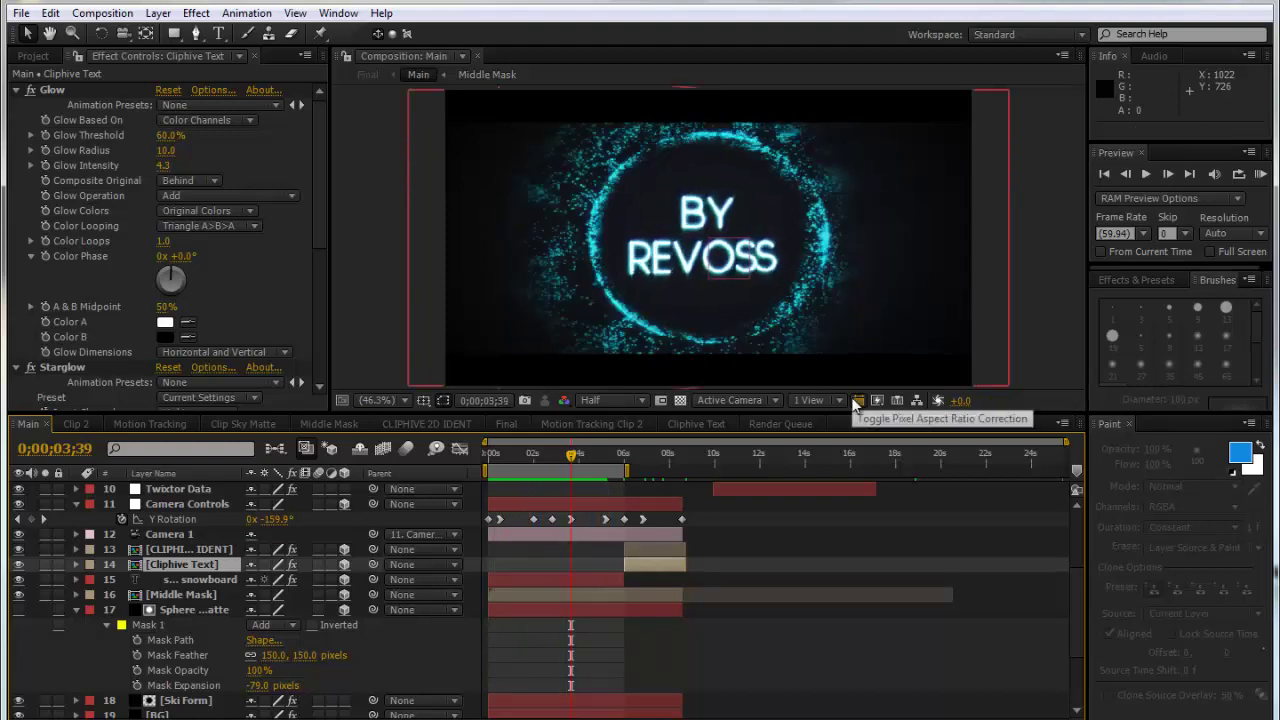
pyautogui.click(525, 456)
pyautogui.moveTo(535, 455); pyautogui.dragTo(566, 458)
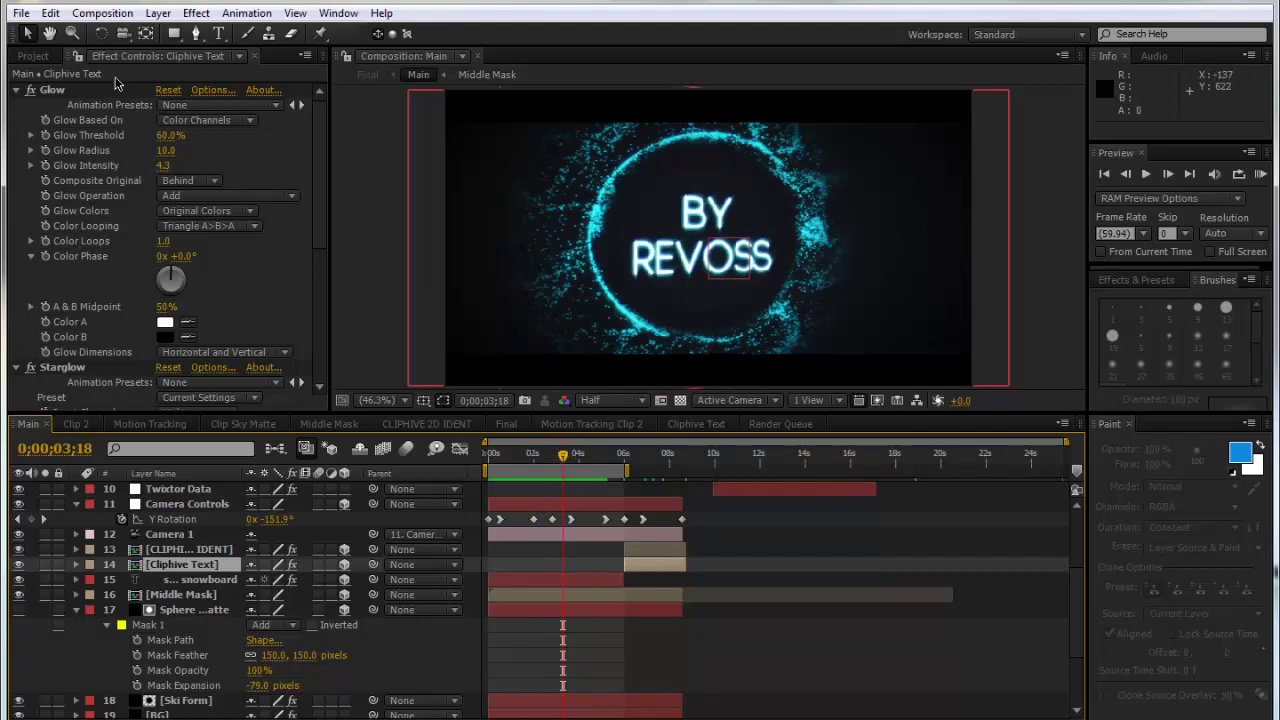
# - Start a new empty project without saving the old one
pyautogui.click(20, 13)
pyautogui.moveTo(60, 33)
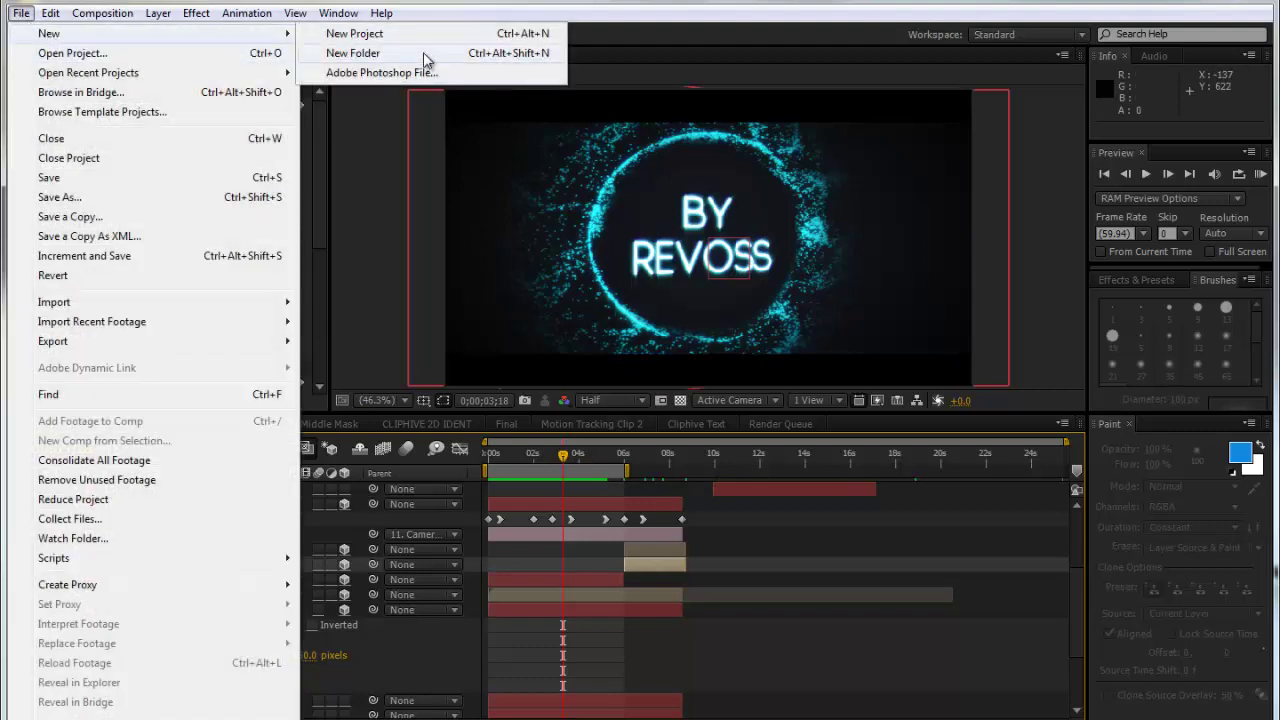
pyautogui.click(434, 35)
pyautogui.click(638, 397)
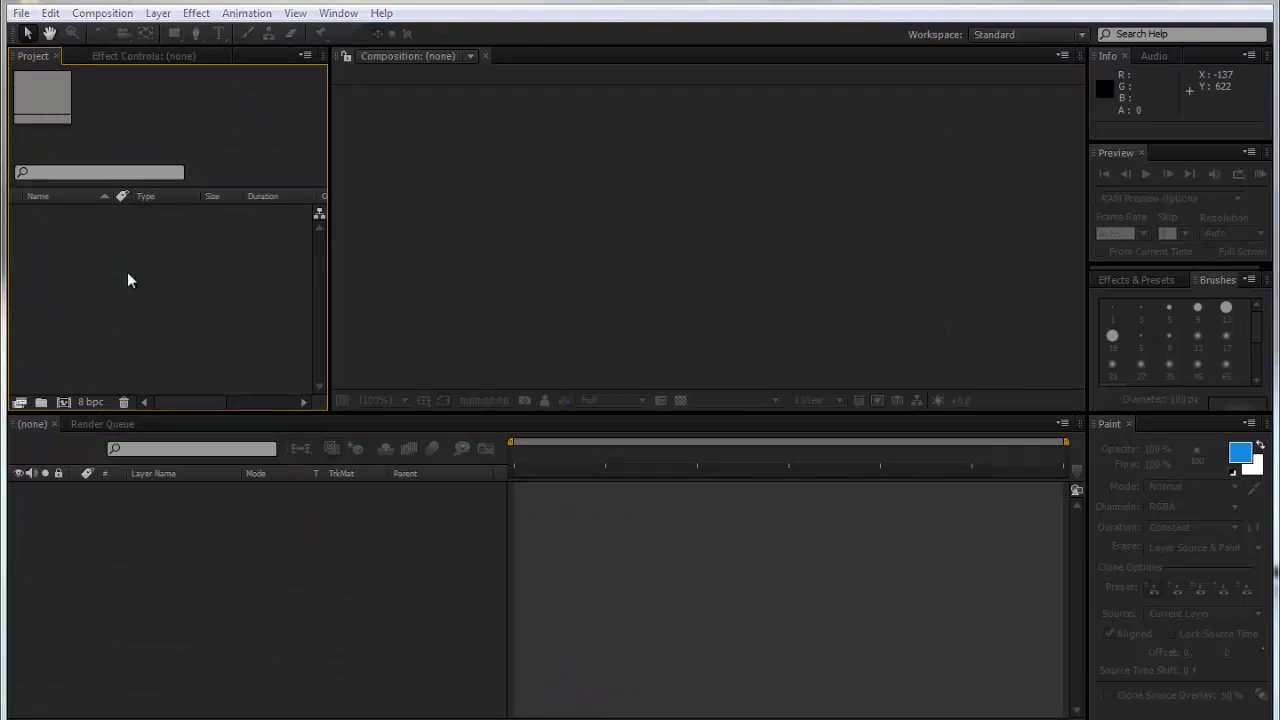
# - Import the RÜFÜS- Nocturnal.mp3 music track into the project
pyautogui.doubleClick(157, 258)
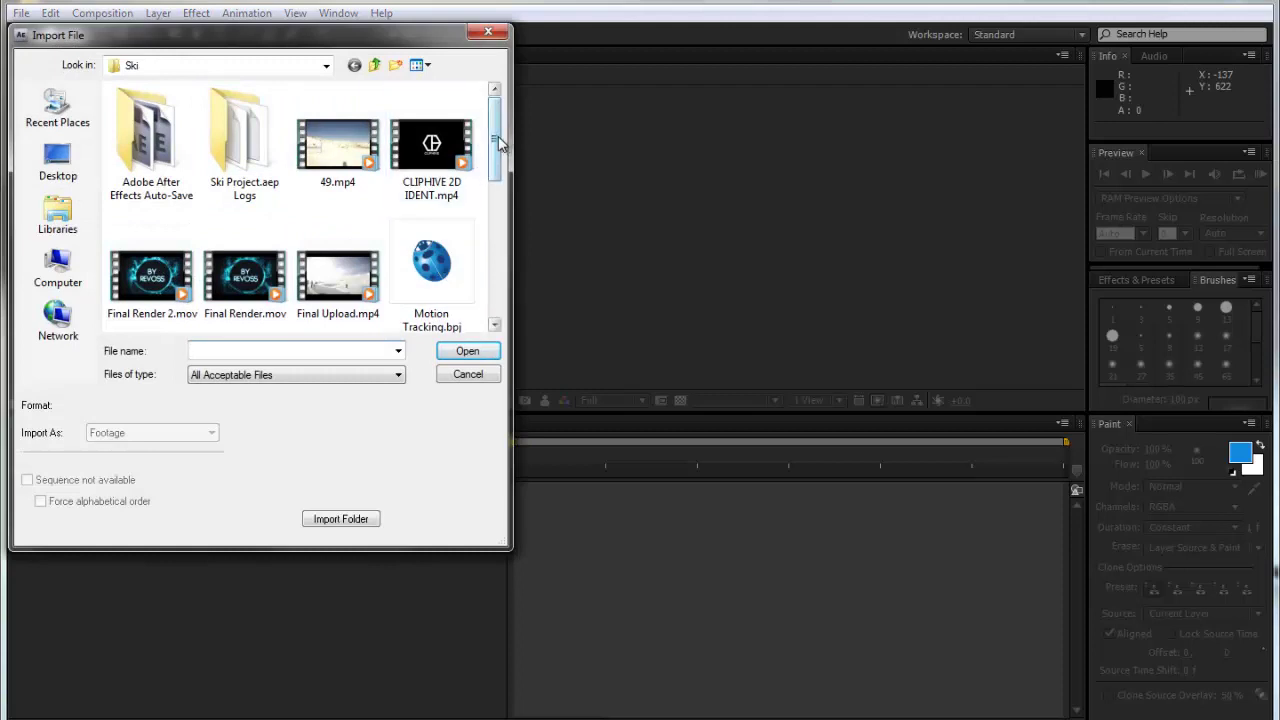
pyautogui.scroll(-5, 493, 142)
pyautogui.scroll(5, 432, 137)
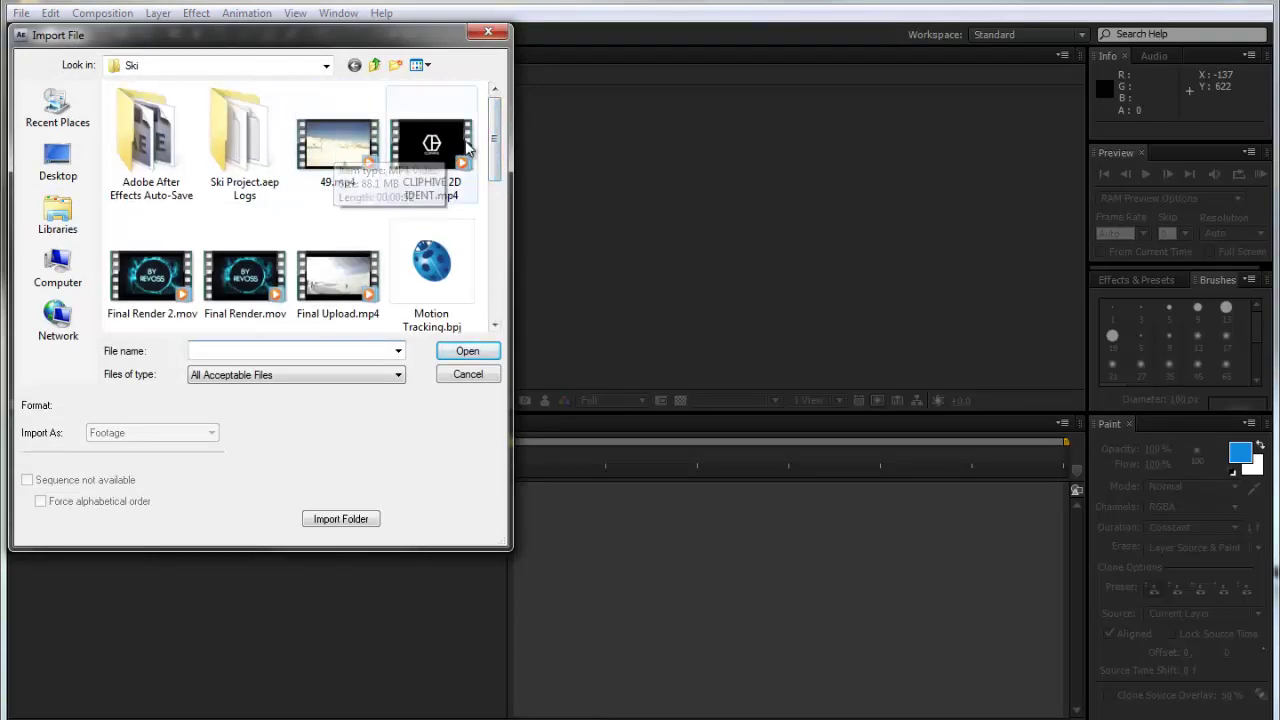
pyautogui.scroll(-4, 491, 137)
pyautogui.click(340, 165)
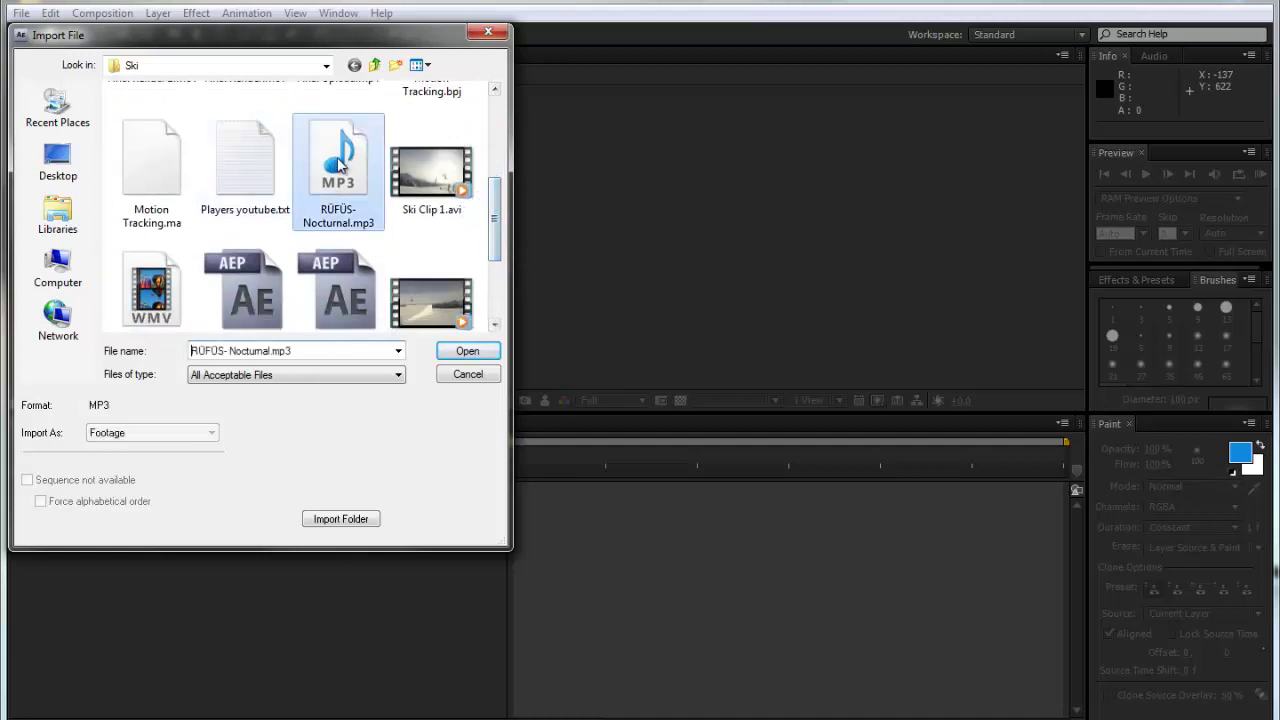
pyautogui.doubleClick(368, 168)
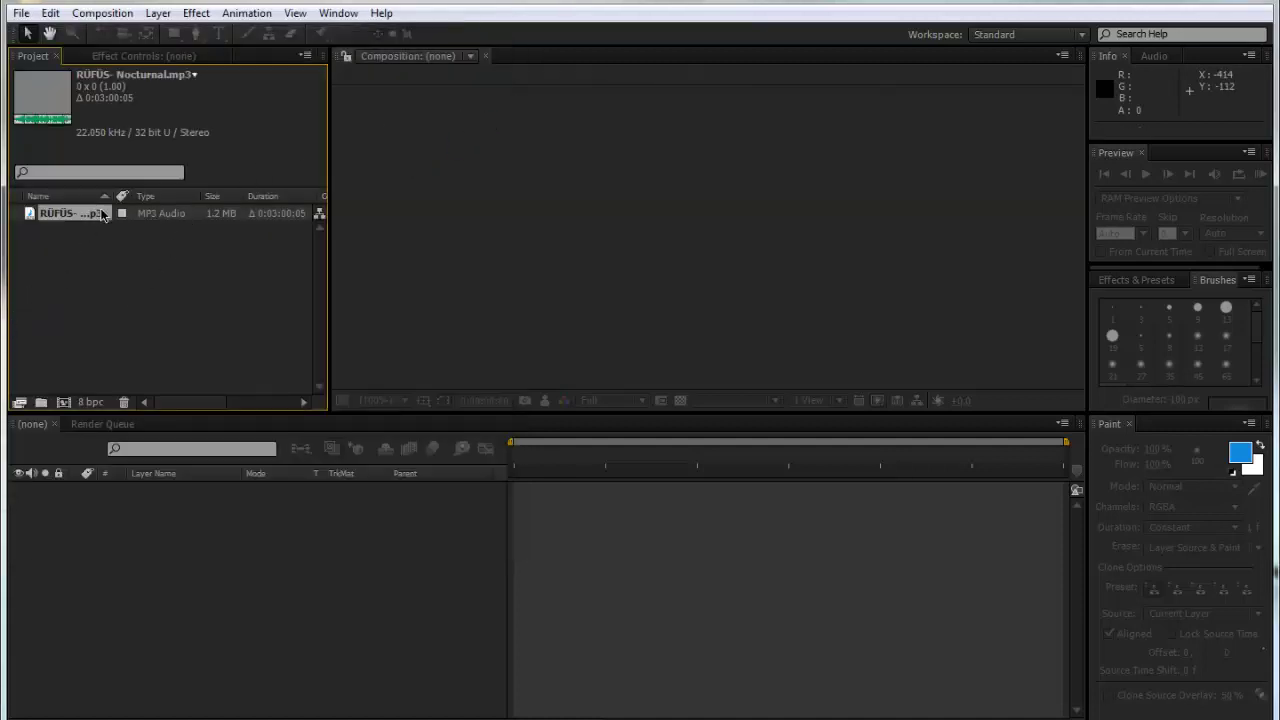
# - Start a new composition and name it Main
pyautogui.click(102, 13)
pyautogui.click(102, 13)
pyautogui.click(102, 13)
pyautogui.click(140, 32)
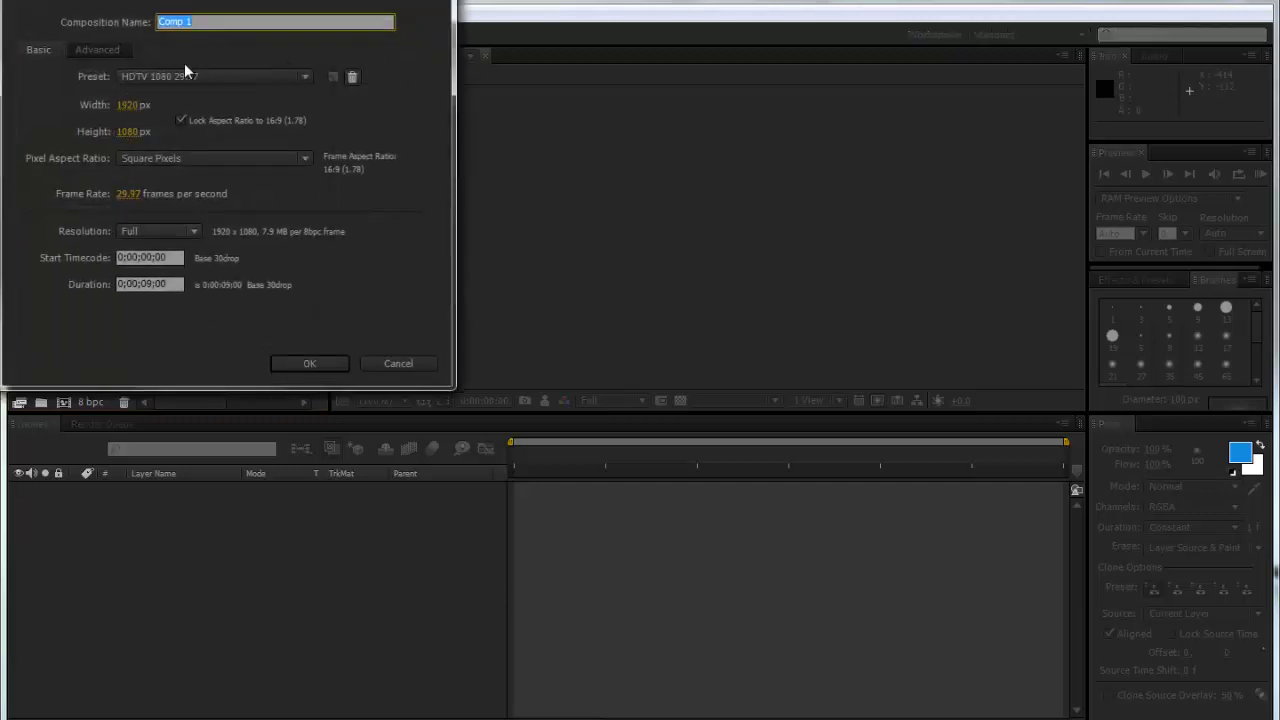
pyautogui.write('mAIN')
pyautogui.press('BackSpace')
pyautogui.press('BackSpace')
pyautogui.press('BackSpace')
pyautogui.press('BackSpace')
pyautogui.write('Main')
# - Set the composition width to 1280 and frame rate to 59.94, then create it
pyautogui.moveTo(133, 113); pyautogui.dragTo(147, 133)
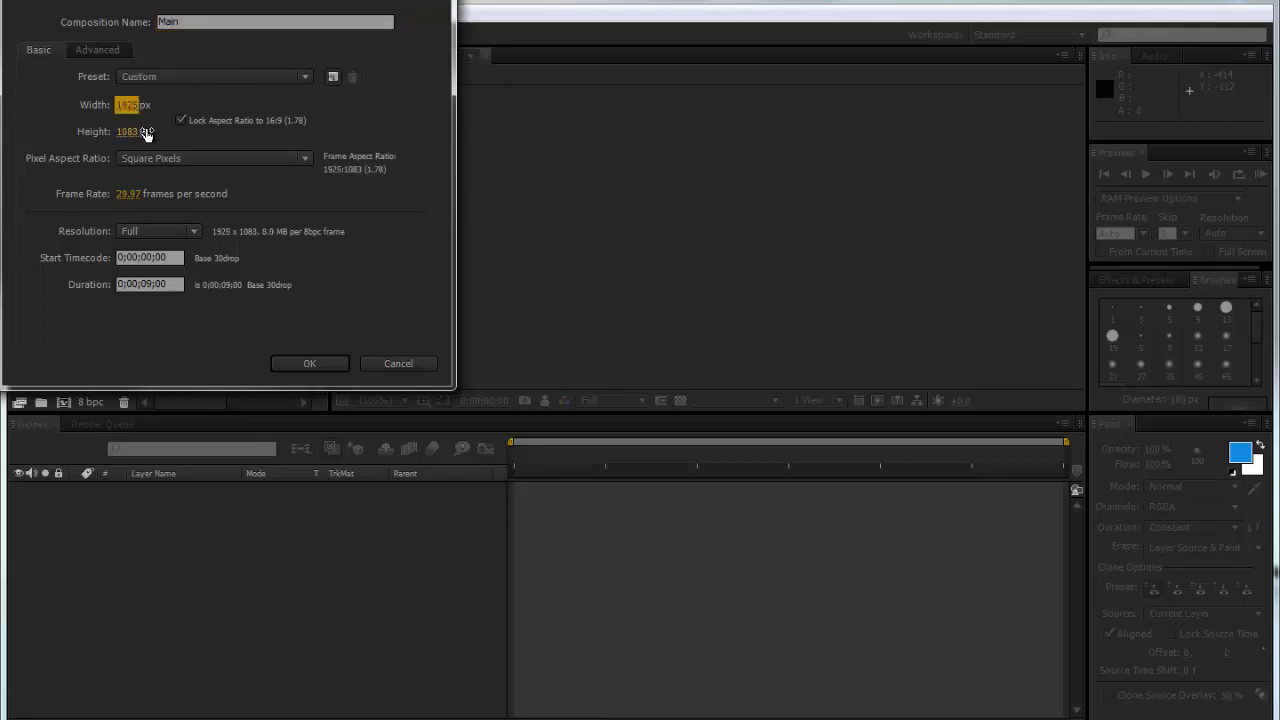
pyautogui.click(130, 105)
pyautogui.write('1280')
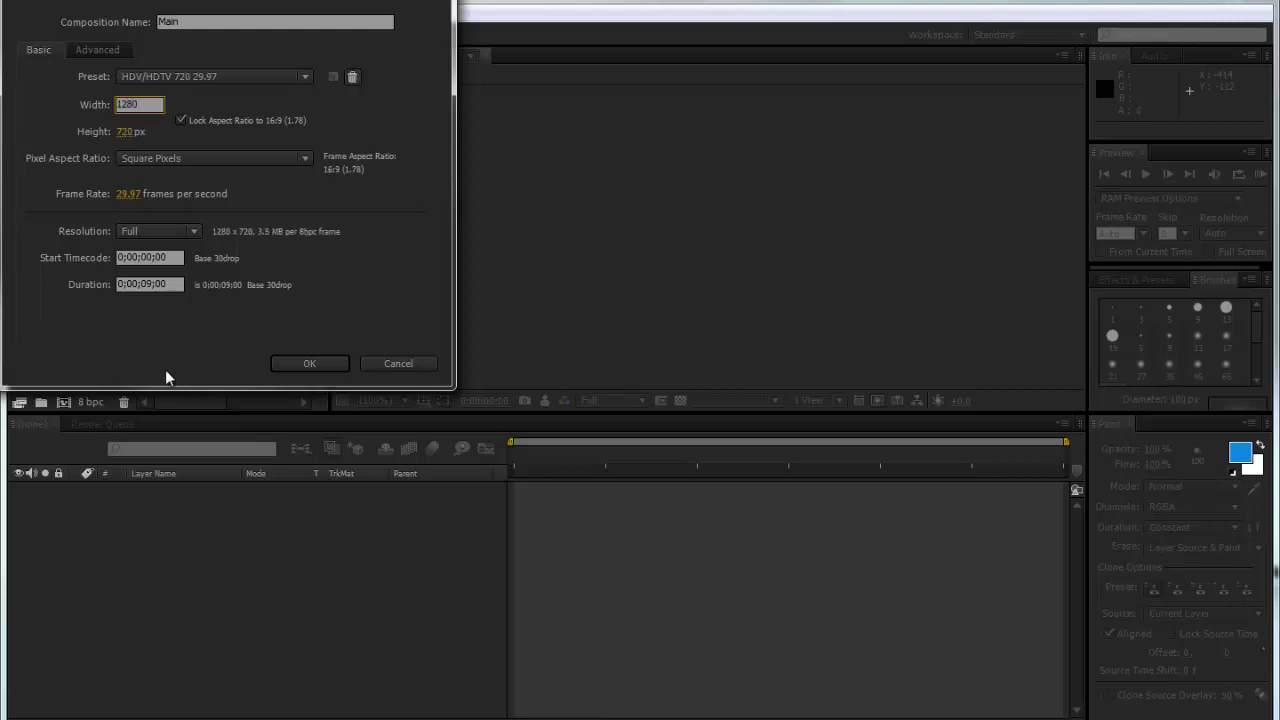
pyautogui.click(130, 195)
pyautogui.write('59.')
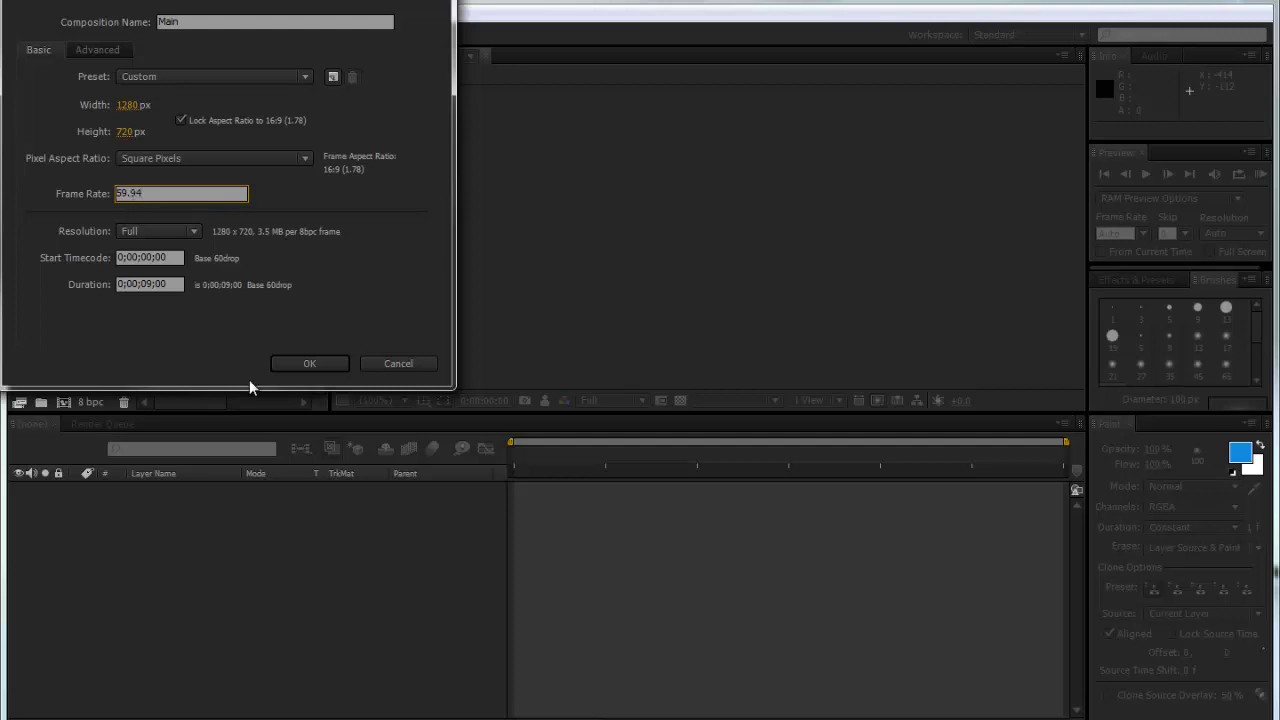
pyautogui.write('94')
pyautogui.click(151, 284)
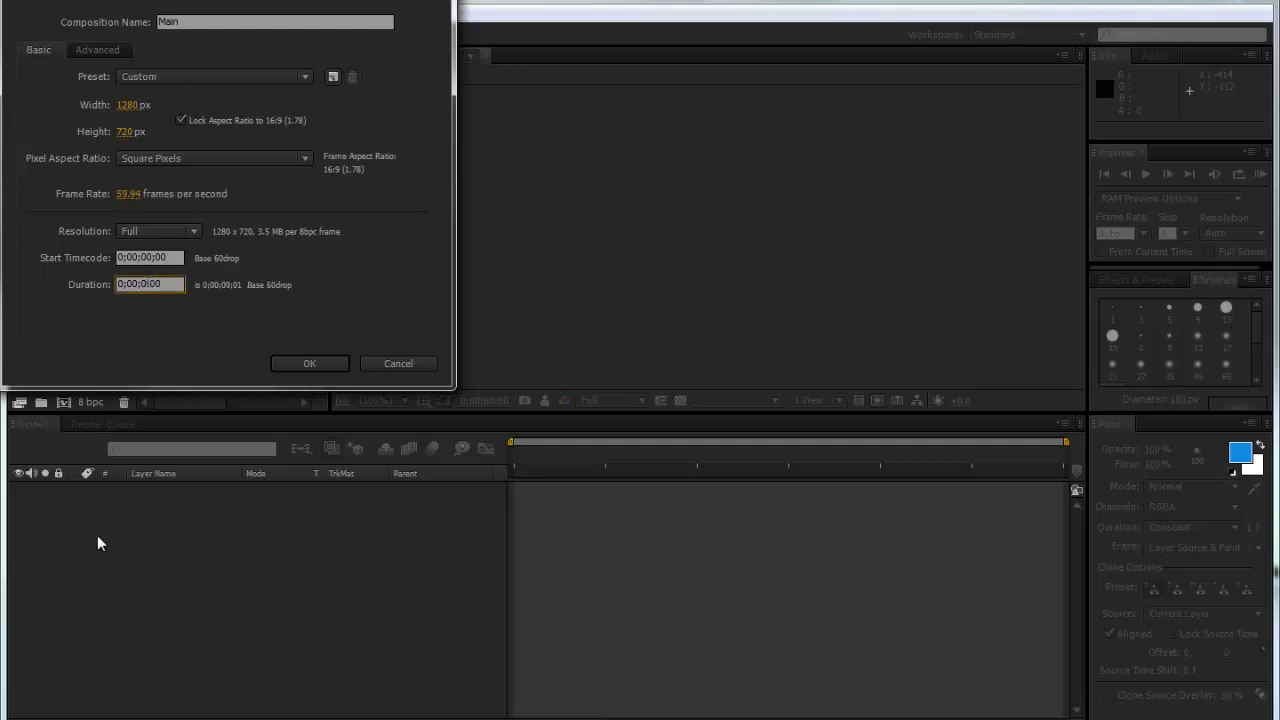
pyautogui.press('Return')
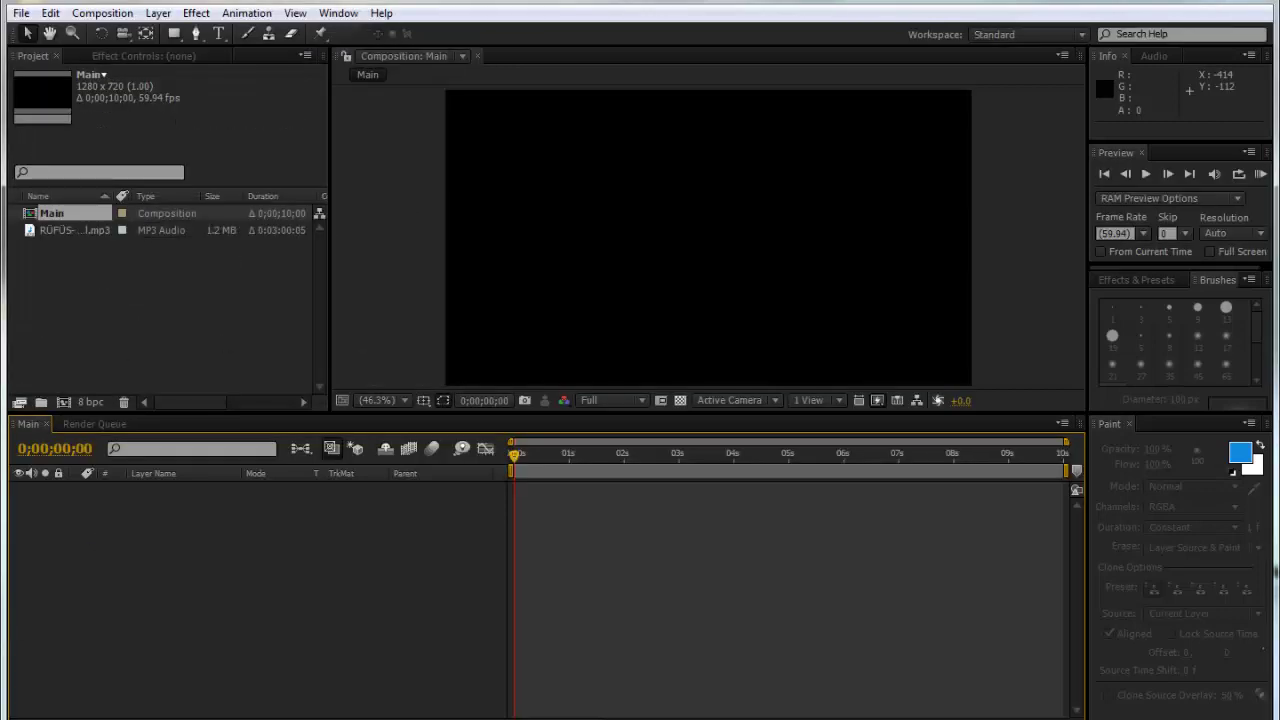
# - Add a black solid layer named BG to Main
pyautogui.click(158, 13)
pyautogui.moveTo(182, 36)
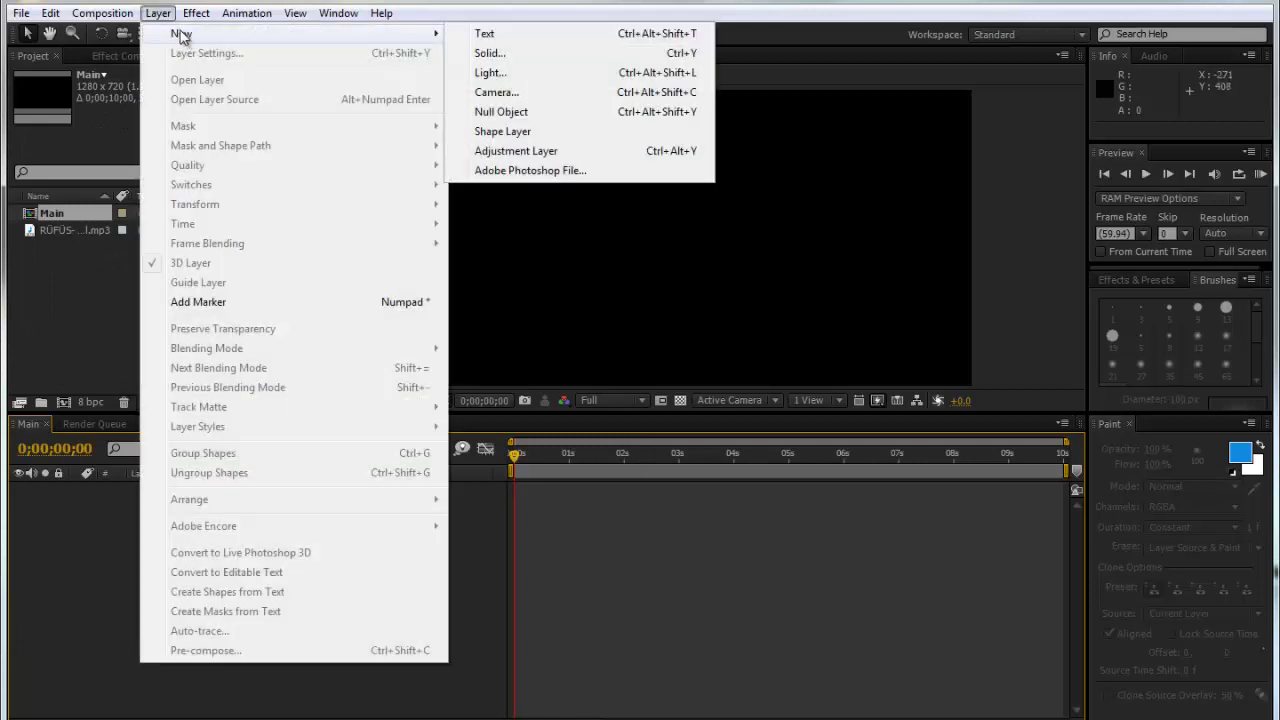
pyautogui.click(488, 55)
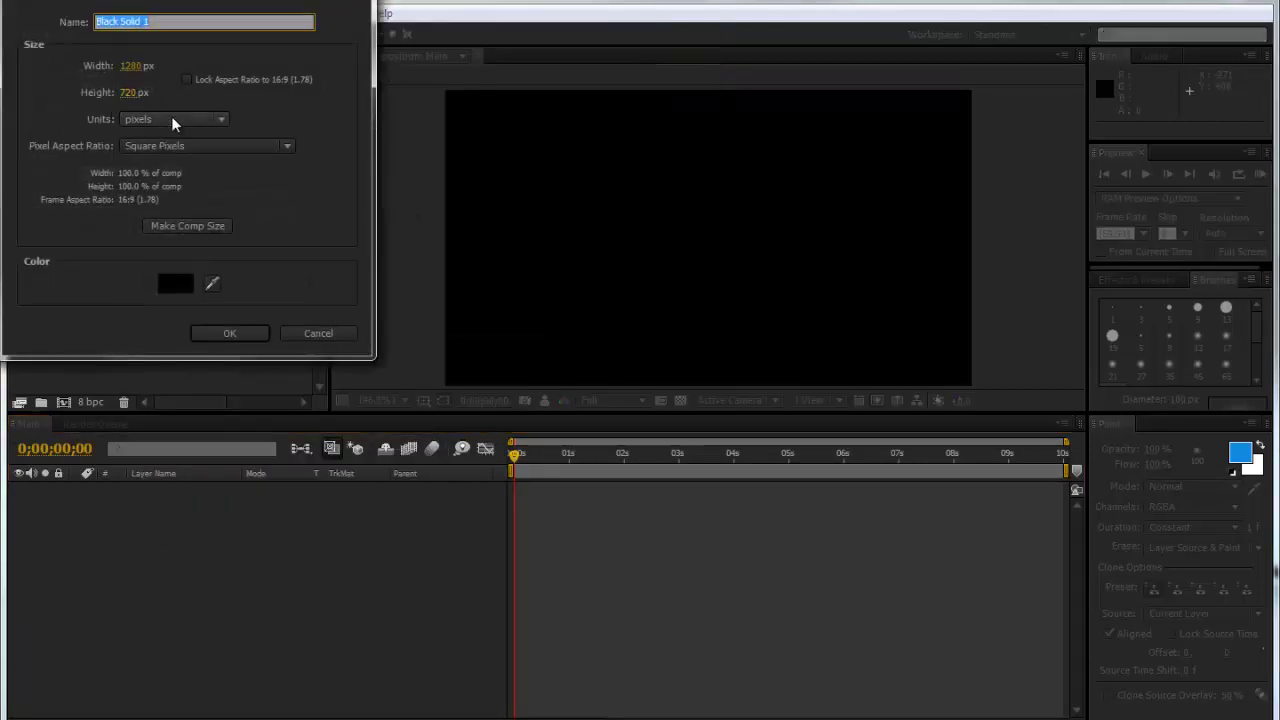
pyautogui.write('BG')
pyautogui.press('Return')
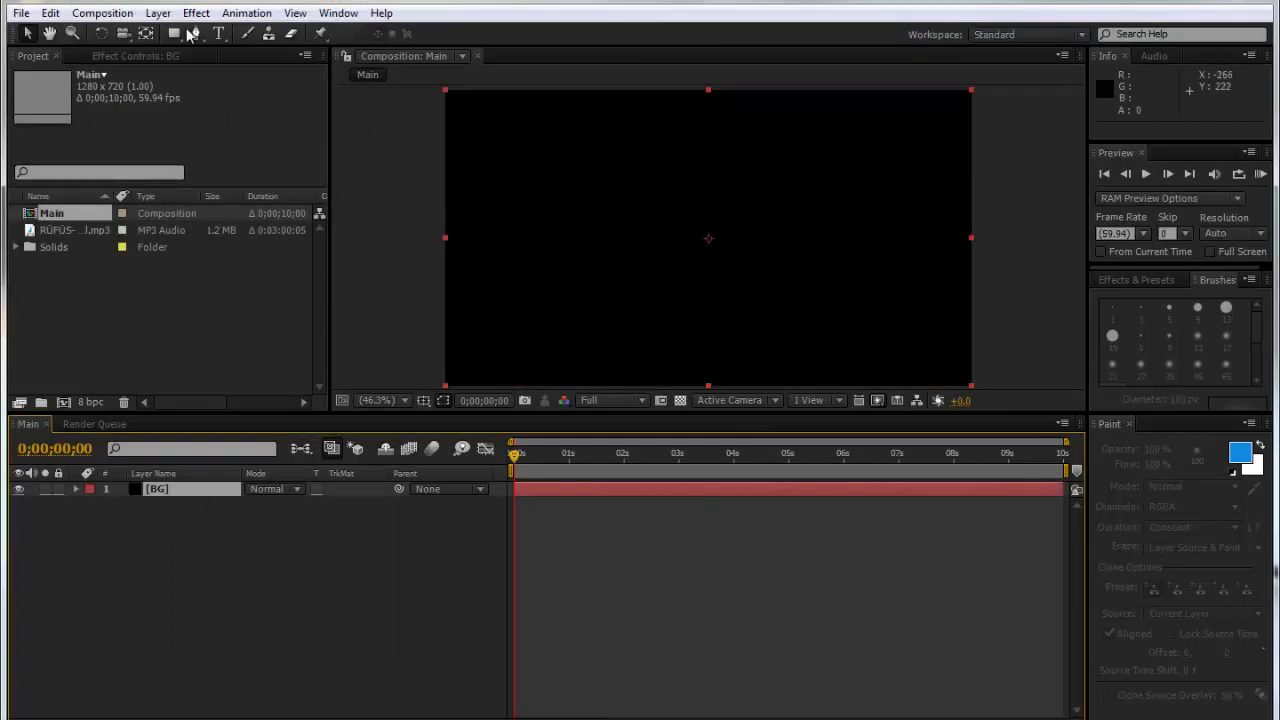
# - Add a second black solid named BG Ramp and show the Effects & Presets library
pyautogui.click(158, 13)
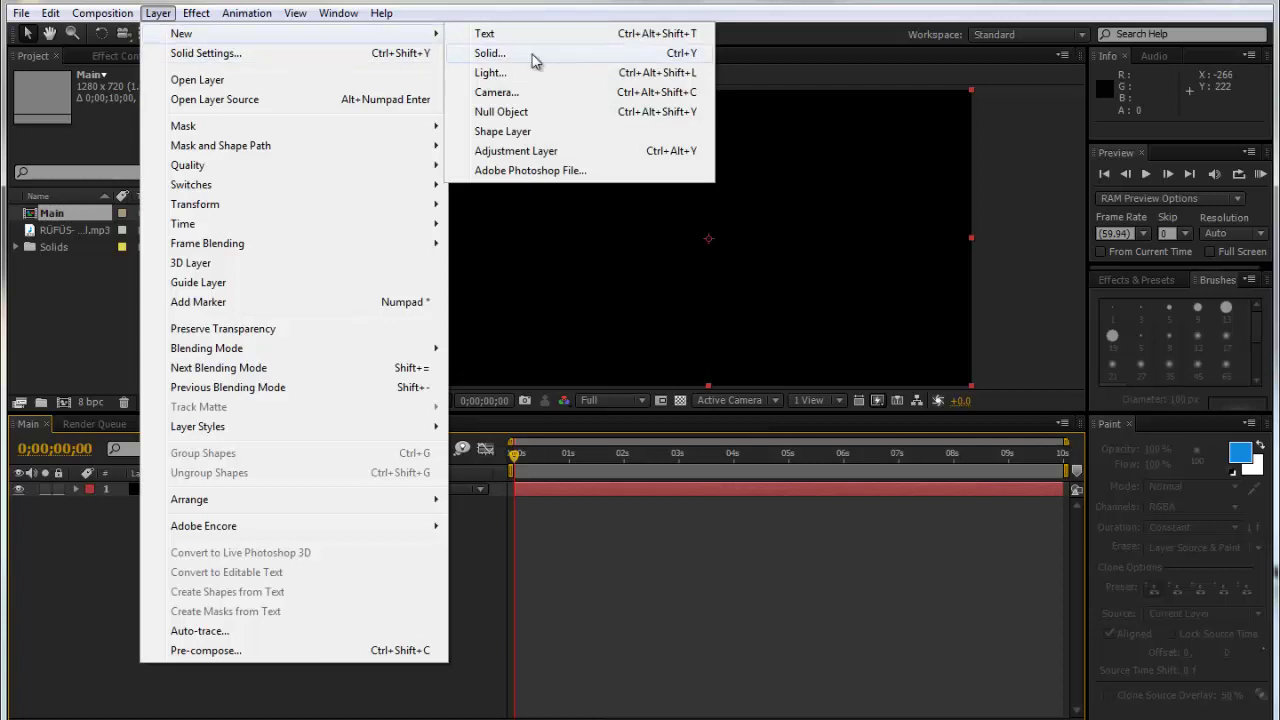
pyautogui.click(489, 53)
pyautogui.write('BG Ramp')
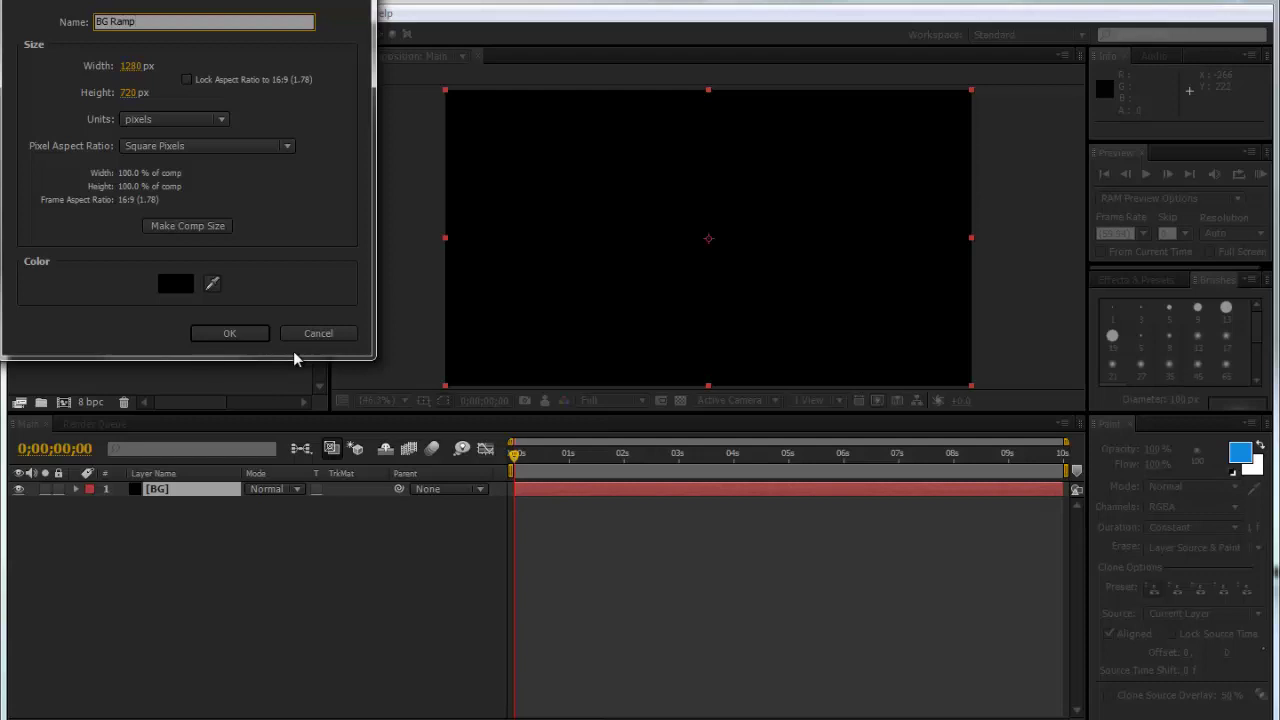
pyautogui.press('Return')
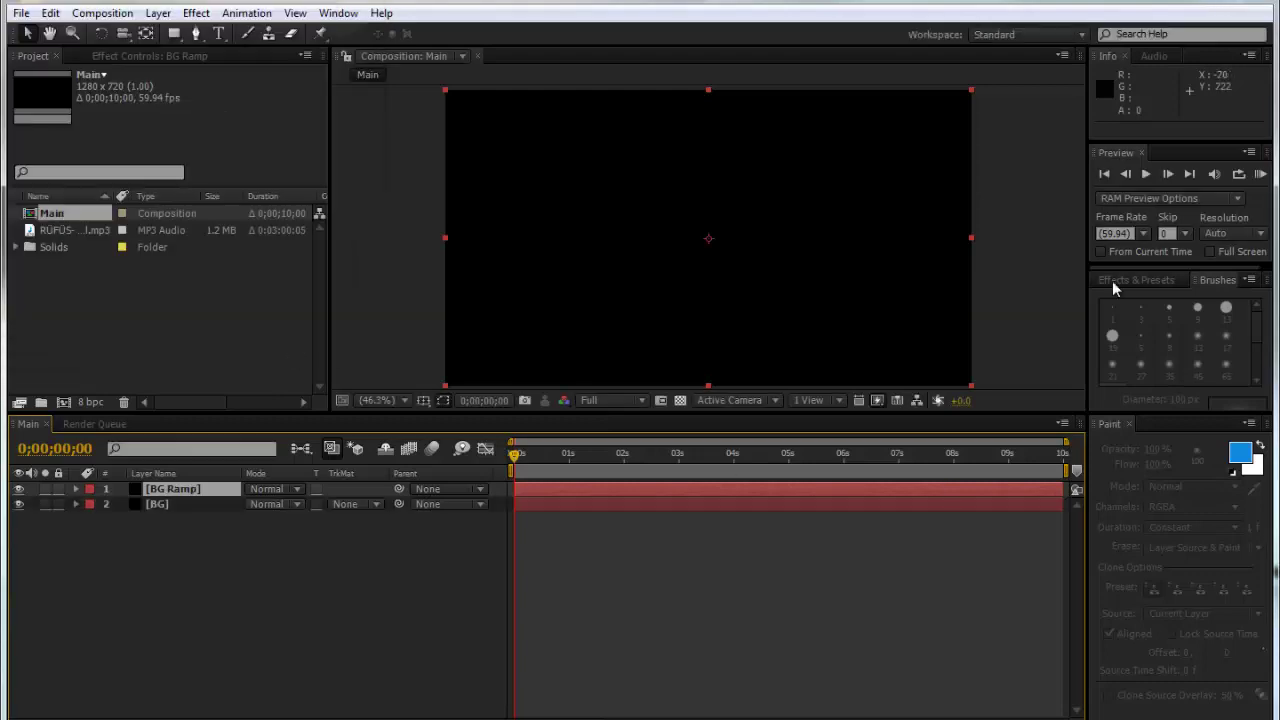
pyautogui.click(1155, 282)
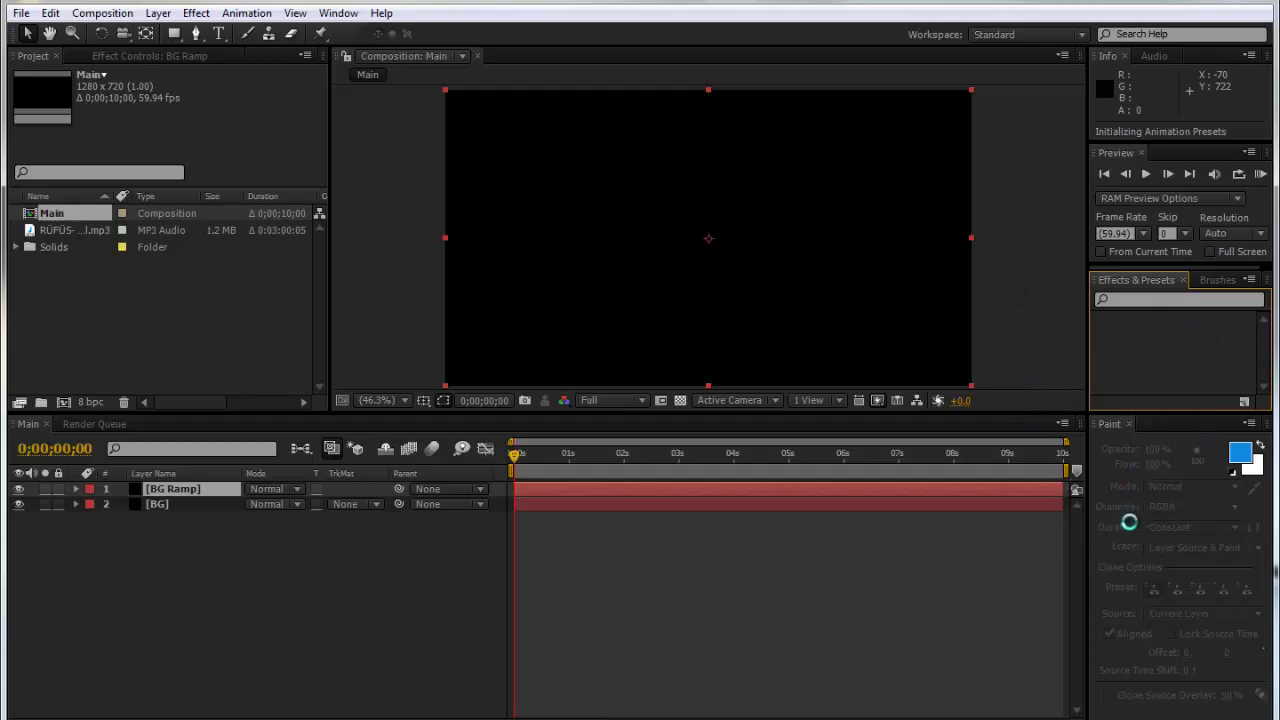
# - Apply the Ramp effect to BG Ramp as a radial gradient ending in black
pyautogui.click(1156, 308)
pyautogui.write('ramp')
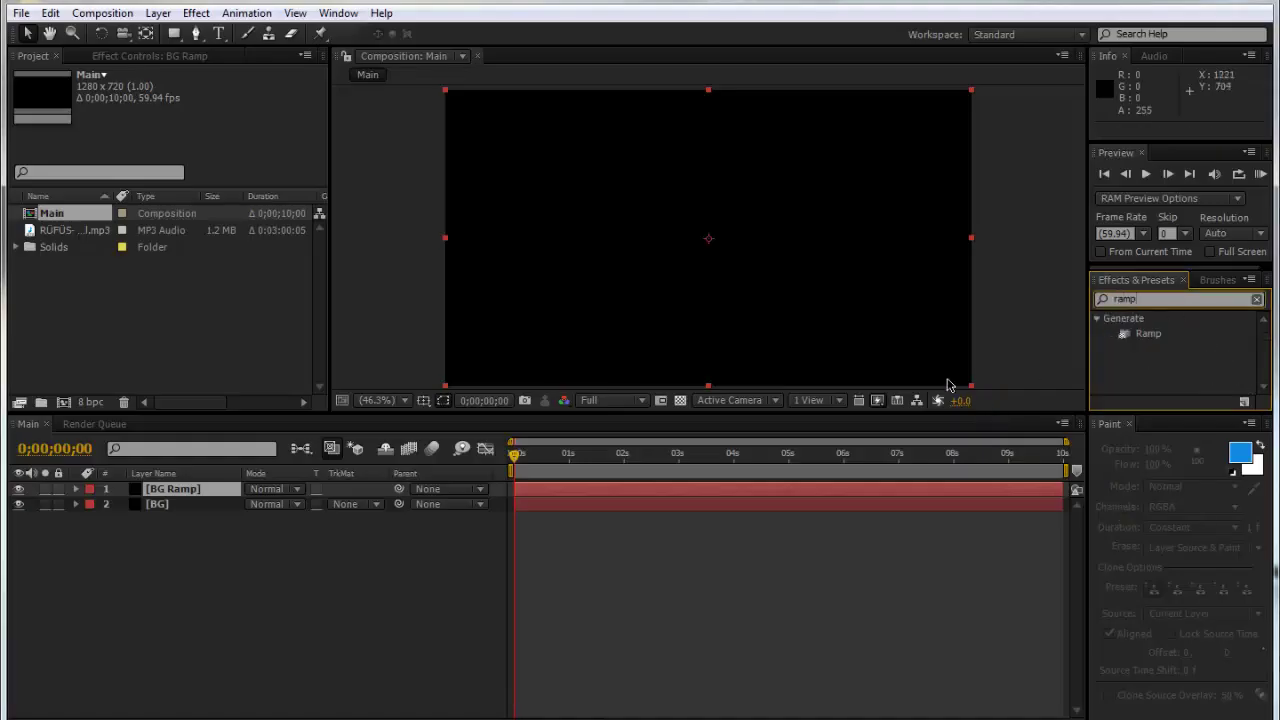
pyautogui.moveTo(1157, 338); pyautogui.dragTo(830, 488)
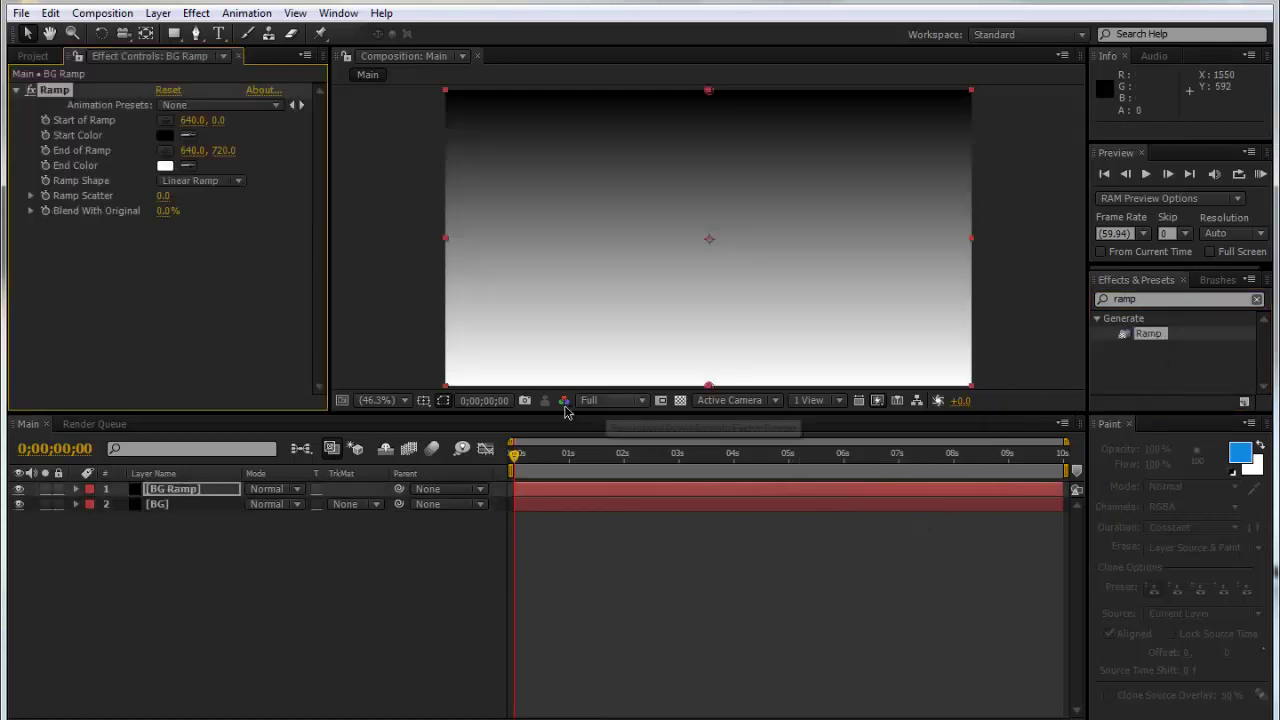
pyautogui.click(226, 182)
pyautogui.click(218, 203)
pyautogui.click(164, 166)
pyautogui.click(395, 44)
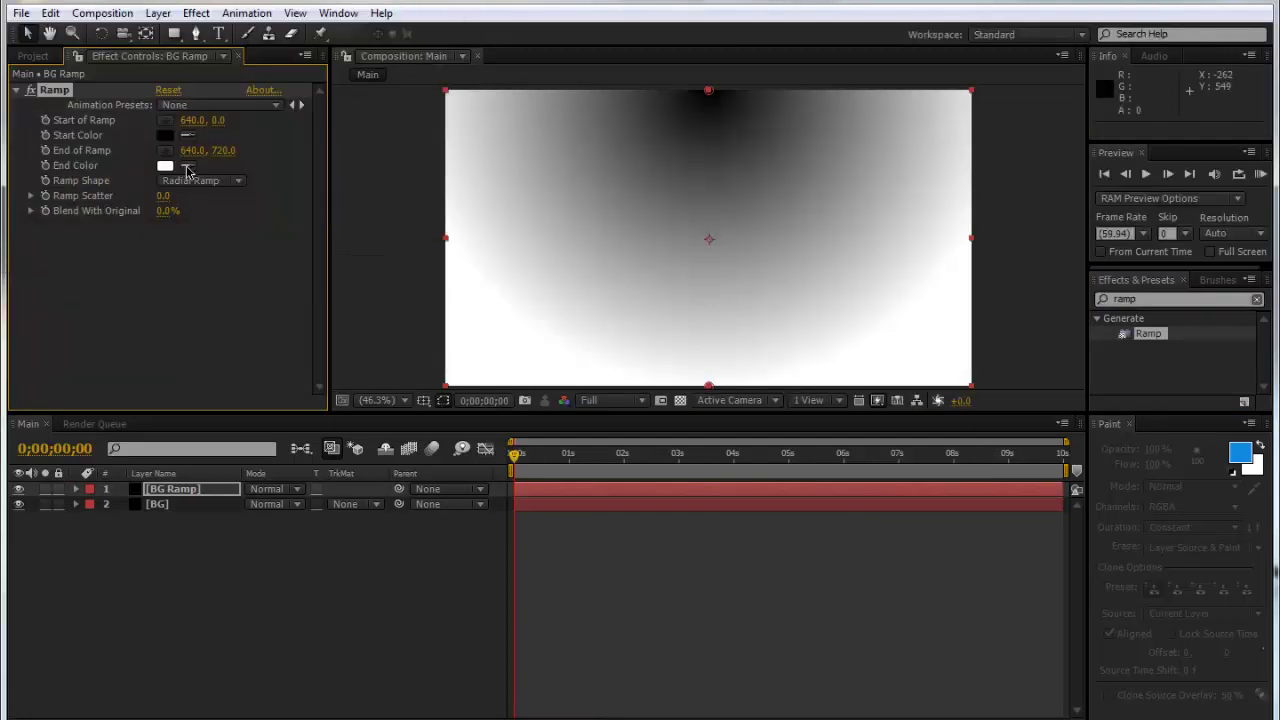
pyautogui.click(187, 166)
pyautogui.click(166, 138)
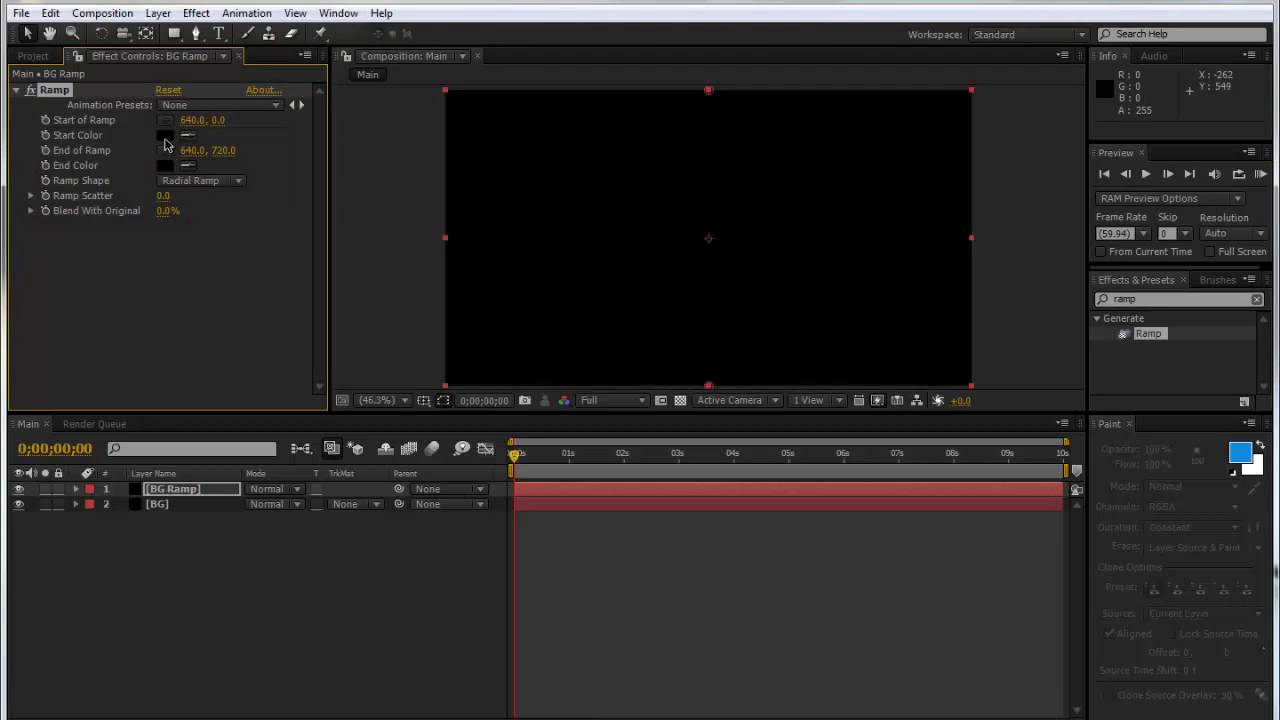
# - Set the ramp start colour to dark grey 242424 and move its start point to 640,-205
pyautogui.click(164, 136)
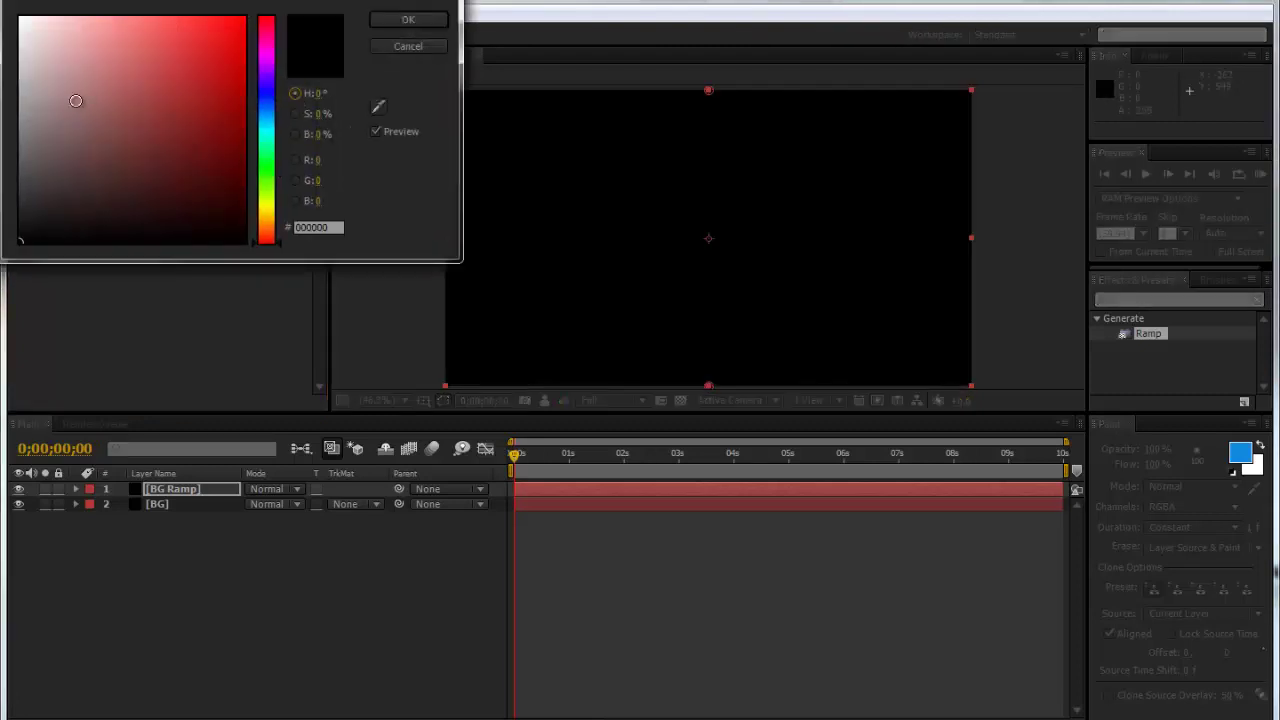
pyautogui.moveTo(53, 122); pyautogui.dragTo(20, 189)
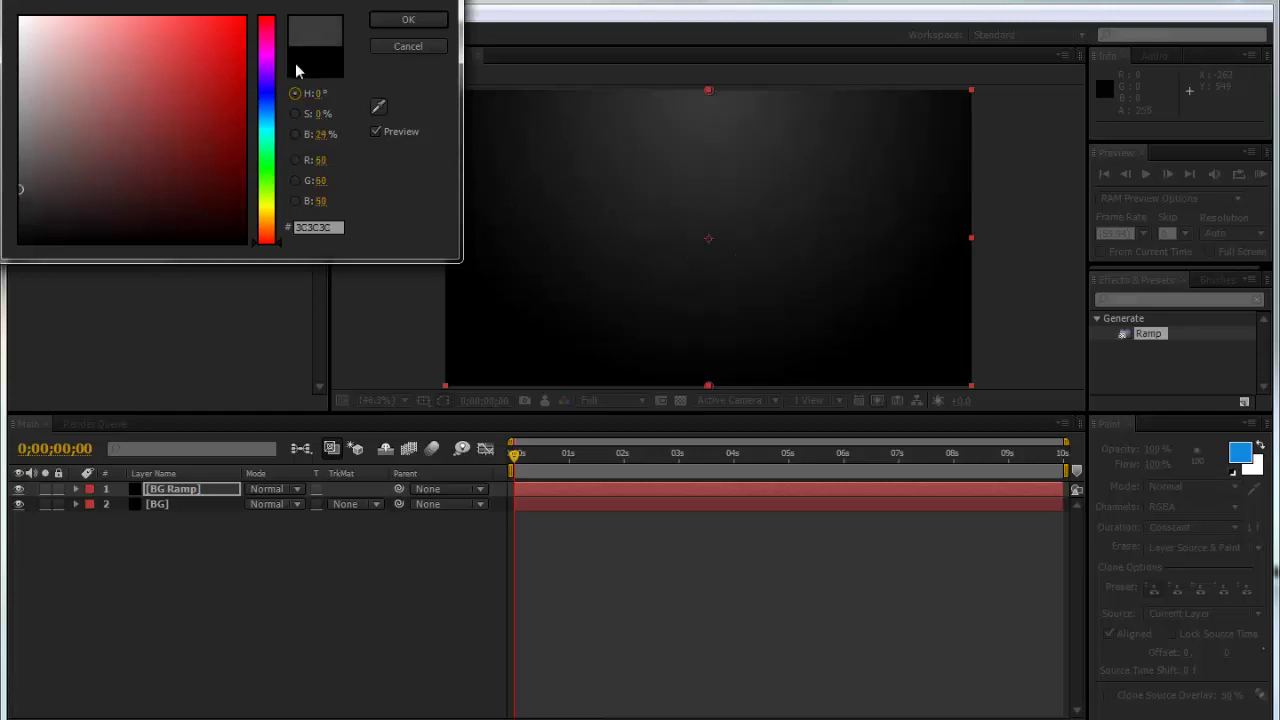
pyautogui.click(408, 19)
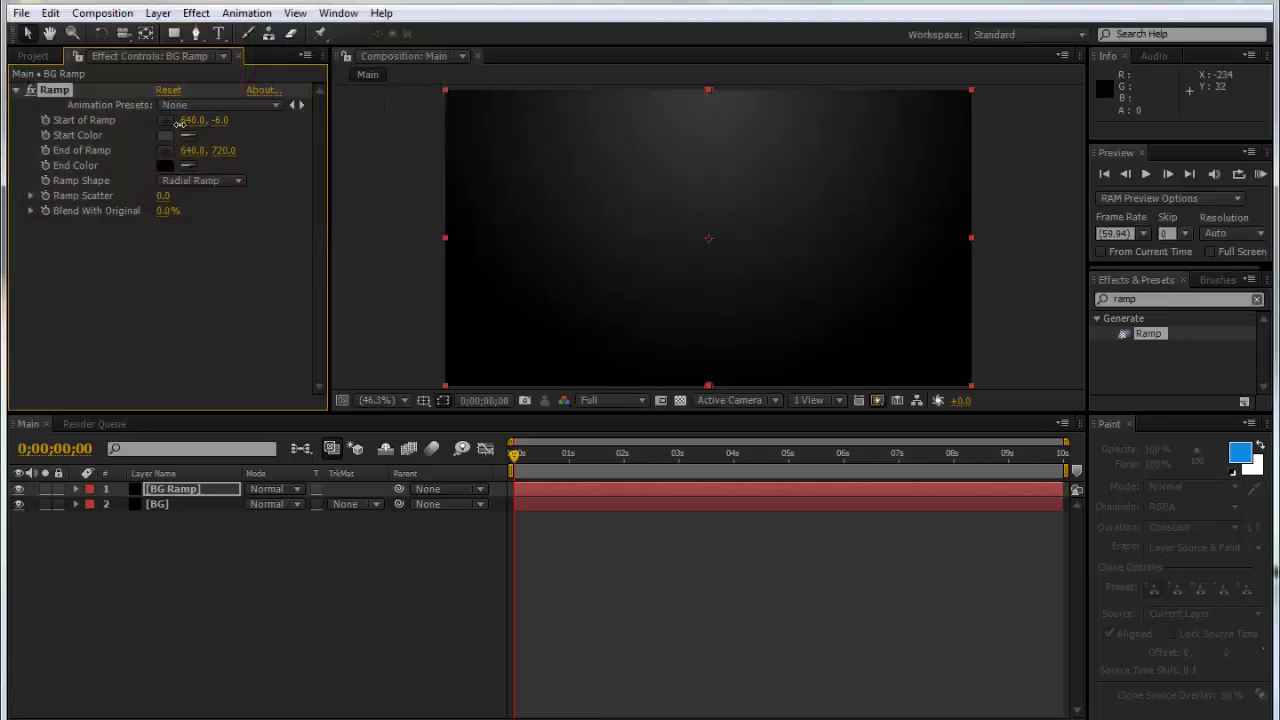
pyautogui.moveTo(165, 122); pyautogui.dragTo(24, 126)
pyautogui.moveTo(220, 126); pyautogui.dragTo(586, 114)
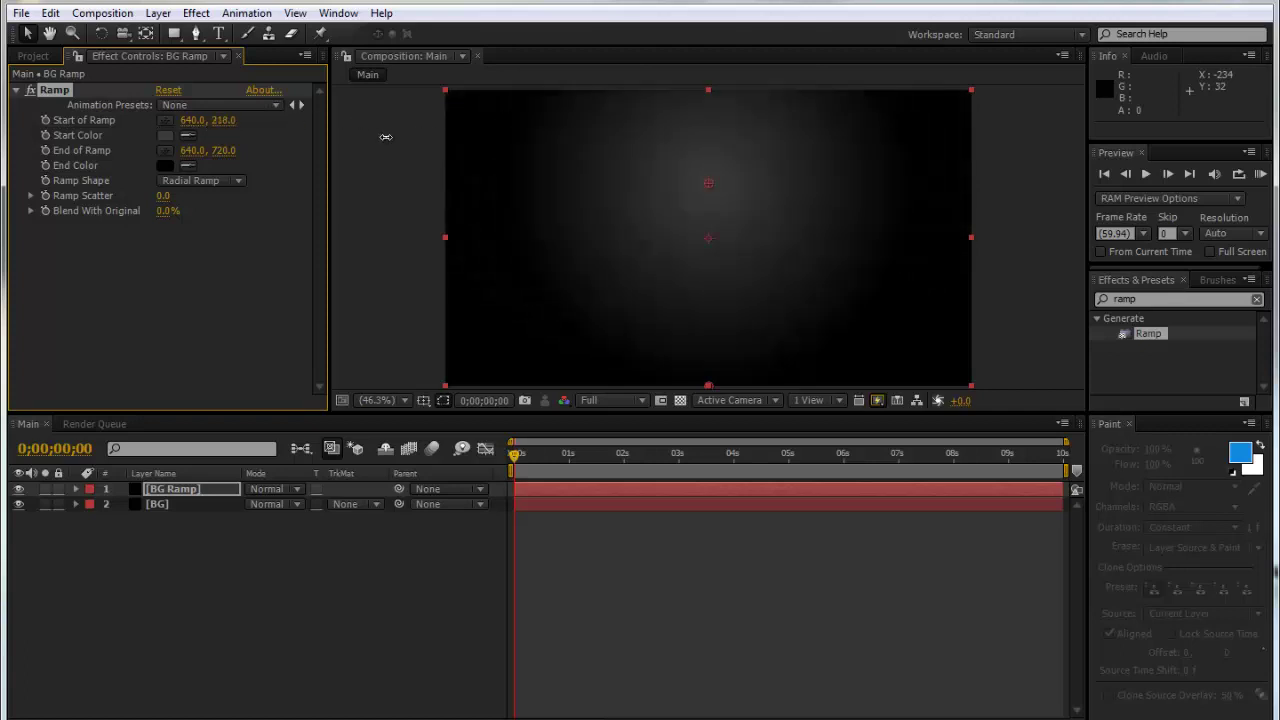
pyautogui.moveTo(368, 138); pyautogui.dragTo(88, 168)
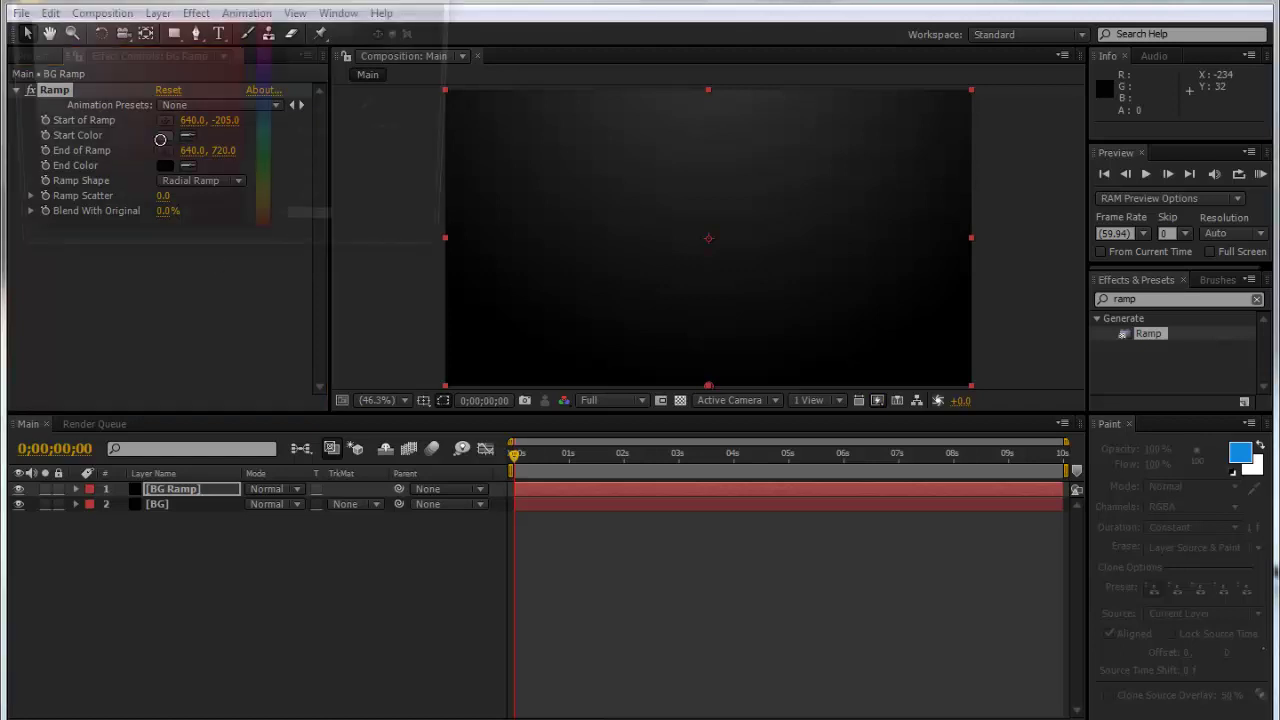
pyautogui.click(164, 135)
pyautogui.moveTo(18, 192); pyautogui.dragTo(20, 210)
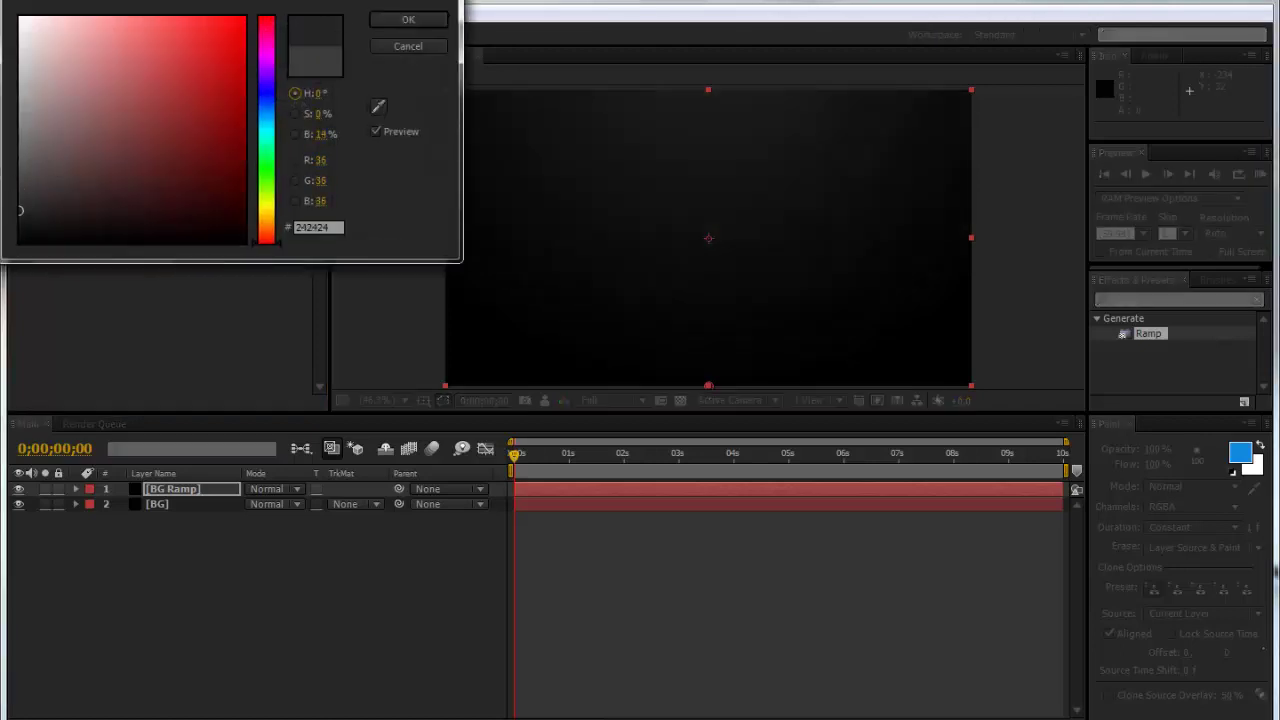
pyautogui.click(406, 20)
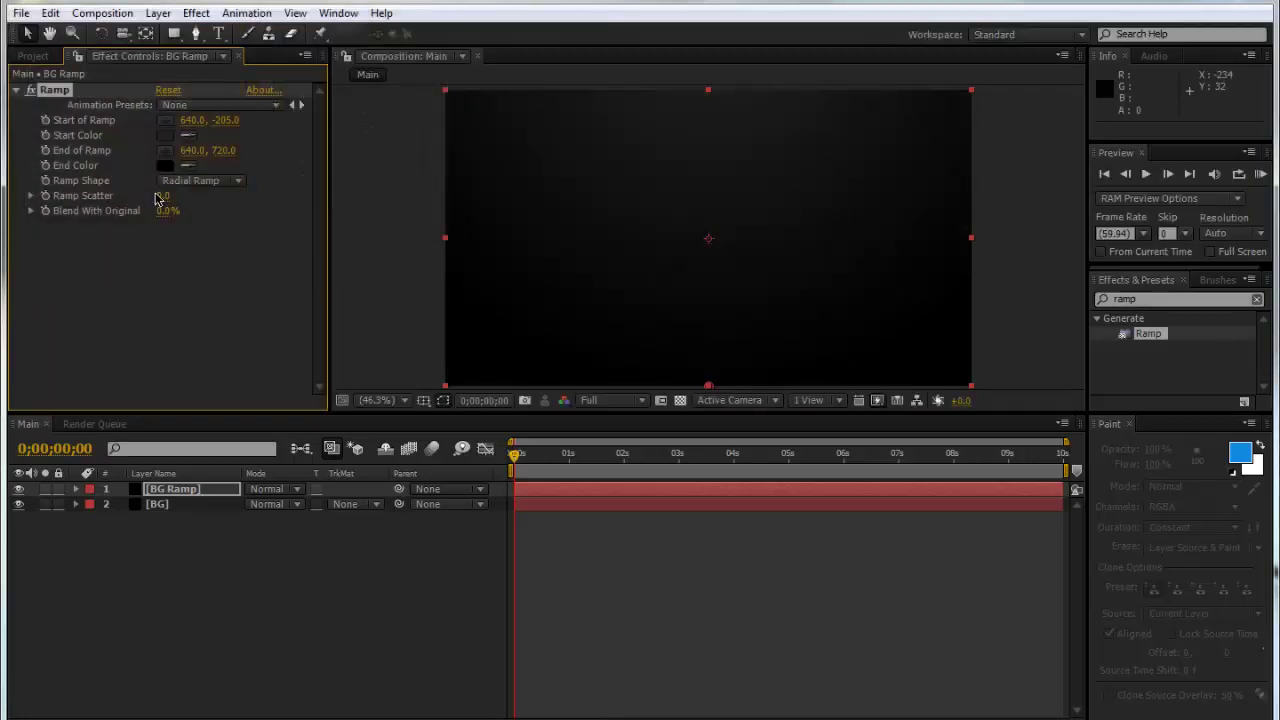
# - Raise Ramp Scatter to 102 to add noise to the gradient
pyautogui.click(164, 196)
pyautogui.press('Return')
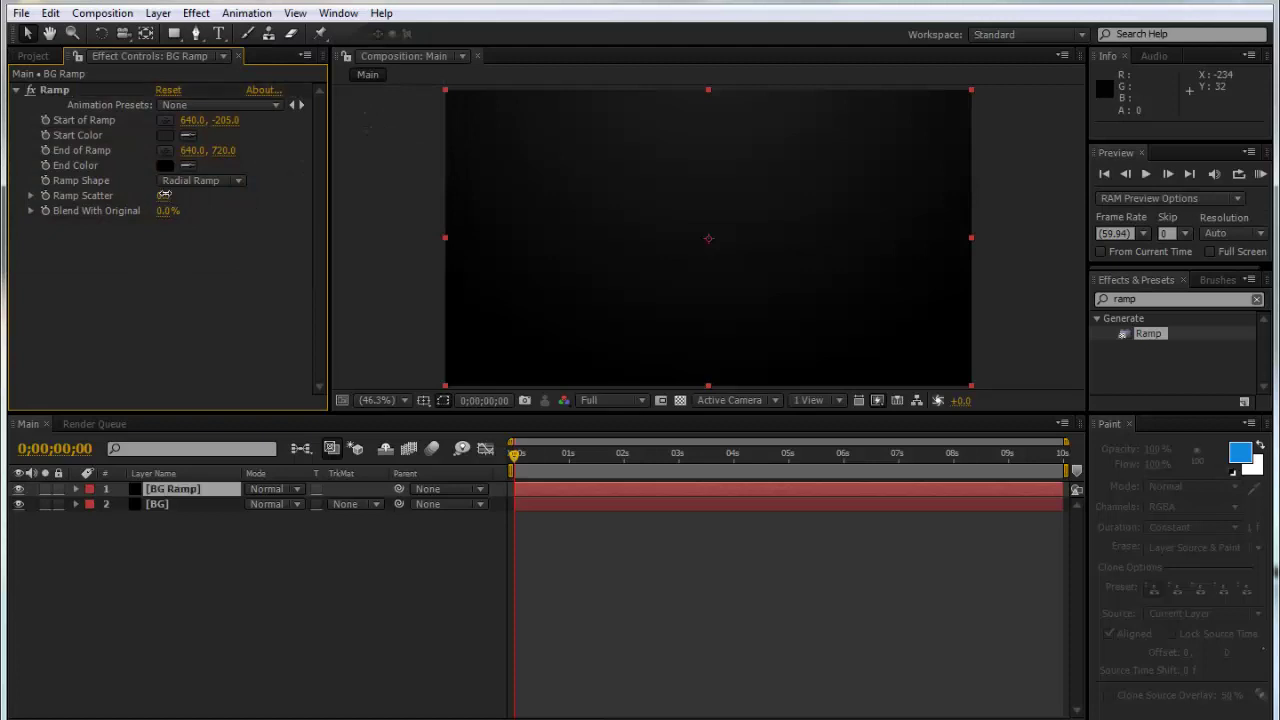
pyautogui.moveTo(167, 195); pyautogui.dragTo(459, 185)
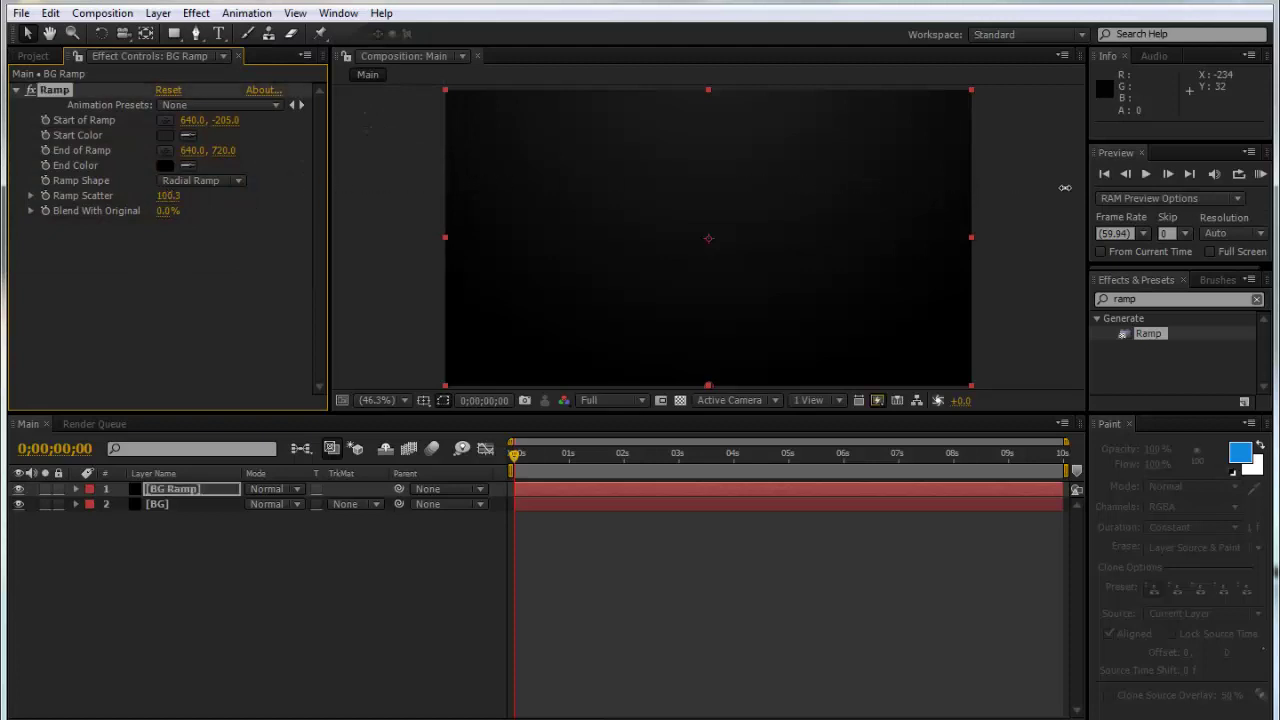
pyautogui.click(348, 638)
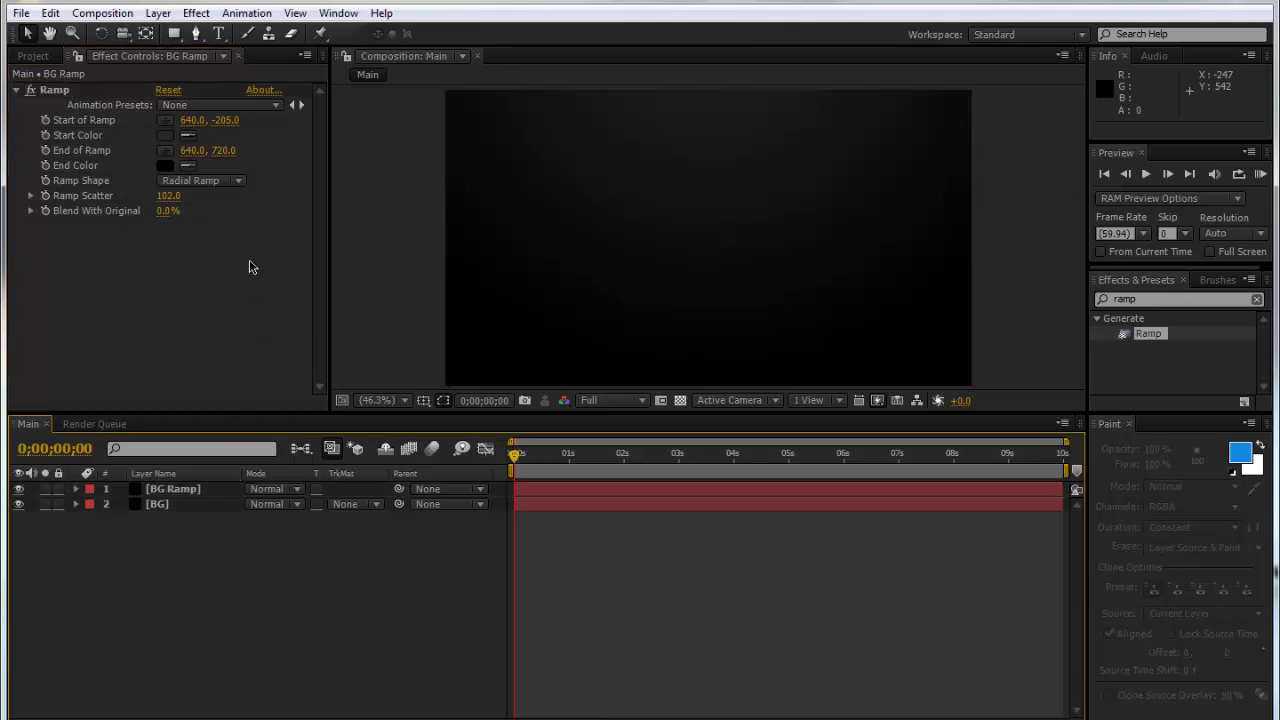
# - Add a new comp-sized solid layer named Form
pyautogui.click(160, 15)
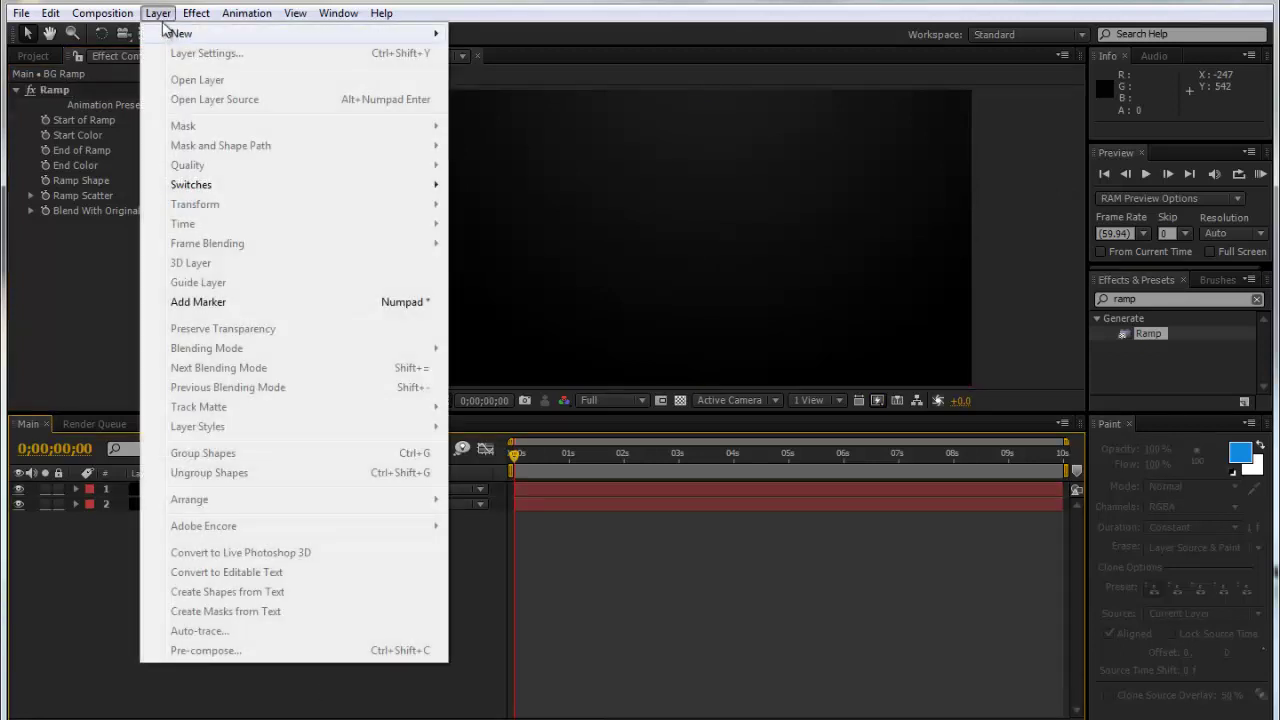
pyautogui.moveTo(178, 34)
pyautogui.click(543, 60)
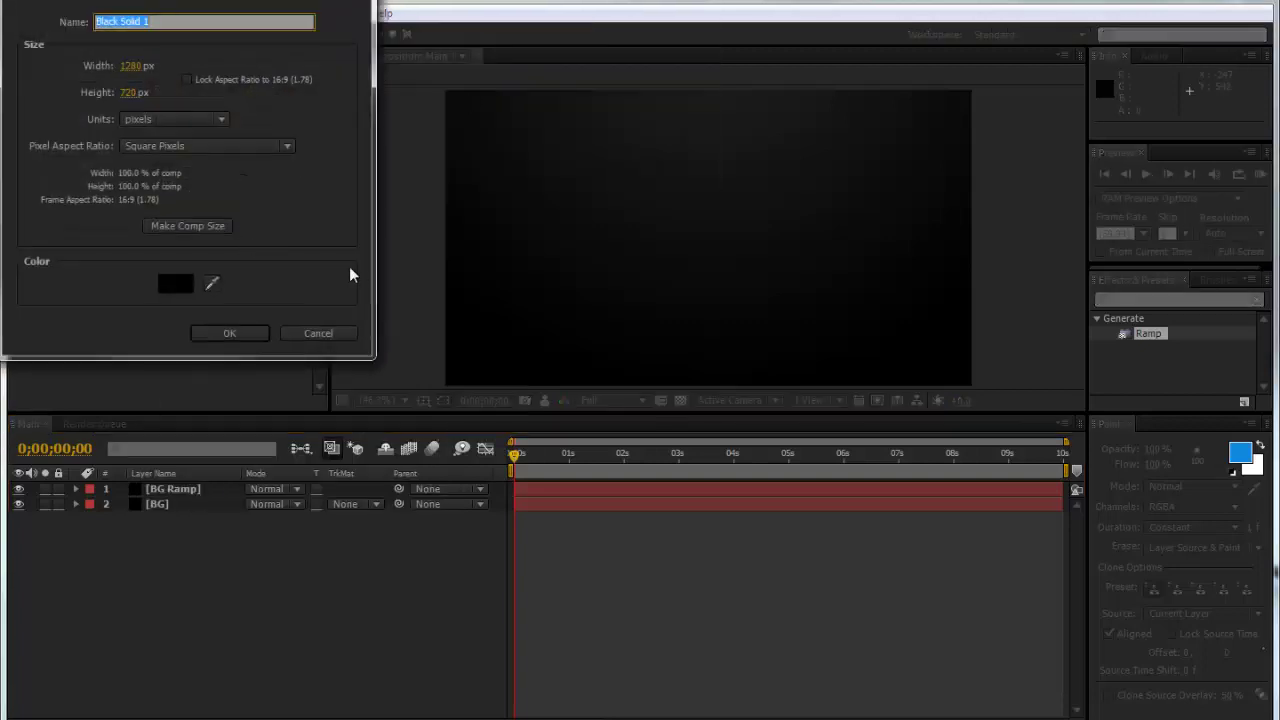
pyautogui.write('Form')
pyautogui.press('Return')
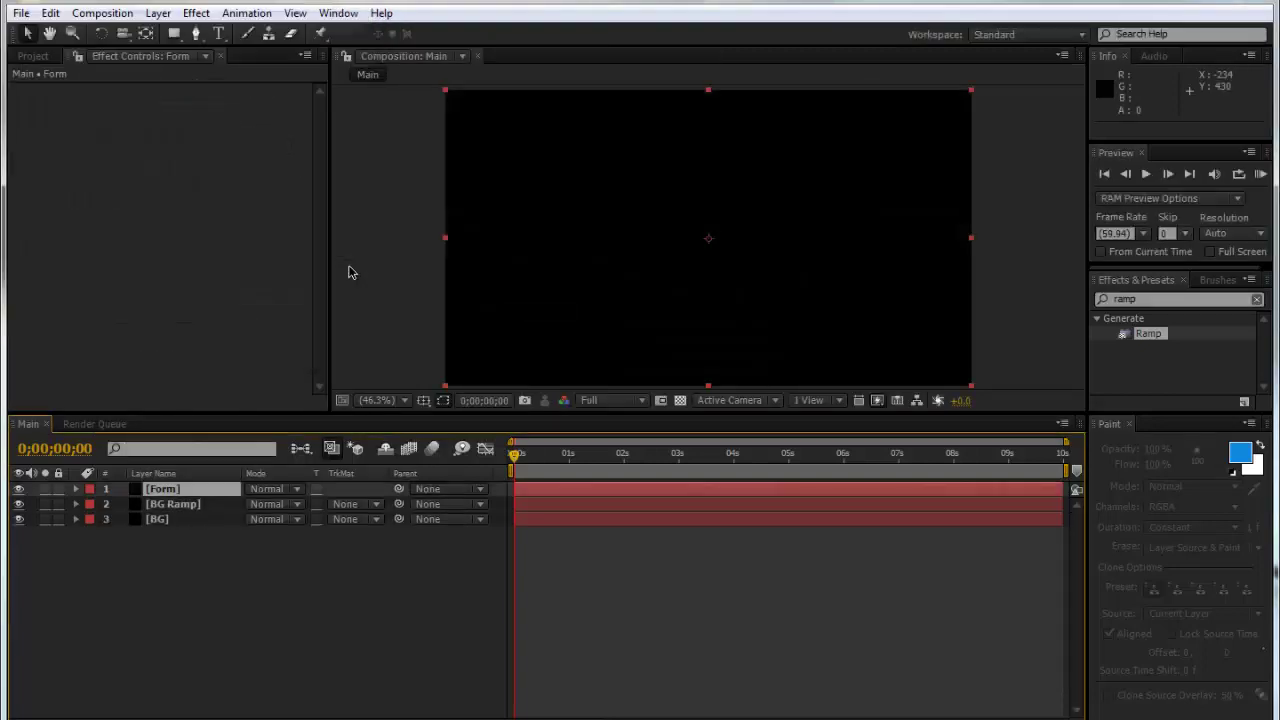
# - Search 'form' in Effects & Presets and select Trapcode Form
pyautogui.click(1173, 302)
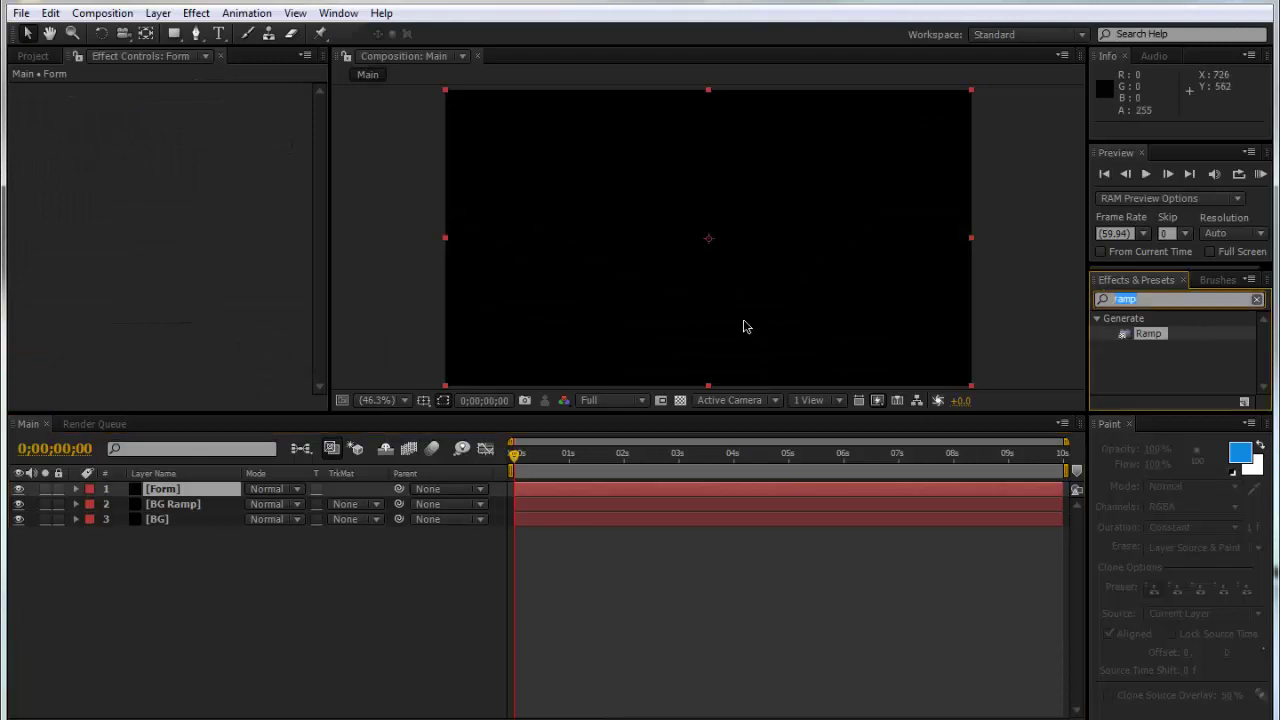
pyautogui.write('form')
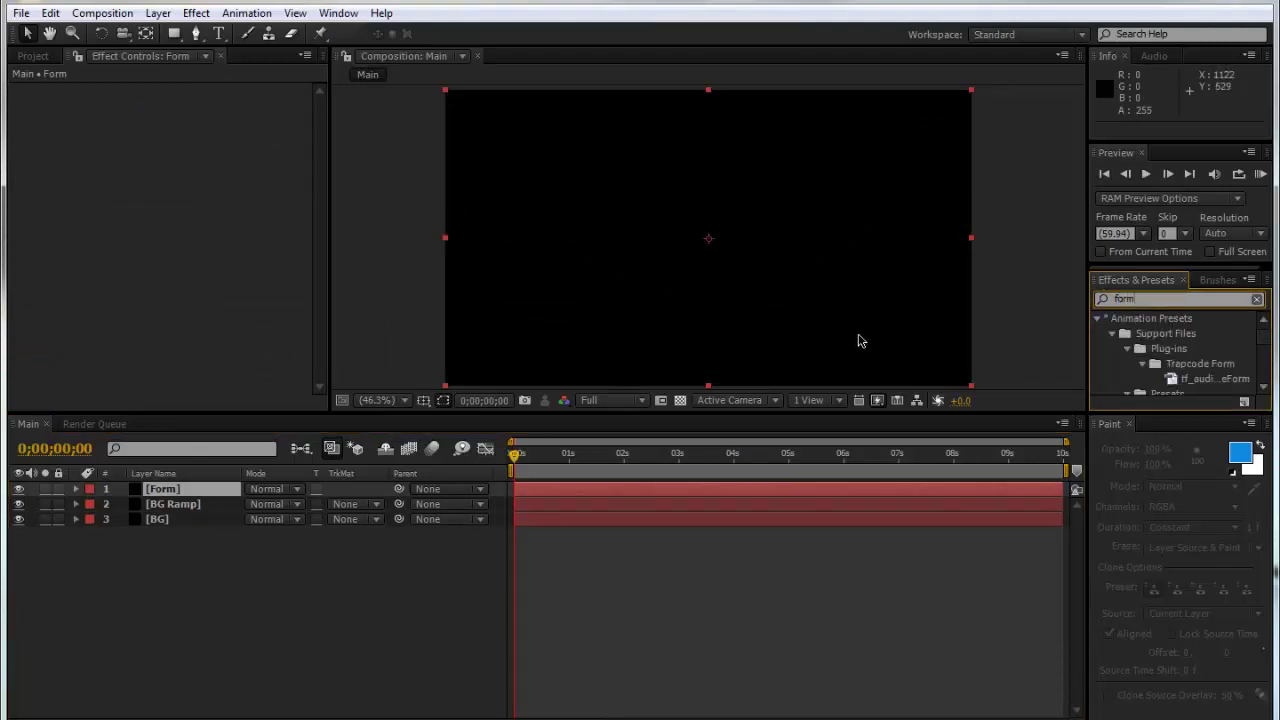
pyautogui.scroll(-5, 1175, 355)
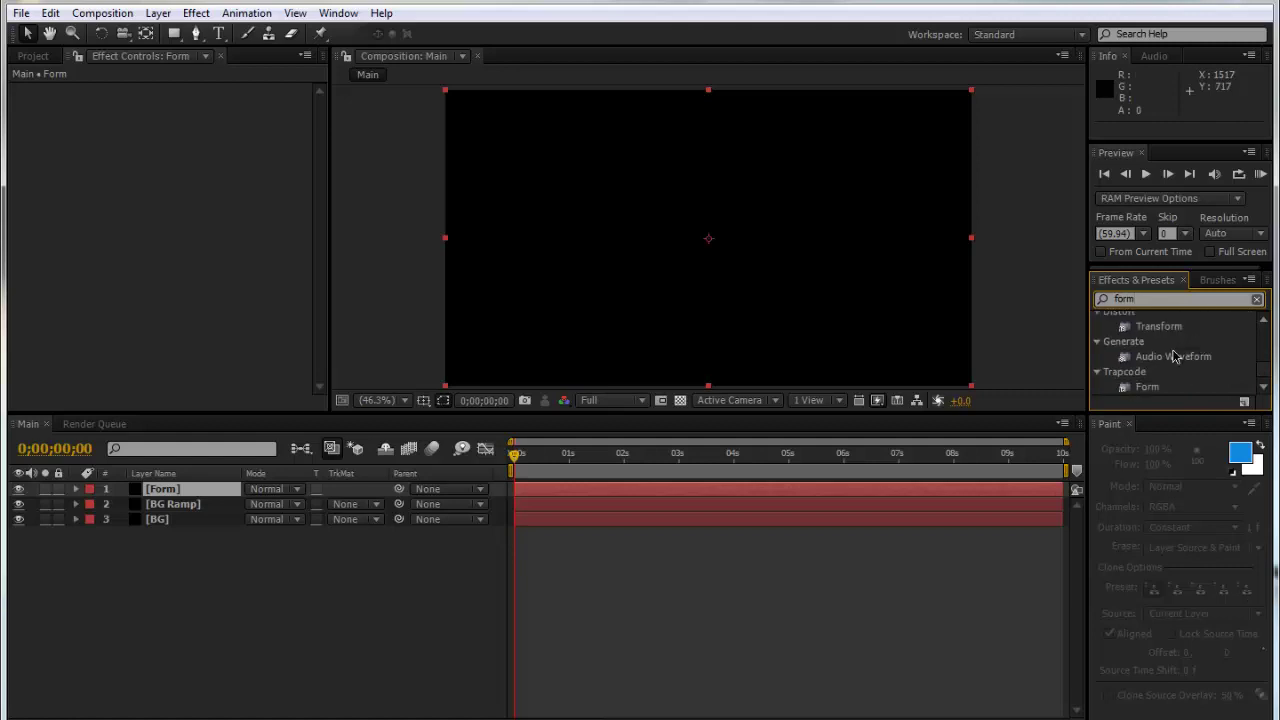
pyautogui.click(1150, 389)
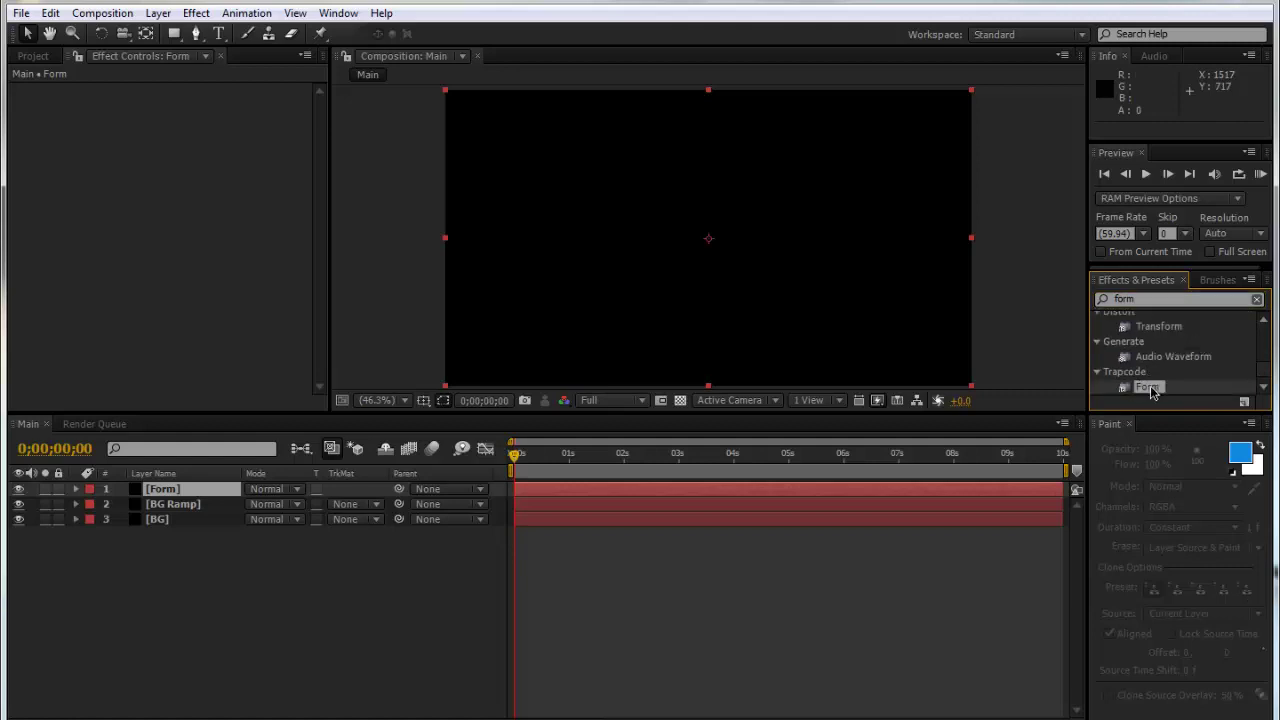
# - Apply Trapcode Form to the Form layer and set Base Form size to 1900 × 1000
pyautogui.moveTo(1150, 391); pyautogui.dragTo(214, 486)
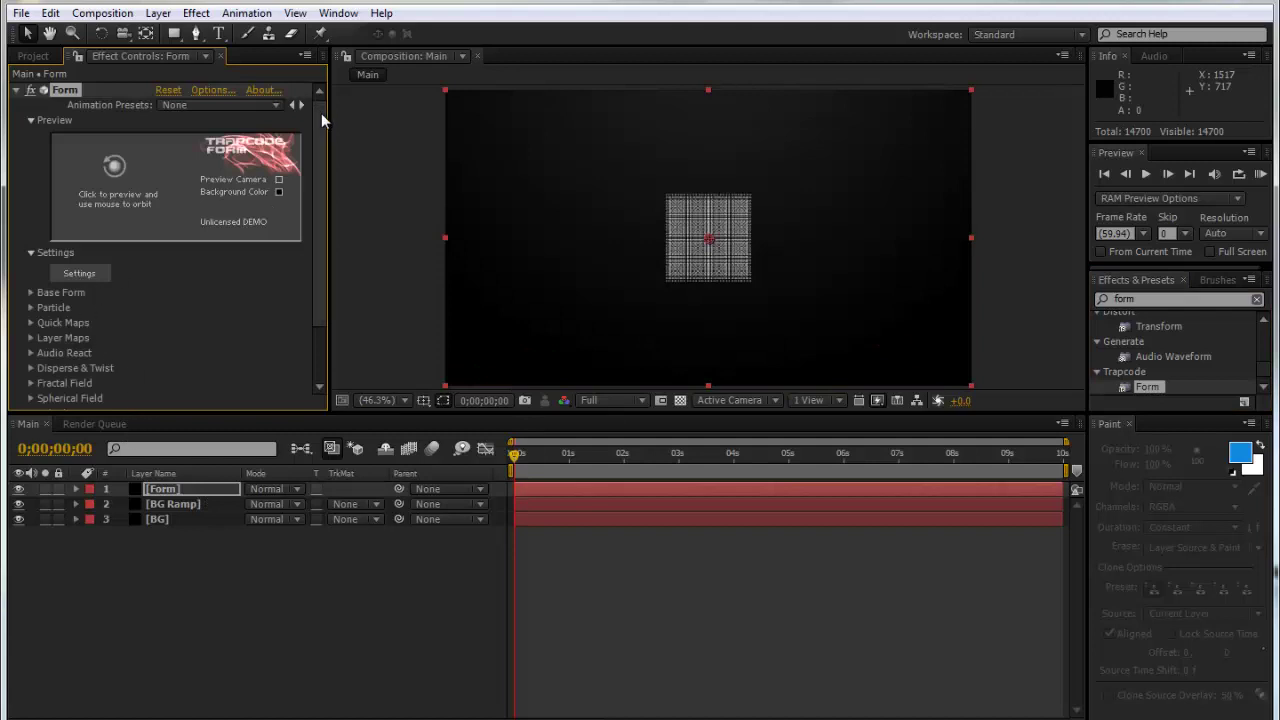
pyautogui.moveTo(319, 124); pyautogui.dragTo(317, 151)
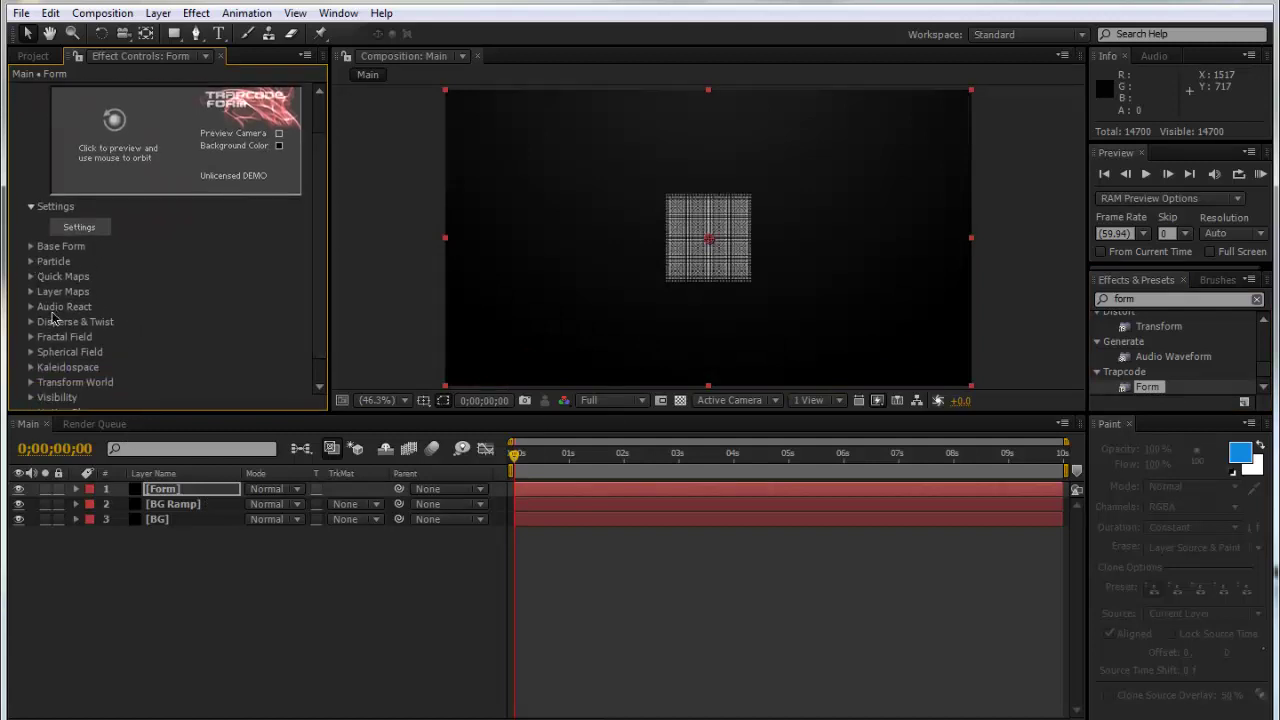
pyautogui.click(31, 246)
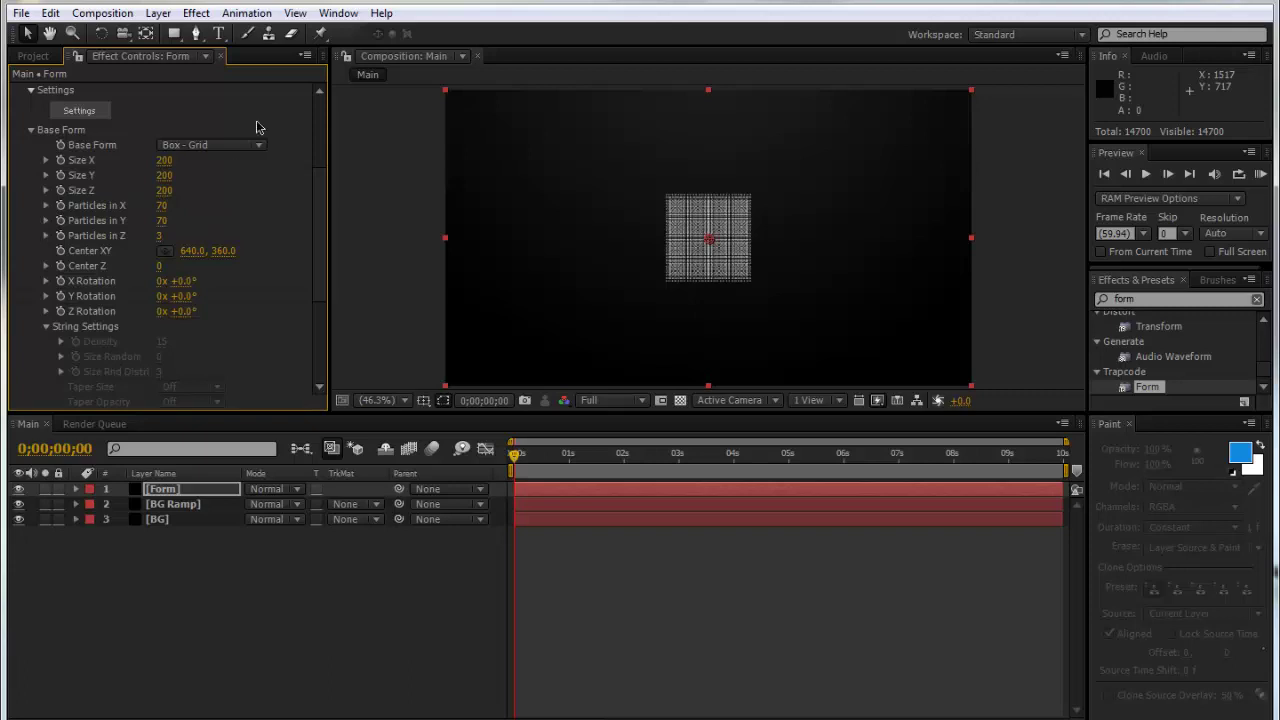
pyautogui.click(165, 161)
pyautogui.write('1900')
pyautogui.press('Return')
pyautogui.click(165, 176)
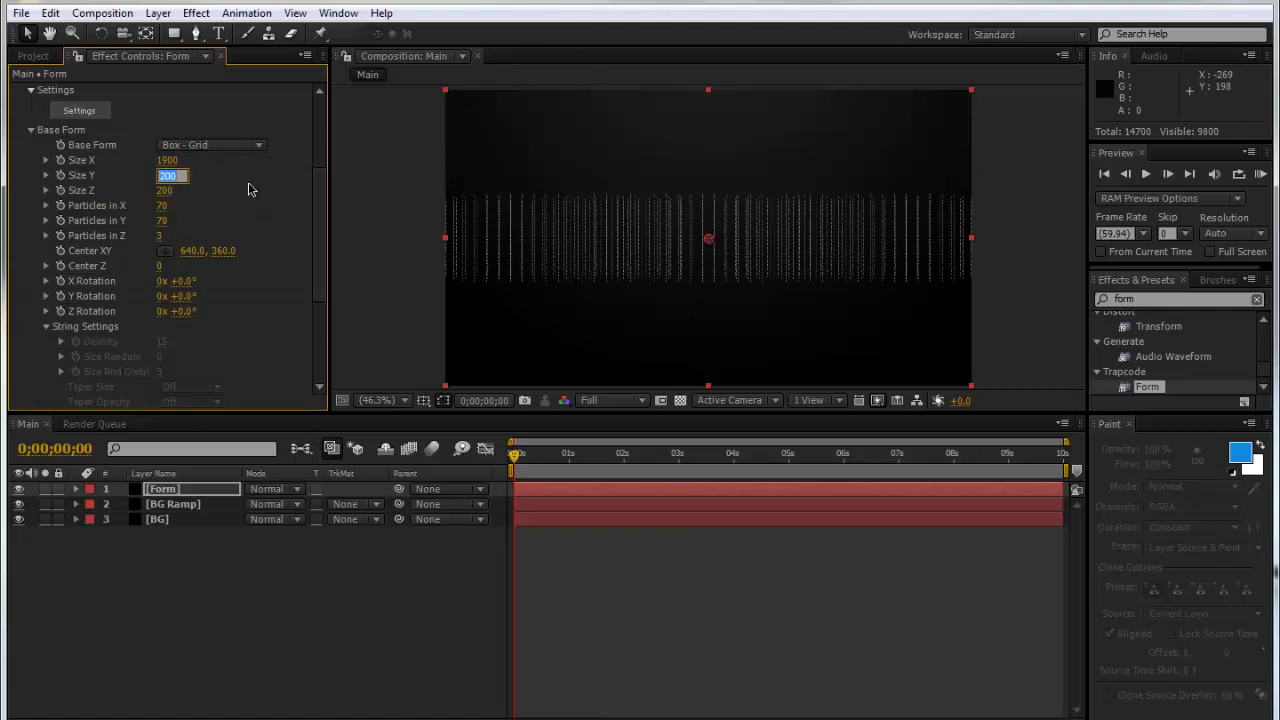
pyautogui.write('1000')
pyautogui.press('Return')
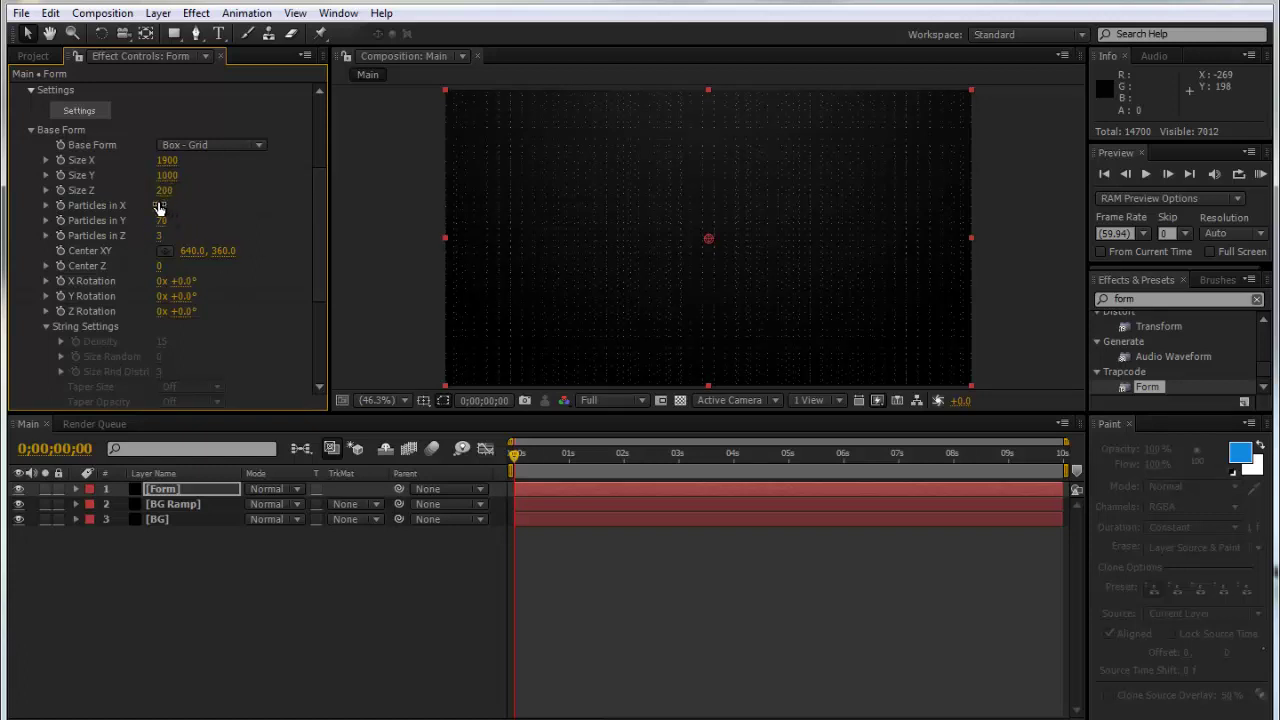
# - Set Particles in X and Y to 150 and Particles in Z to 1
pyautogui.click(158, 205)
pyautogui.write('150')
pyautogui.press('Return')
pyautogui.click(162, 220)
pyautogui.press('Return')
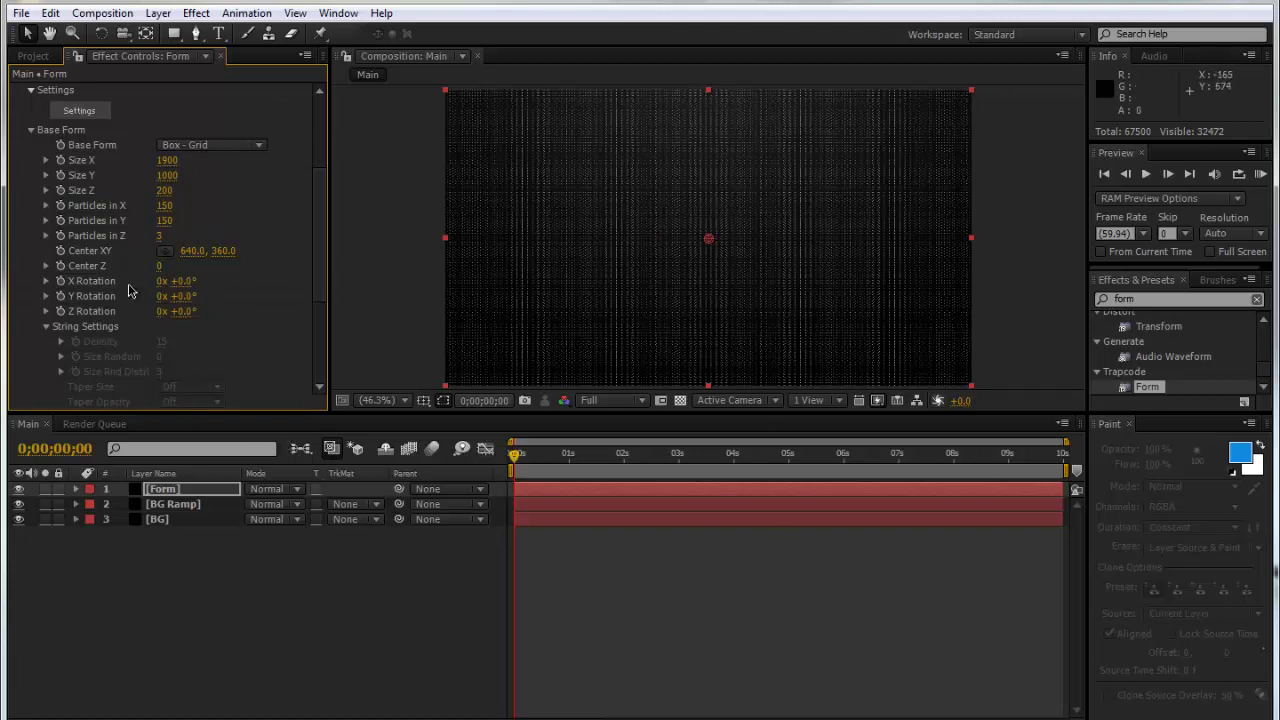
pyautogui.click(158, 237)
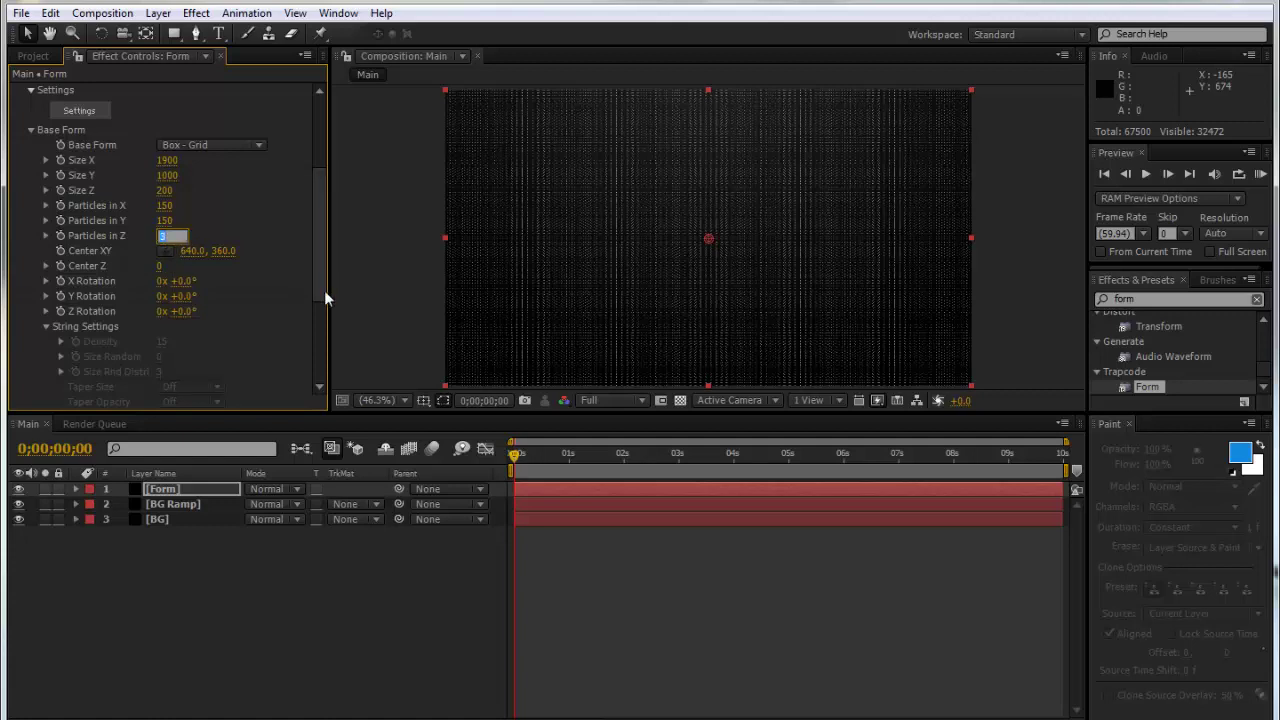
pyautogui.write('1')
pyautogui.press('Return')
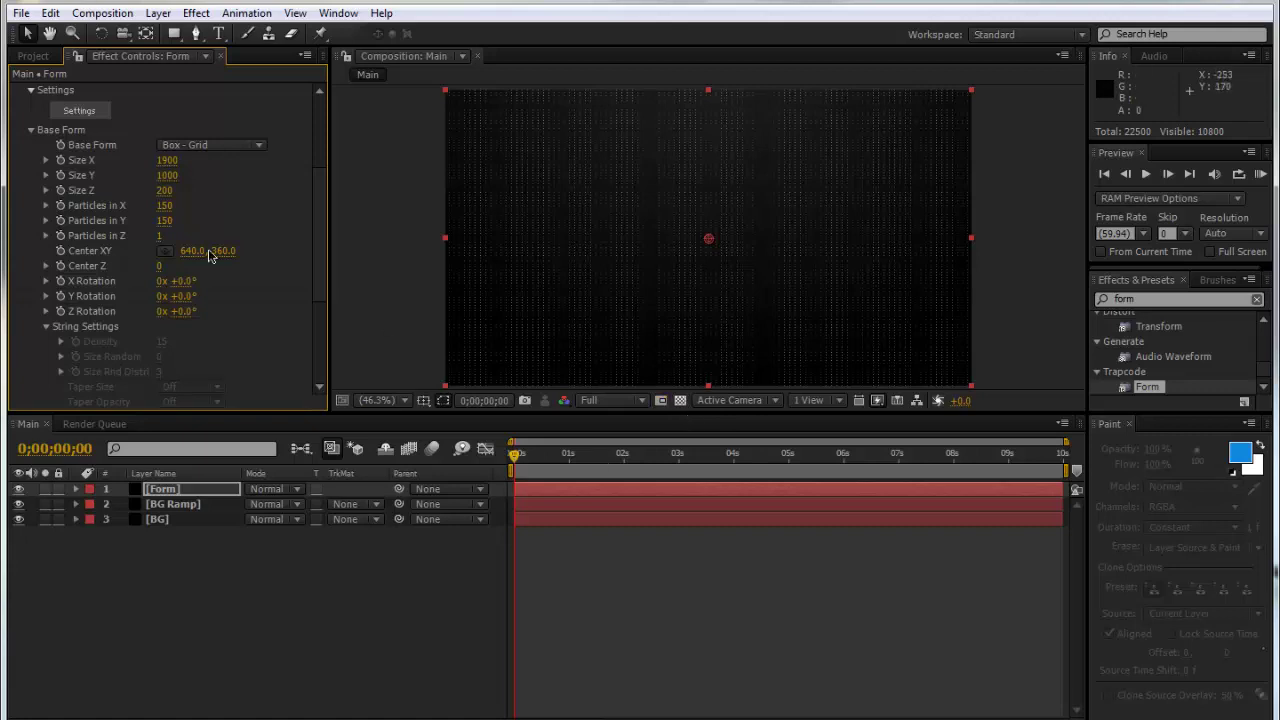
# - Set Form's Sphere Feather to 10 and particle Size to 2
pyautogui.scroll(-4, 320, 220)
pyautogui.scroll(-2, 321, 275)
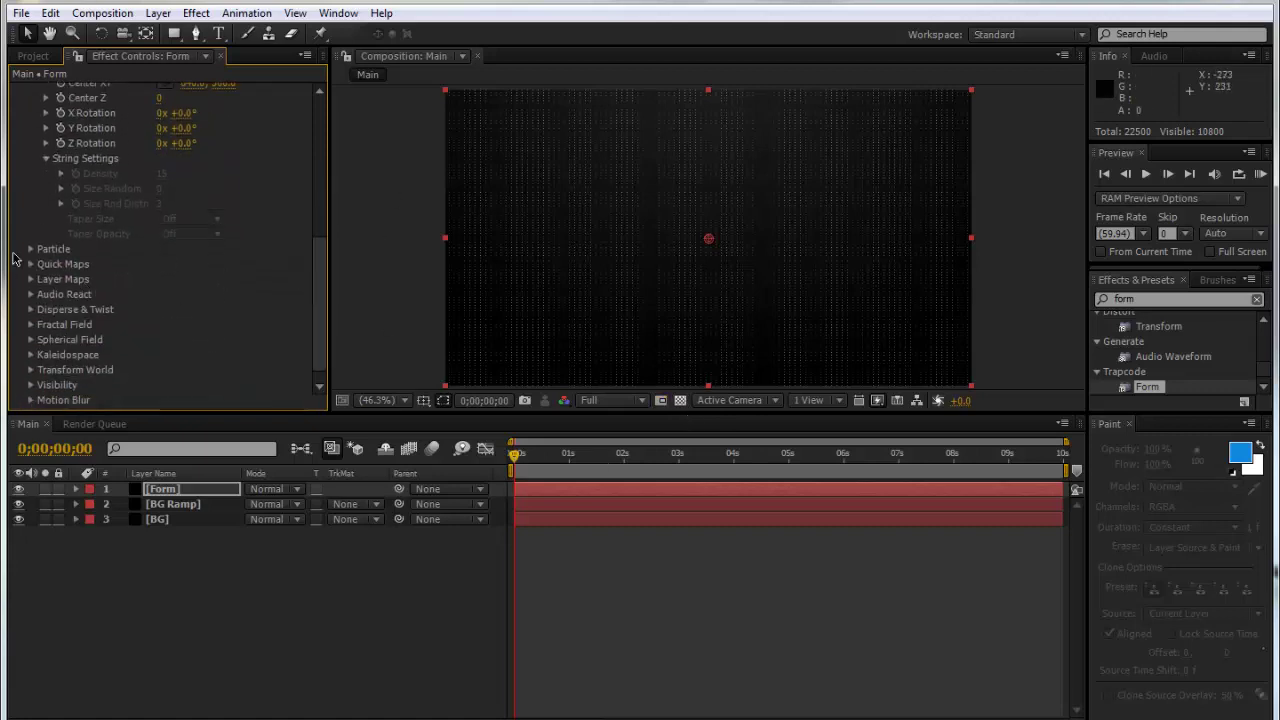
pyautogui.click(31, 249)
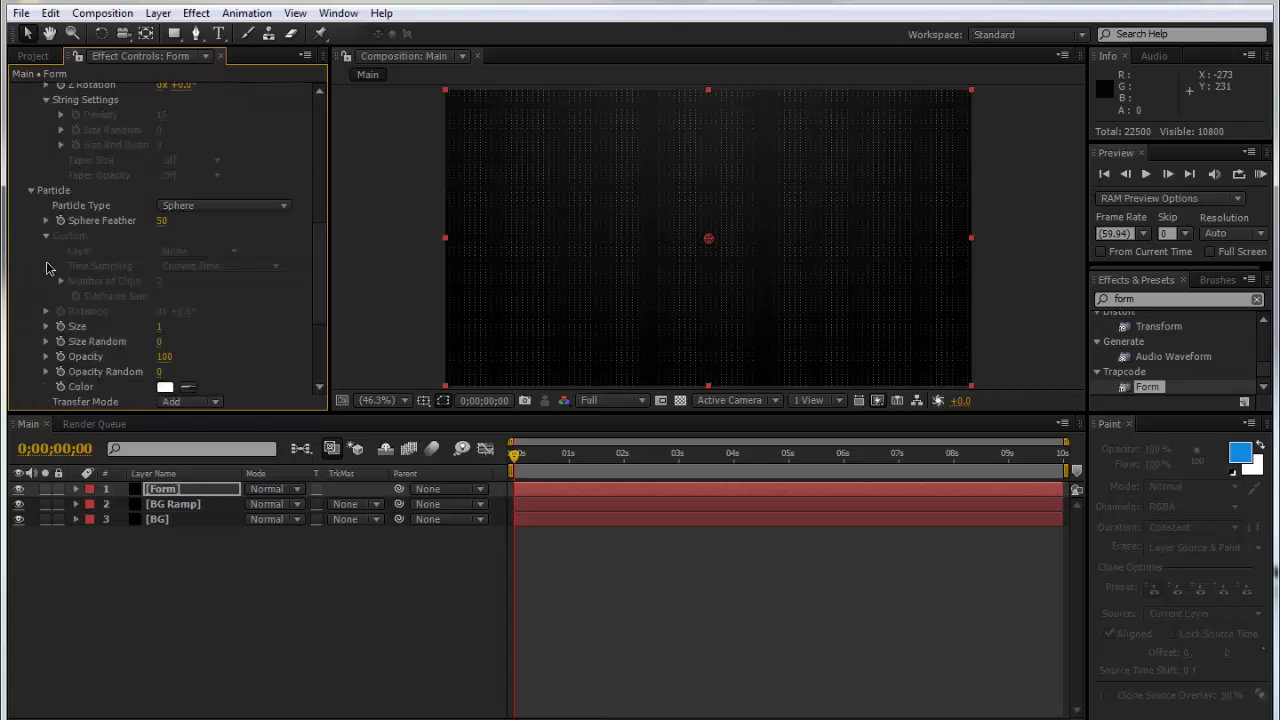
pyautogui.click(160, 220)
pyautogui.write('10')
pyautogui.press('Return')
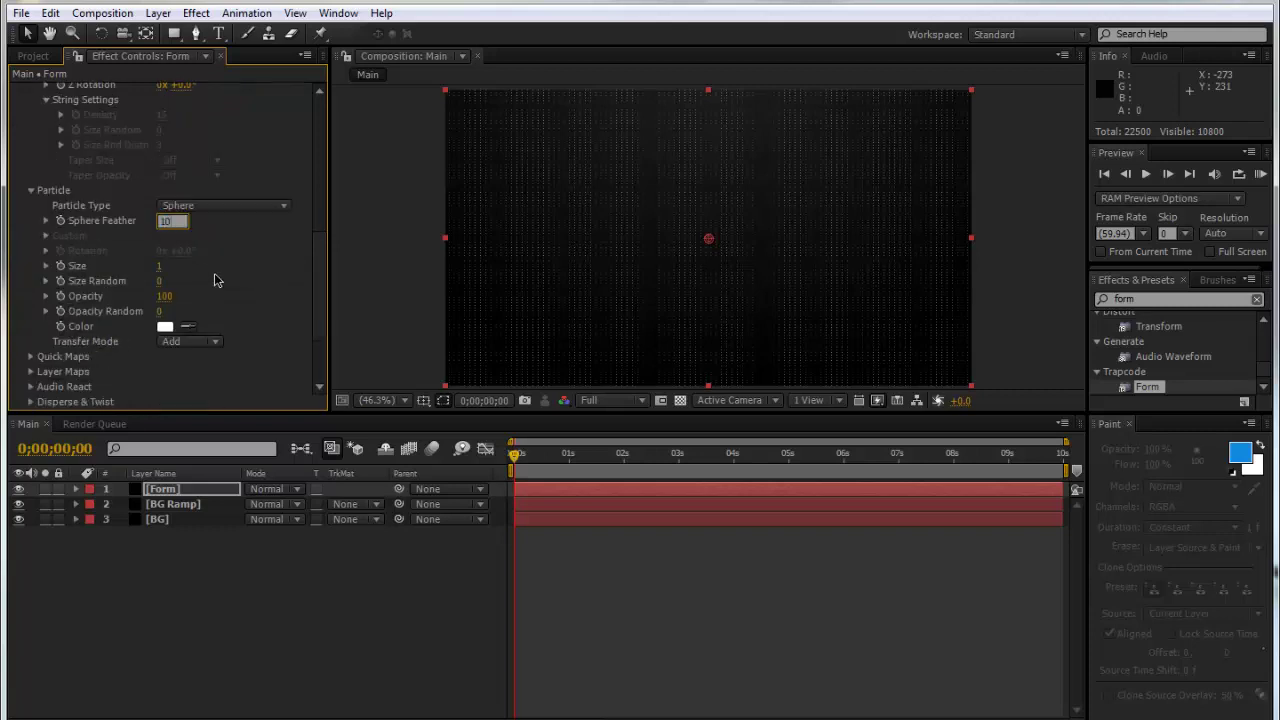
pyautogui.click(159, 265)
pyautogui.write('2')
pyautogui.press('Return')
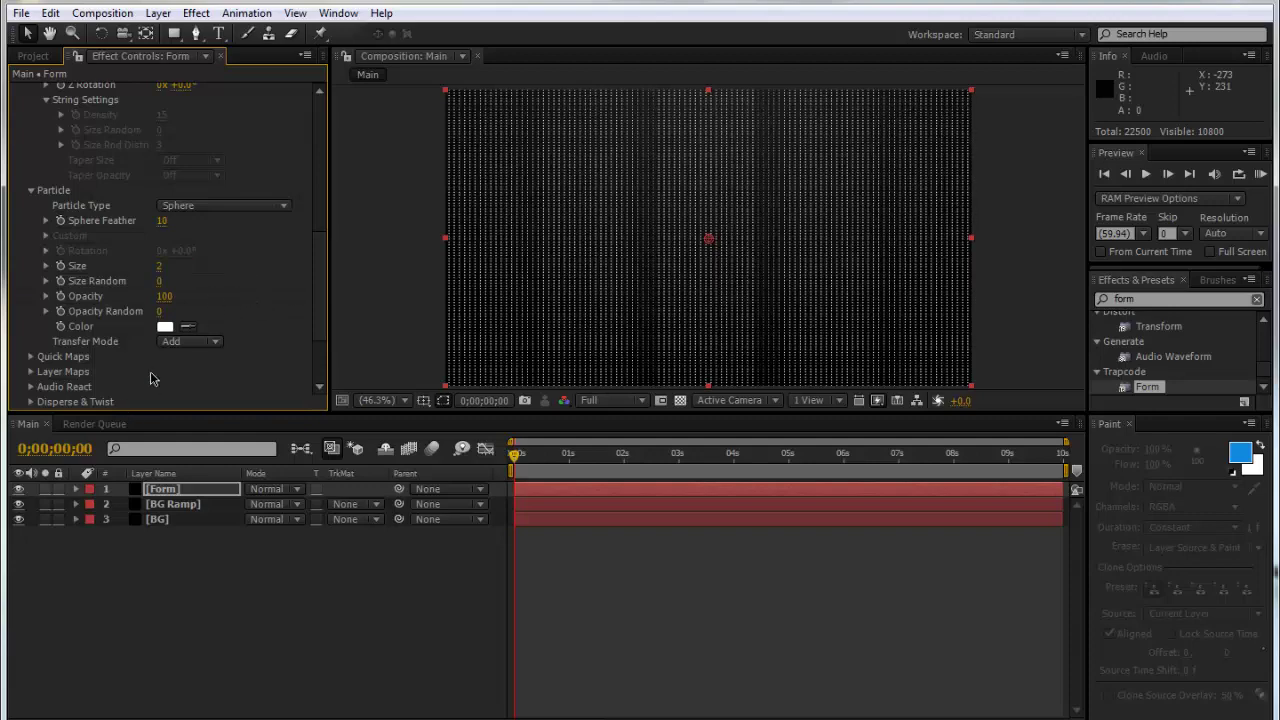
# - Change the particle colour to fully saturated cyan (00FFFC)
pyautogui.click(165, 326)
pyautogui.moveTo(163, 77); pyautogui.dragTo(20, 72)
pyautogui.moveTo(259, 132); pyautogui.dragTo(264, 130)
pyautogui.click(102, 31)
pyautogui.moveTo(110, 29); pyautogui.dragTo(245, 16)
pyautogui.click(411, 19)
# - Set both Size Random and Opacity Random to 25
pyautogui.click(161, 281)
pyautogui.press('Return')
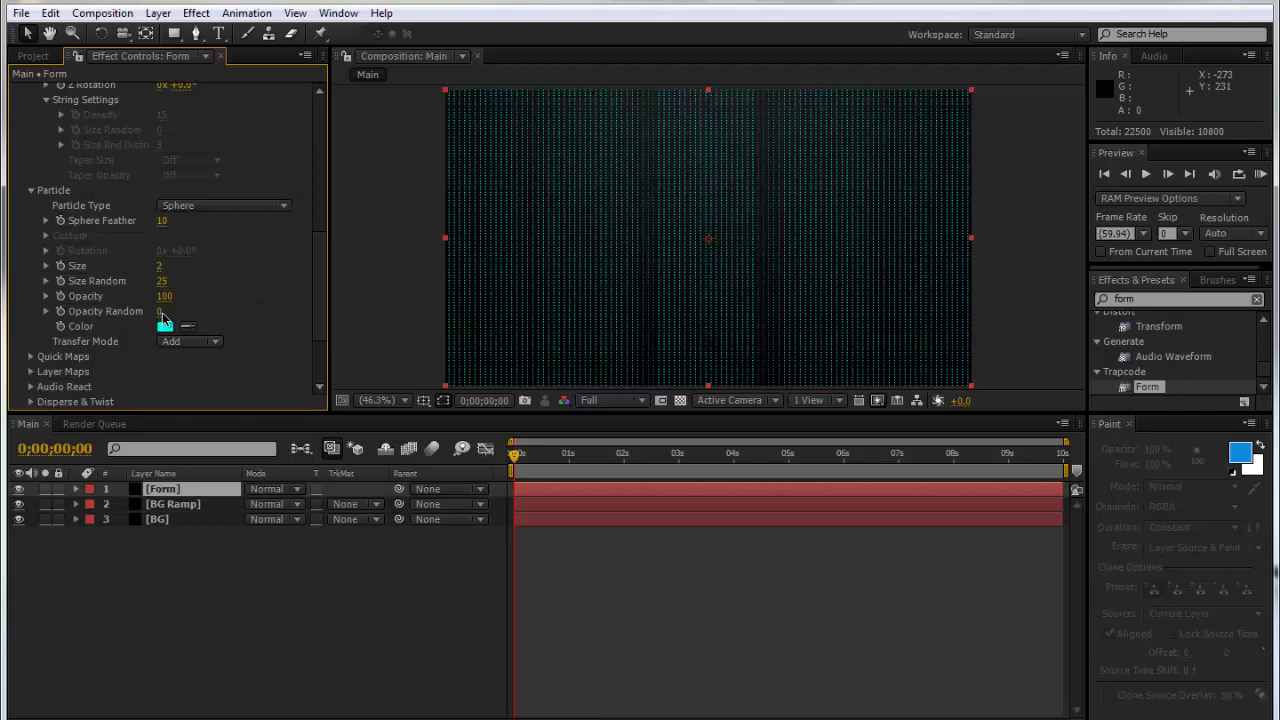
pyautogui.click(161, 311)
pyautogui.write('25')
pyautogui.press('Return')
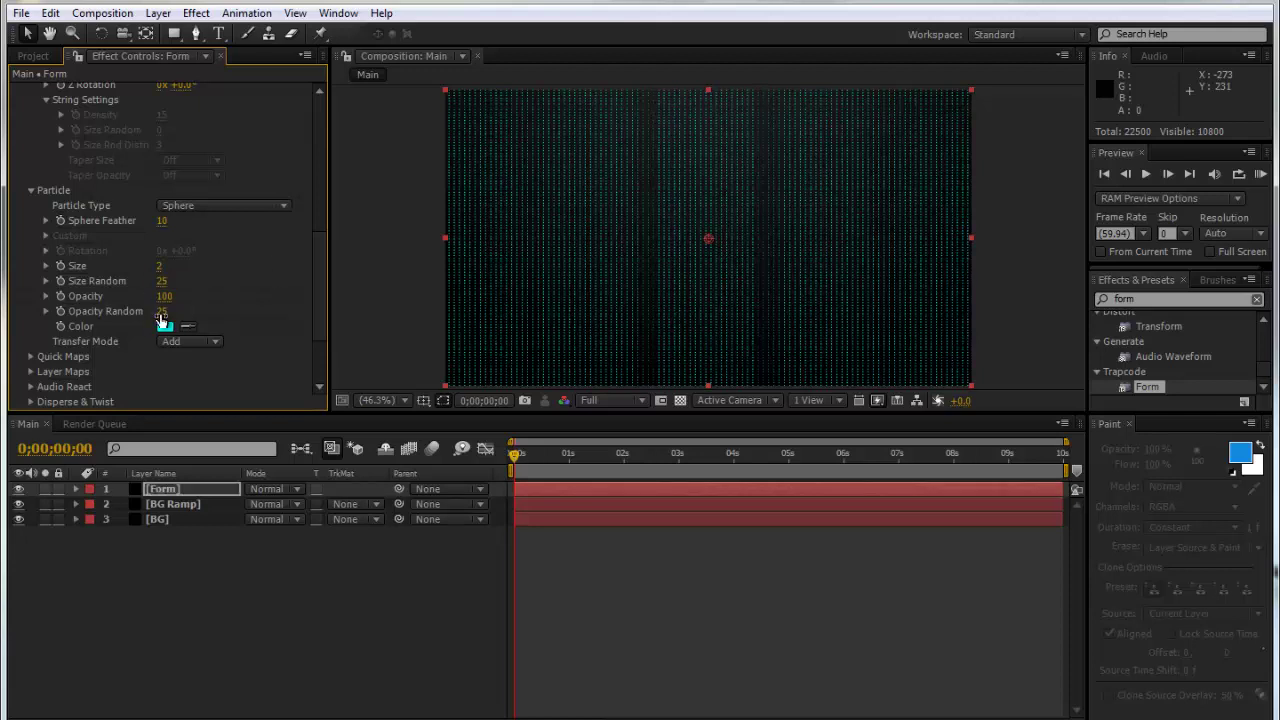
pyautogui.scroll(-1, 120, 300)
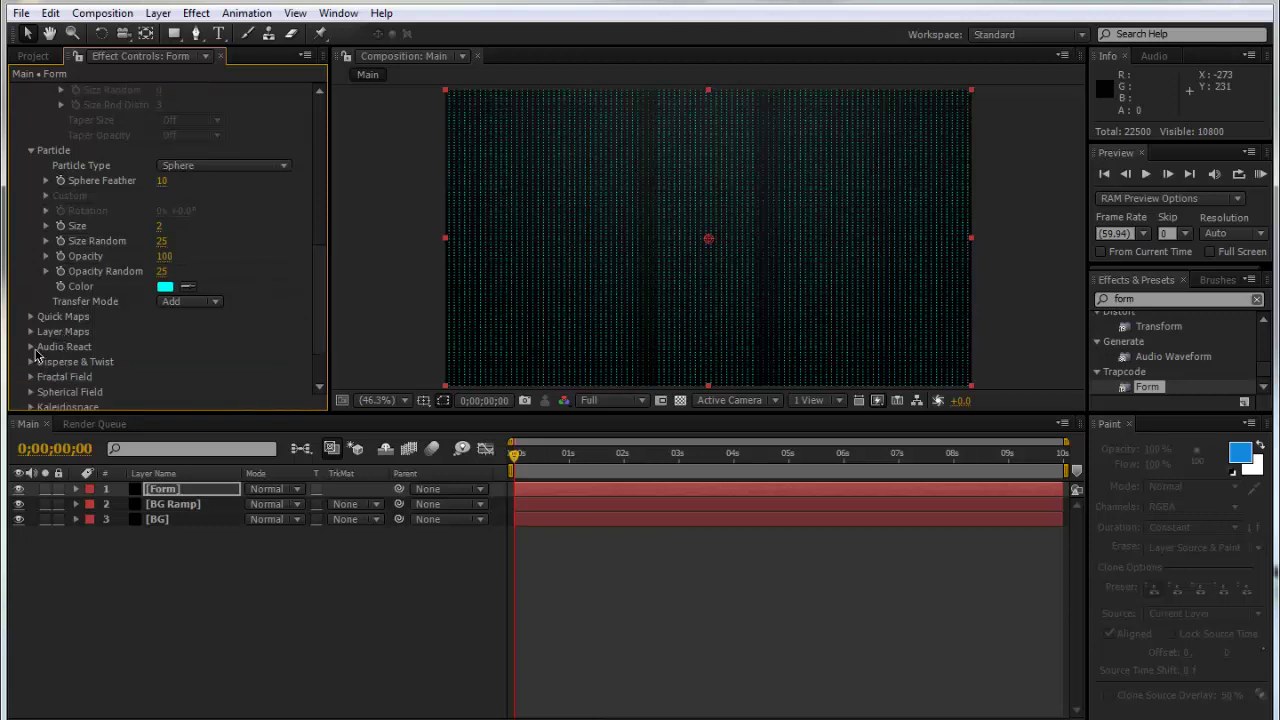
# - Drag RÜFÜS- Nocturnal.mp3 into the Main timeline, show its waveform, and reselect Form
pyautogui.click(30, 346)
pyautogui.click(33, 55)
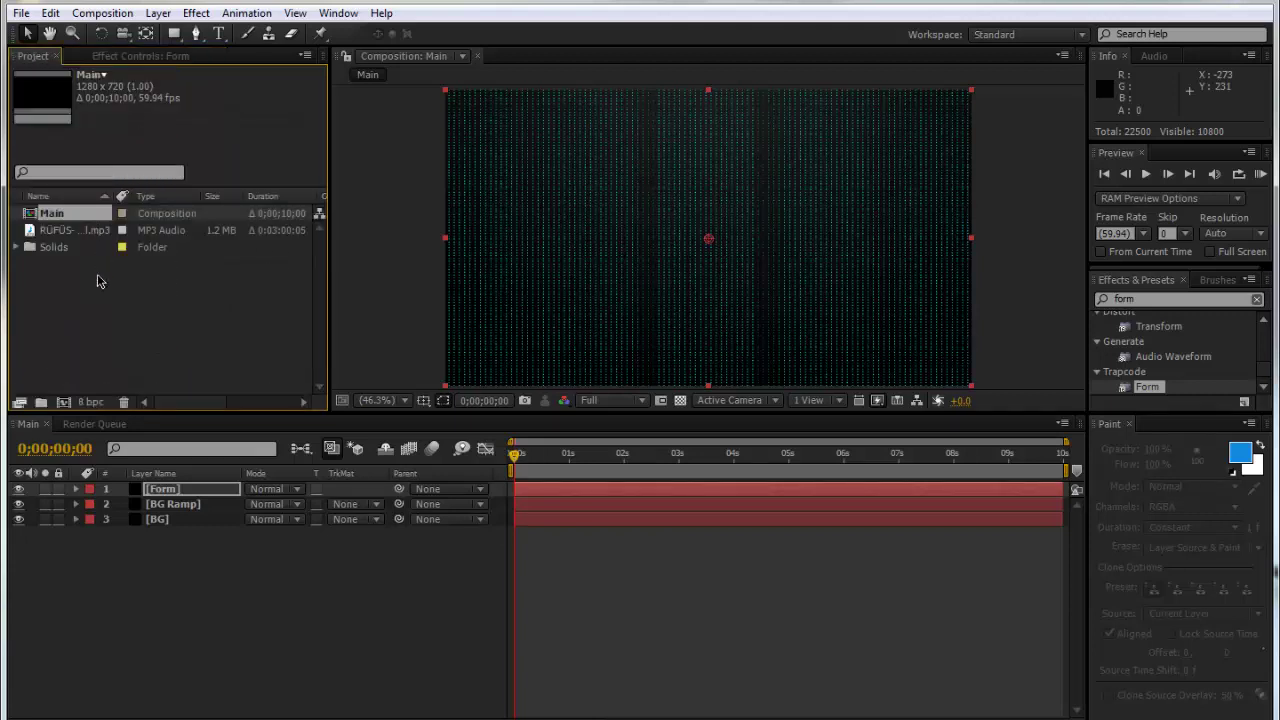
pyautogui.click(88, 231)
pyautogui.moveTo(88, 231); pyautogui.dragTo(189, 633)
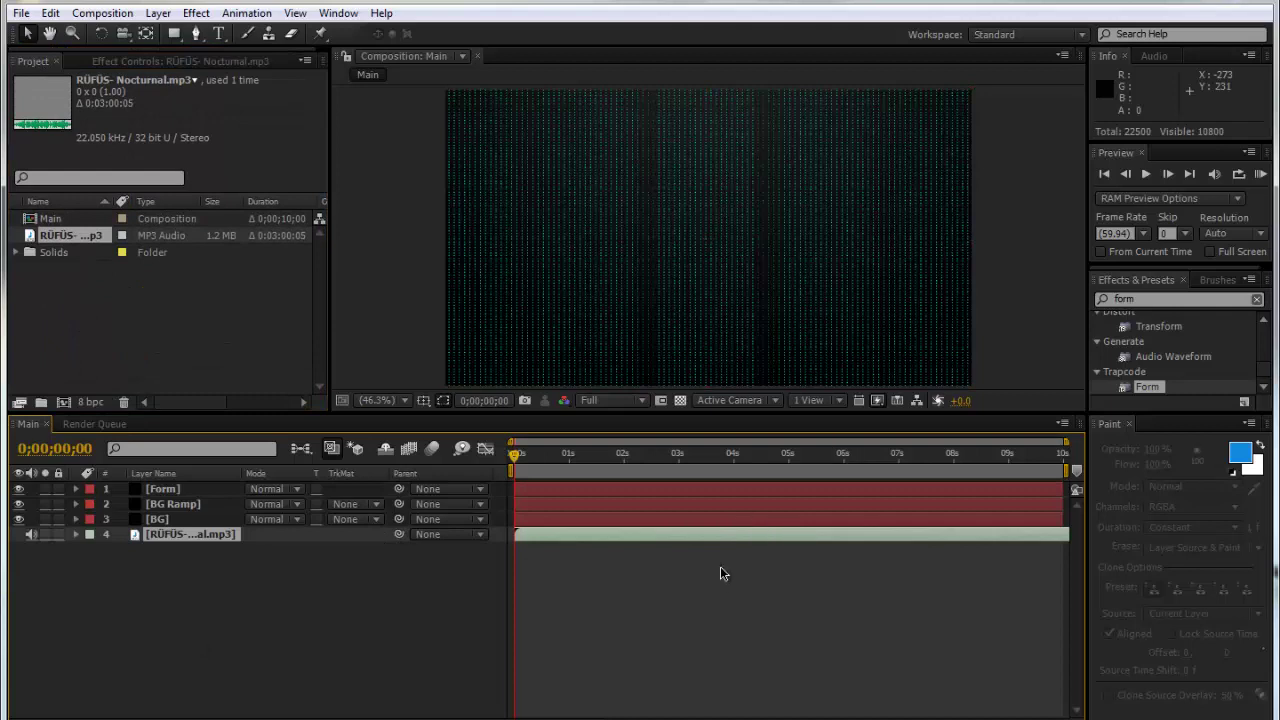
pyautogui.click(824, 551)
pyautogui.click(662, 537)
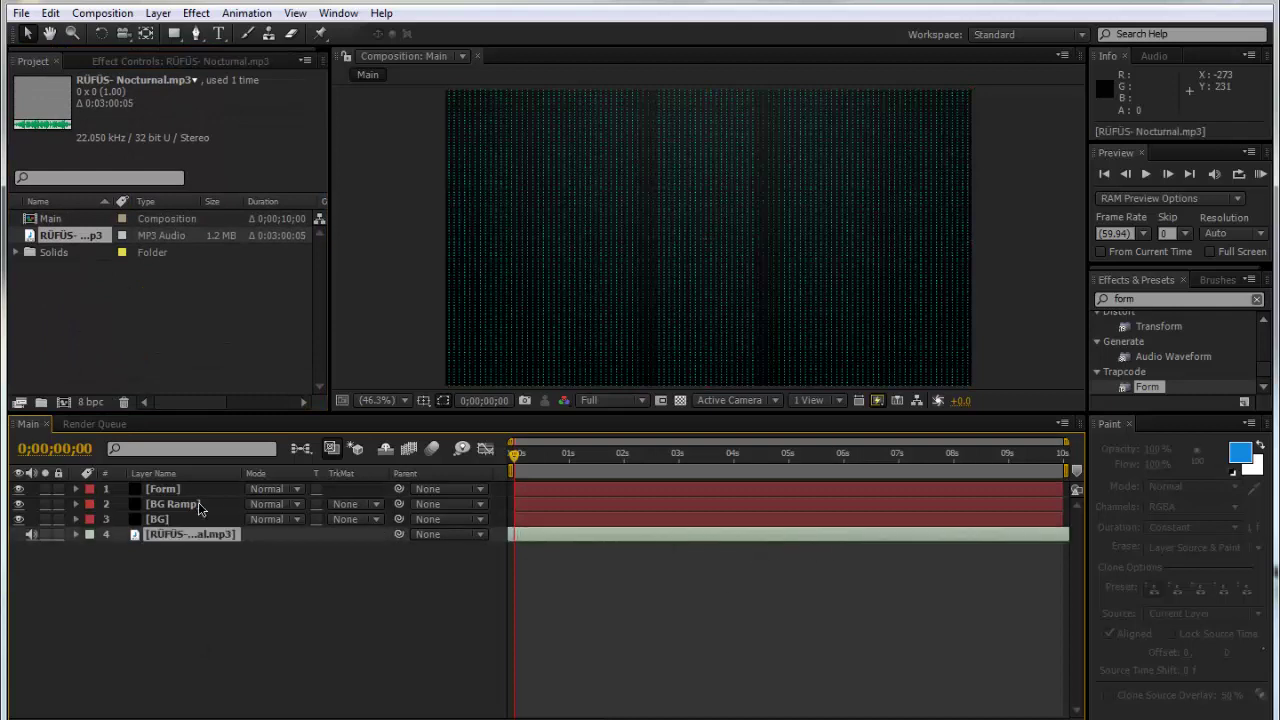
pyautogui.press('l')
pyautogui.press('l')
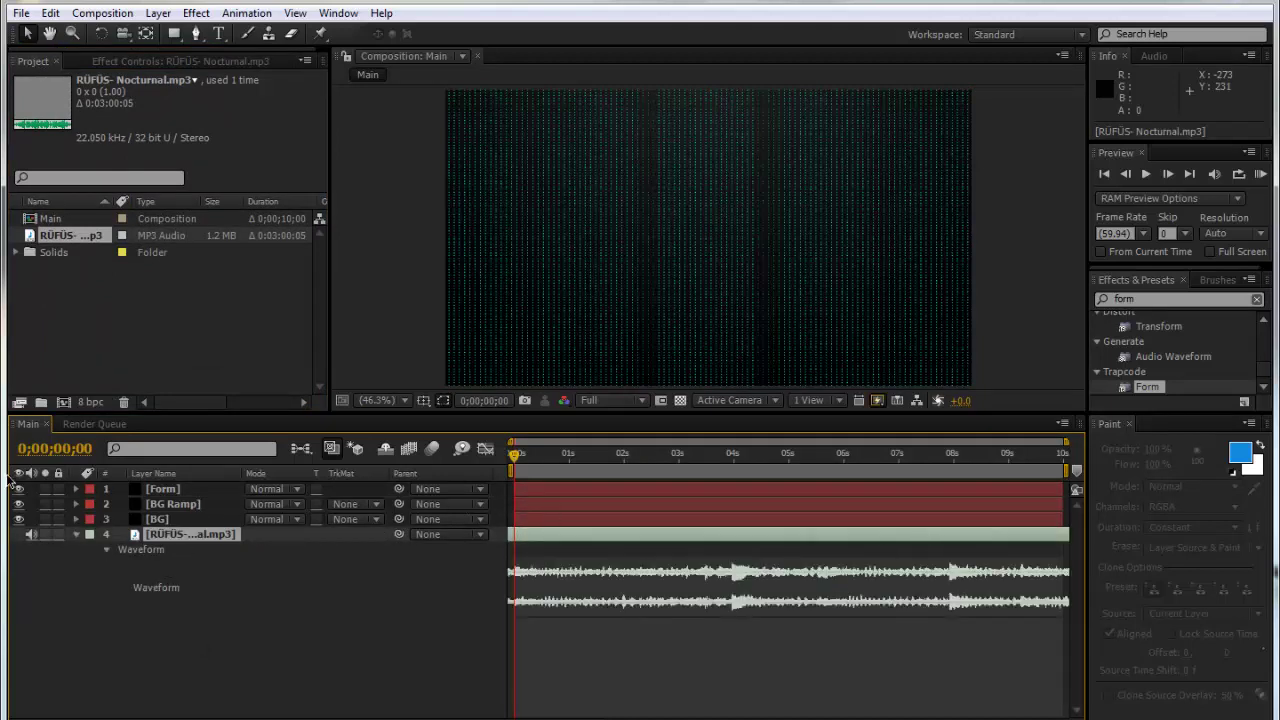
pyautogui.click(185, 492)
# - Set Form's audio layer to the mp3 and map Reactor 1 to Fractal at strength 50
pyautogui.click(143, 51)
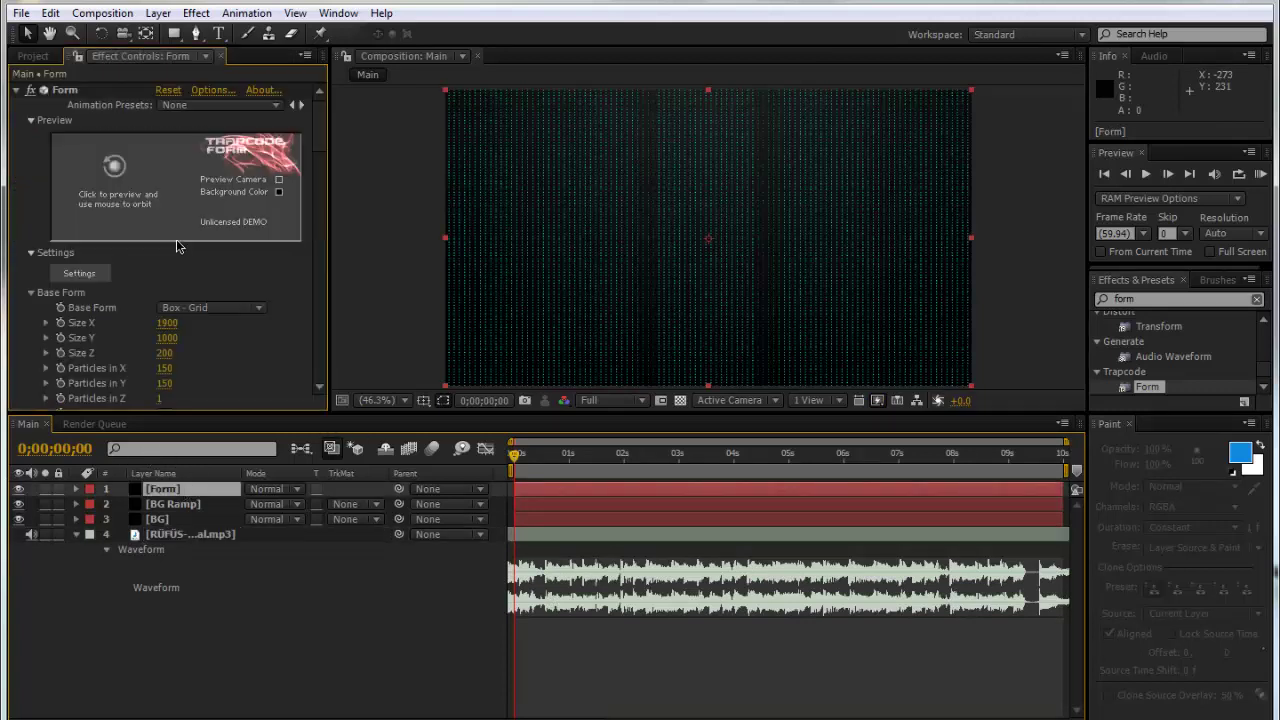
pyautogui.scroll(-10, 230, 300)
pyautogui.scroll(-2, 235, 210)
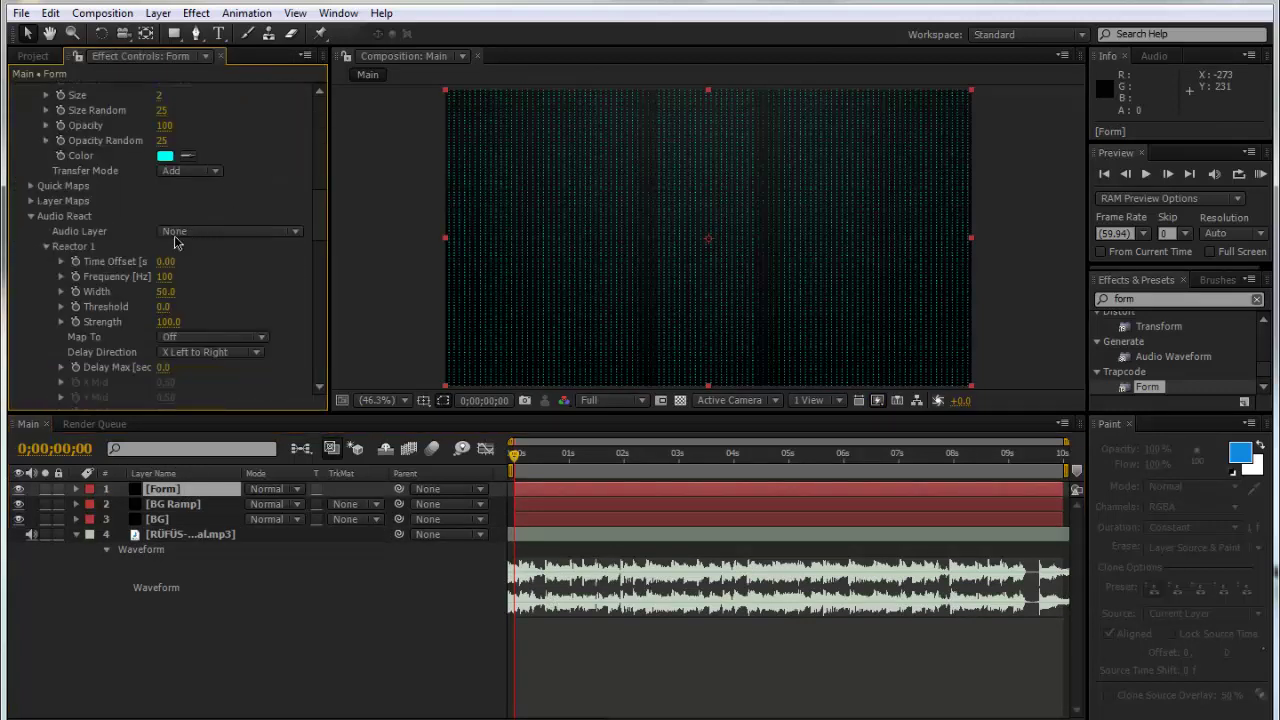
pyautogui.click(213, 233)
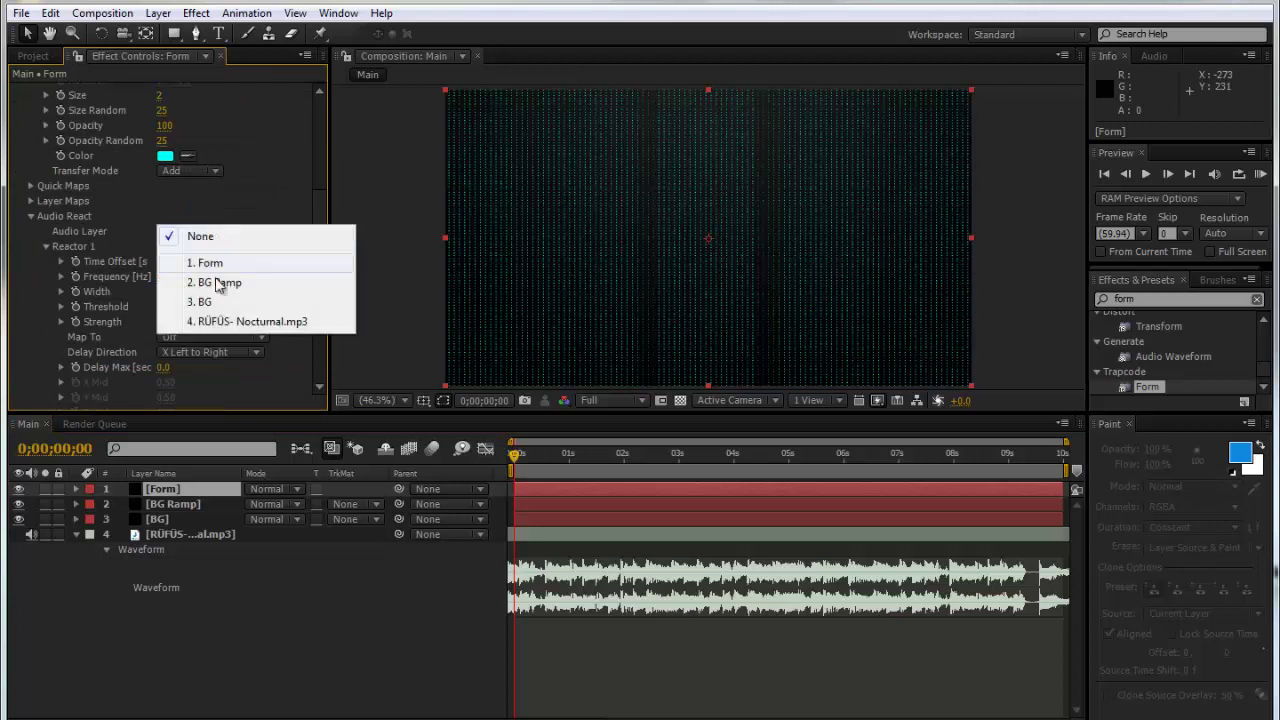
pyautogui.click(240, 322)
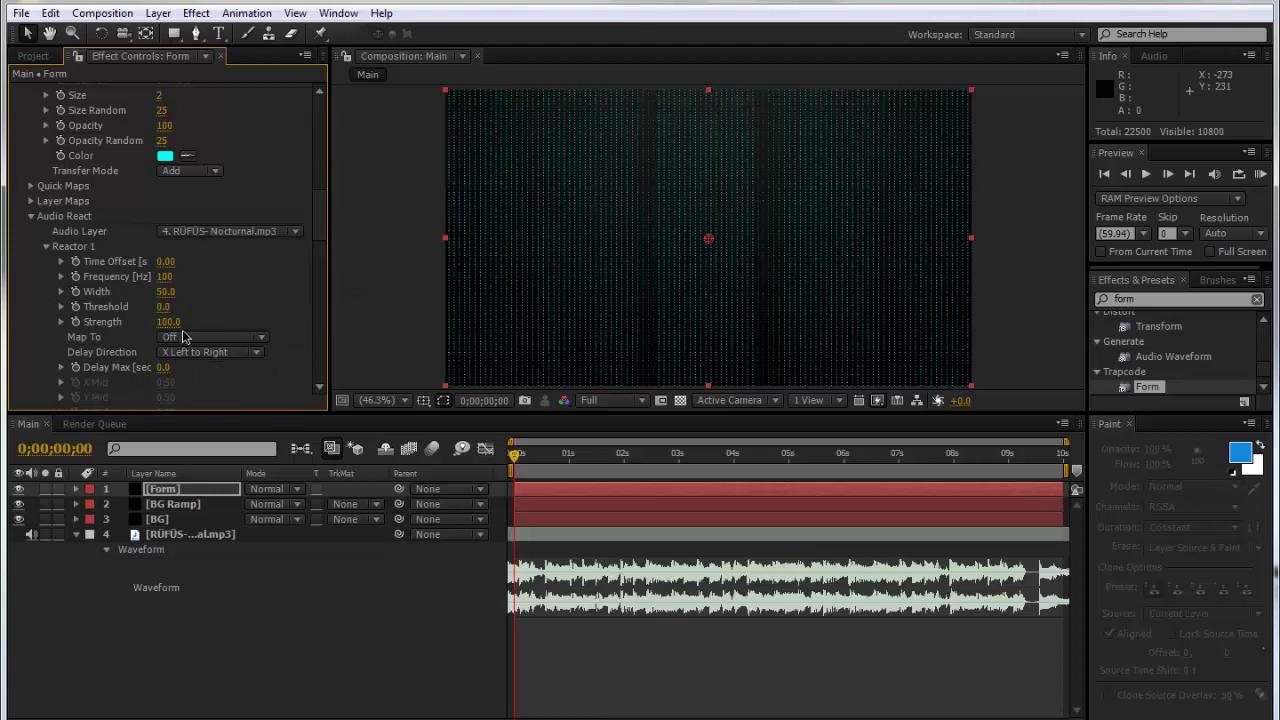
pyautogui.click(172, 337)
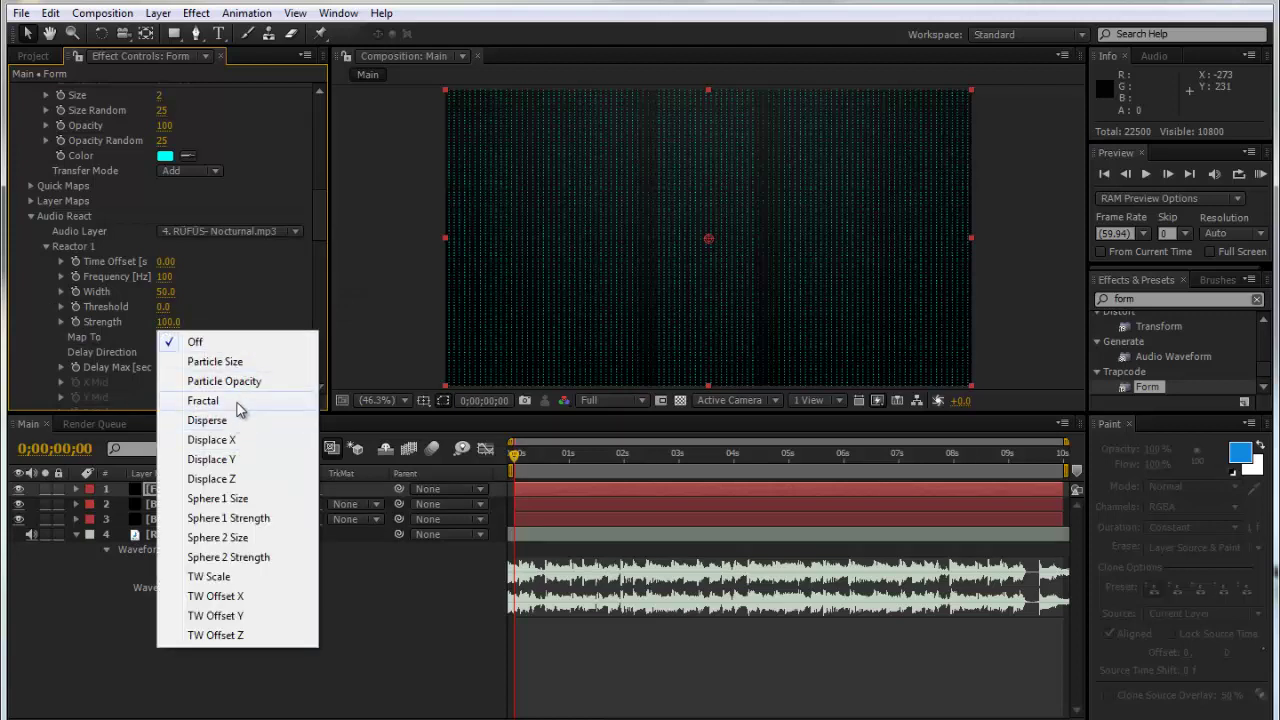
pyautogui.click(232, 400)
pyautogui.click(168, 322)
pyautogui.write('50')
pyautogui.press('Return')
# - Map Reactor 2 to Disperse with strength 25
pyautogui.moveTo(315, 209); pyautogui.dragTo(316, 238)
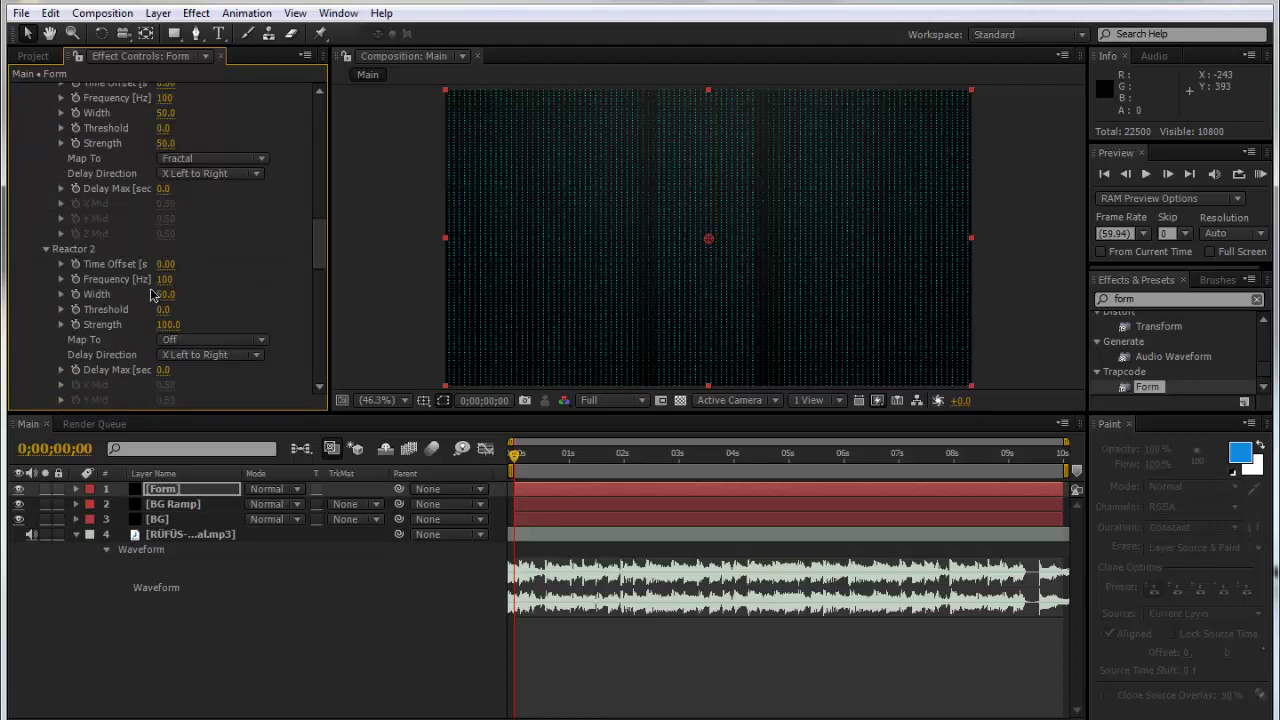
pyautogui.click(192, 341)
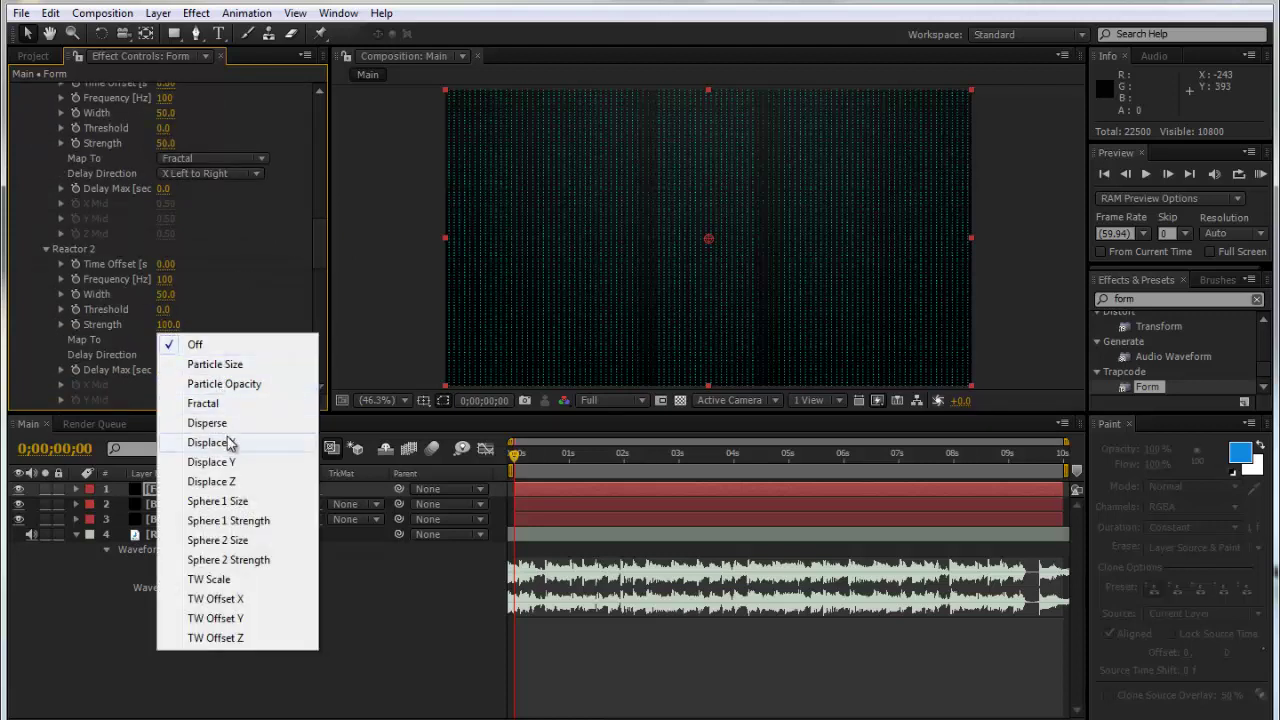
pyautogui.click(228, 424)
pyautogui.click(166, 322)
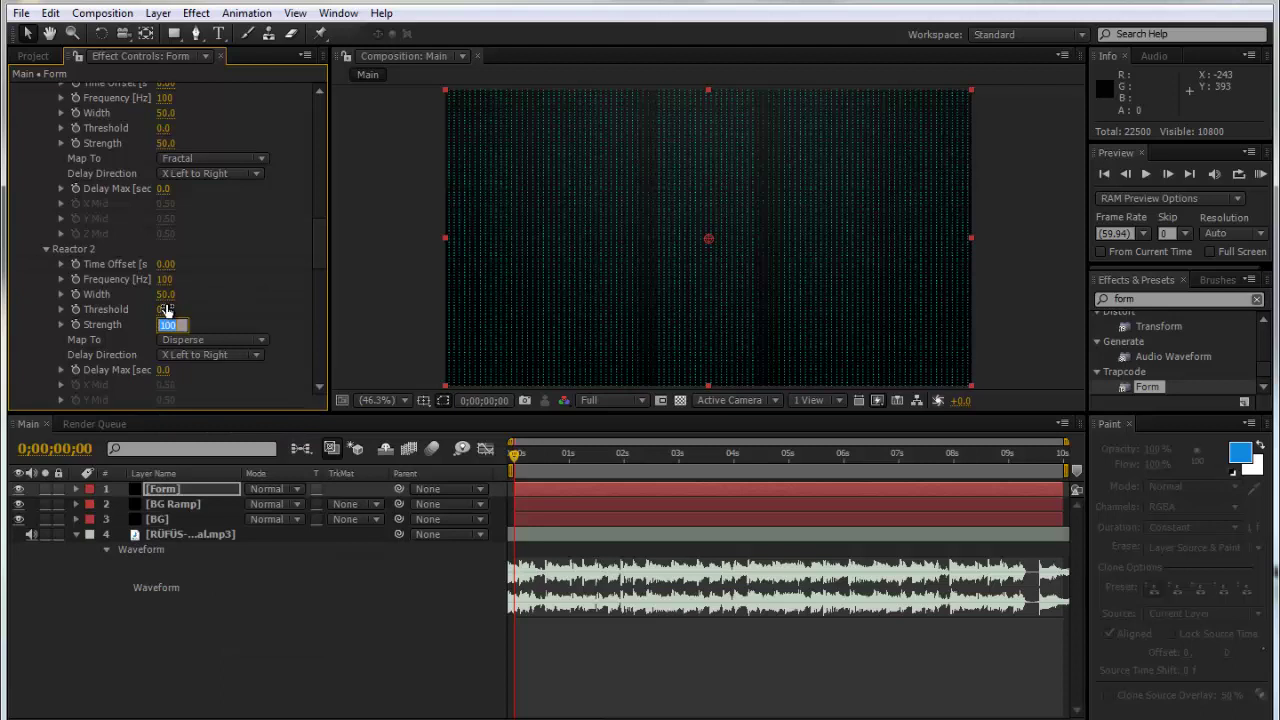
pyautogui.write('25')
pyautogui.press('Return')
# - Set Form's Disperse & Twist Disperse to 20 to scatter the particle grid
pyautogui.moveTo(323, 229); pyautogui.dragTo(298, 333)
pyautogui.click(30, 296)
pyautogui.click(160, 312)
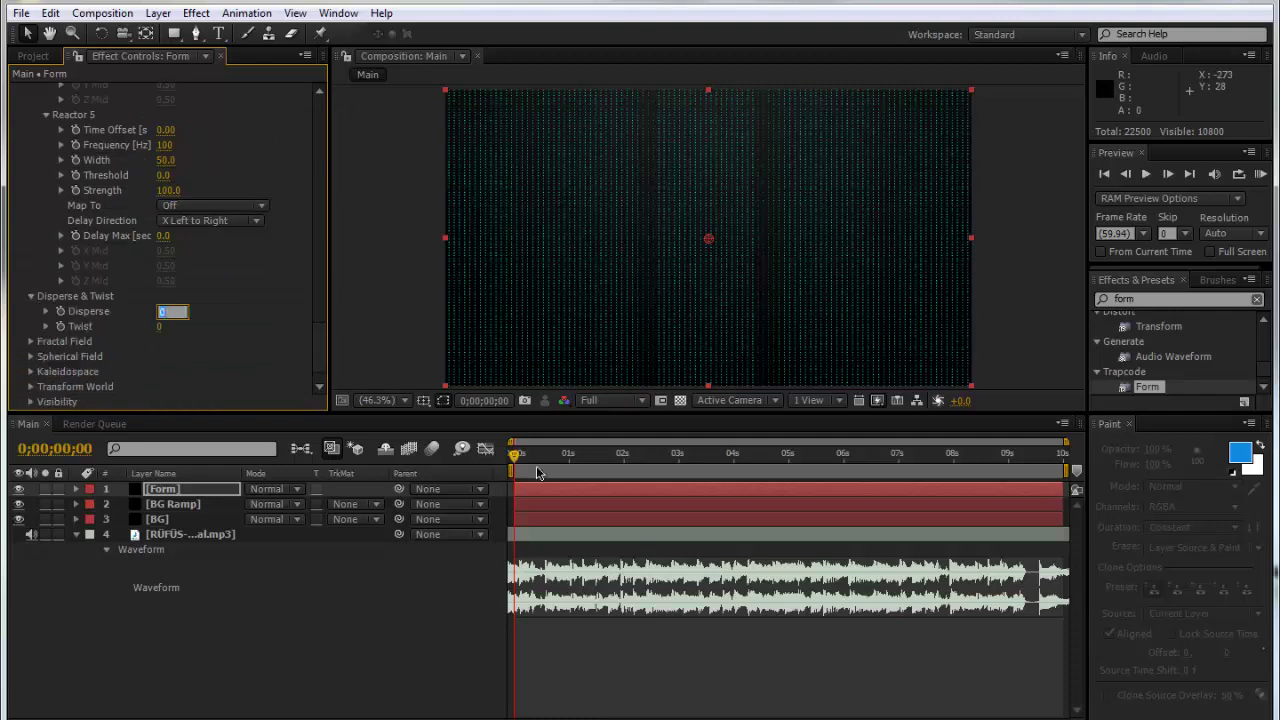
pyautogui.write('20')
pyautogui.press('Return')
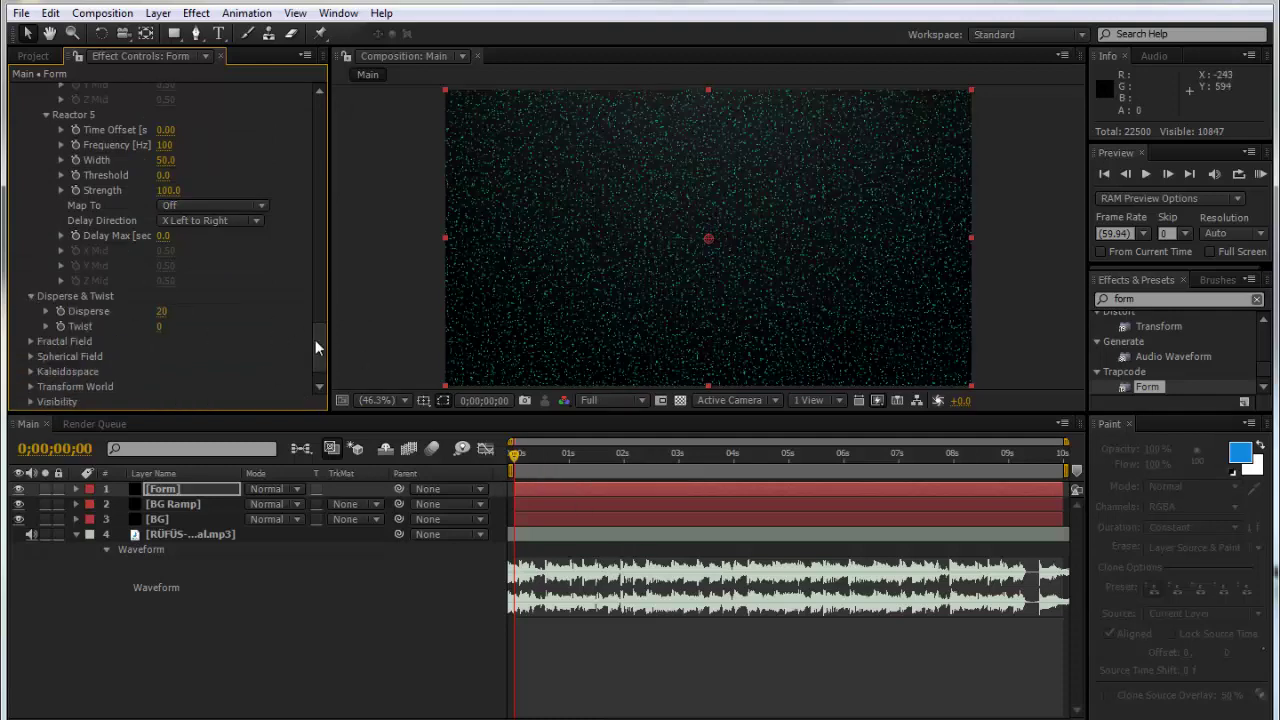
# - Set Fractal Field Displace to 180 to break the particles into veined clumps
pyautogui.scroll(-1, 316, 348)
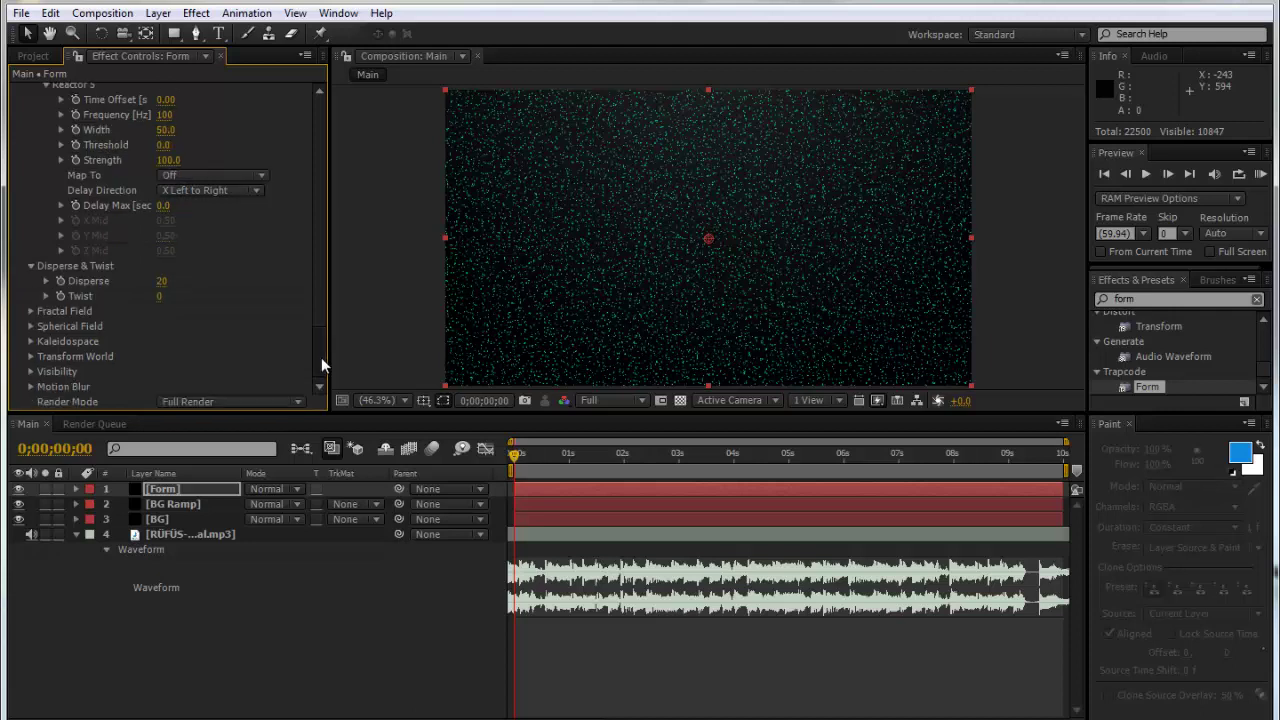
pyautogui.click(31, 311)
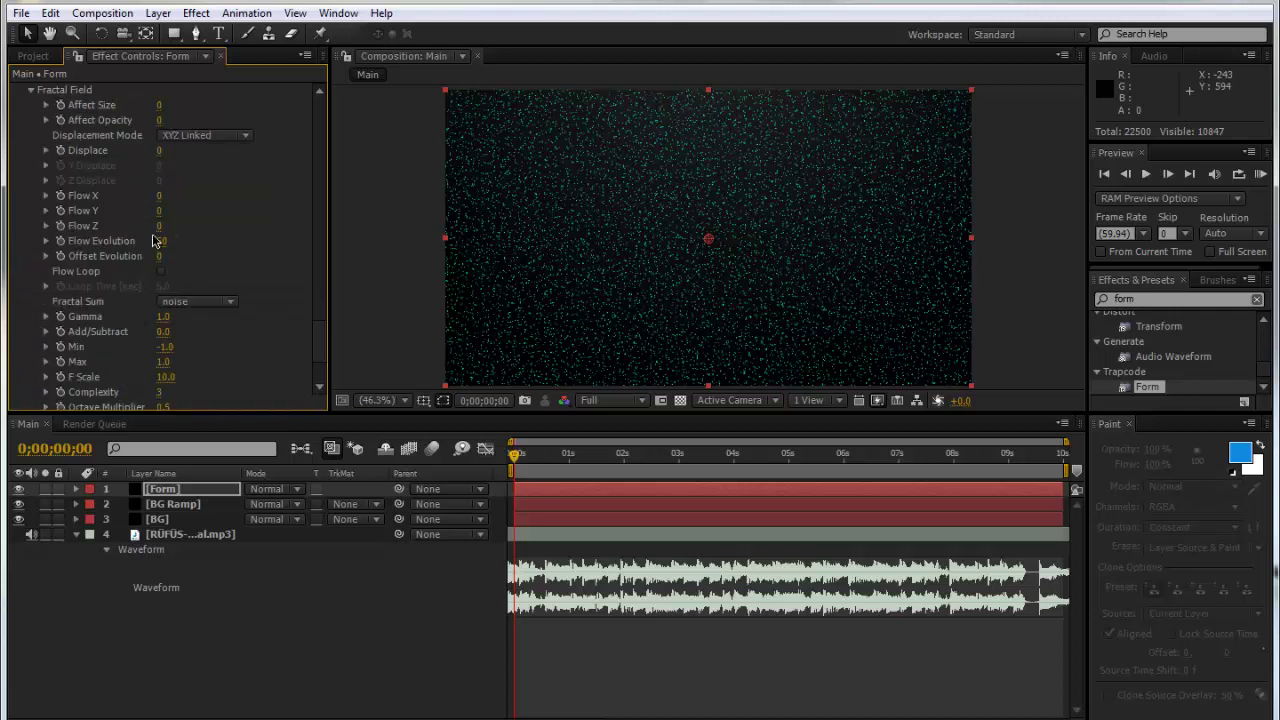
pyautogui.scroll(-1, 179, 235)
pyautogui.scroll(1, 186, 188)
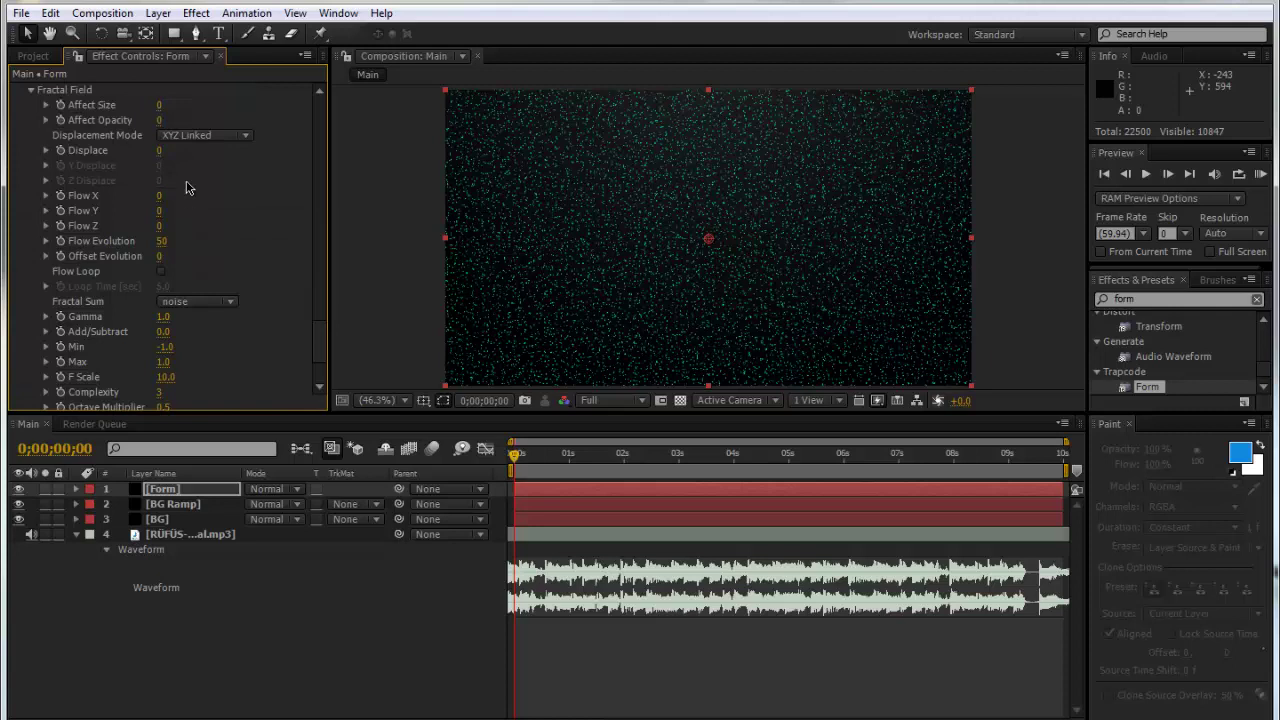
pyautogui.click(159, 104)
pyautogui.click(160, 151)
pyautogui.write('180')
pyautogui.press('Return')
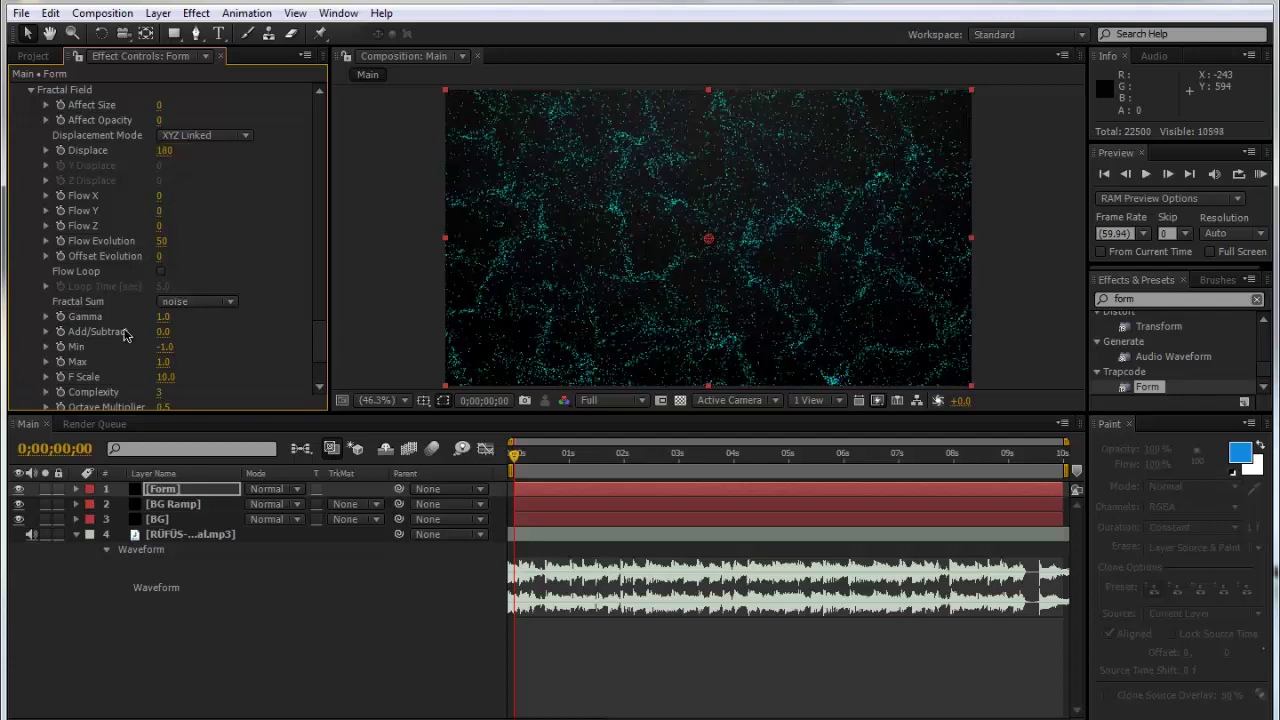
pyautogui.moveTo(319, 352); pyautogui.dragTo(282, 341)
pyautogui.scroll(-2, 282, 345)
pyautogui.scroll(5, 180, 313)
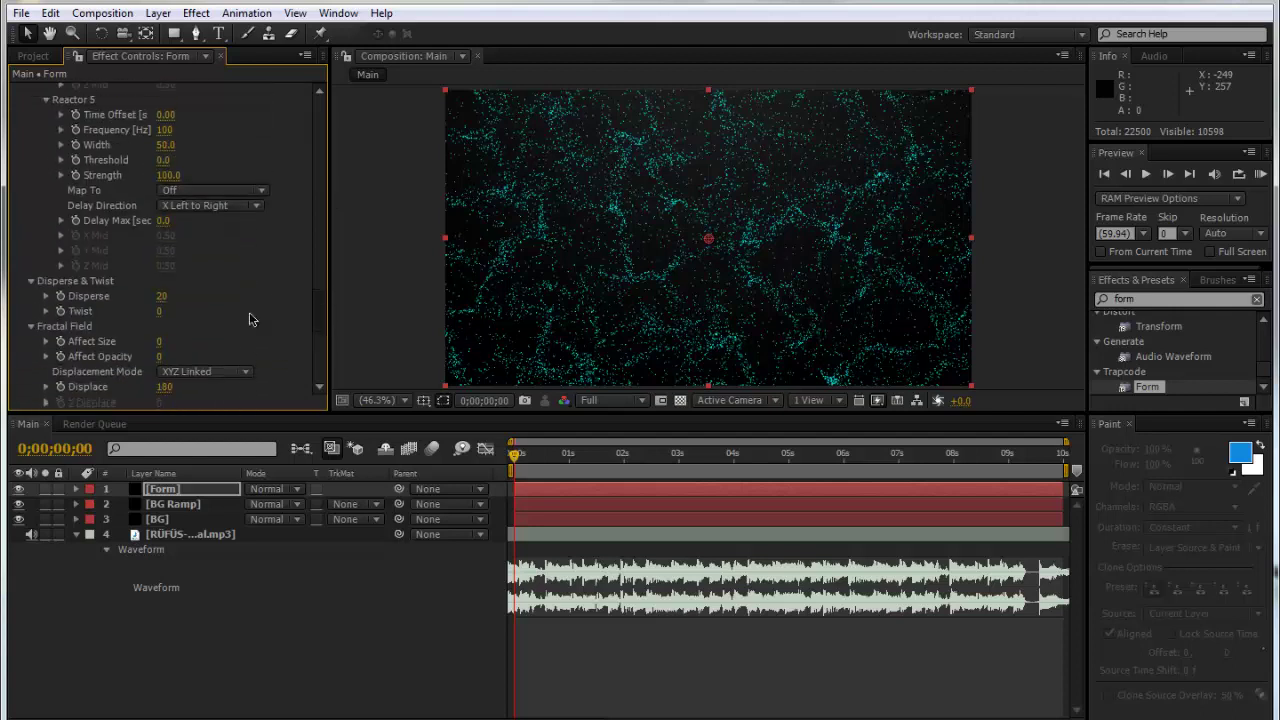
# - In Form's Spherical Field, set Sphere 1 Strength to 100
pyautogui.click(31, 327)
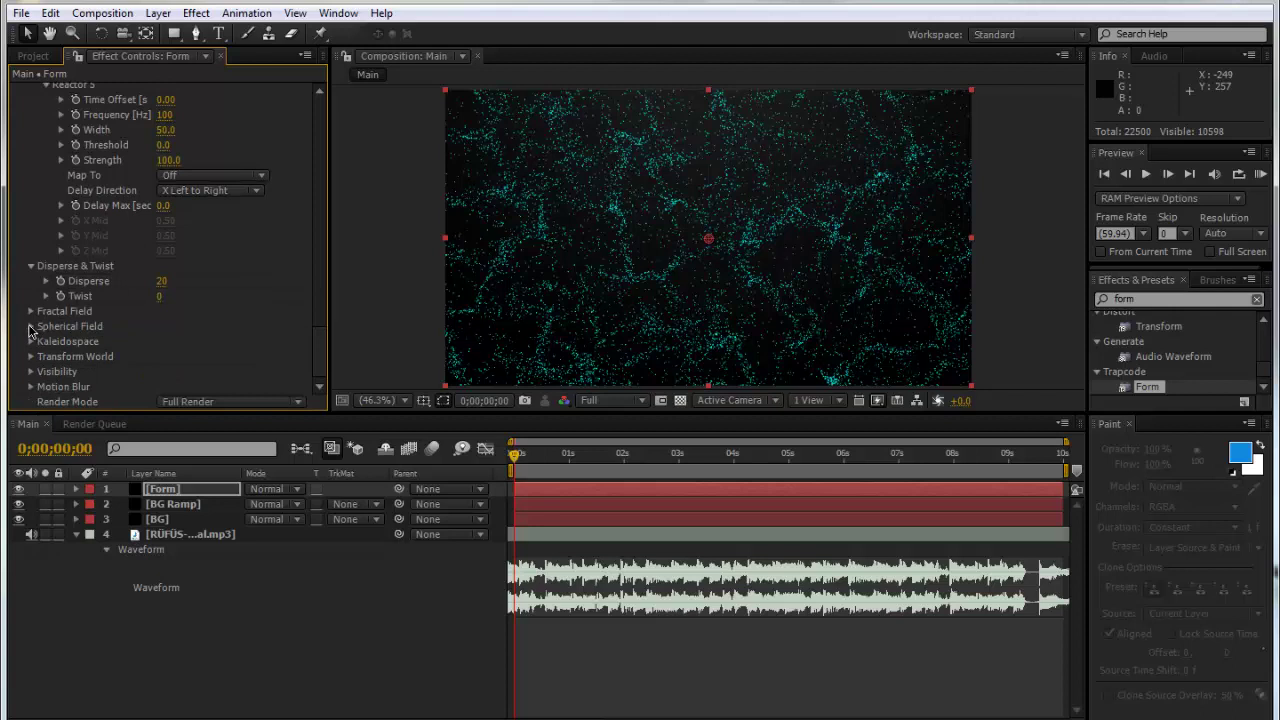
pyautogui.click(31, 327)
pyautogui.click(162, 220)
pyautogui.write('100')
pyautogui.press('Return')
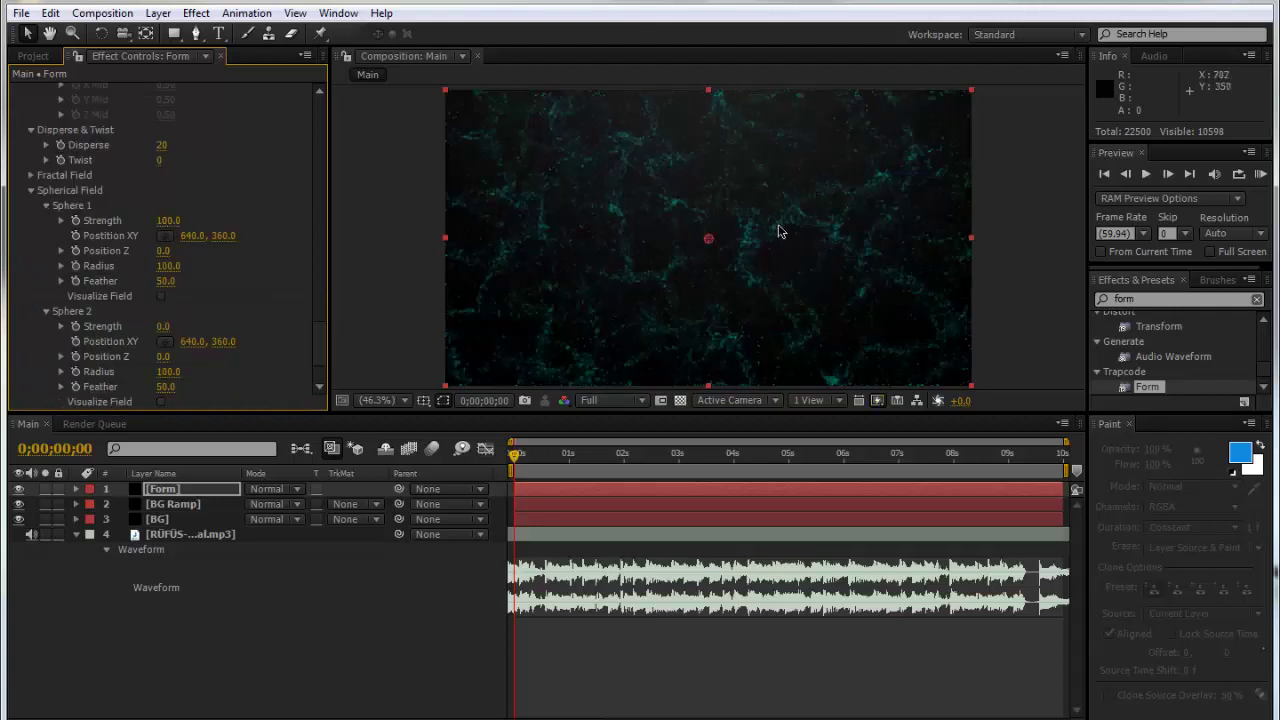
# - Try Sphere 1 Radius values of 250, then 275, then larger
pyautogui.moveTo(241, 271); pyautogui.dragTo(174, 280)
pyautogui.click(168, 266)
pyautogui.write('2')
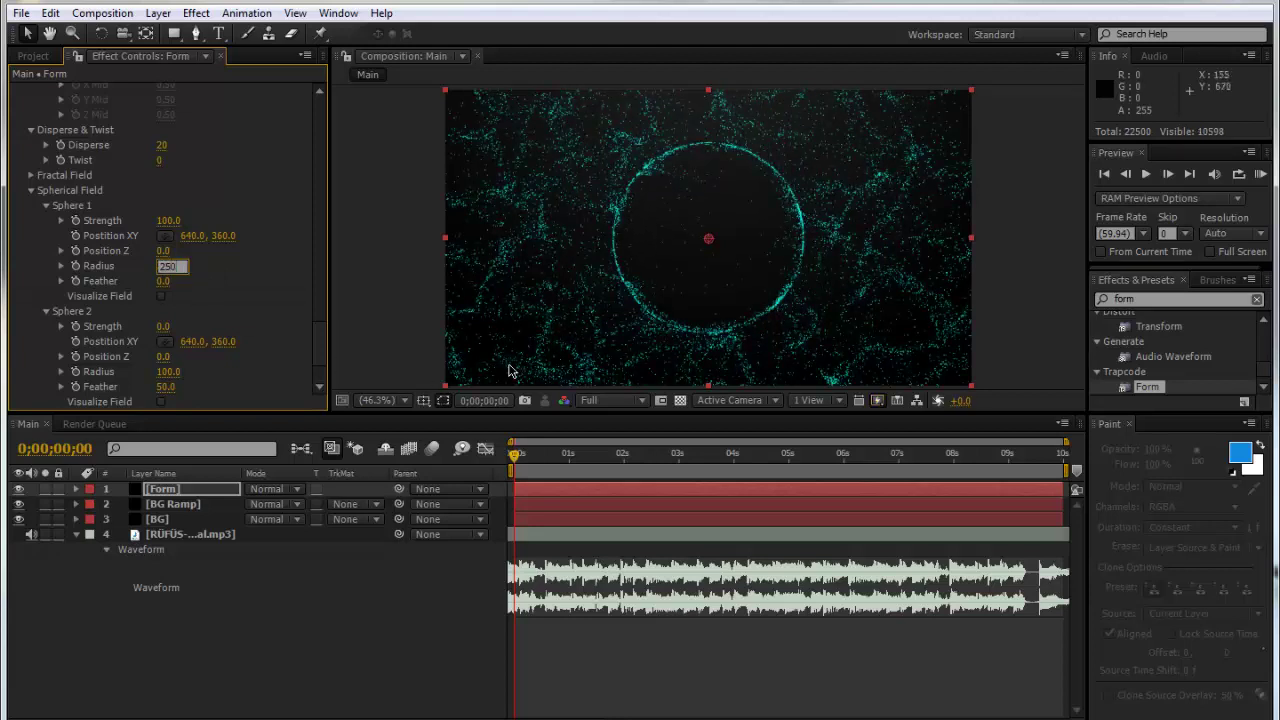
pyautogui.write('50')
pyautogui.press('Return')
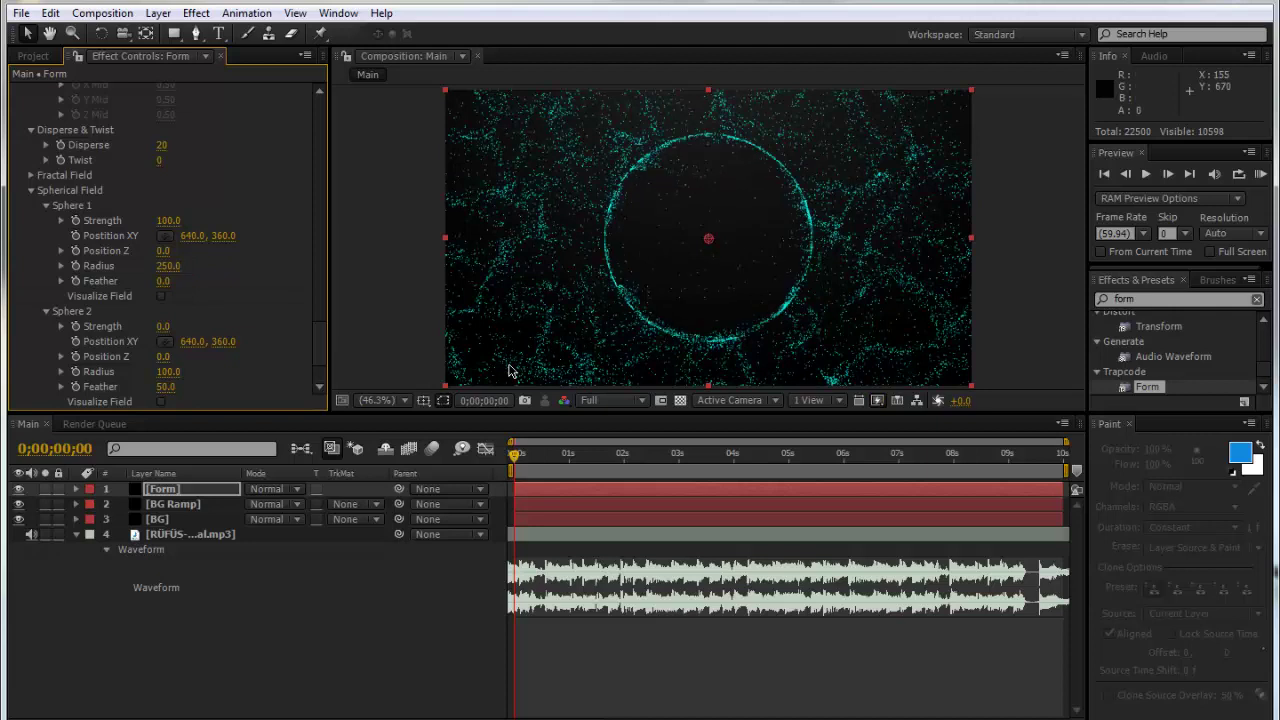
pyautogui.click(170, 267)
pyautogui.write('275')
pyautogui.press('Return')
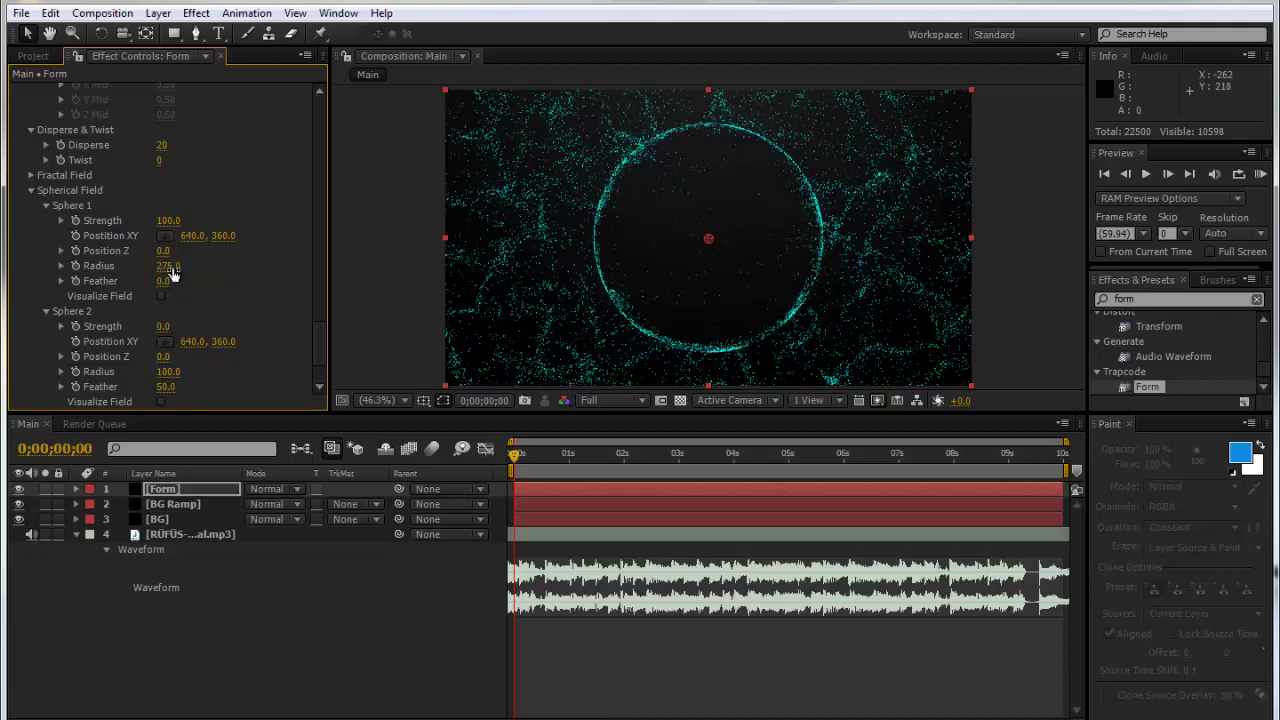
pyautogui.click(169, 268)
pyautogui.write('28')
pyautogui.press('Return')
pyautogui.press('KP_4')
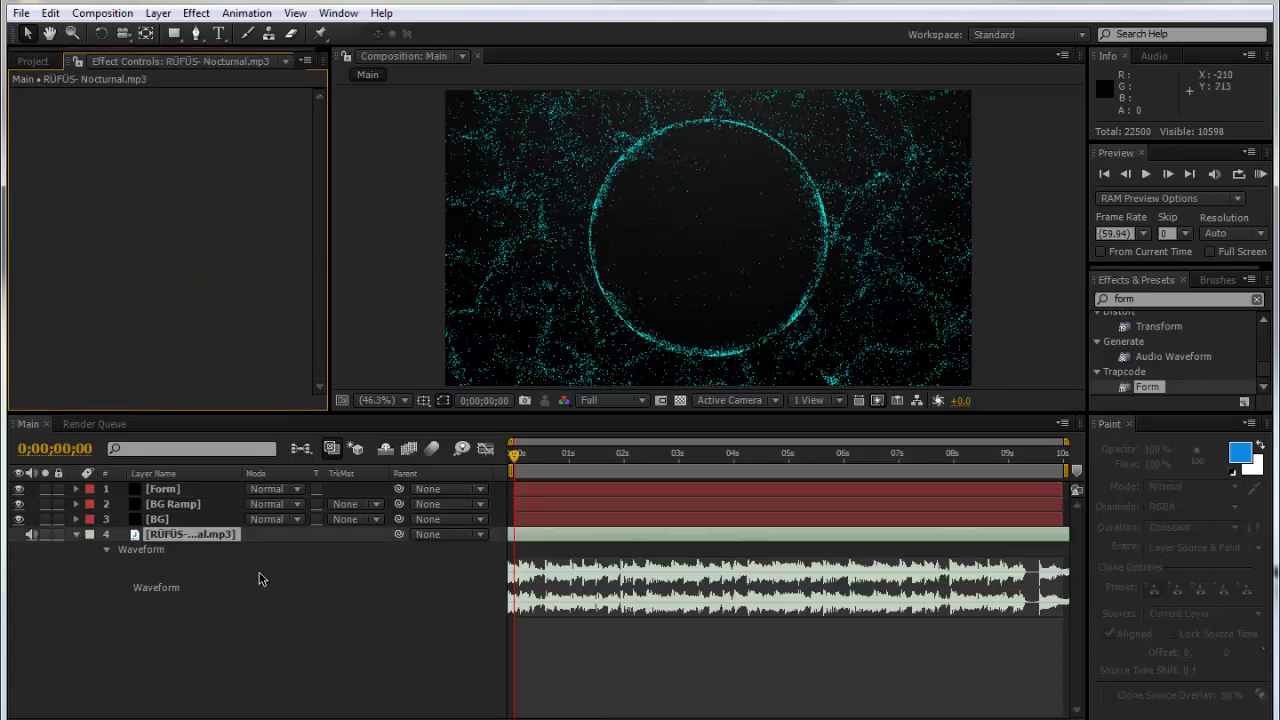
# - Settle Sphere 1 Radius at 295 so the cyan ring forms
pyautogui.click(198, 494)
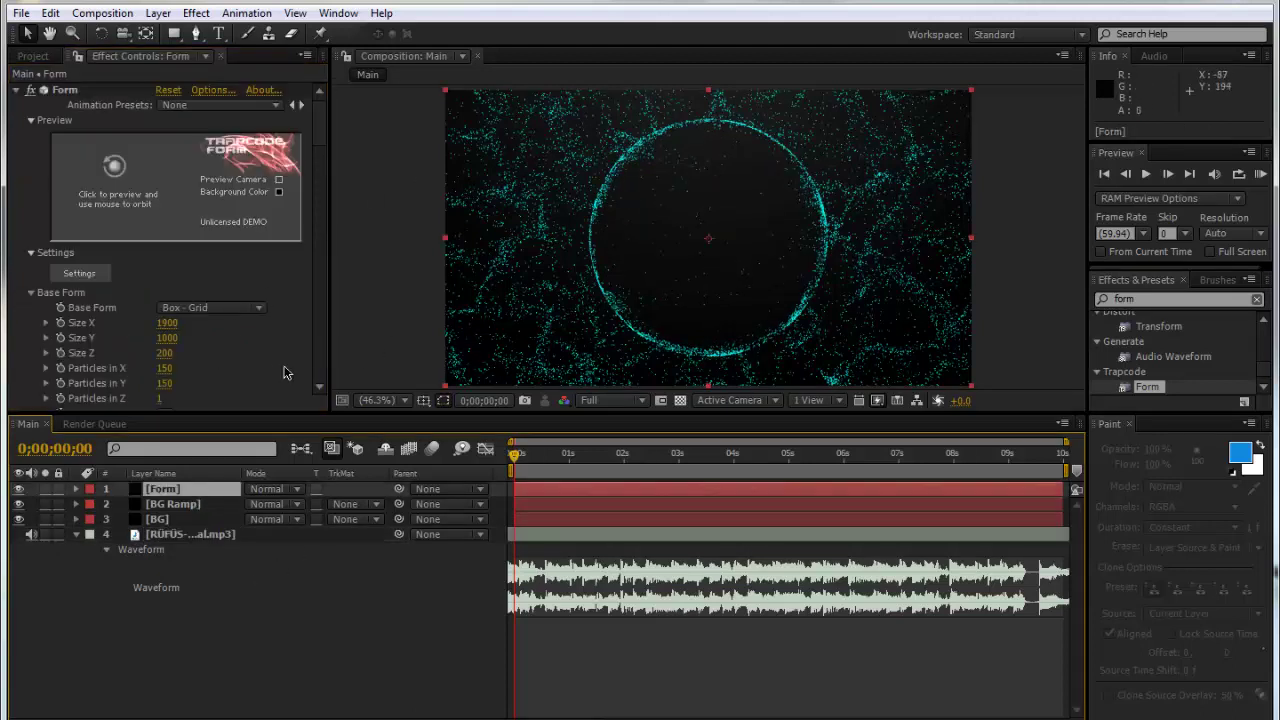
pyautogui.moveTo(320, 120); pyautogui.dragTo(290, 333)
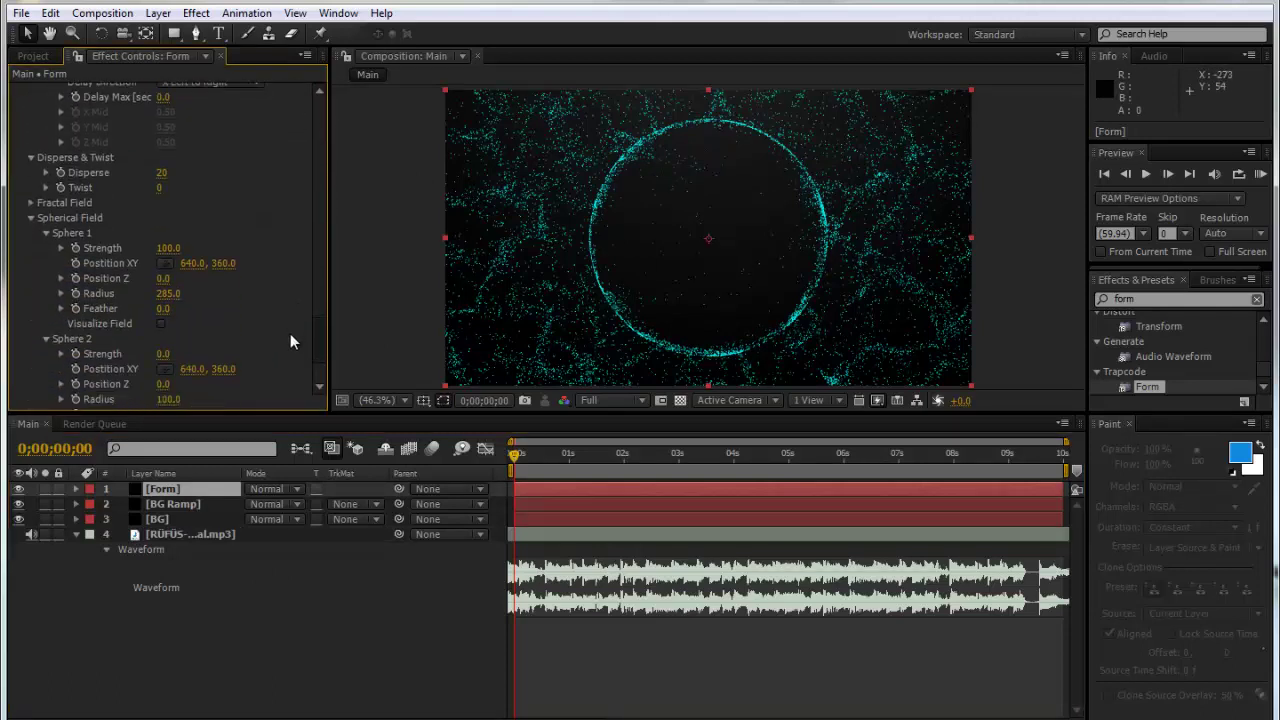
pyautogui.click(168, 293)
pyautogui.write('295')
pyautogui.press('Return')
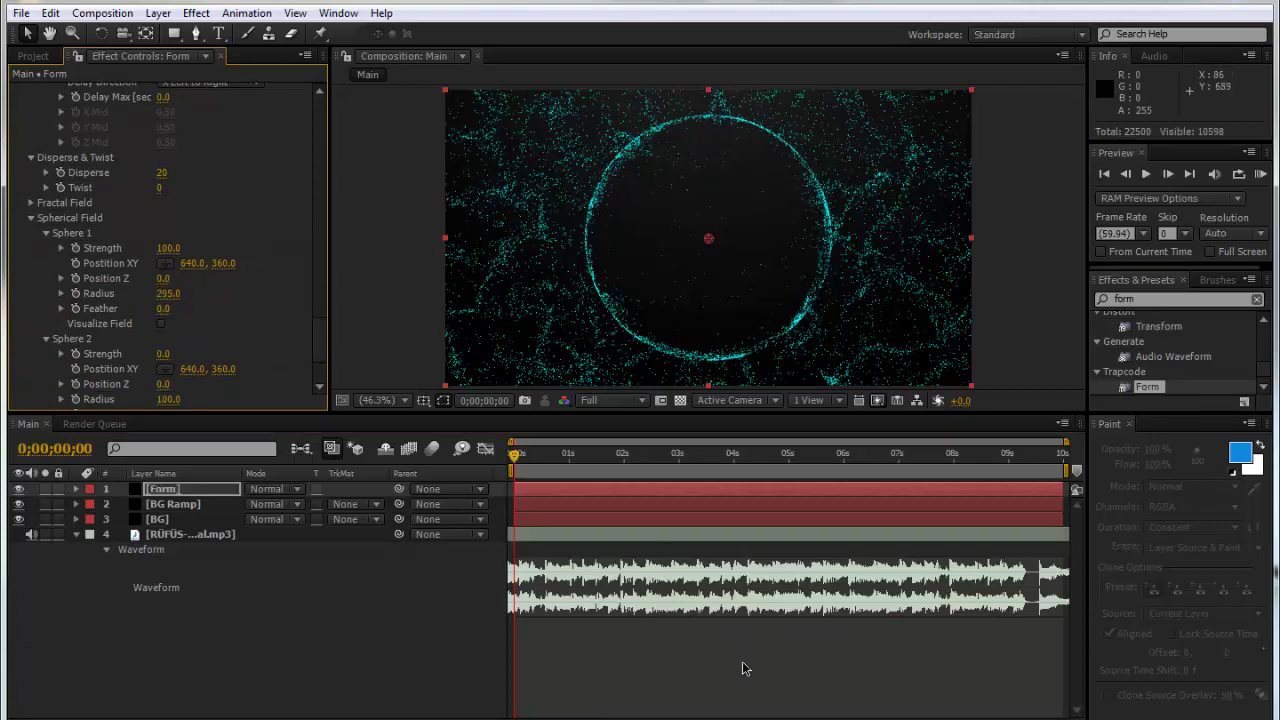
pyautogui.click(725, 655)
# - Duplicate the BG Ramp and BG layers at frame 23
pyautogui.click(533, 459)
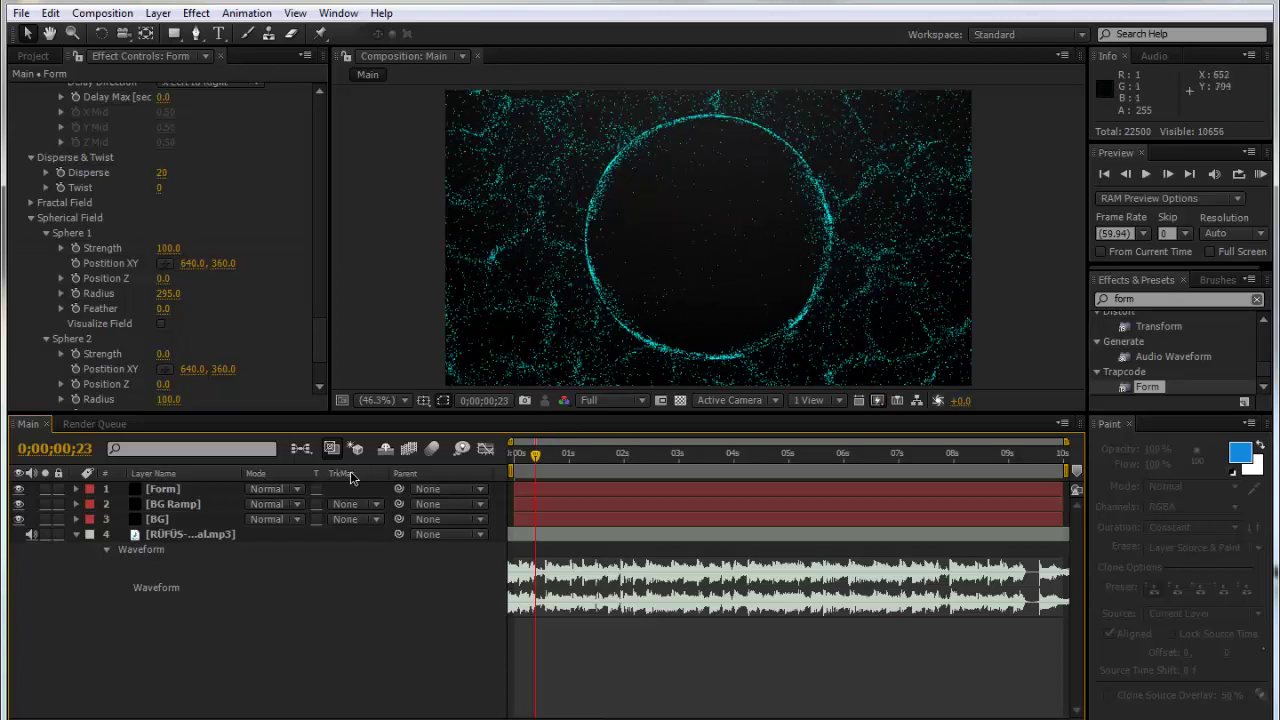
pyautogui.click(170, 505)
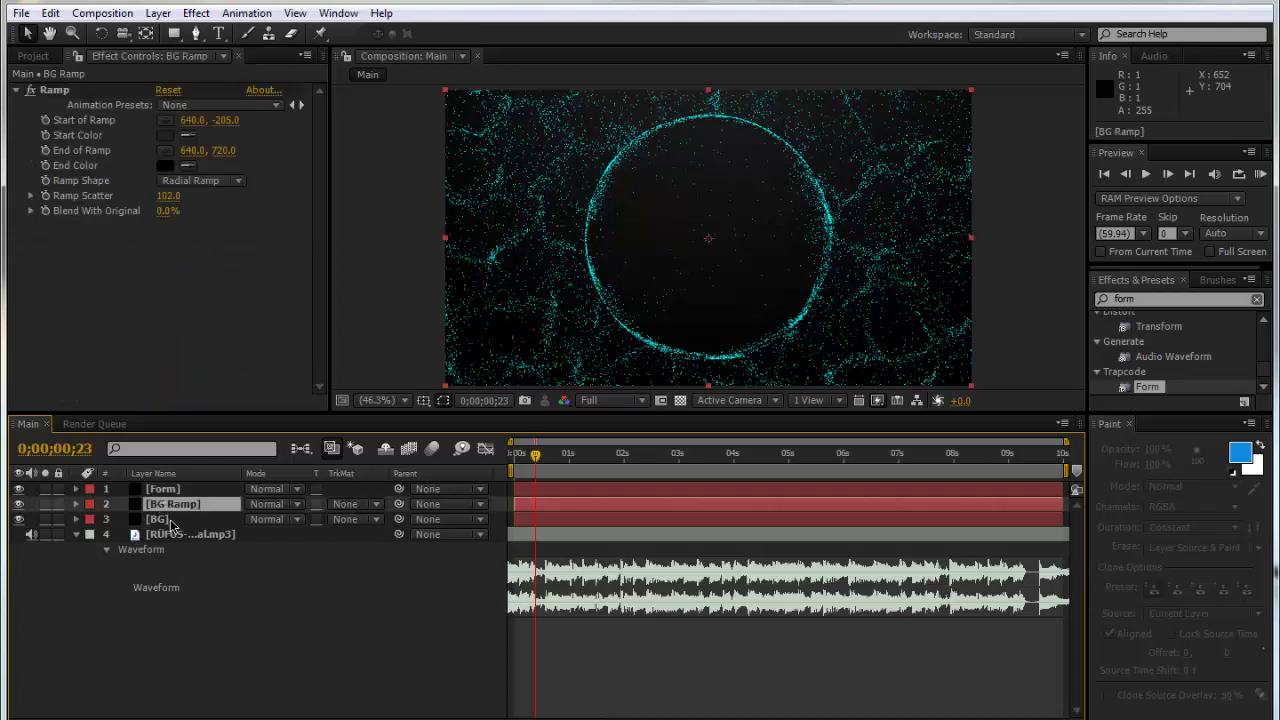
pyautogui.keyDown('shift'); pyautogui.click(170, 521); pyautogui.keyUp('shift')
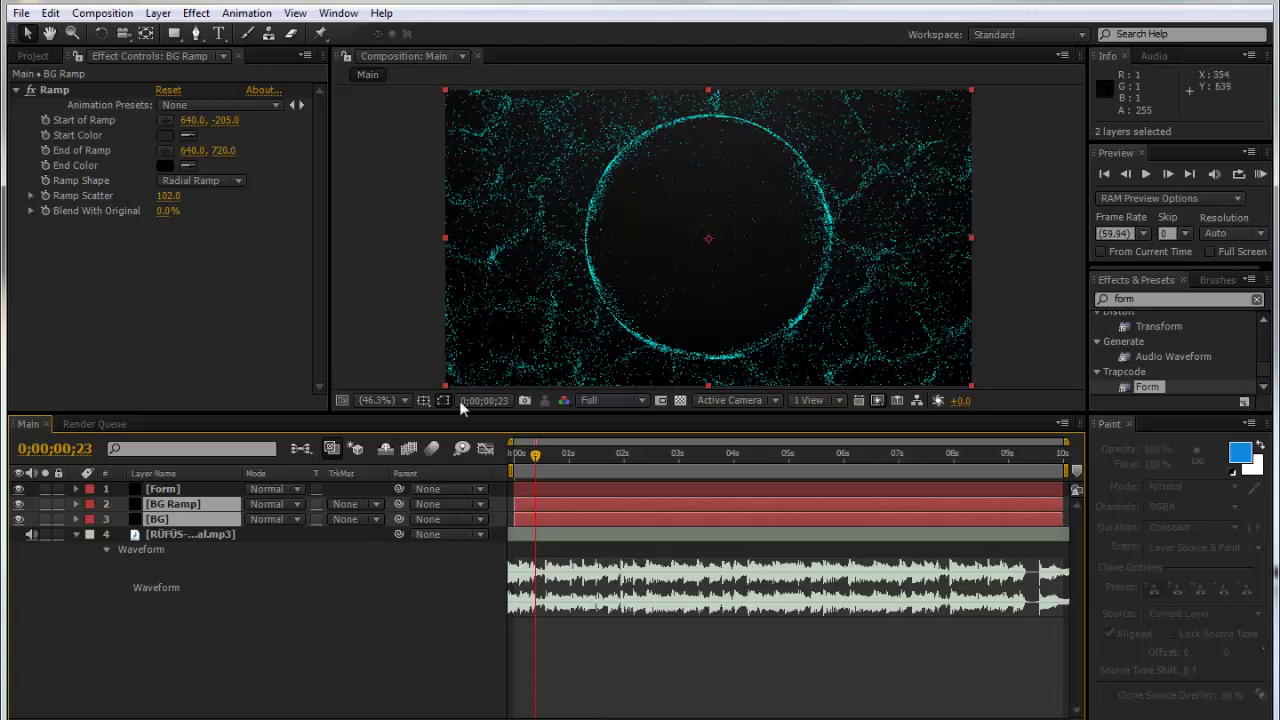
pyautogui.hotkey('ctrl', 'd')
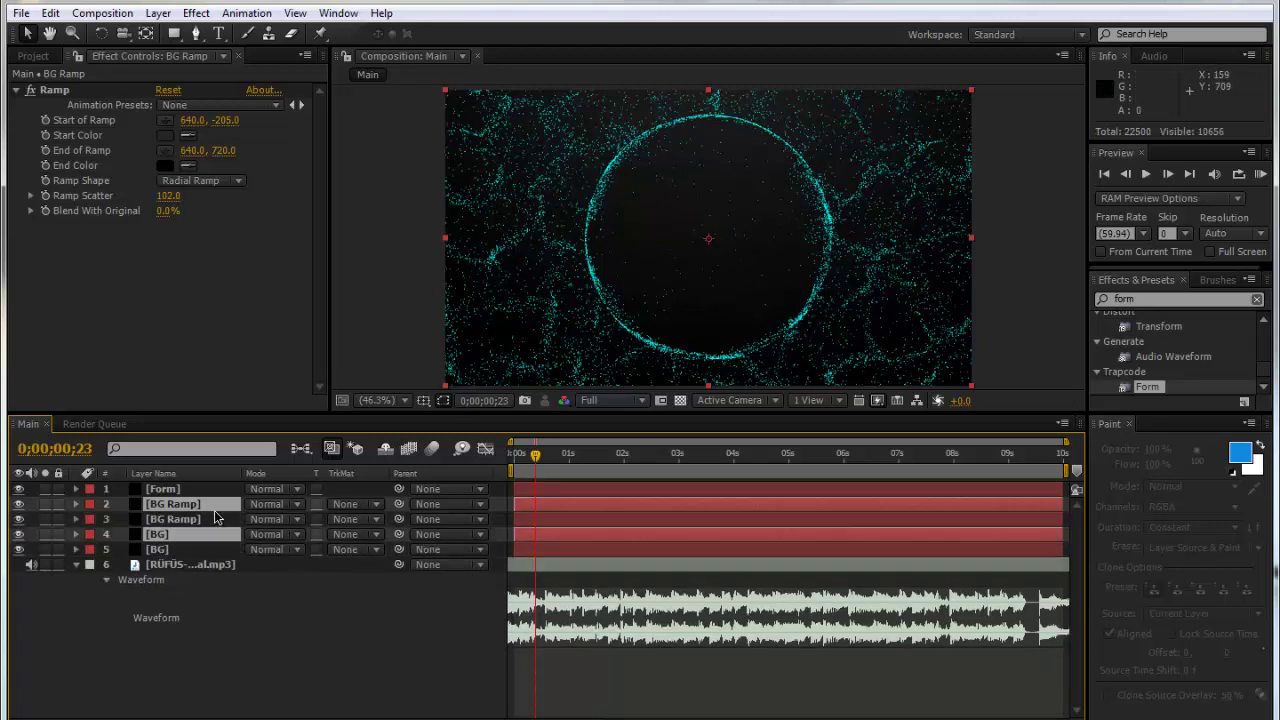
# - Pre-compose the duplicated layers into a new composition named Middle Matte
pyautogui.click(158, 13)
pyautogui.click(206, 650)
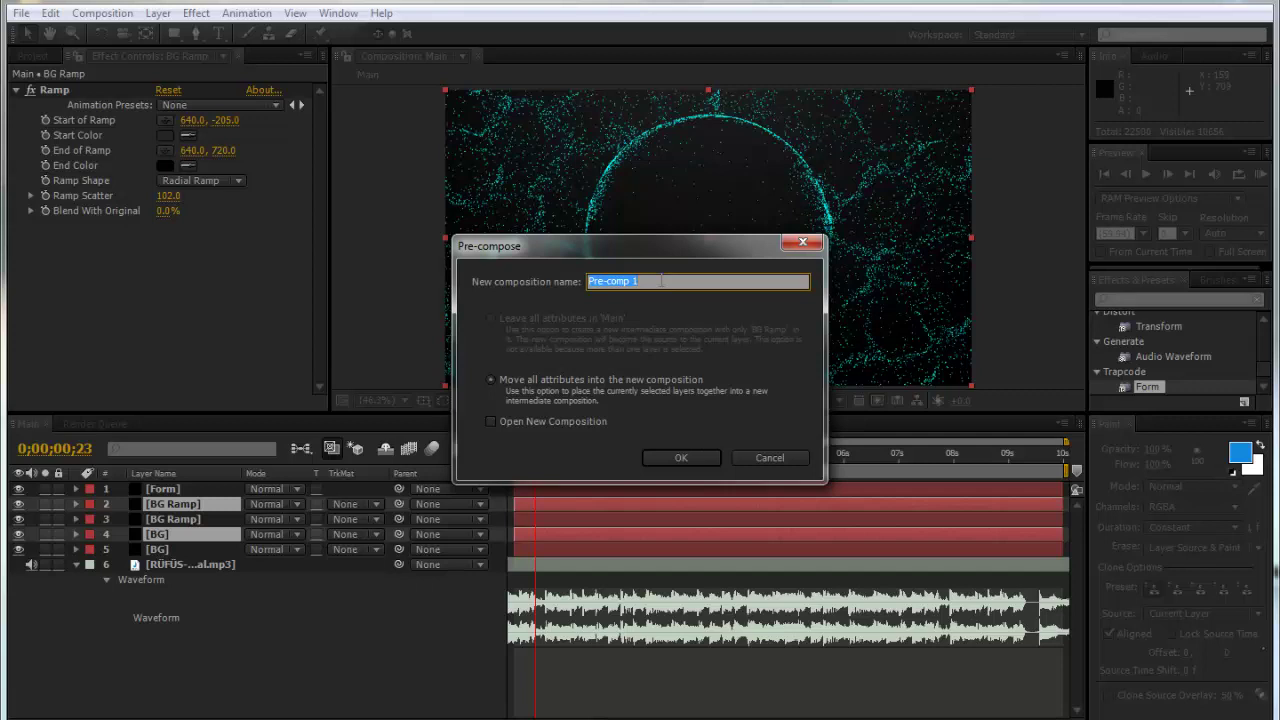
pyautogui.write('S')
pyautogui.write('e Matte')
pyautogui.press('Return')
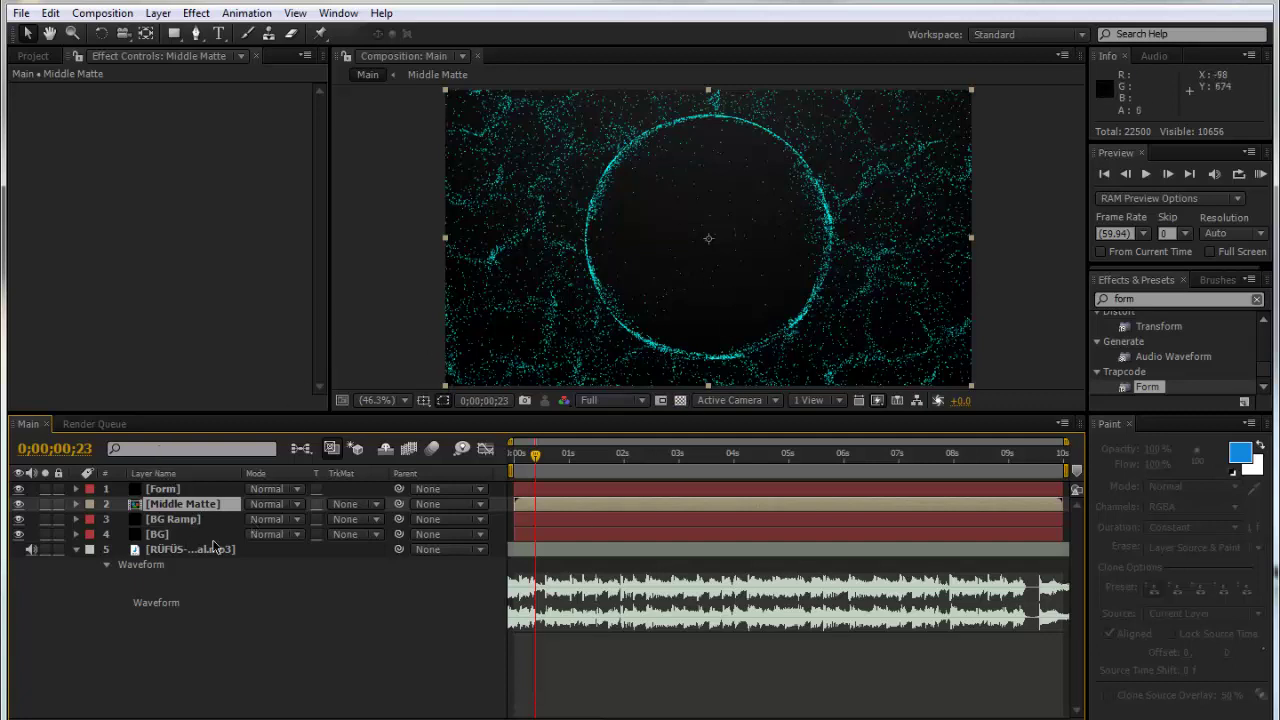
# - Draw a circular ellipse mask on Middle Matte just inside the particle ring
pyautogui.moveTo(174, 33); pyautogui.dragTo(244, 69)
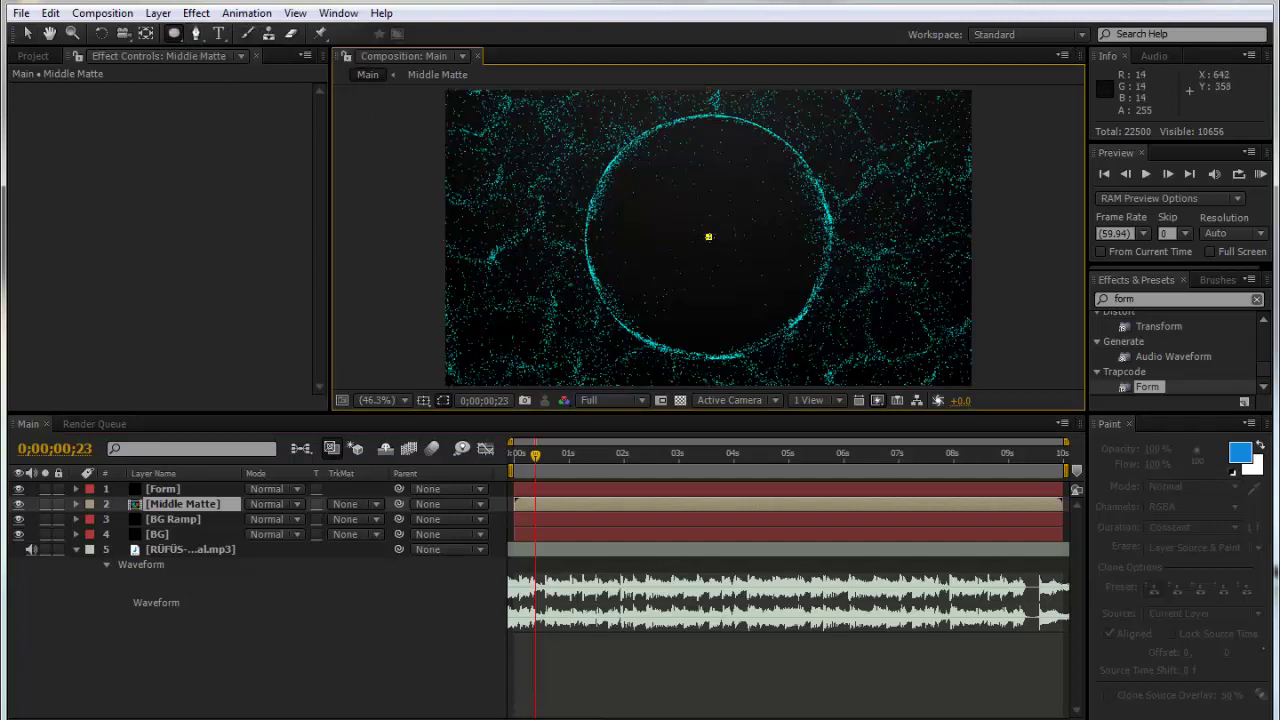
pyautogui.moveTo(708, 238); pyautogui.dragTo(822, 236)
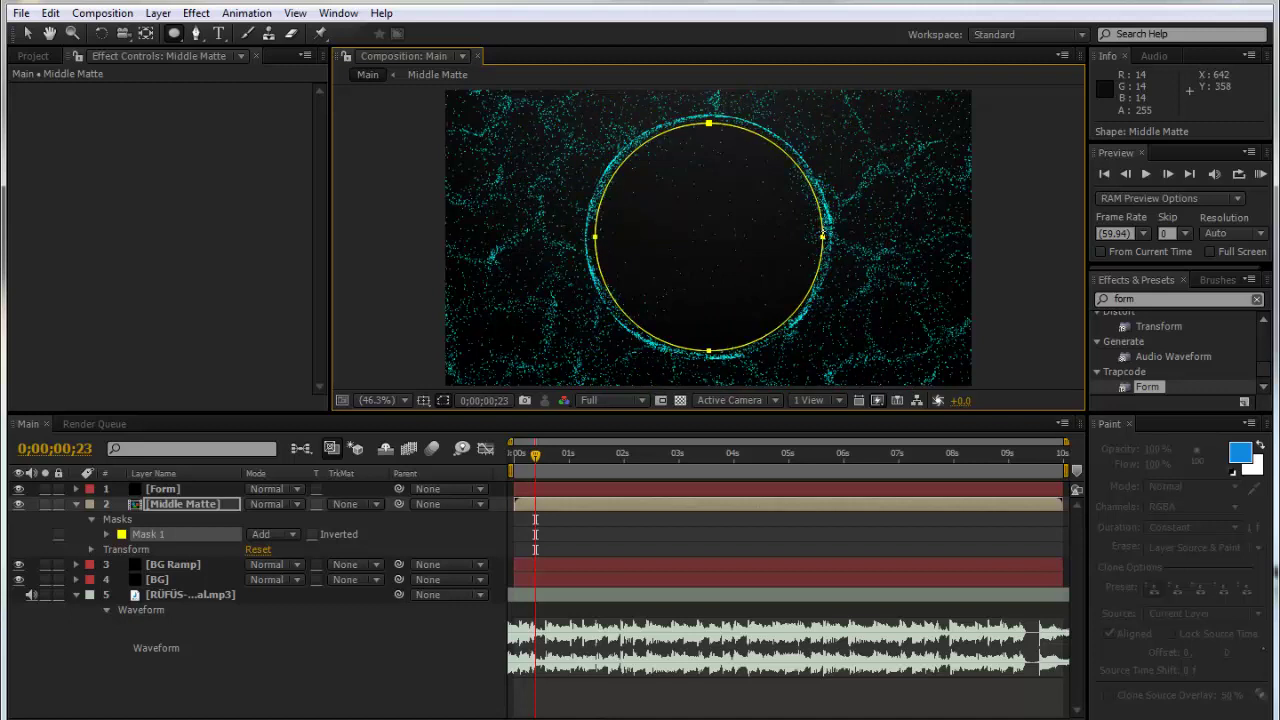
pyautogui.click(180, 506)
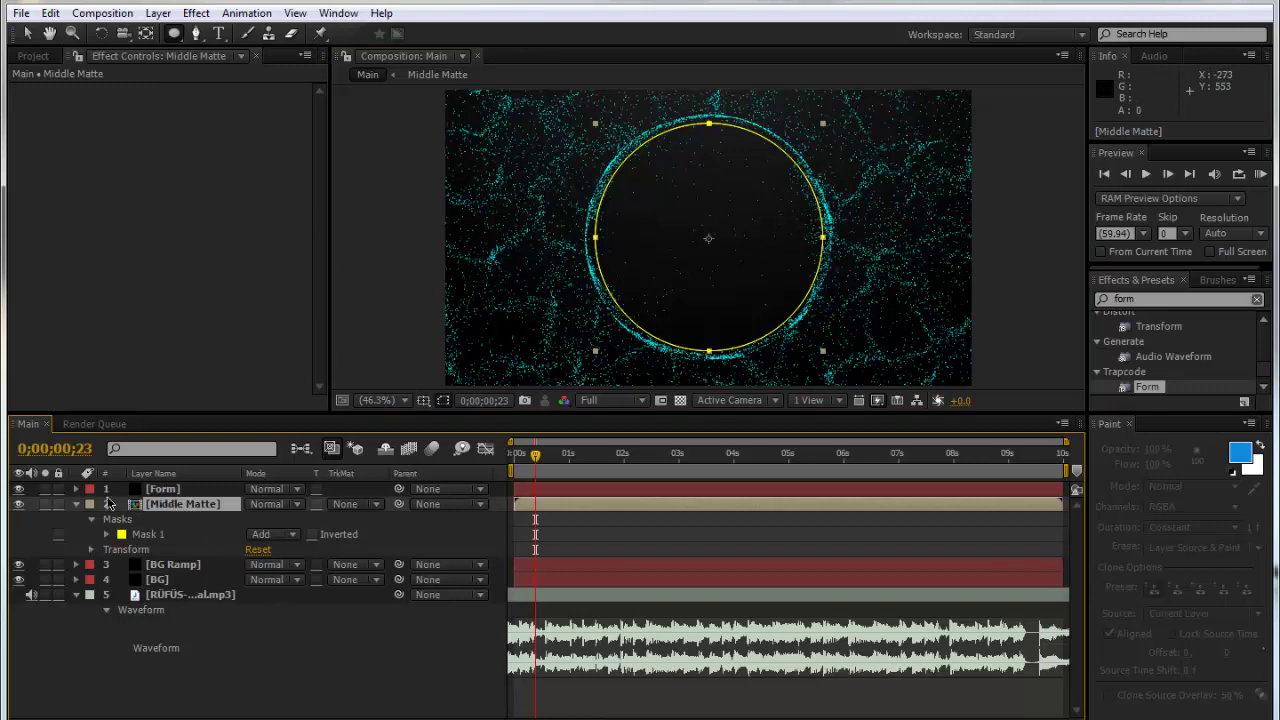
pyautogui.click(44, 505)
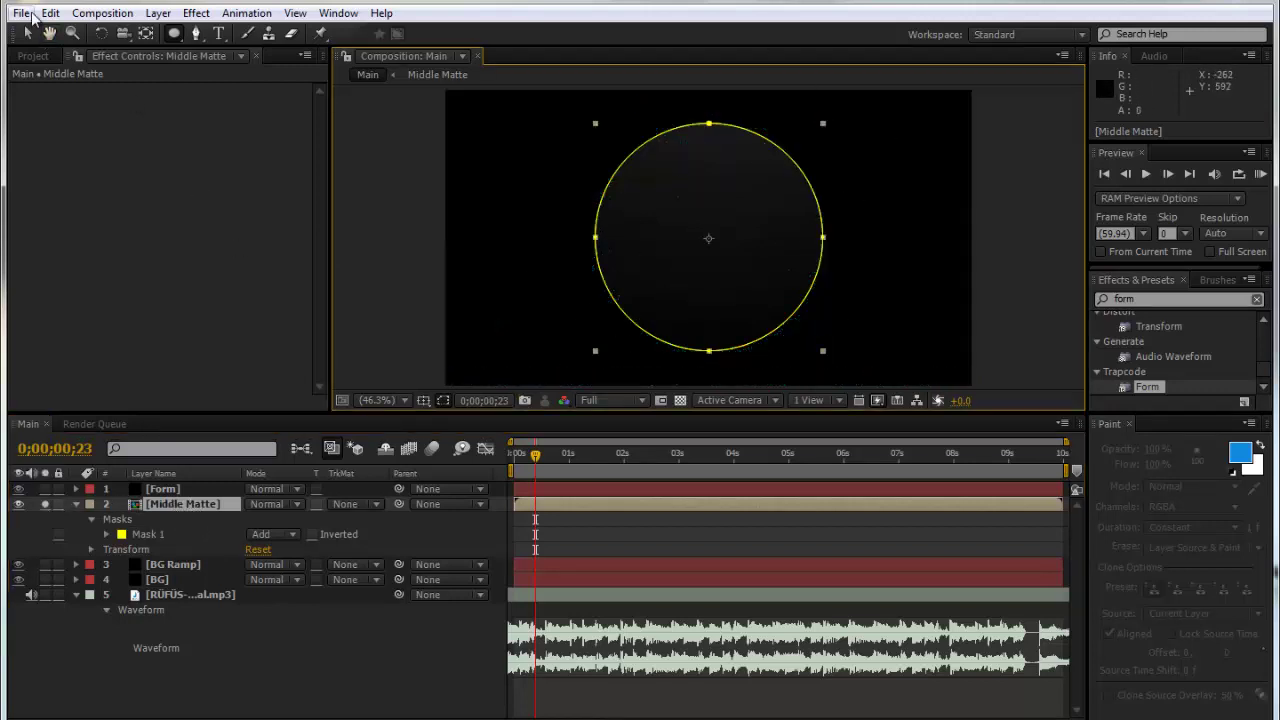
# - Move Middle Matte to the top of the layer stack and unsolo it
pyautogui.click(30, 33)
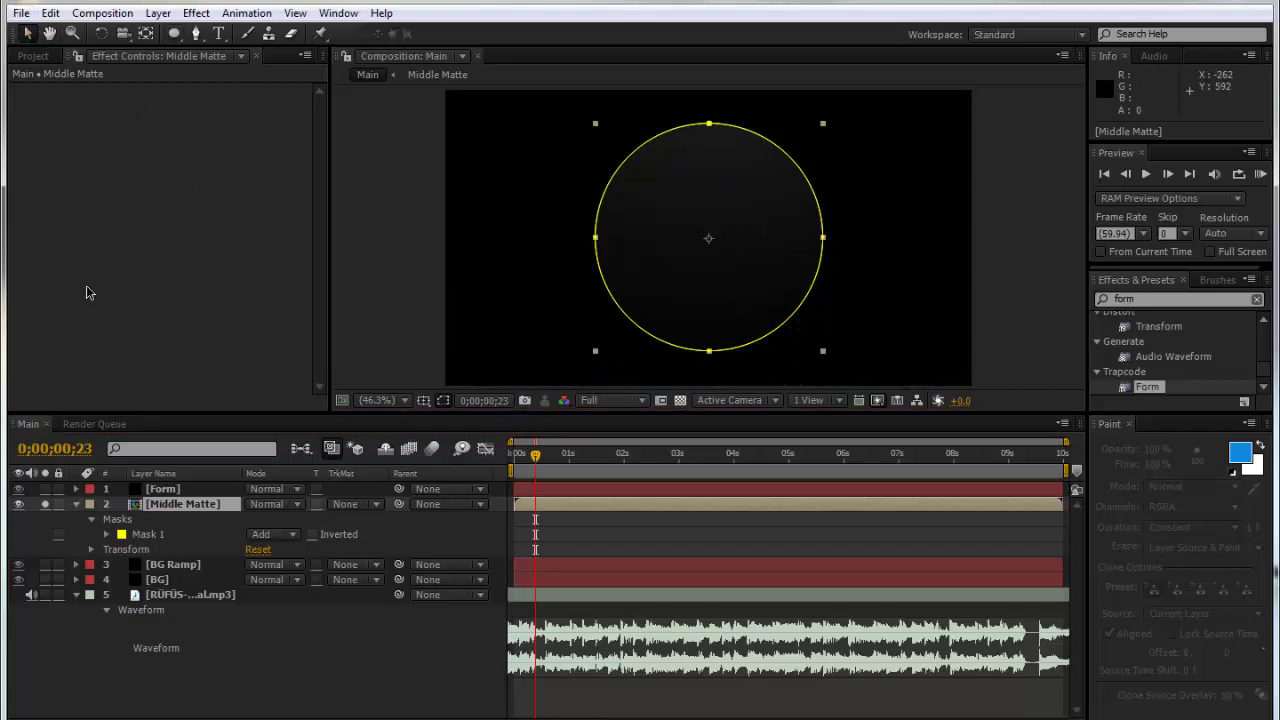
pyautogui.click(75, 504)
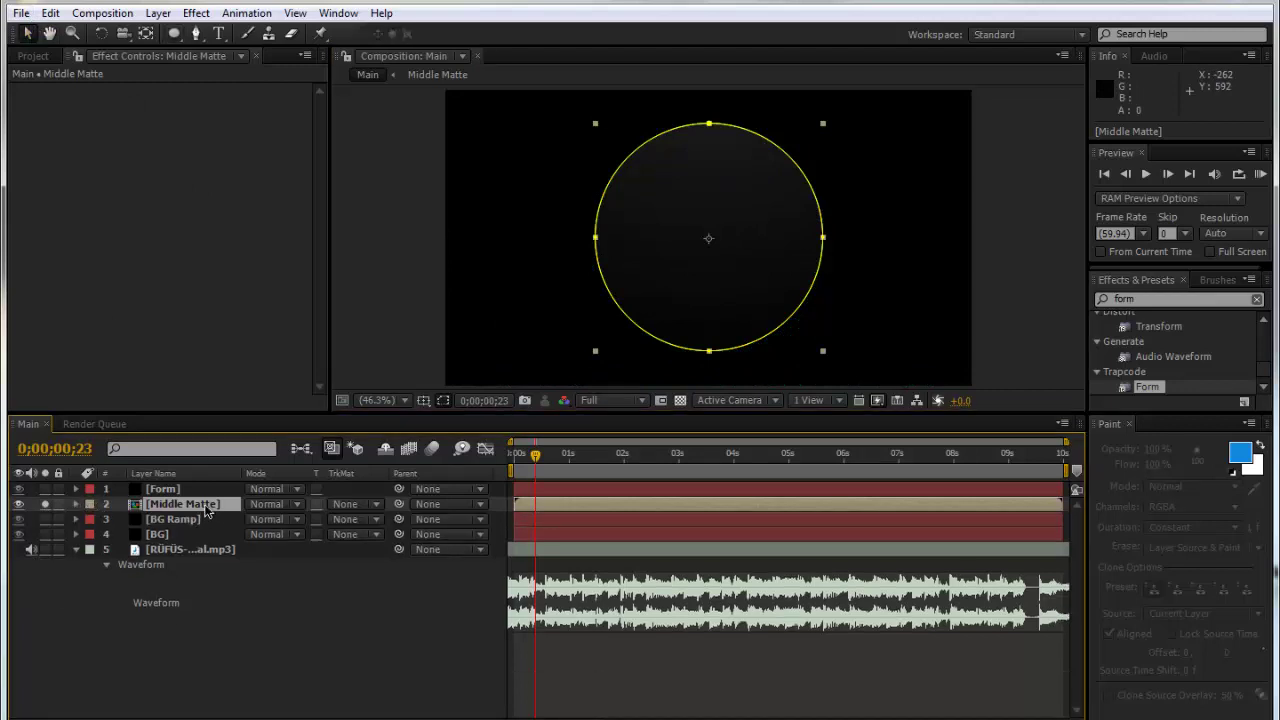
pyautogui.moveTo(207, 507); pyautogui.dragTo(209, 488)
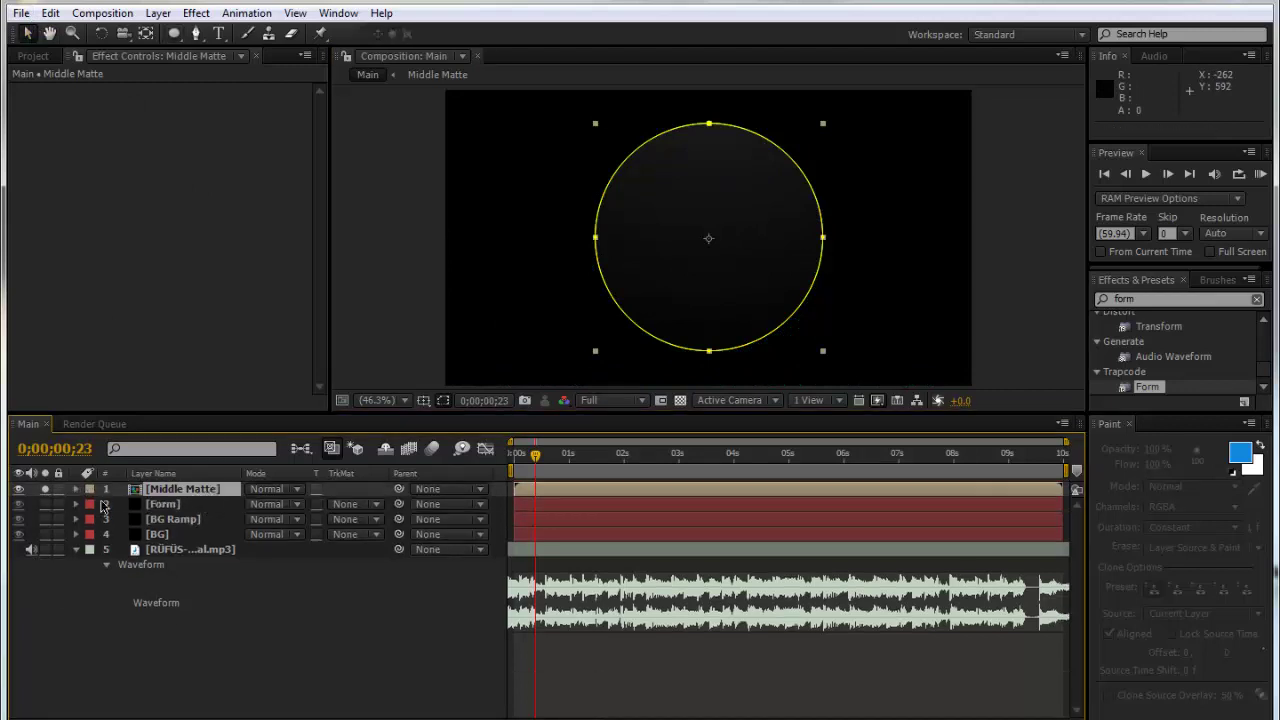
pyautogui.click(46, 488)
pyautogui.click(707, 706)
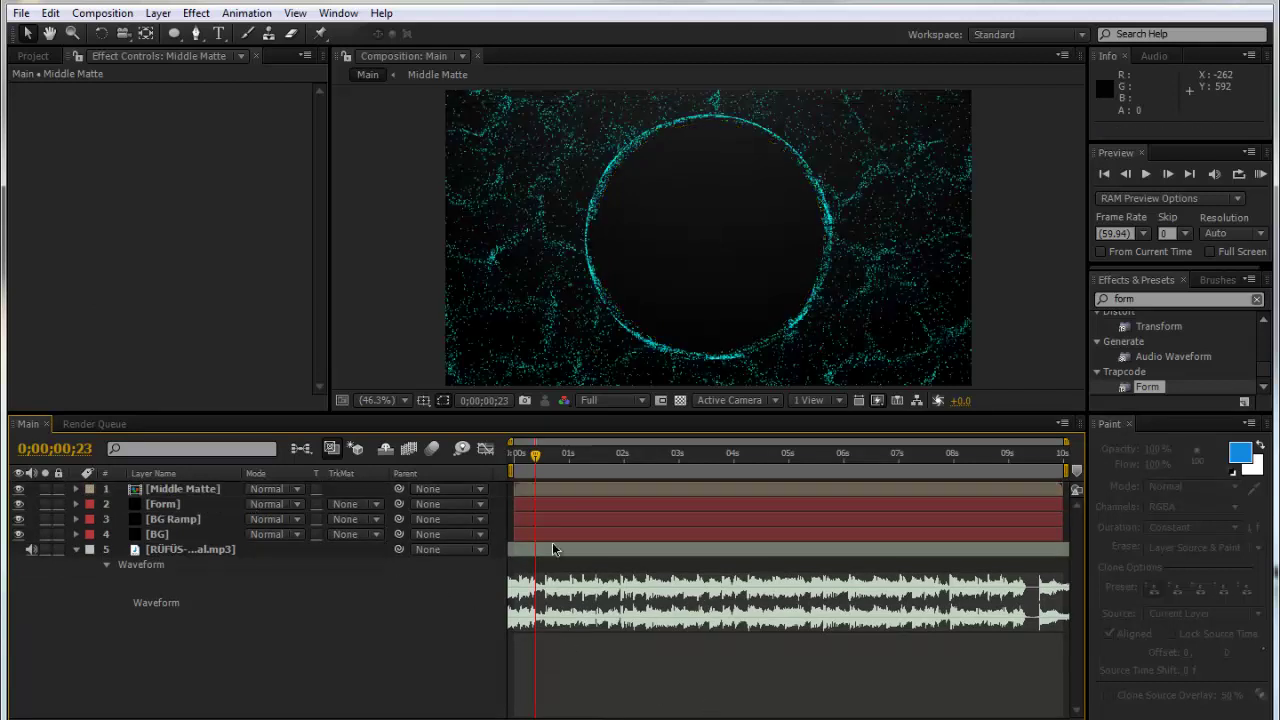
# - Feather Middle Matte's mask by 10 pixels
pyautogui.click(212, 488)
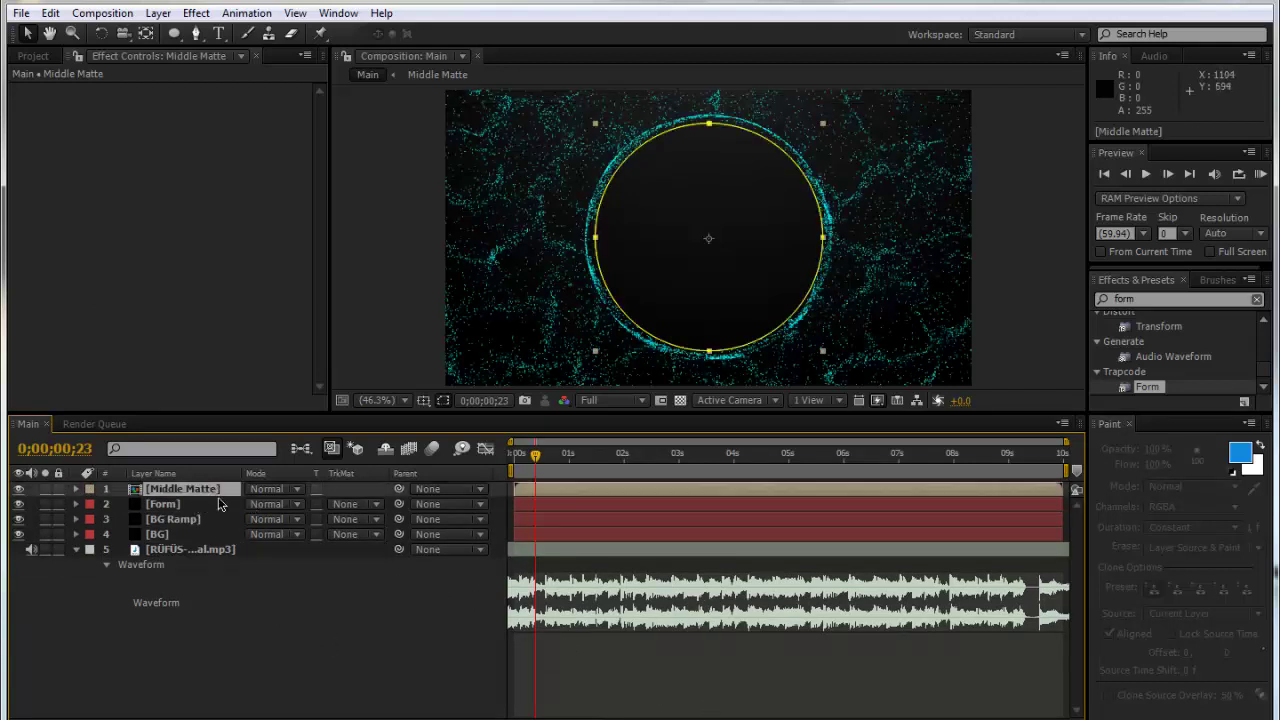
pyautogui.press('f')
pyautogui.click(268, 519)
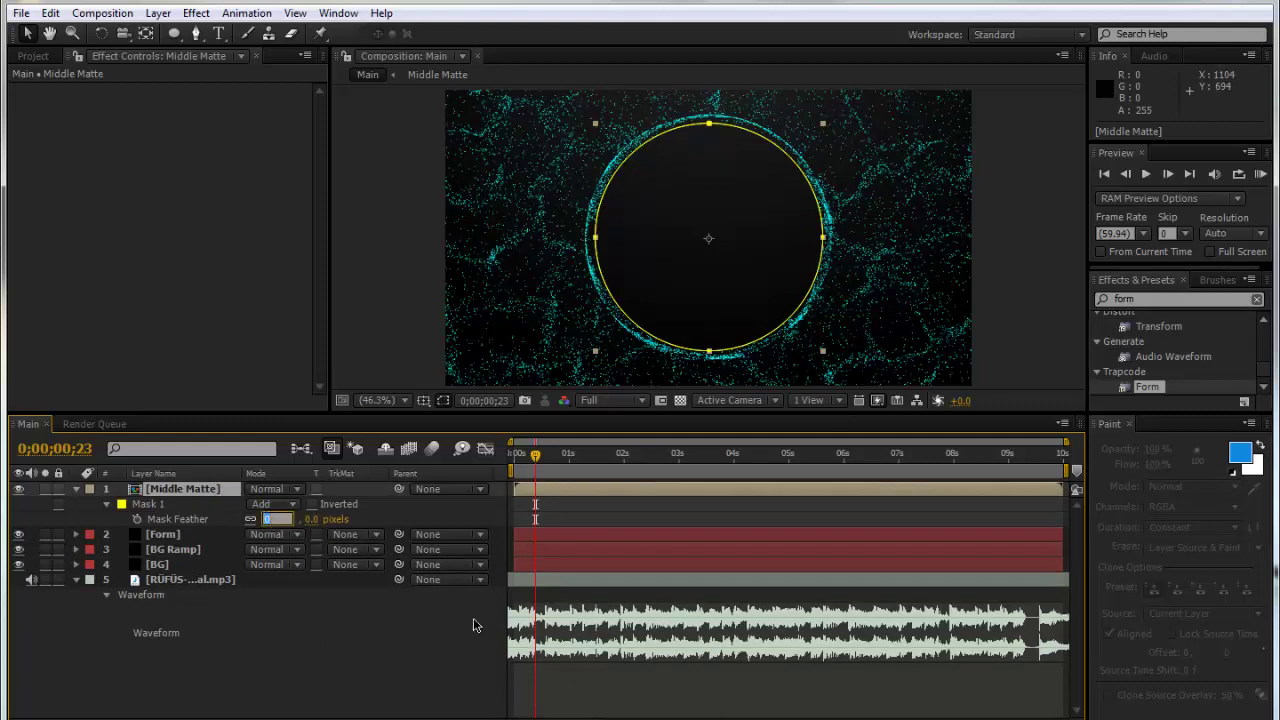
pyautogui.press('Return')
pyautogui.click(390, 662)
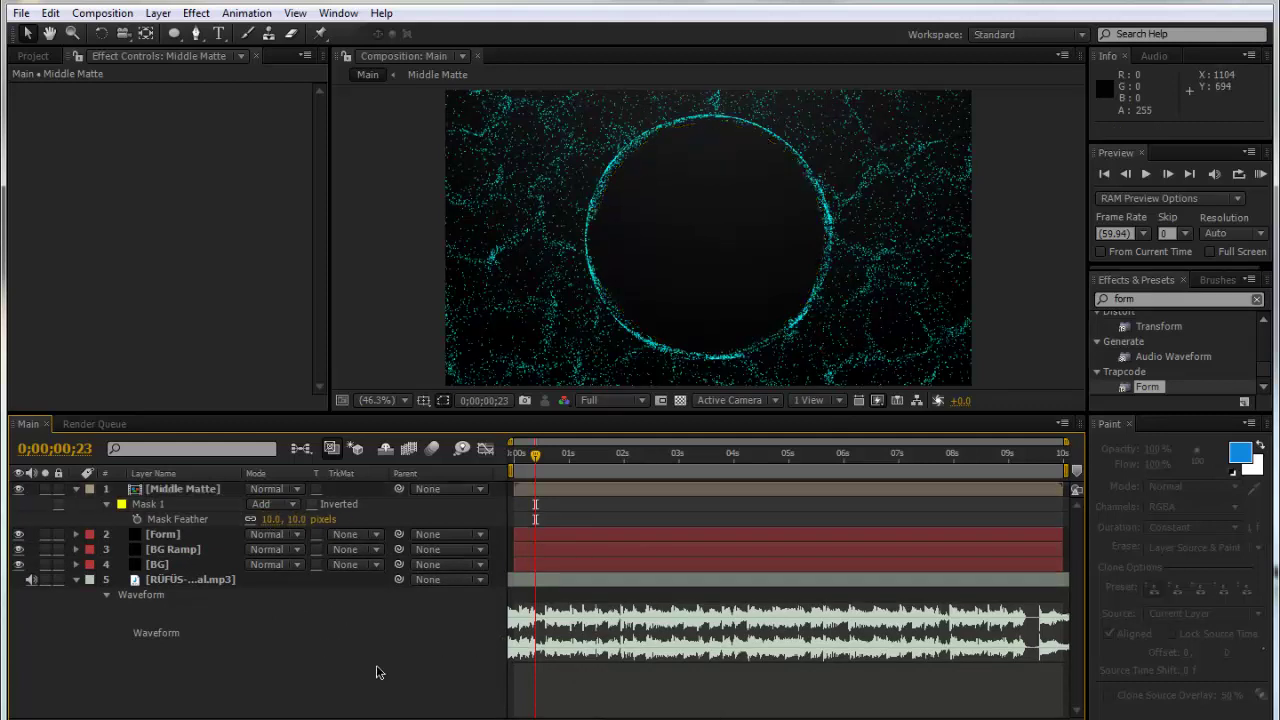
pyautogui.click(690, 455)
pyautogui.moveTo(808, 455); pyautogui.dragTo(787, 455)
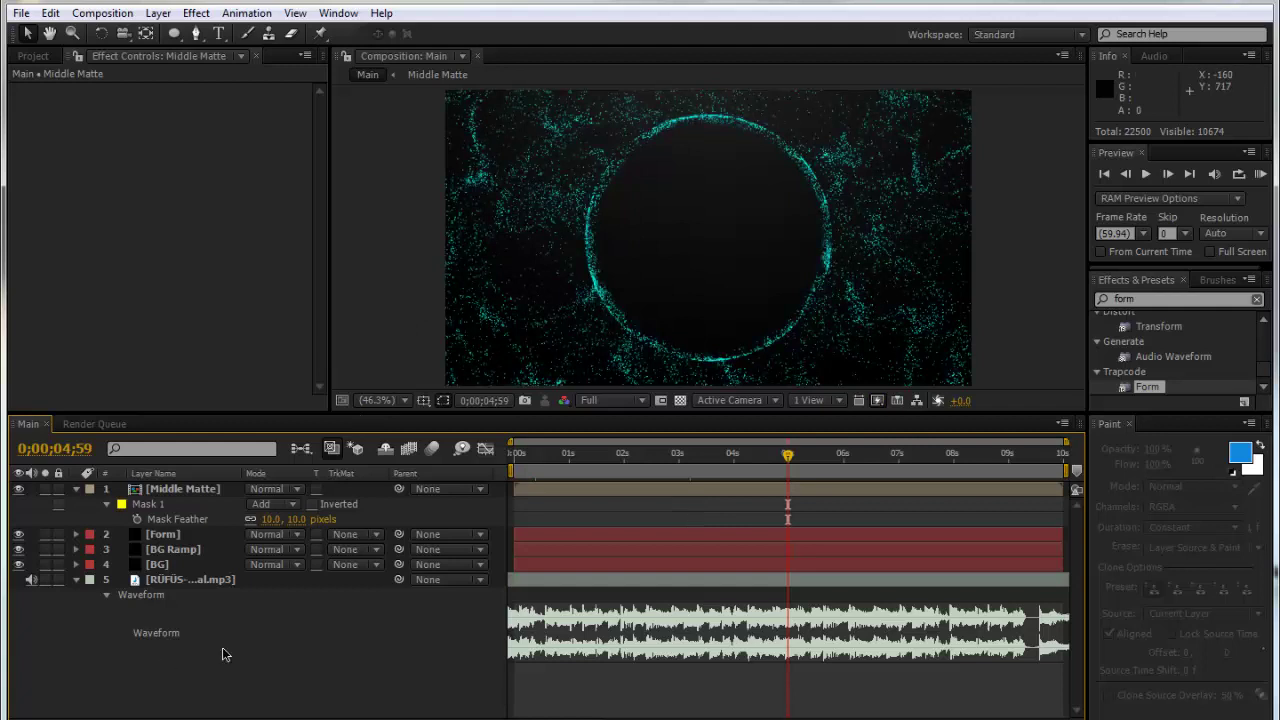
# - Create a new black solid named Shpere Matte at the top of the stack
pyautogui.click(75, 490)
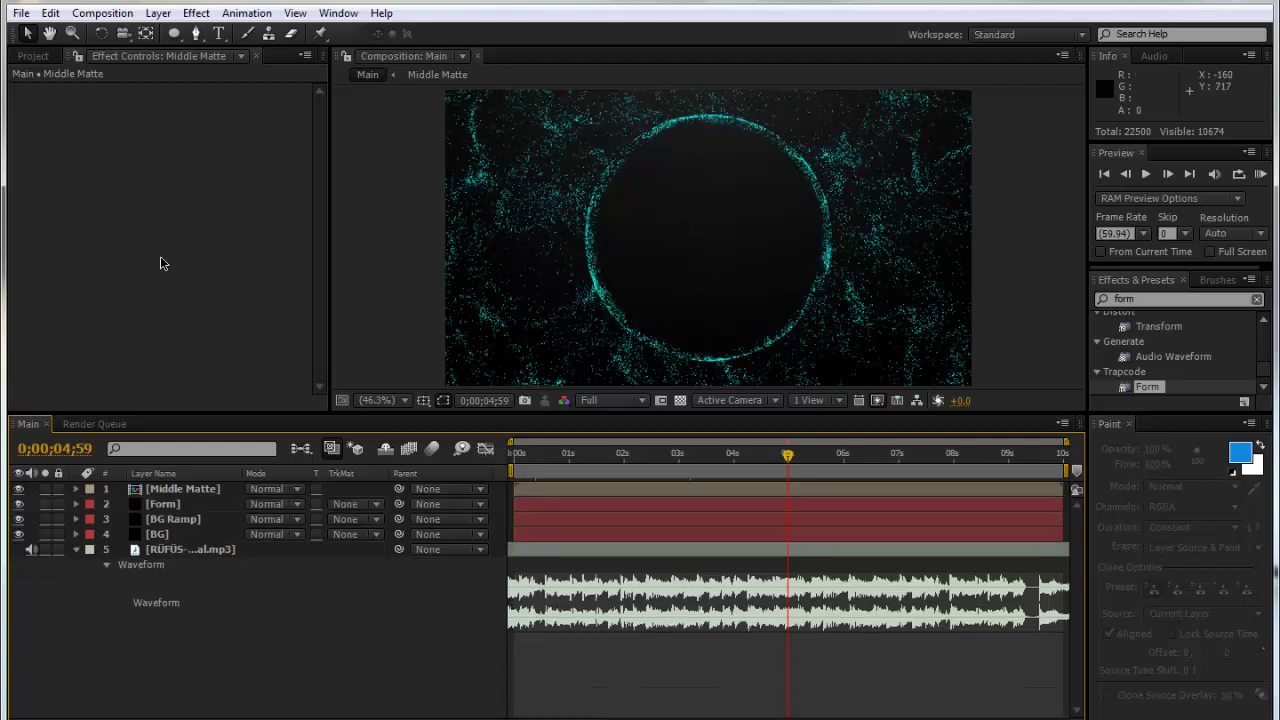
pyautogui.click(159, 13)
pyautogui.moveTo(300, 33)
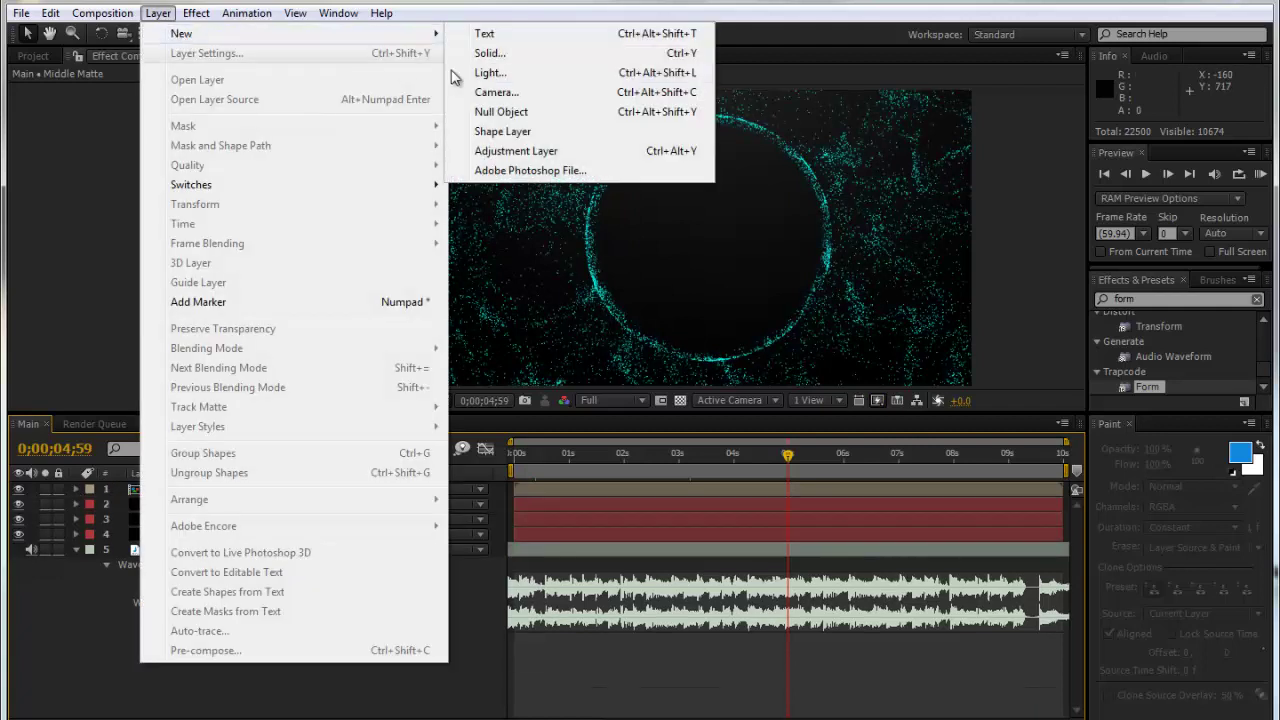
pyautogui.click(589, 58)
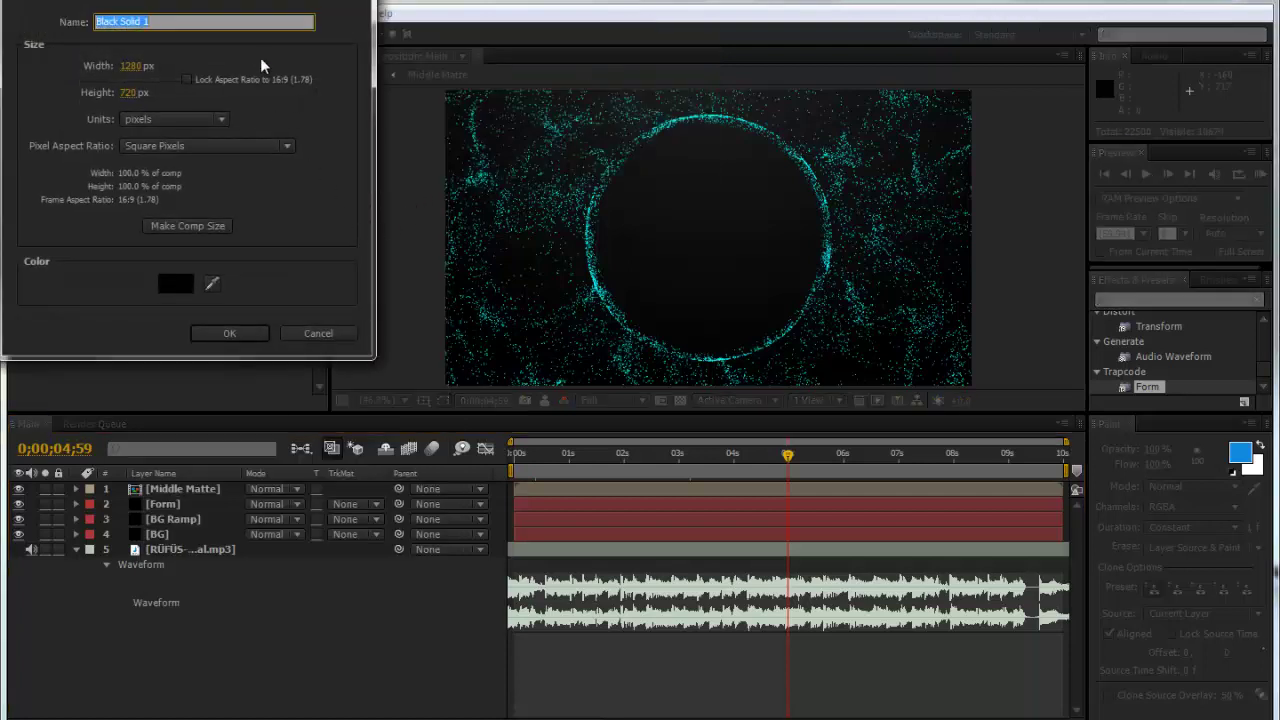
pyautogui.write('Shpere Matte')
pyautogui.press('Return')
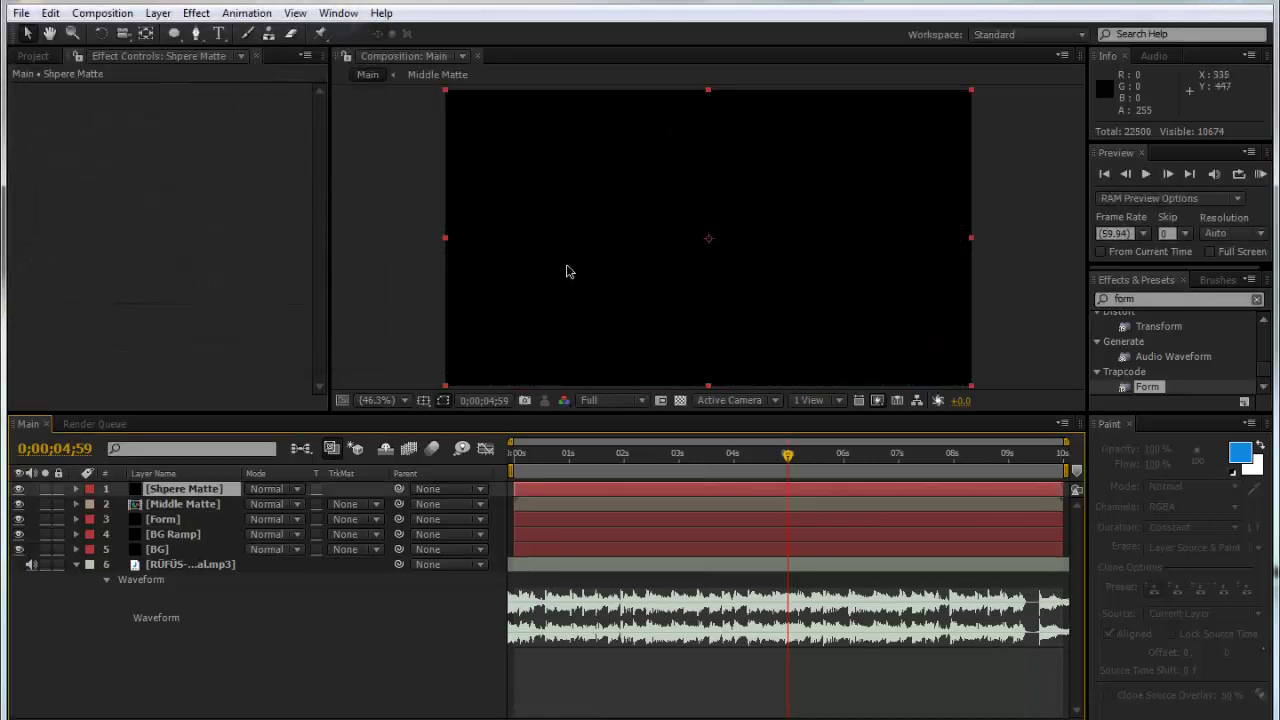
# - Draw a large elliptical mask on Shpere Matte surrounding the particle ring
pyautogui.click(18, 488)
pyautogui.click(173, 36)
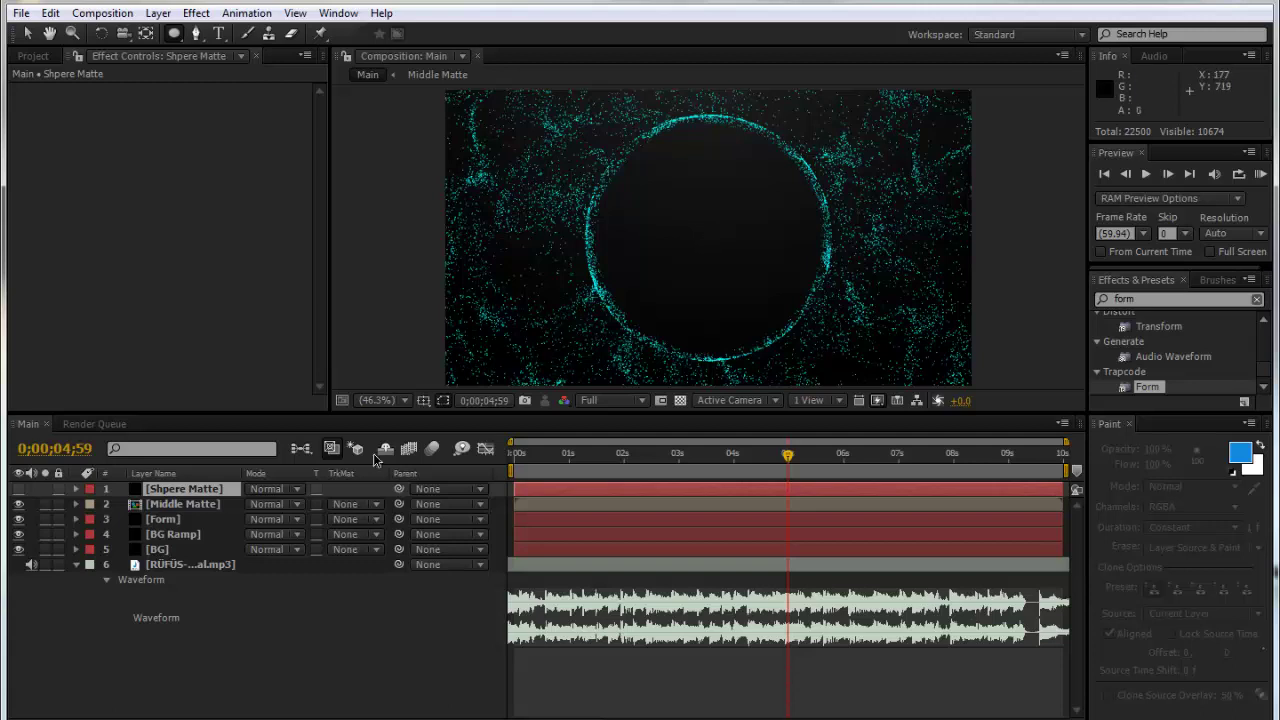
pyautogui.click(190, 505)
pyautogui.click(165, 519)
pyautogui.click(188, 490)
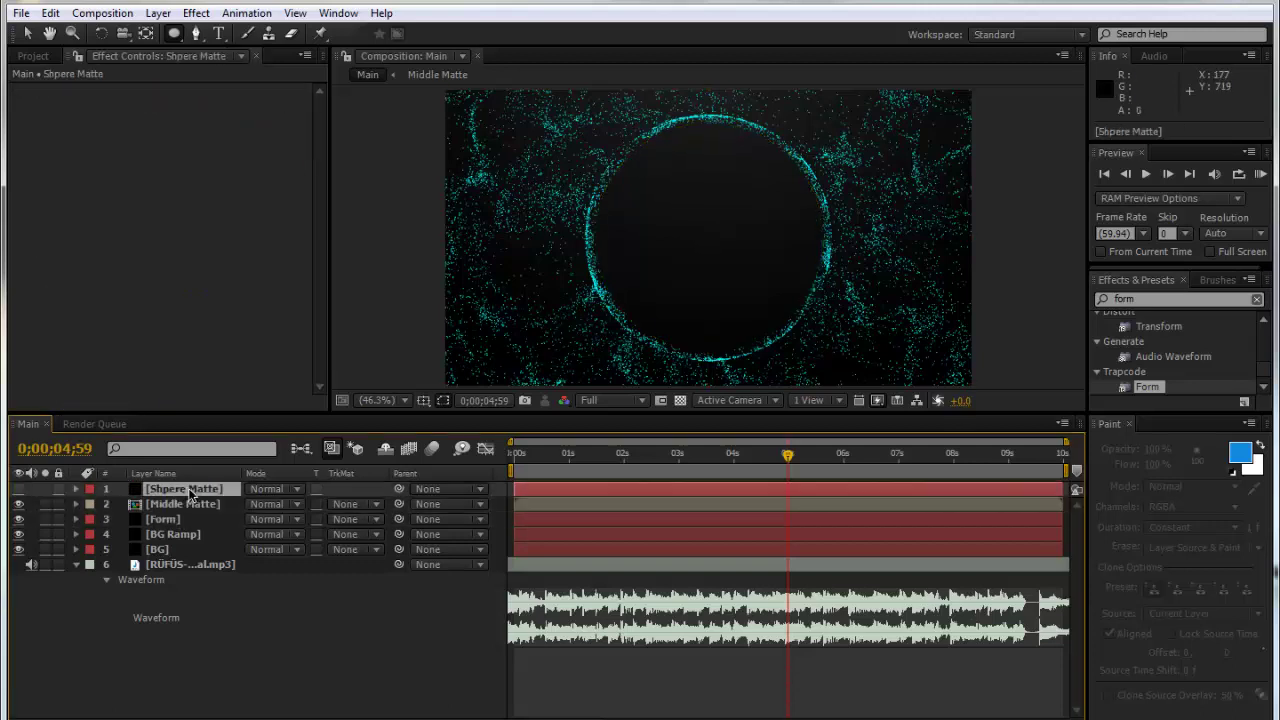
pyautogui.click(18, 489)
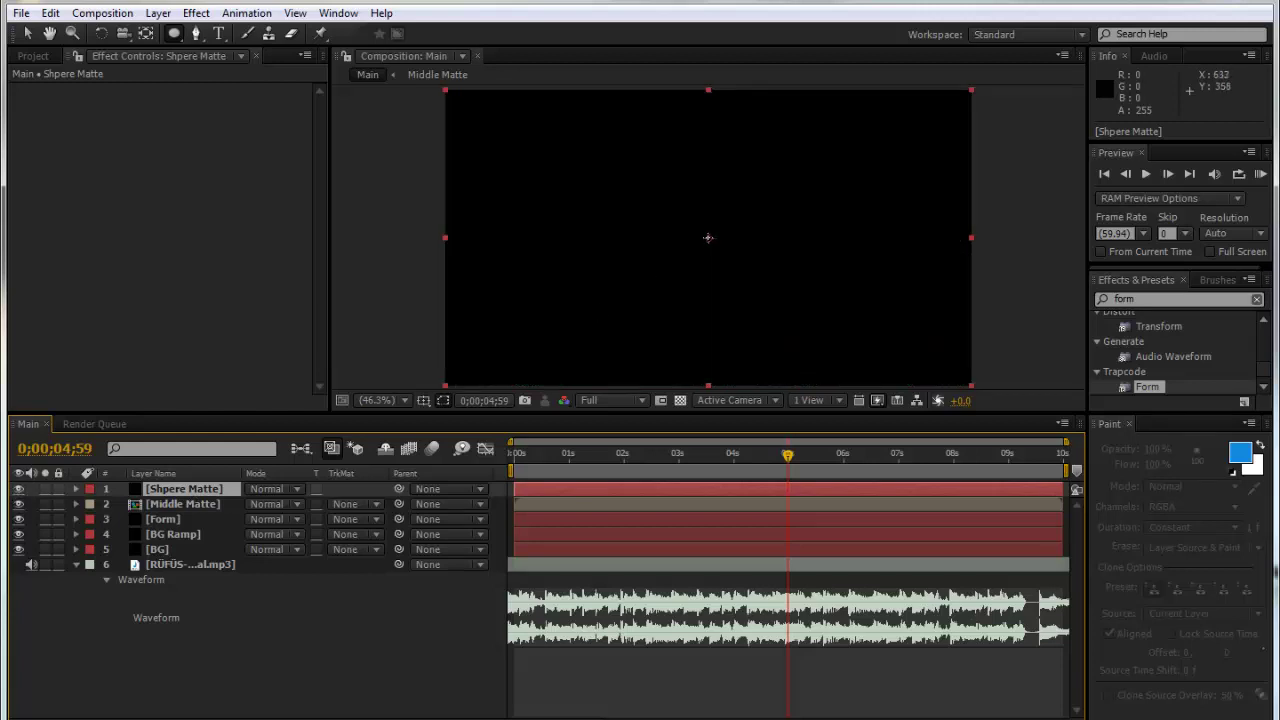
pyautogui.moveTo(708, 237); pyautogui.dragTo(922, 172)
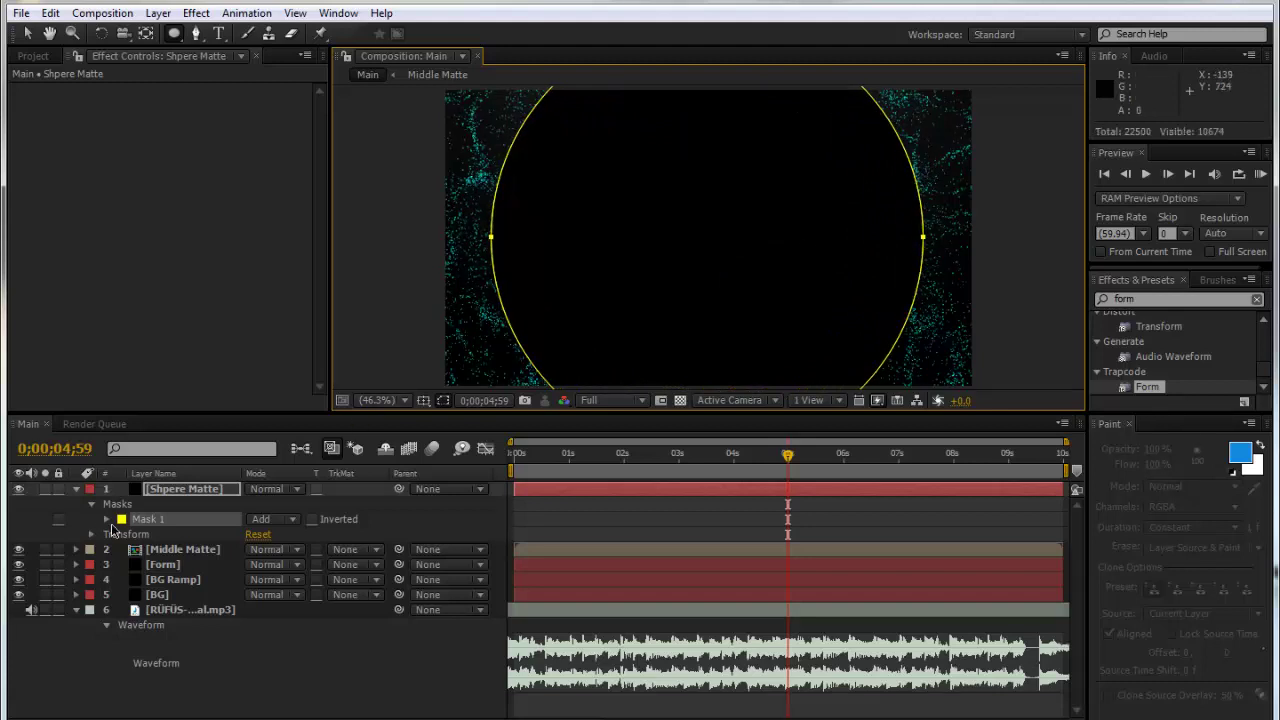
# - Place Shpere Matte directly above Form and use it as Form's alpha track matte
pyautogui.click(18, 488)
pyautogui.moveTo(212, 489); pyautogui.dragTo(210, 558)
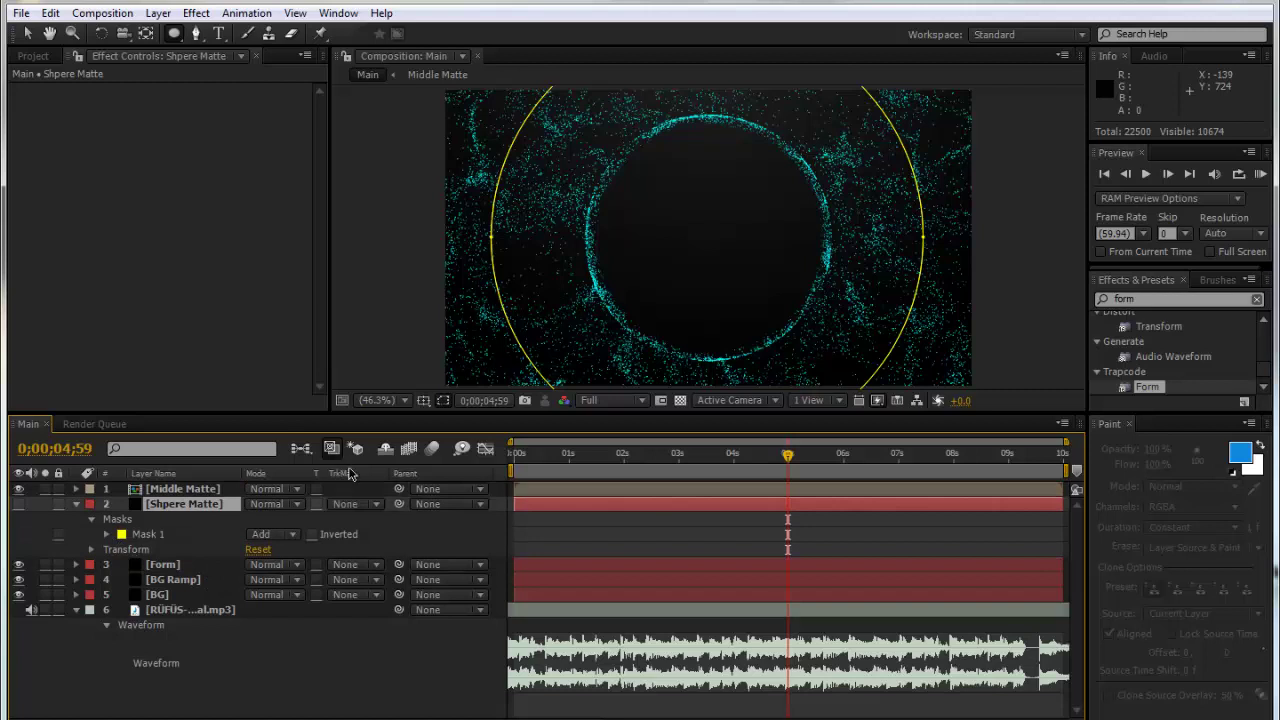
pyautogui.click(355, 565)
pyautogui.click(373, 597)
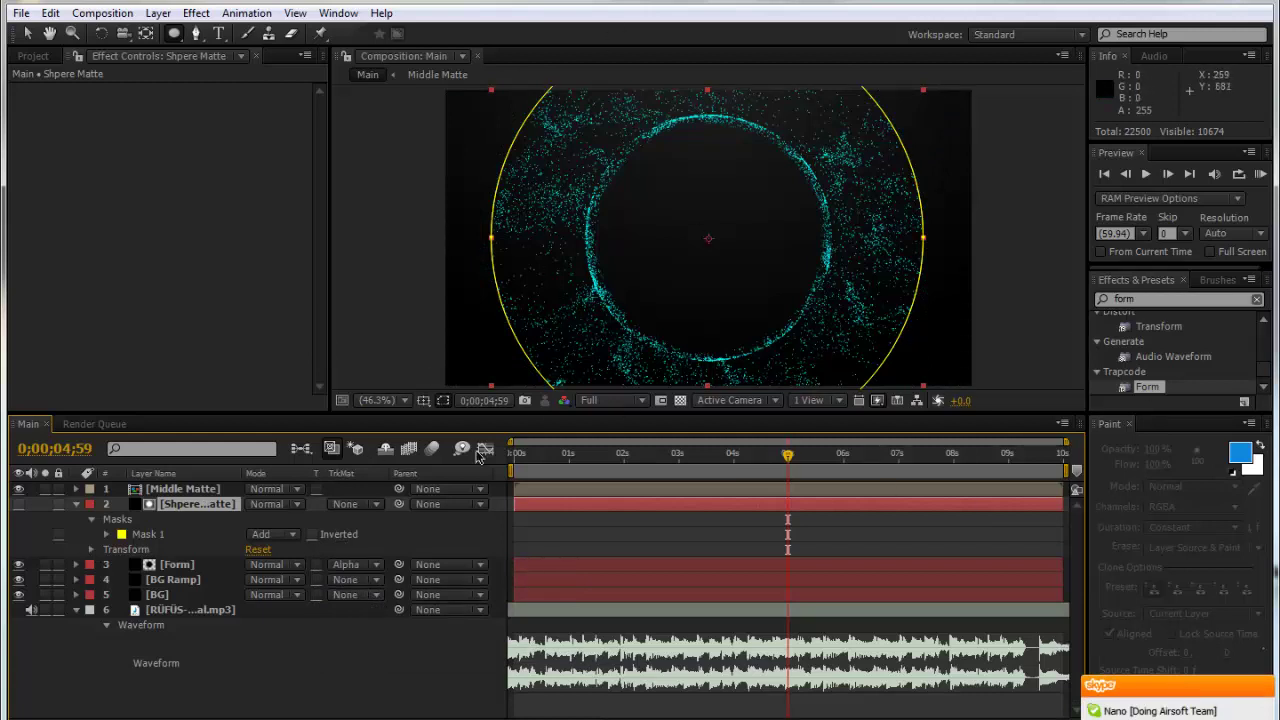
# - Feather Shpere Matte's mask by 150 pixels
pyautogui.press('f')
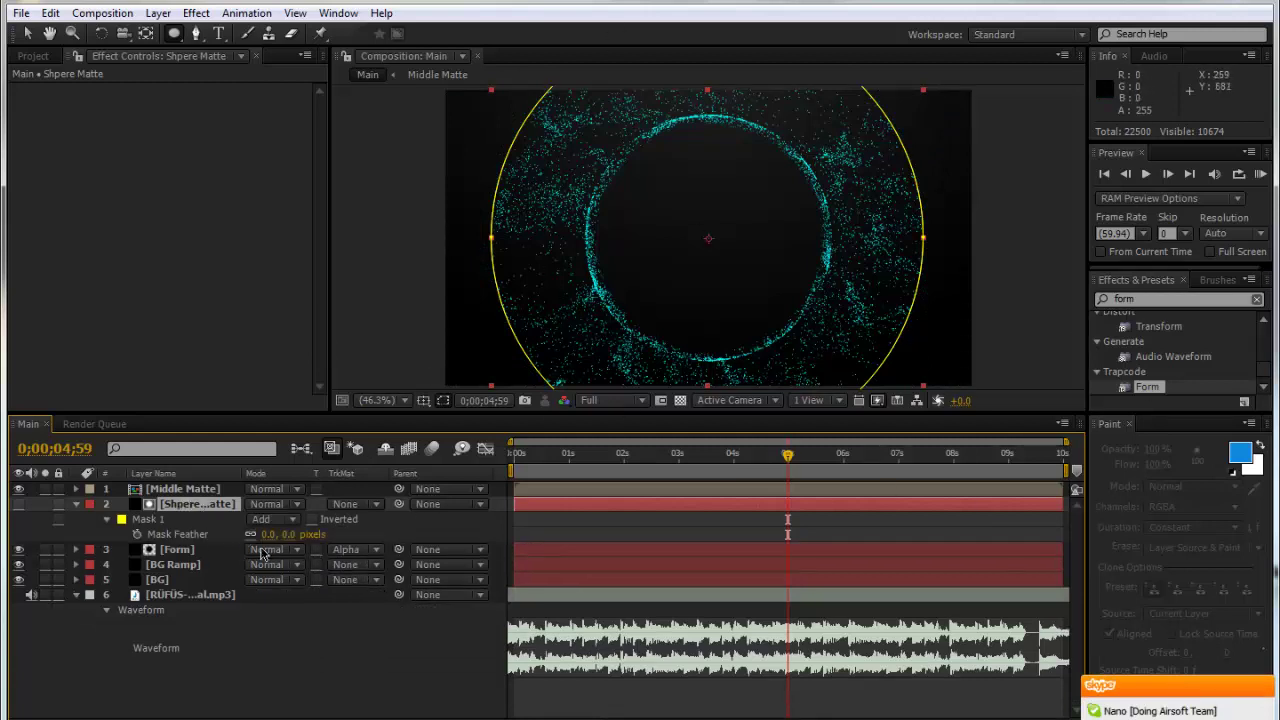
pyautogui.click(267, 535)
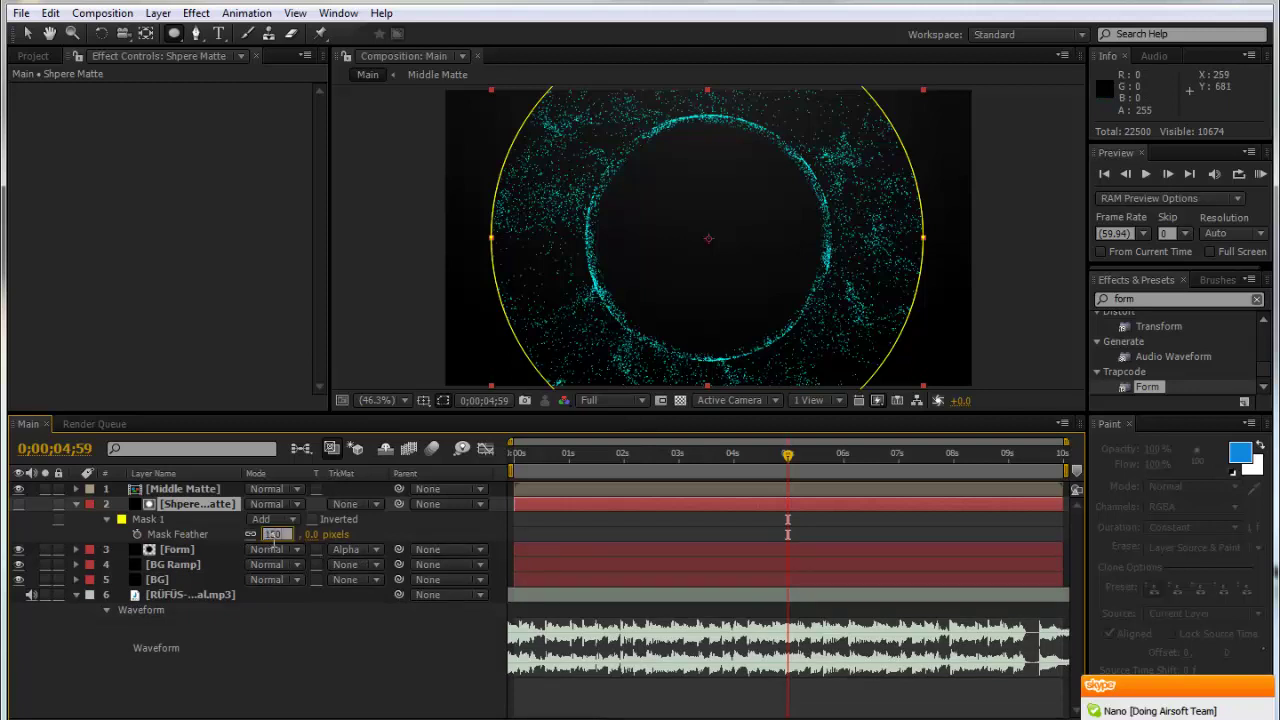
pyautogui.write('150')
pyautogui.press('Return')
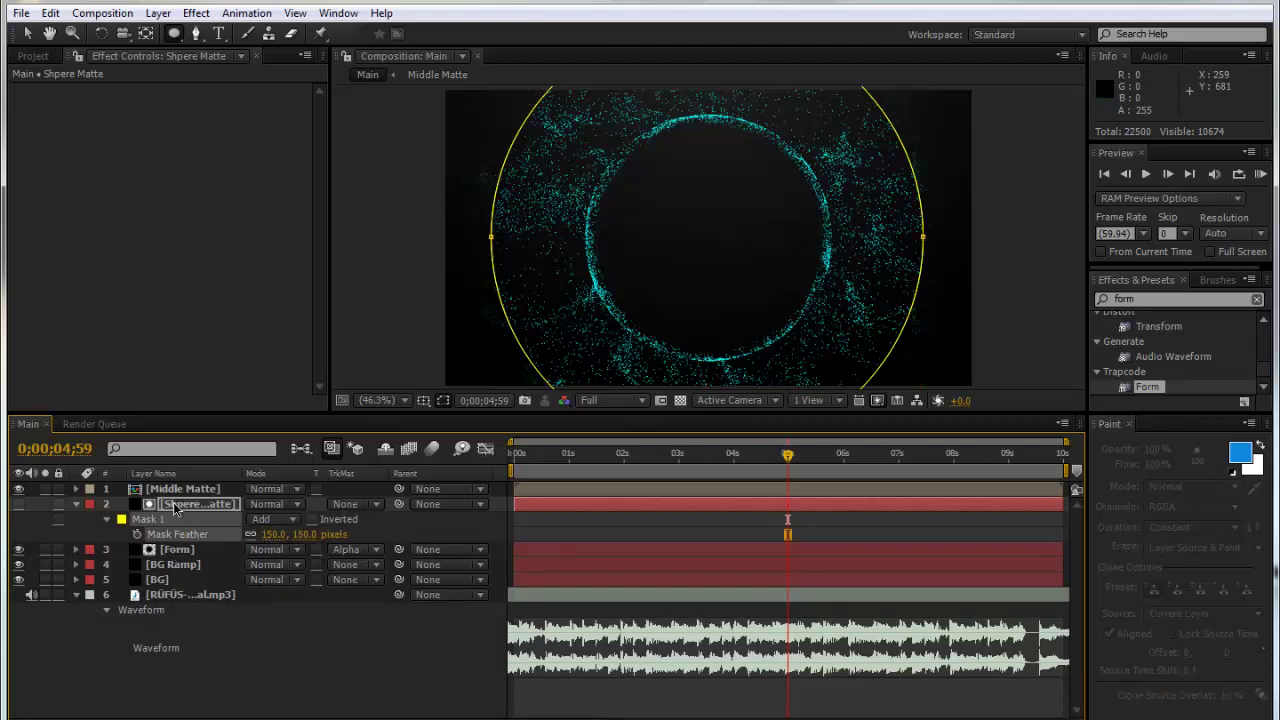
pyautogui.click(76, 504)
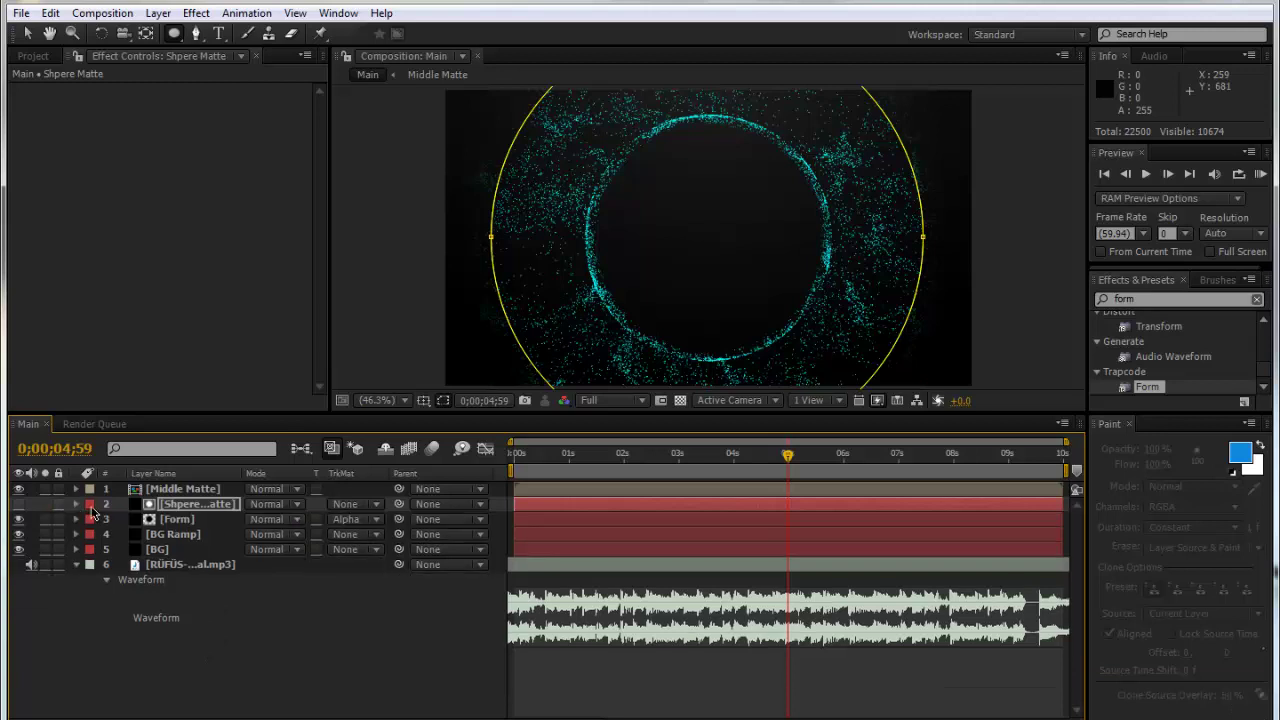
# - Set Shpere Matte's mask expansion to -100 pixels, passing through -50
pyautogui.press('m')
pyautogui.press('m')
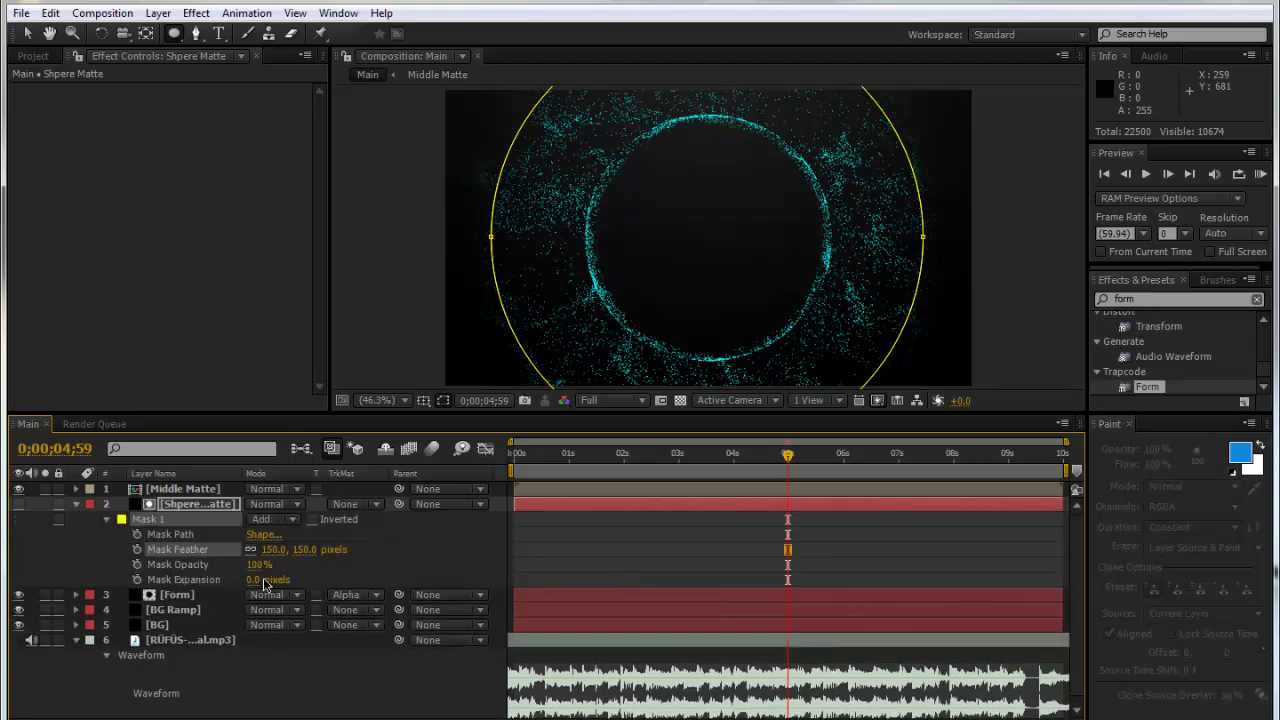
pyautogui.moveTo(262, 580); pyautogui.dragTo(222, 583)
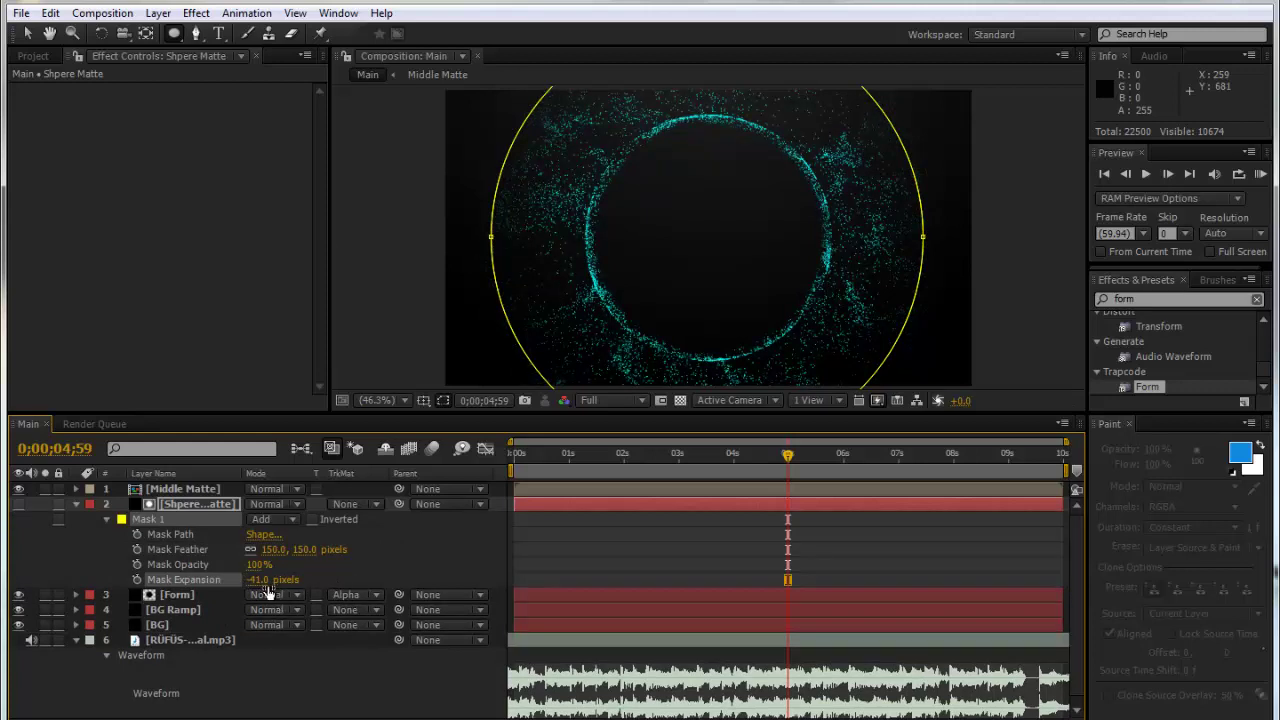
pyautogui.click(258, 580)
pyautogui.write('-50')
pyautogui.press('Return')
pyautogui.click(897, 579)
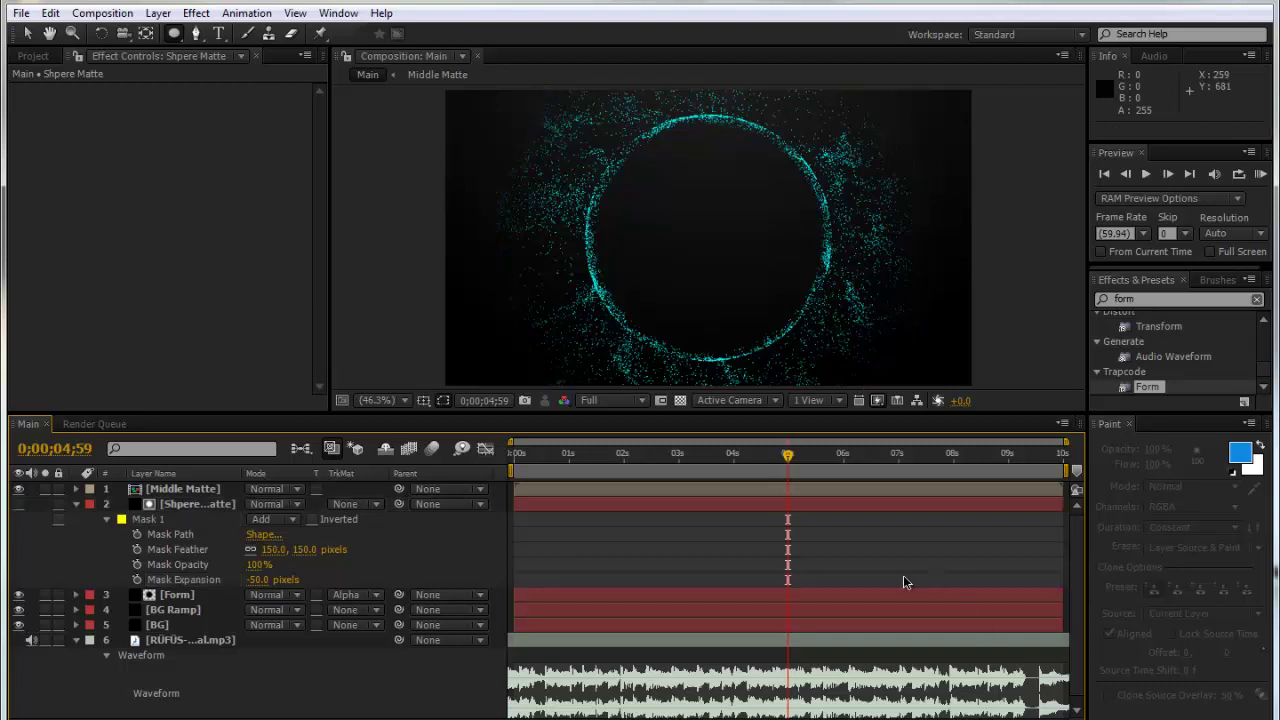
pyautogui.click(258, 580)
pyautogui.write('-100')
pyautogui.press('Return')
pyautogui.click(1008, 562)
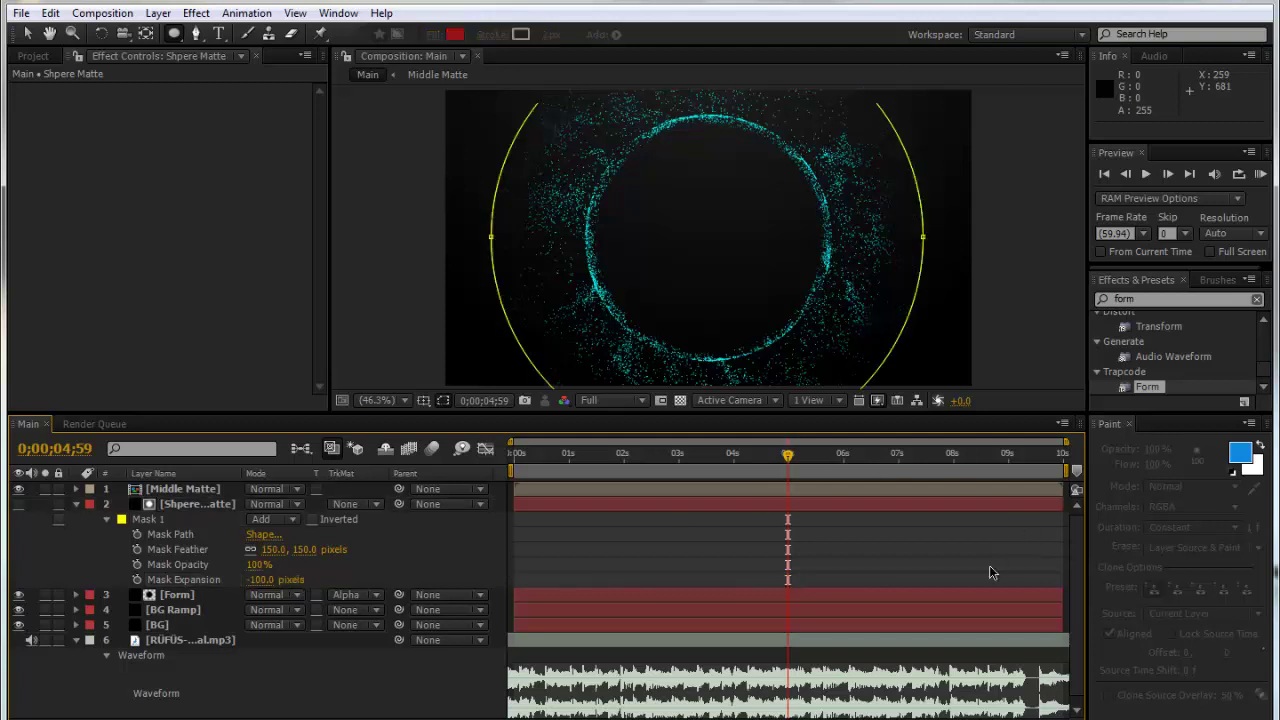
pyautogui.click(658, 454)
# - At 0;00;05;23, turn on the 3D Layer switch for Shpere Matte and Middle Matte
pyautogui.click(810, 454)
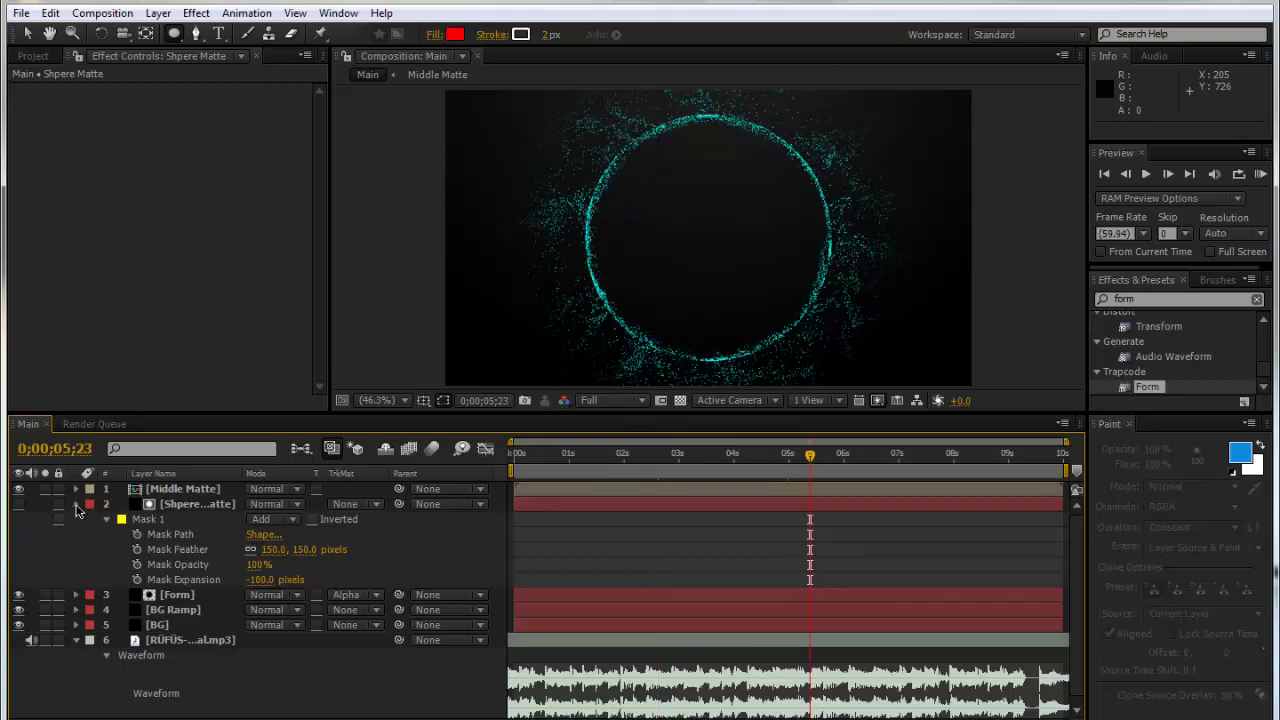
pyautogui.click(77, 504)
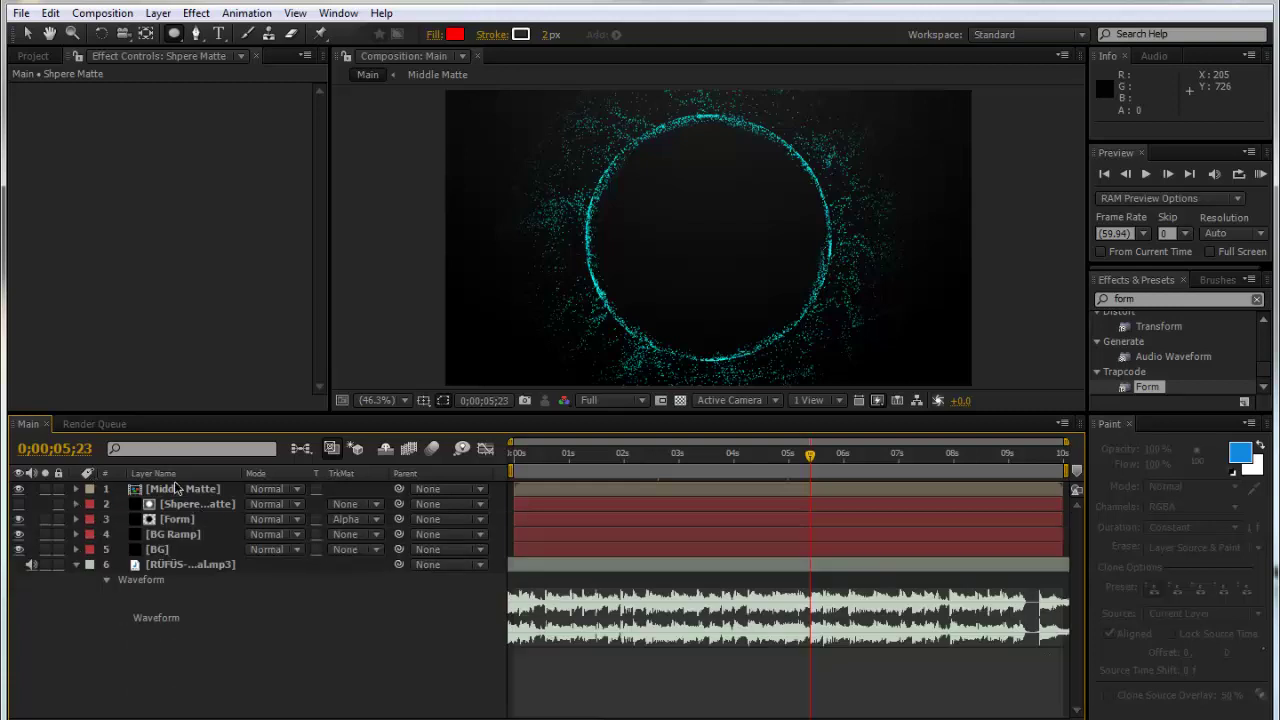
pyautogui.press('F4')
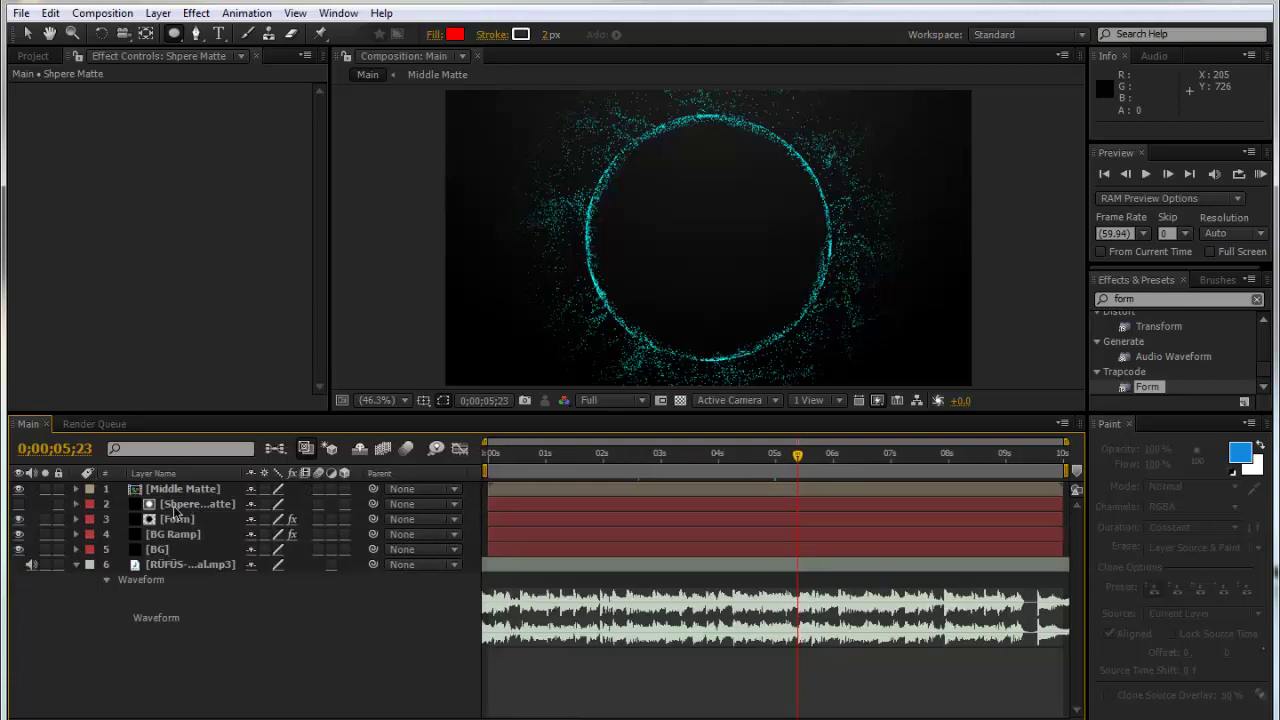
pyautogui.click(205, 504)
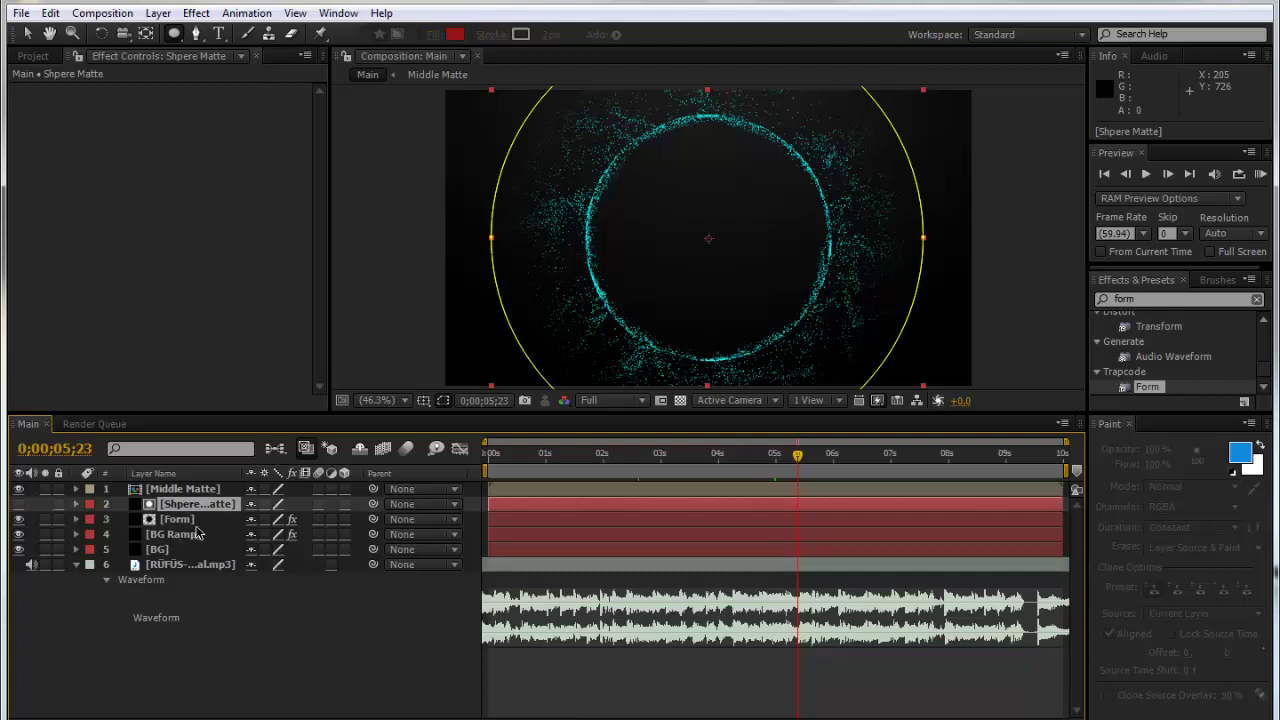
pyautogui.click(344, 504)
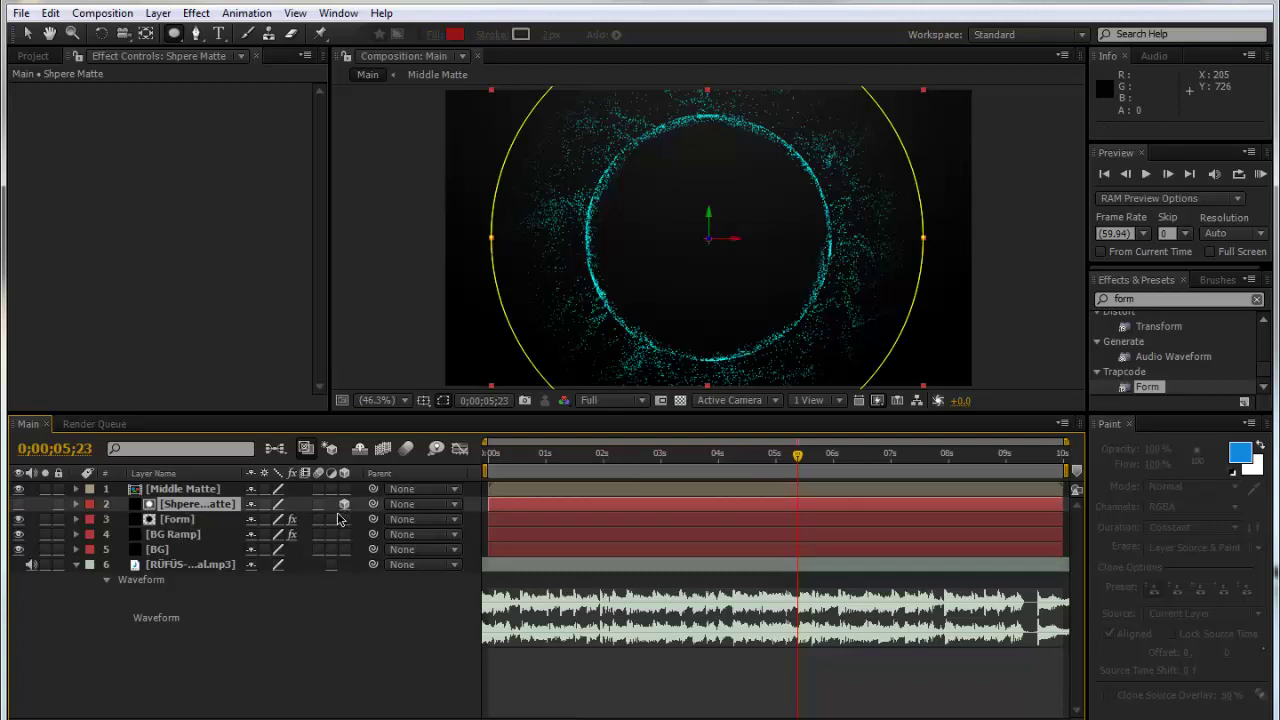
pyautogui.click(344, 488)
# - Add a REVOSS text layer with white fill colour
pyautogui.click(158, 13)
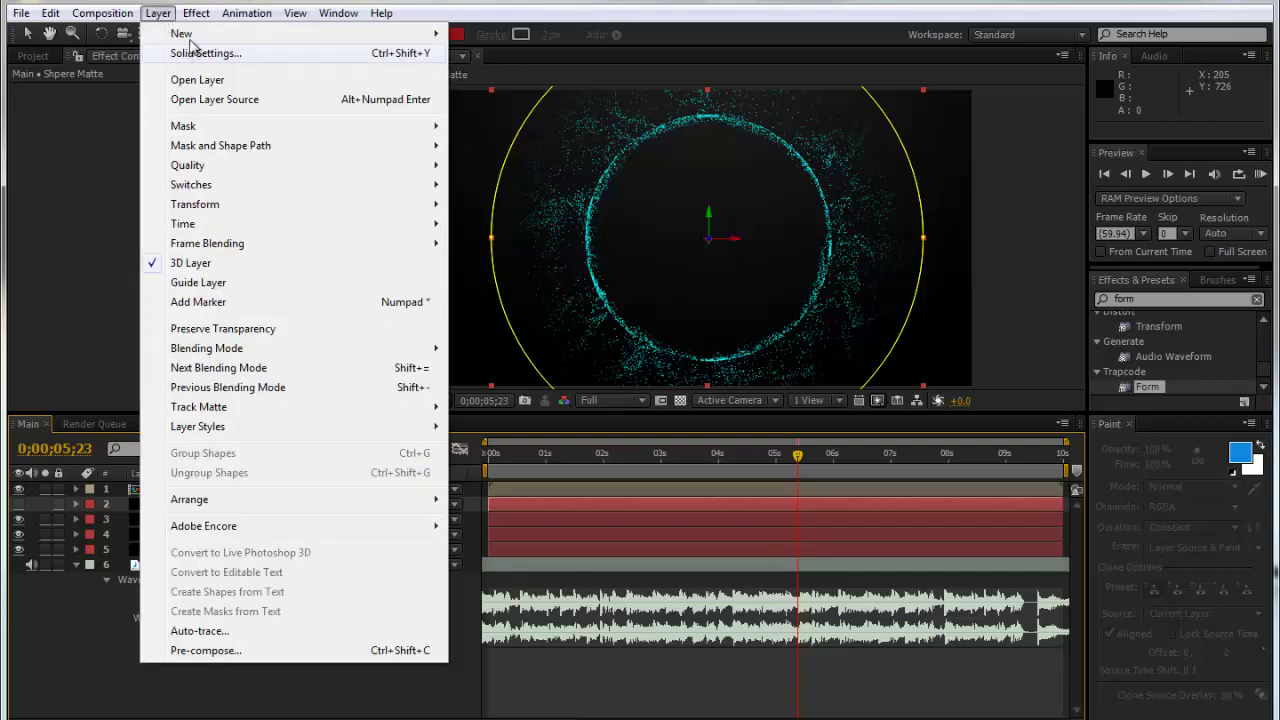
pyautogui.moveTo(196, 38)
pyautogui.click(524, 36)
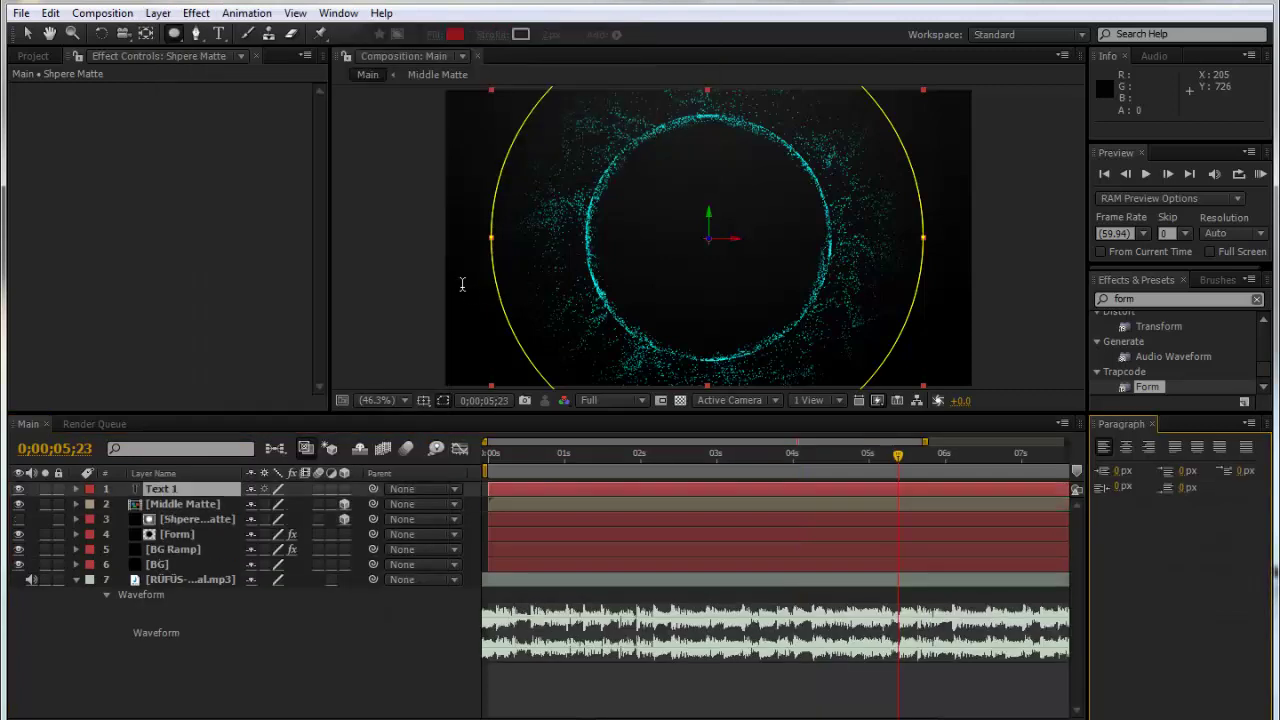
pyautogui.write('RE')
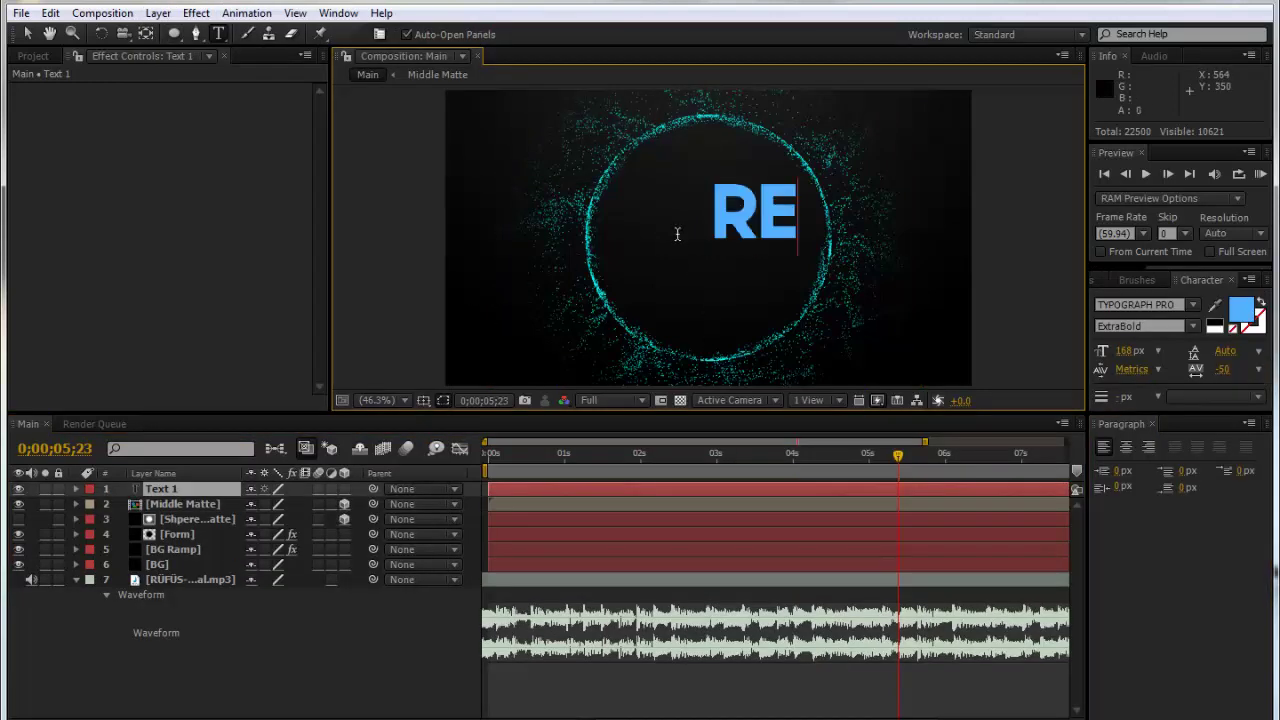
pyautogui.write('VOSS')
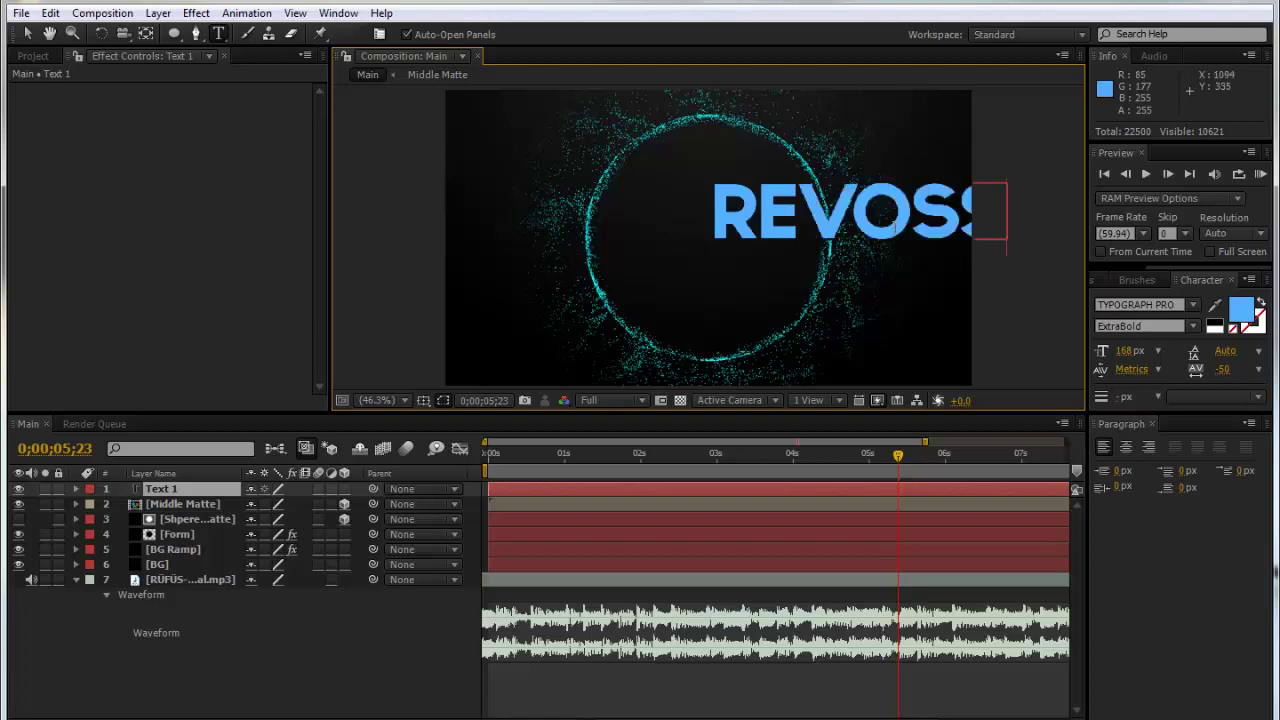
pyautogui.hotkey('ctrl', 'a')
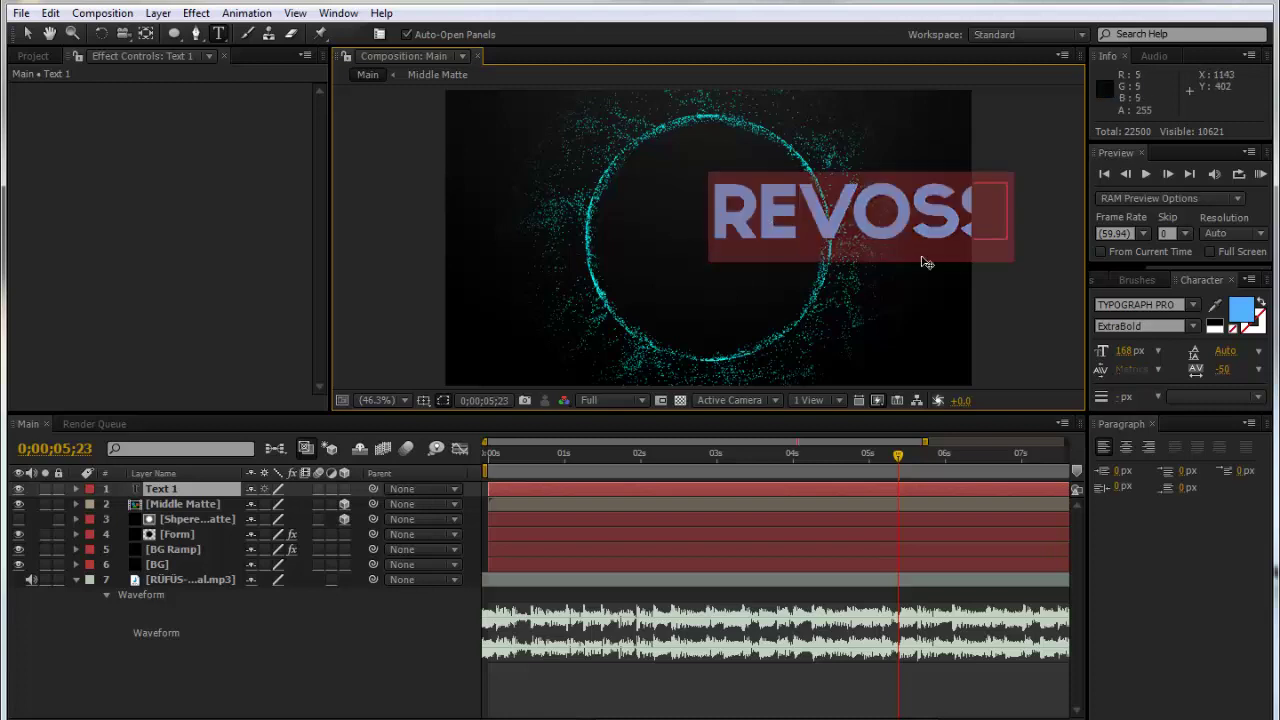
pyautogui.click(1240, 318)
pyautogui.click(20, 18)
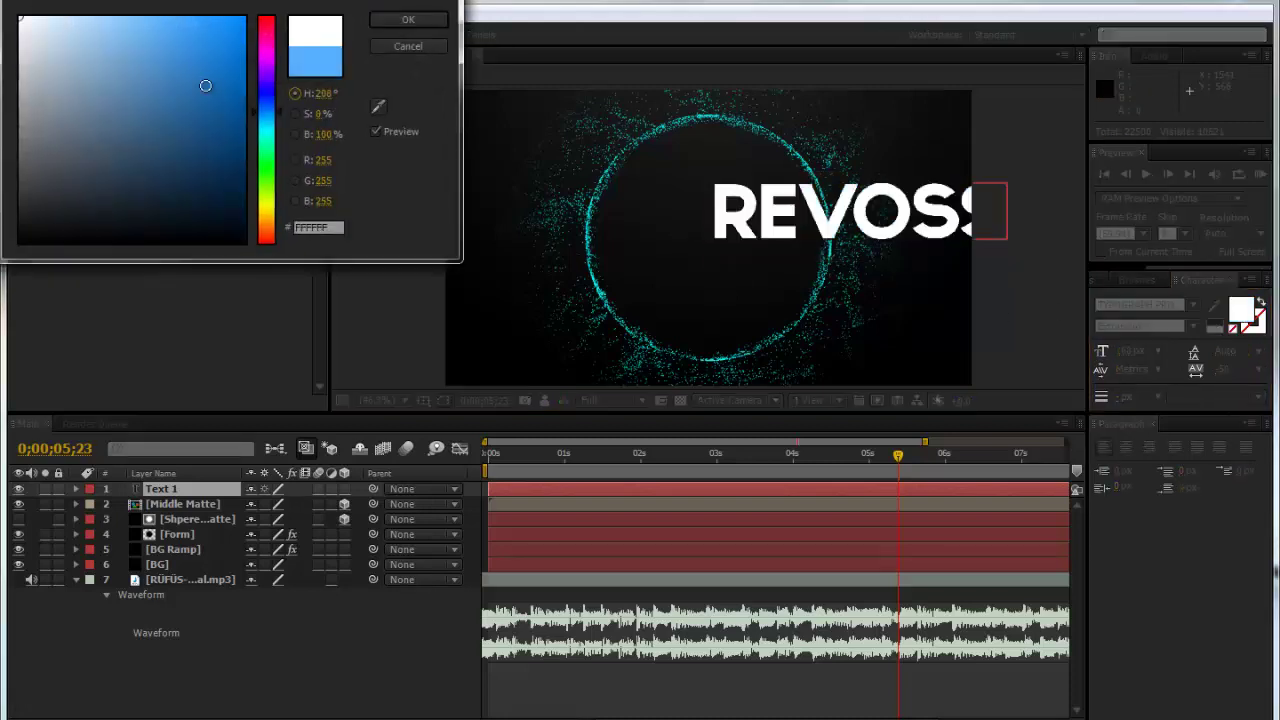
pyautogui.click(389, 20)
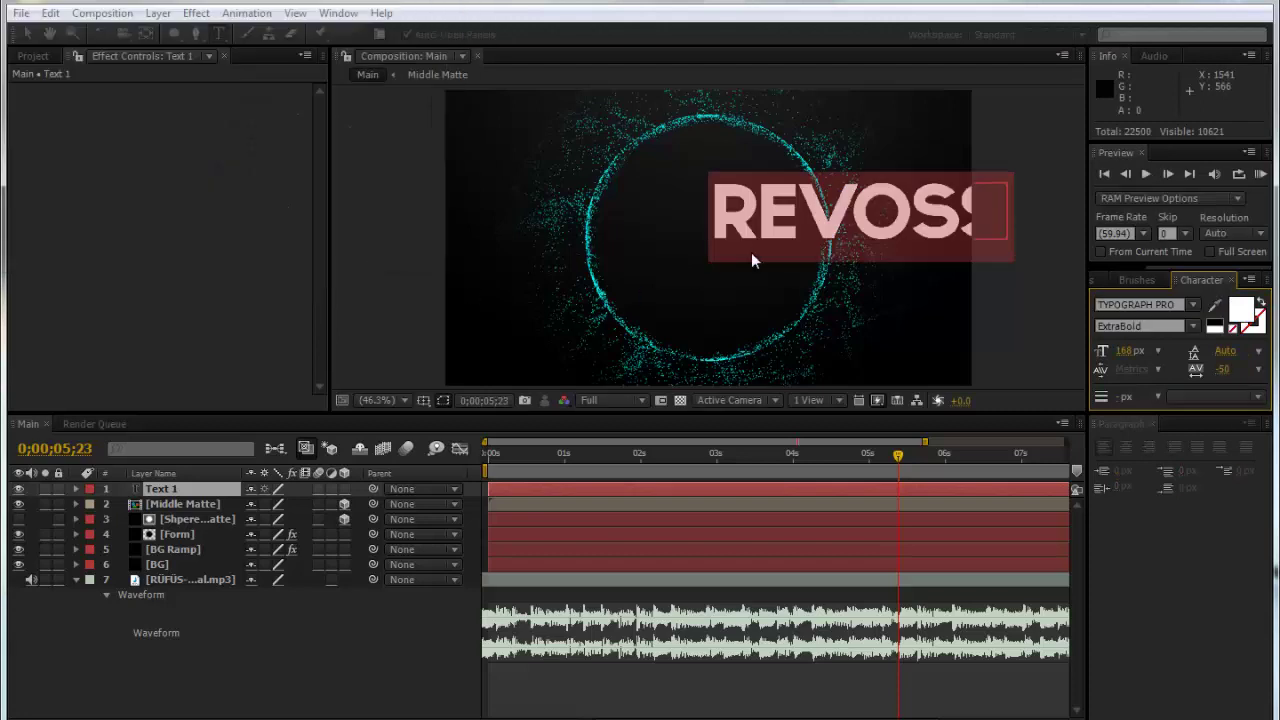
pyautogui.click(28, 34)
# - Scale REVOSS down, centre it inside the particle ring, and make it 3D
pyautogui.moveTo(904, 209); pyautogui.dragTo(704, 207)
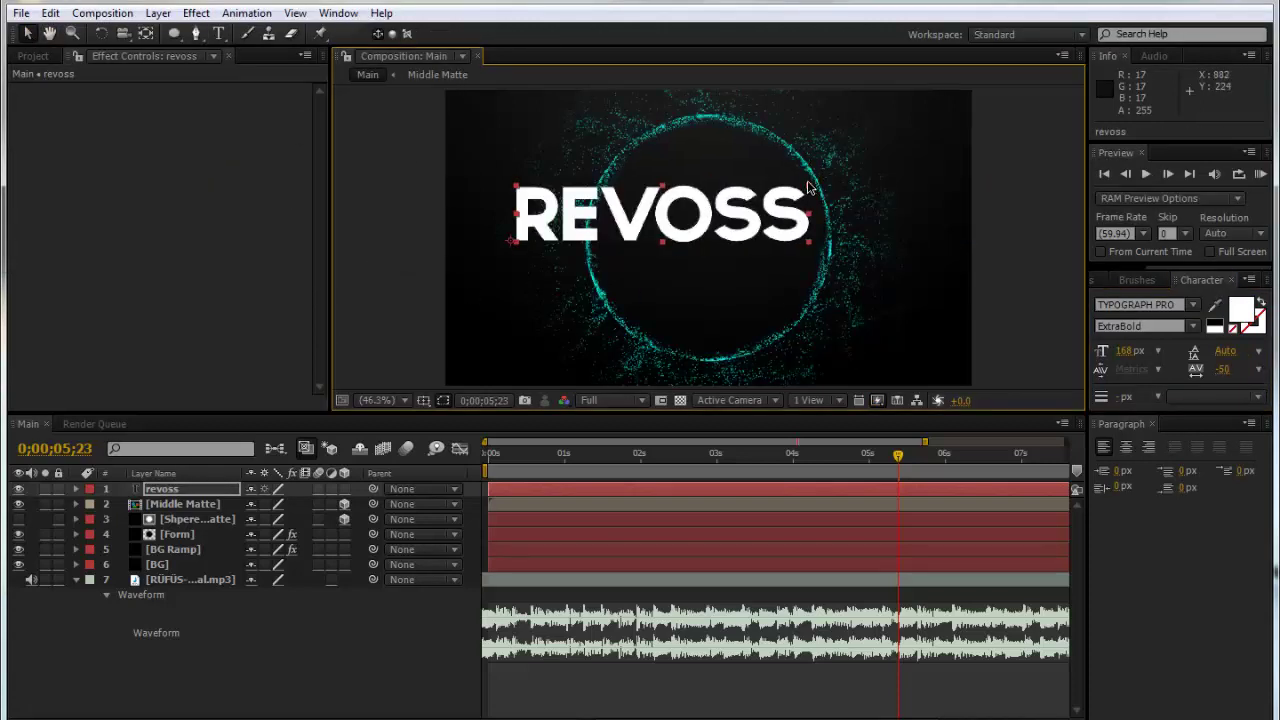
pyautogui.moveTo(808, 190); pyautogui.dragTo(723, 209)
pyautogui.moveTo(634, 230); pyautogui.dragTo(741, 243)
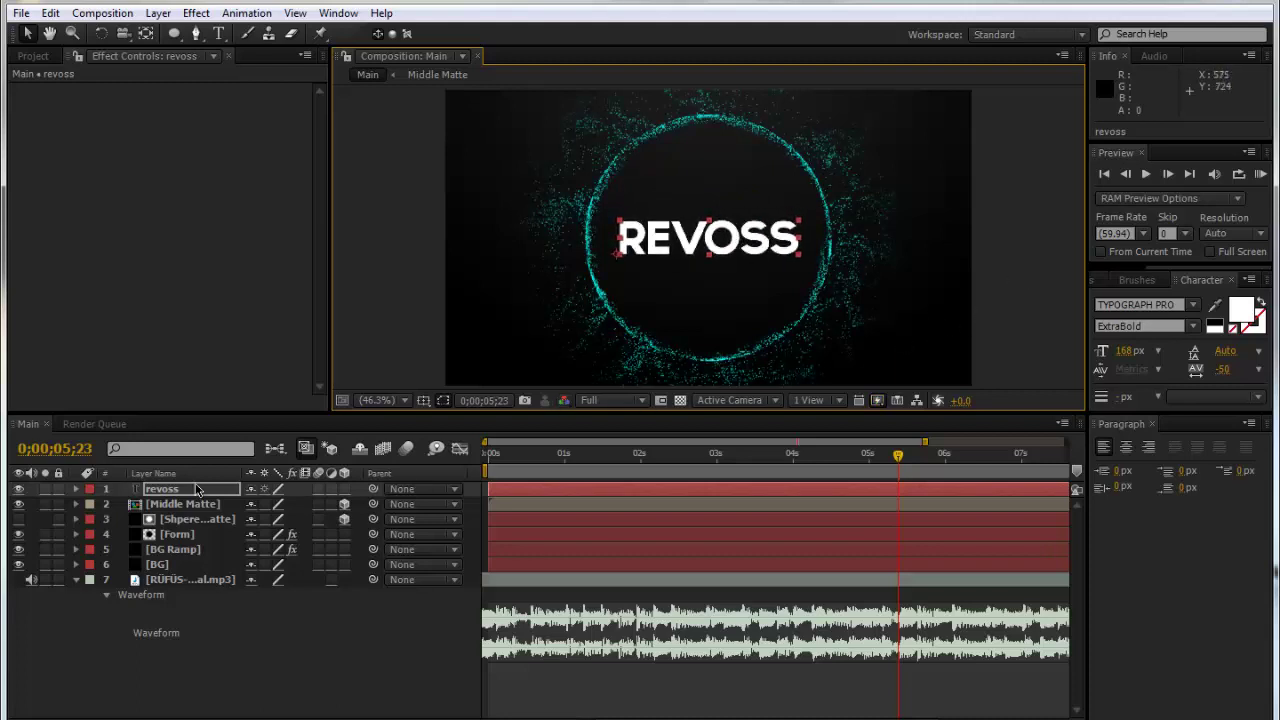
pyautogui.click(344, 489)
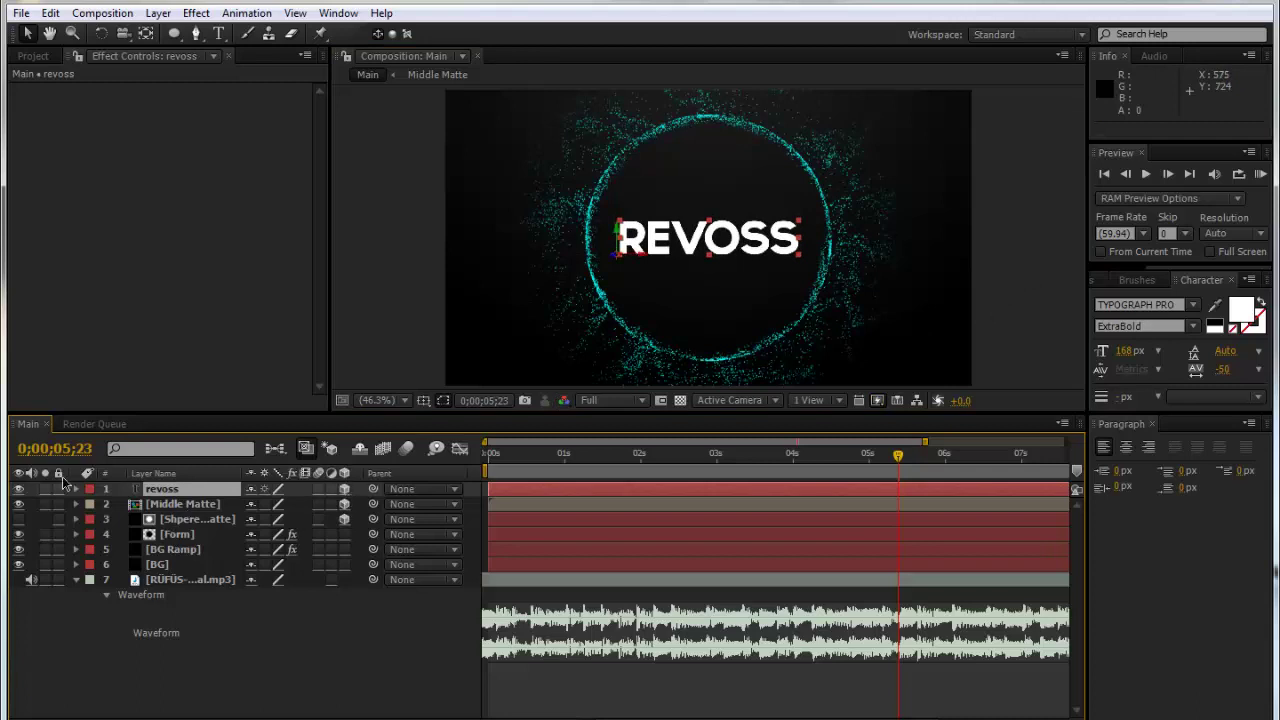
# - Add a new camera, Camera 1, with default settings
pyautogui.click(157, 13)
pyautogui.moveTo(165, 34)
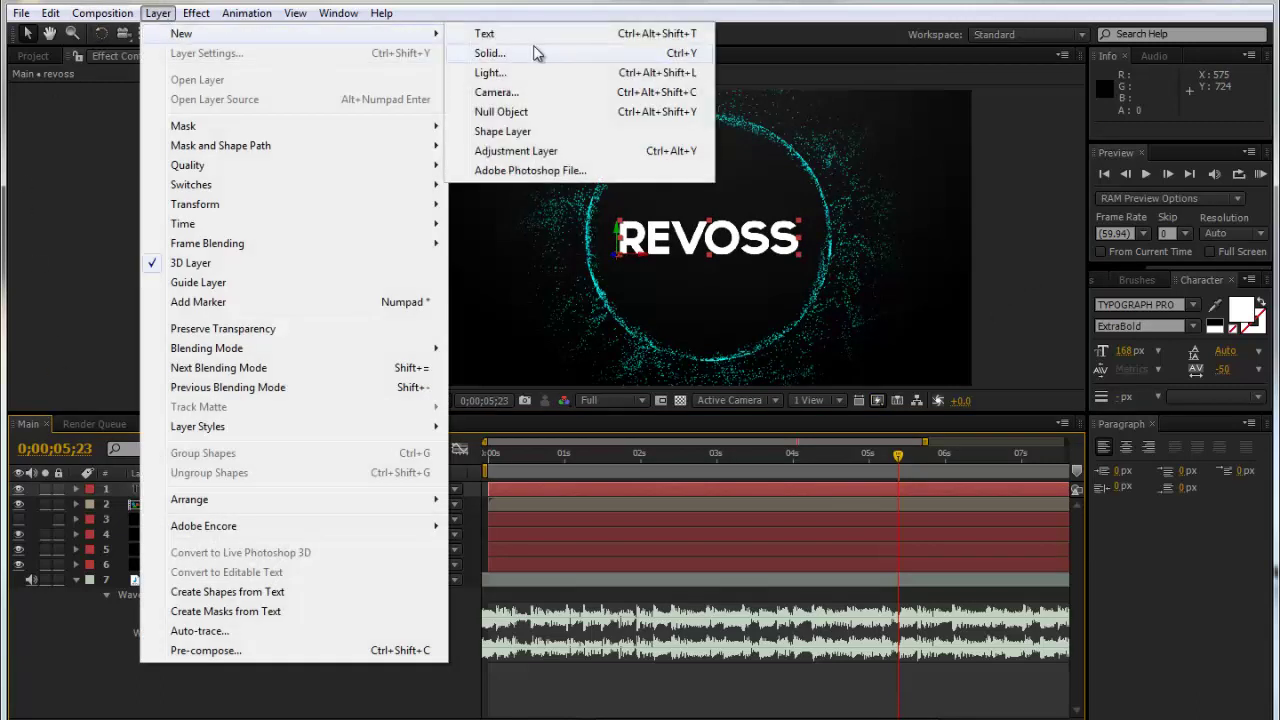
pyautogui.click(530, 93)
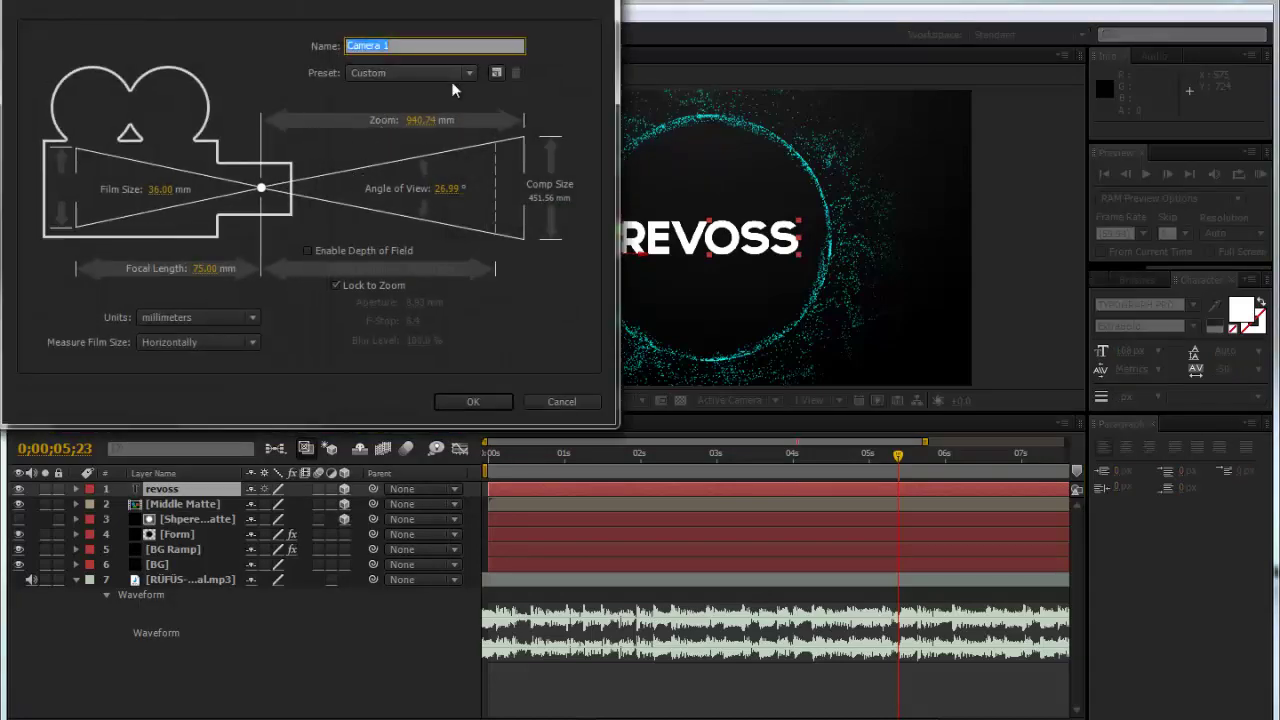
pyautogui.click(484, 403)
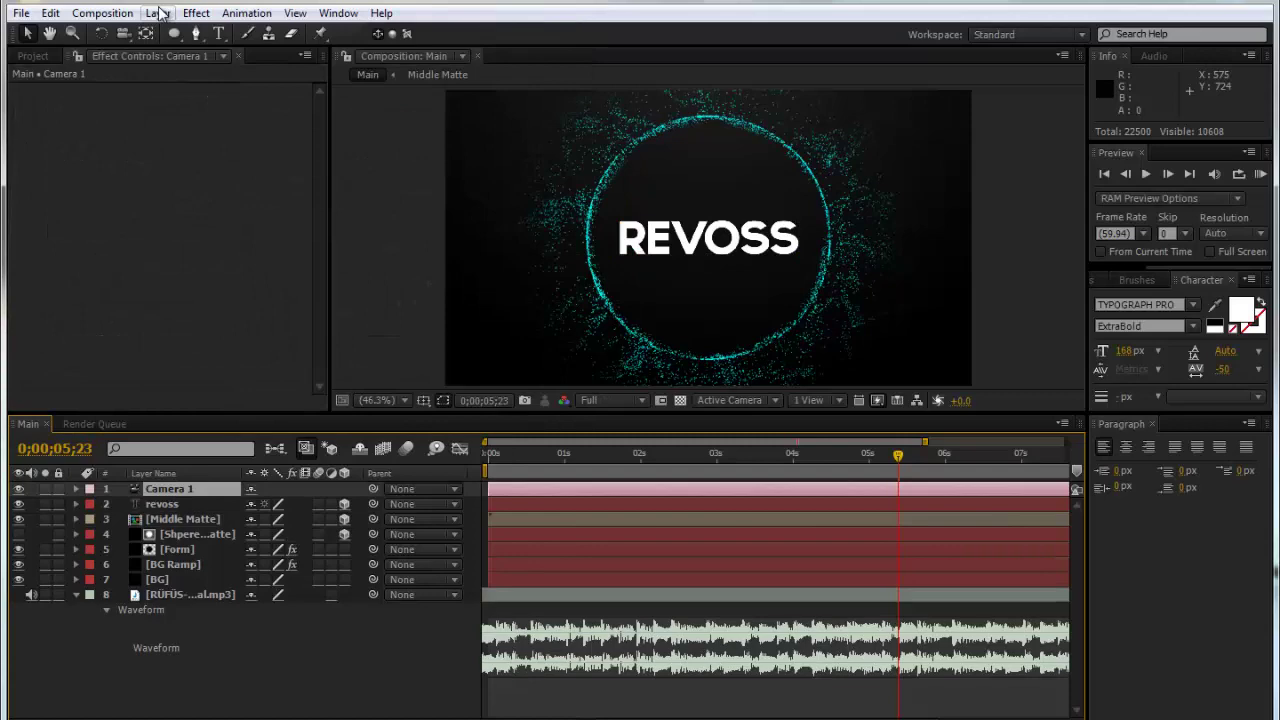
# - Add a null named Camera Controls and parent Camera 1 to it
pyautogui.click(159, 13)
pyautogui.moveTo(176, 36)
pyautogui.click(503, 111)
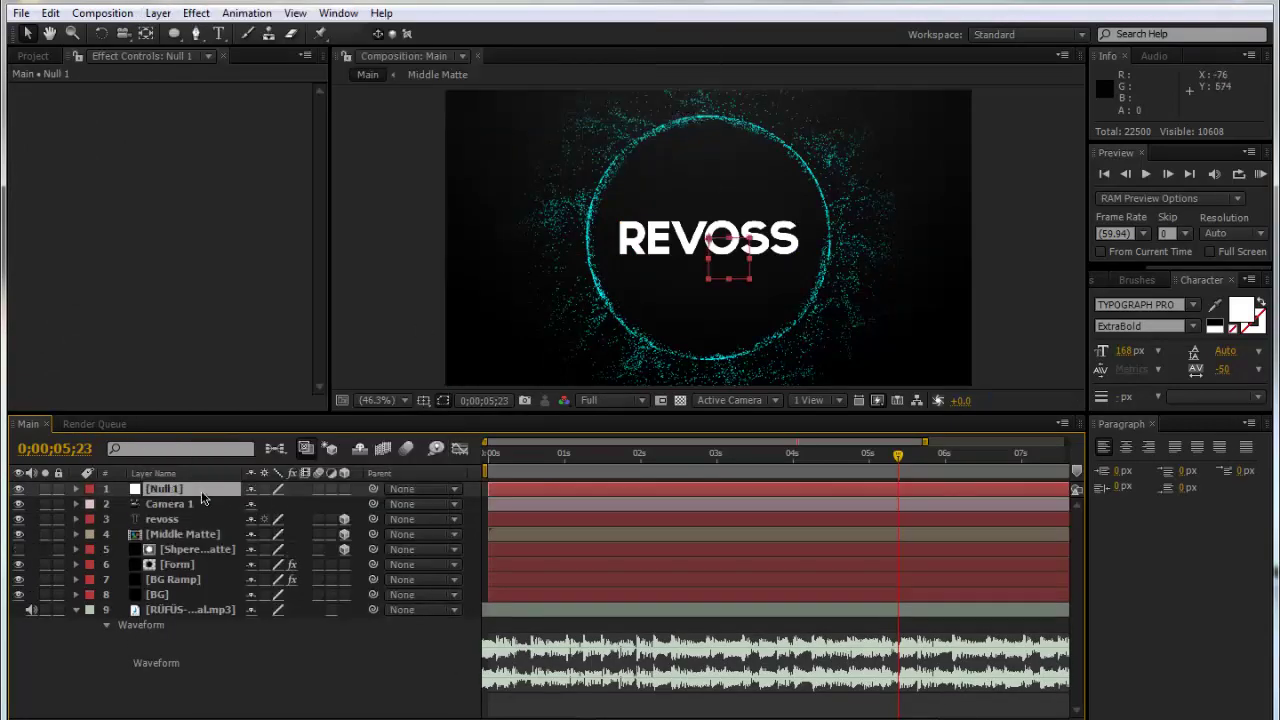
pyautogui.rightClick(202, 496)
pyautogui.press('Escape')
pyautogui.press('Return')
pyautogui.write('Camera Cont')
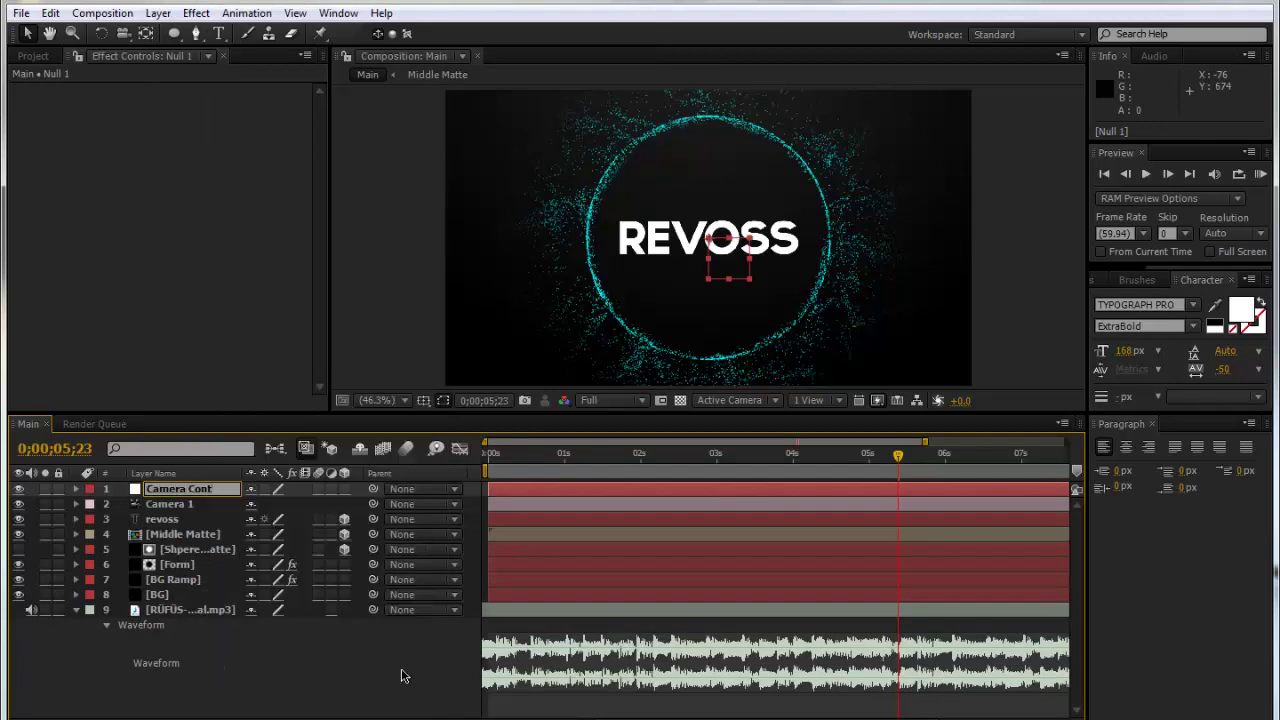
pyautogui.write('rols')
pyautogui.press('Return')
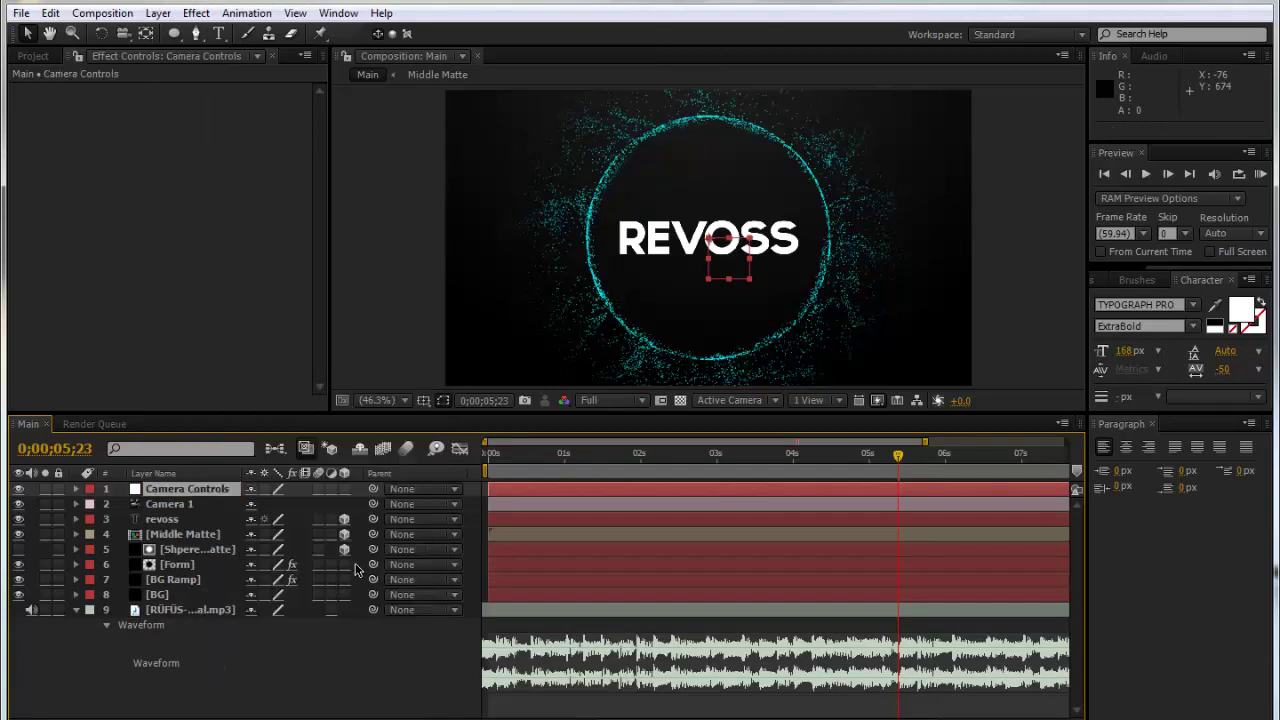
pyautogui.click(168, 505)
pyautogui.moveTo(373, 504); pyautogui.dragTo(201, 486)
# - Keyframe Camera Controls' Y Rotation at 90° at 0;00;00;00
pyautogui.click(199, 490)
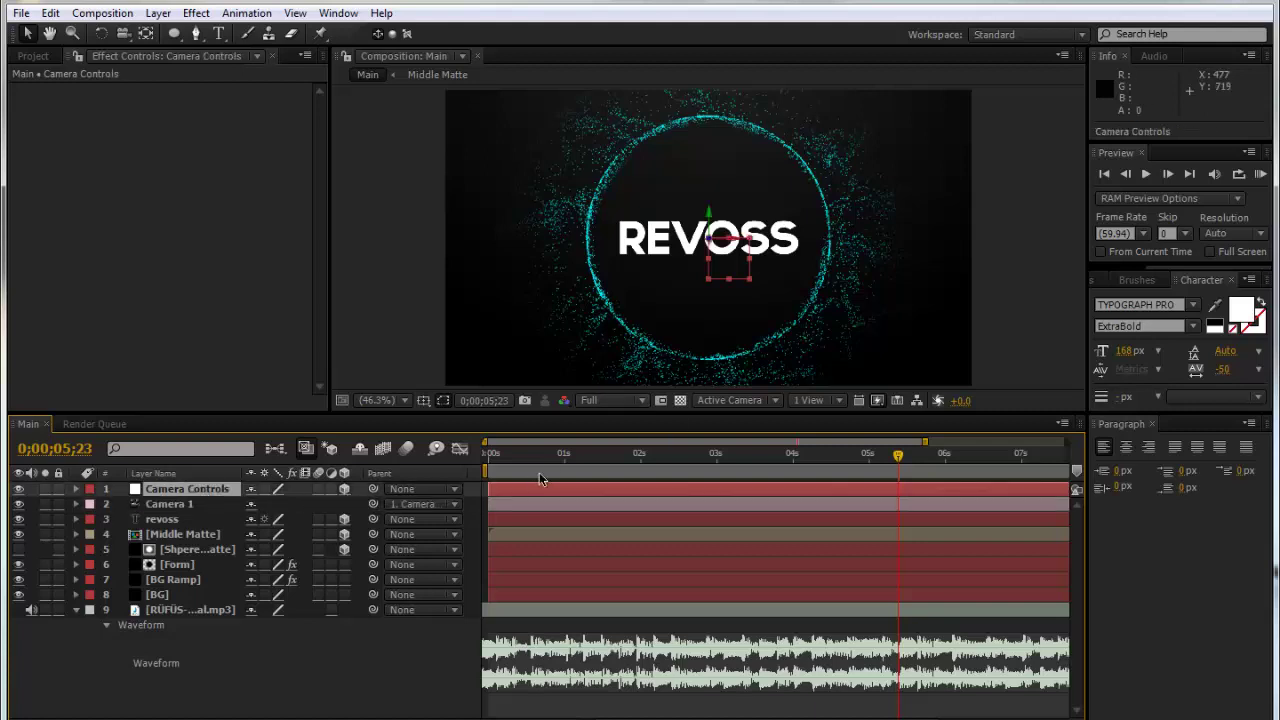
pyautogui.click(490, 452)
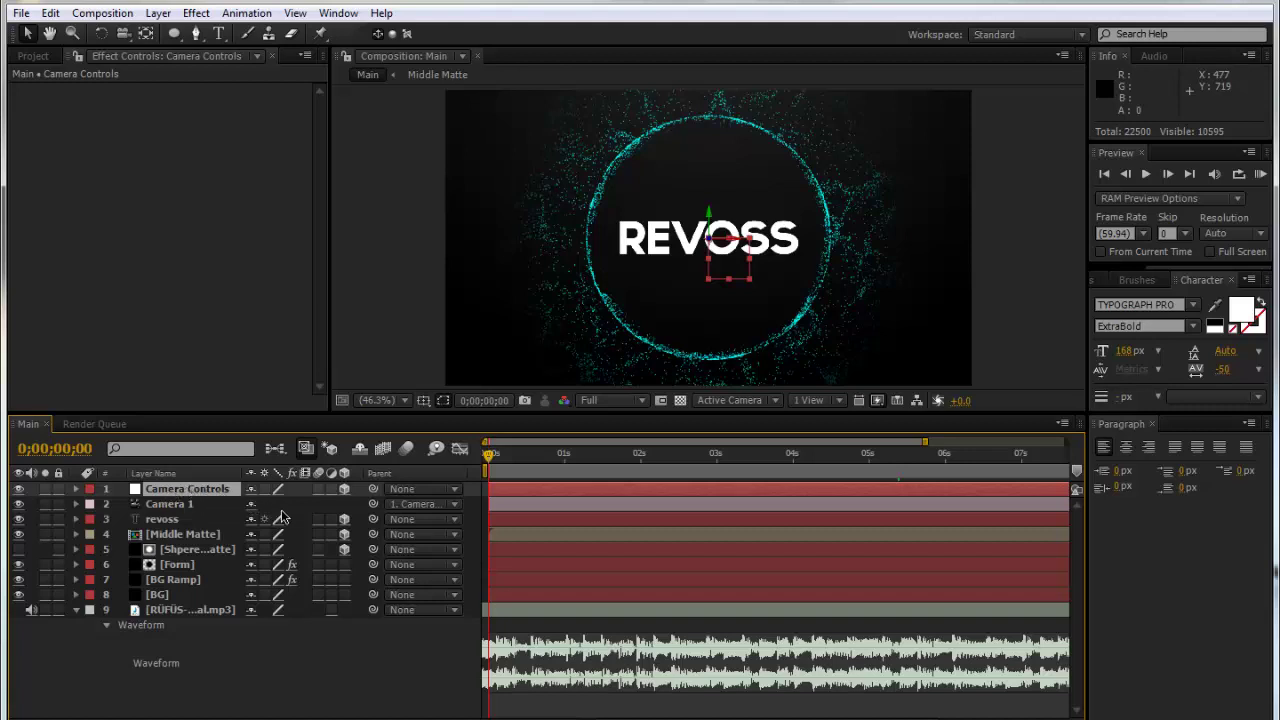
pyautogui.press('r')
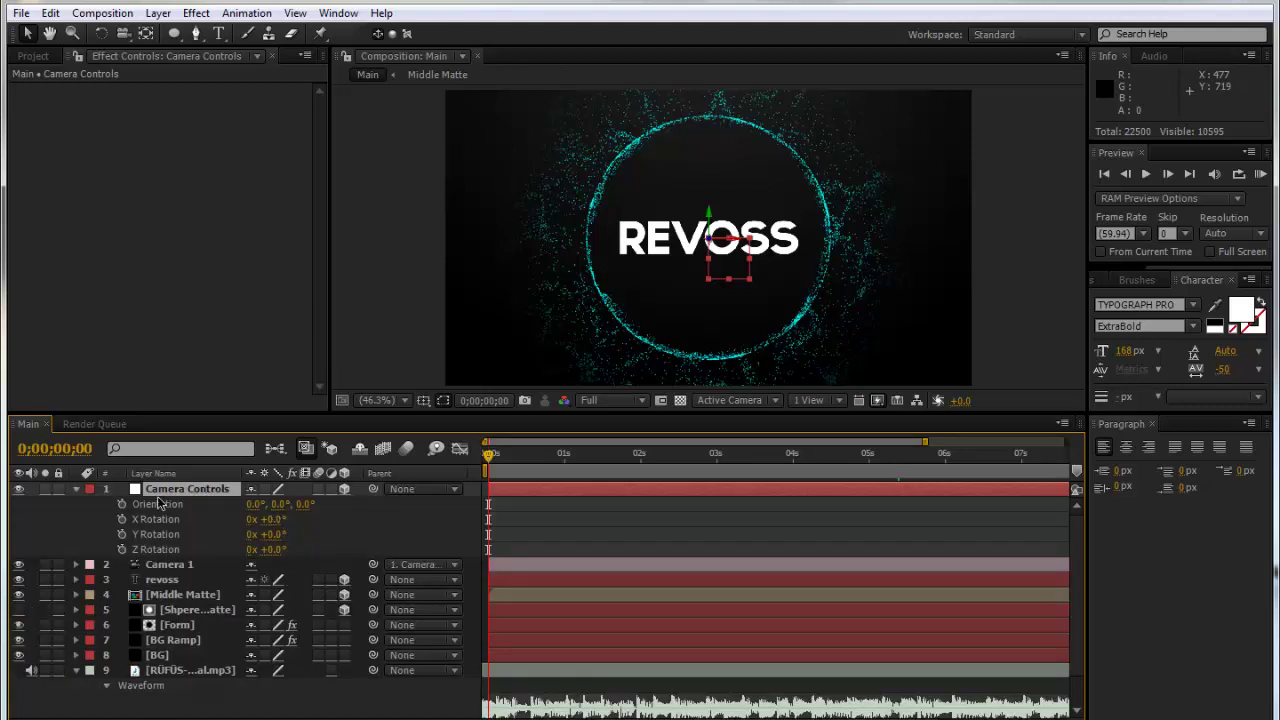
pyautogui.click(122, 535)
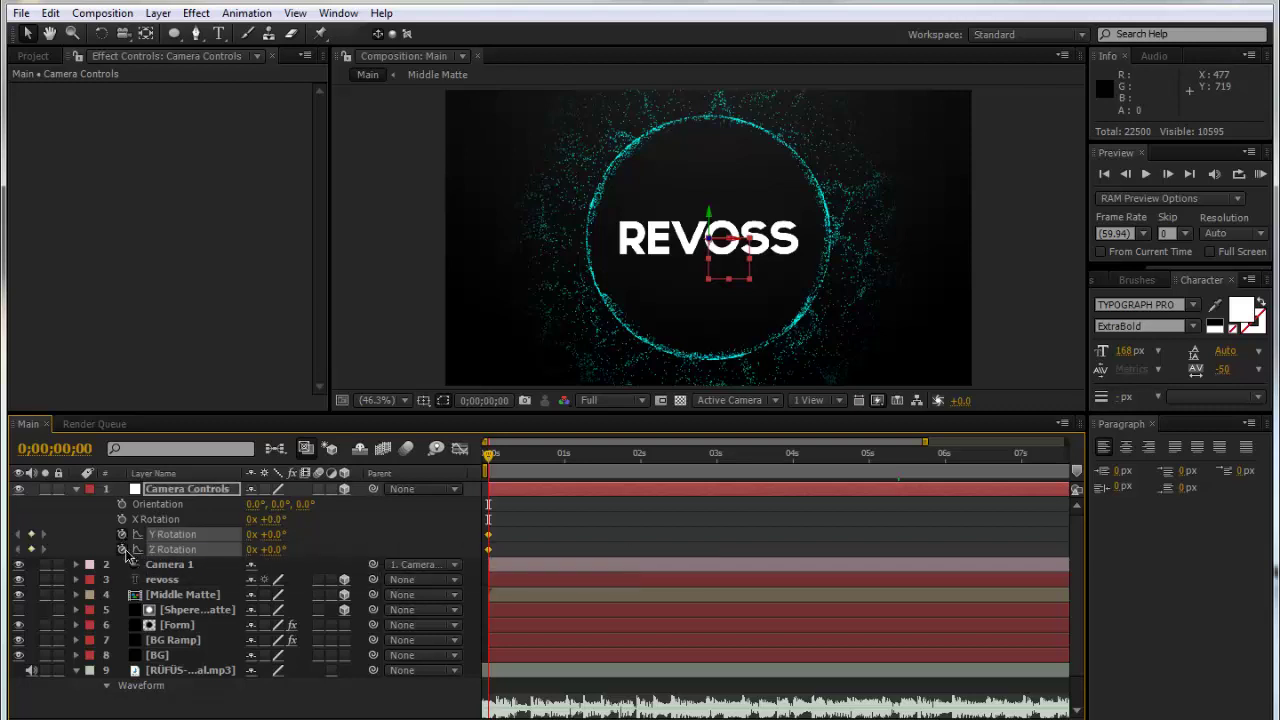
pyautogui.click(122, 549)
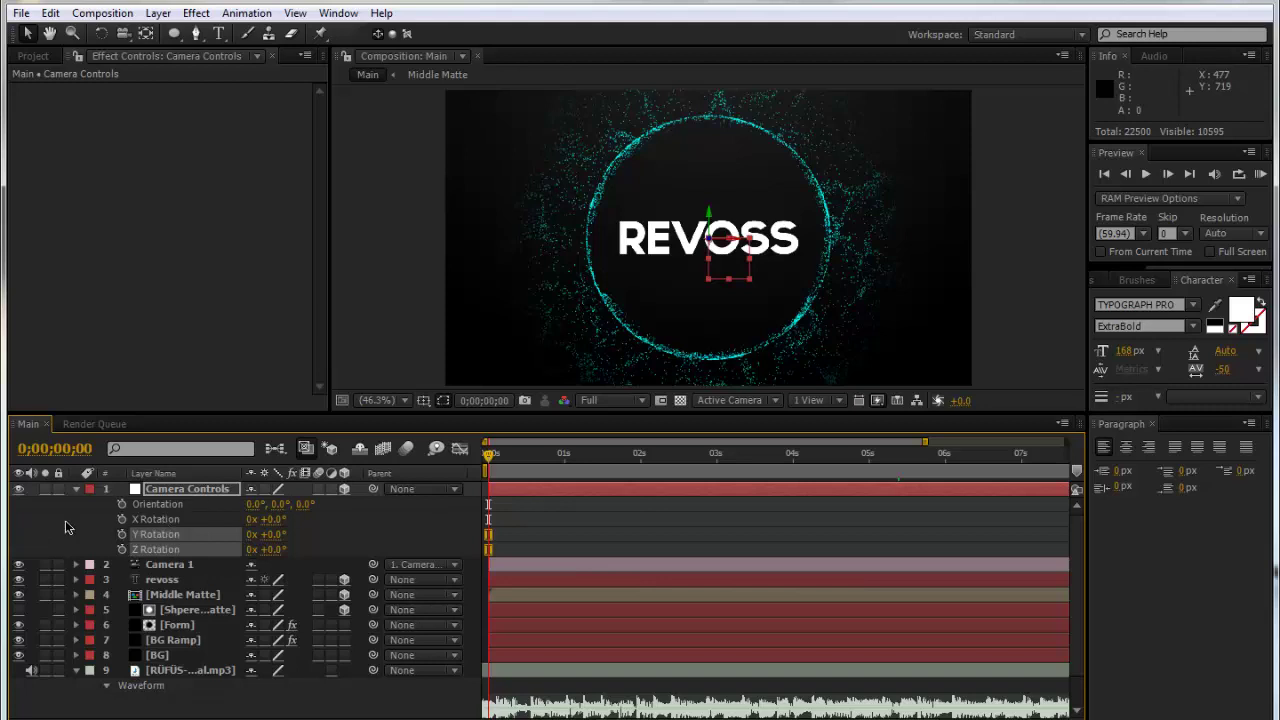
pyautogui.click(122, 549)
pyautogui.click(165, 534)
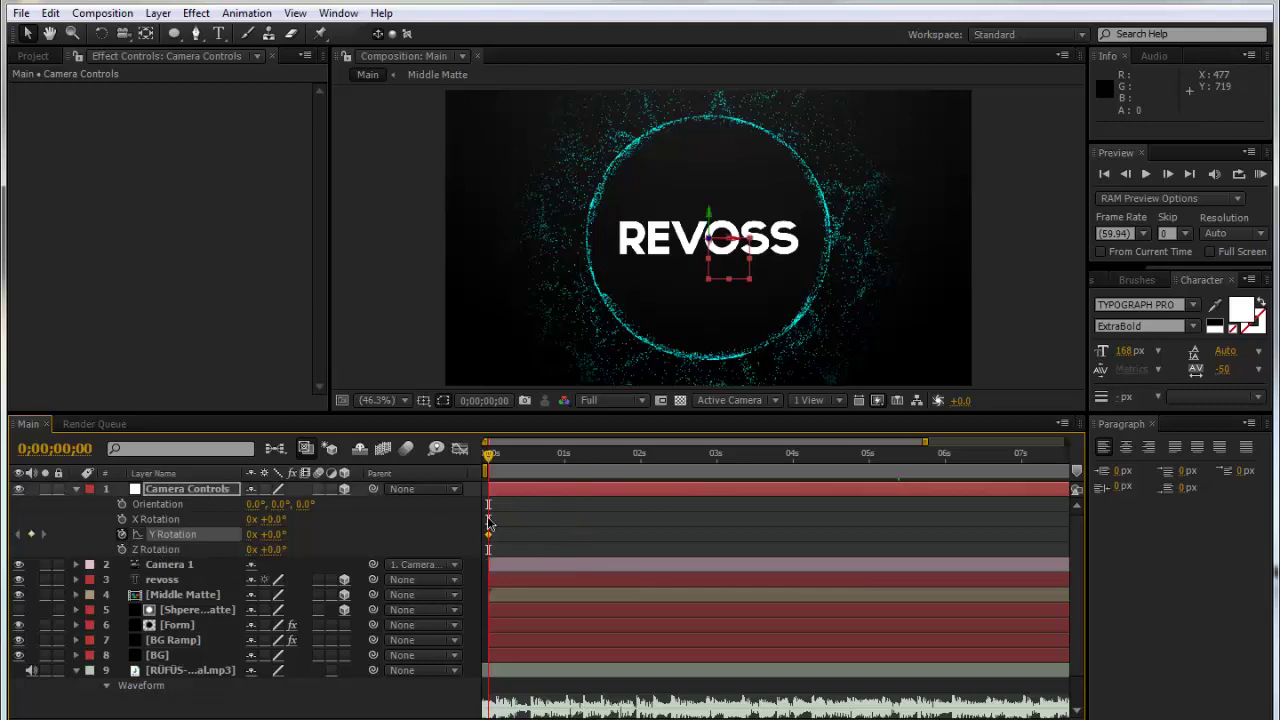
pyautogui.click(274, 534)
pyautogui.write('90')
pyautogui.press('Return')
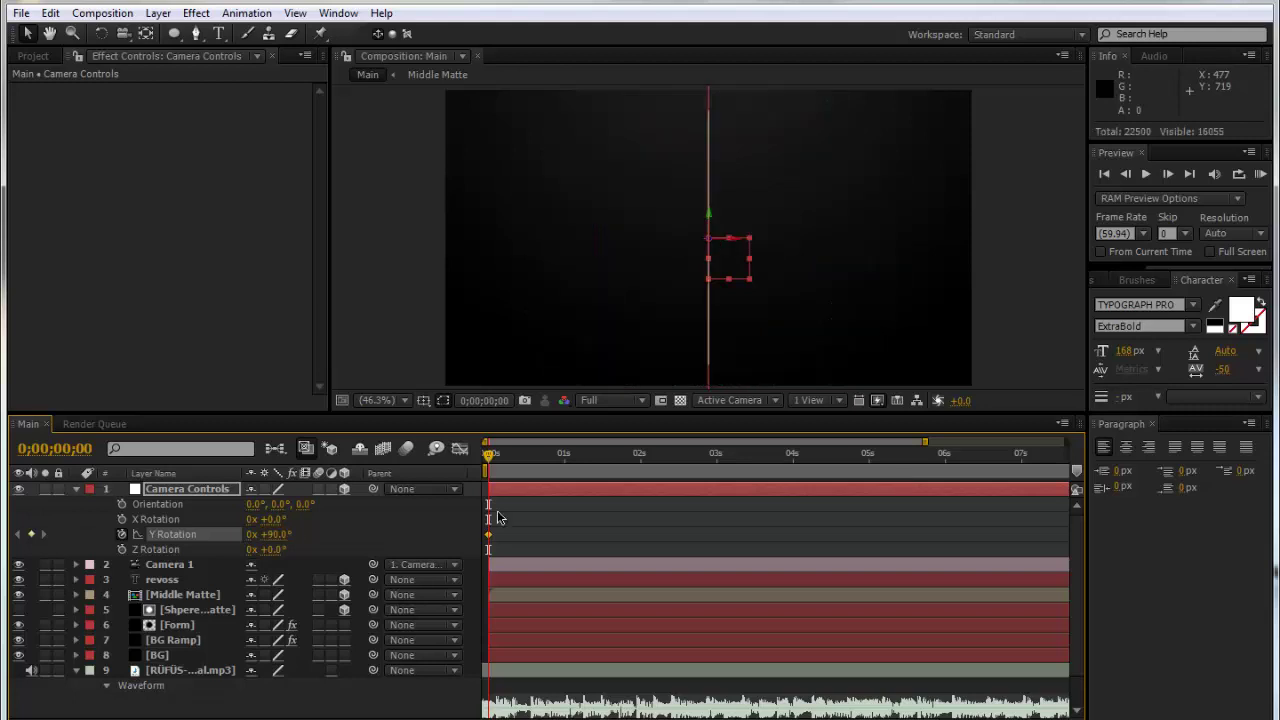
# - Add a +20° Y Rotation keyframe at 0;00;00;30
pyautogui.click(506, 320)
pyautogui.click(709, 609)
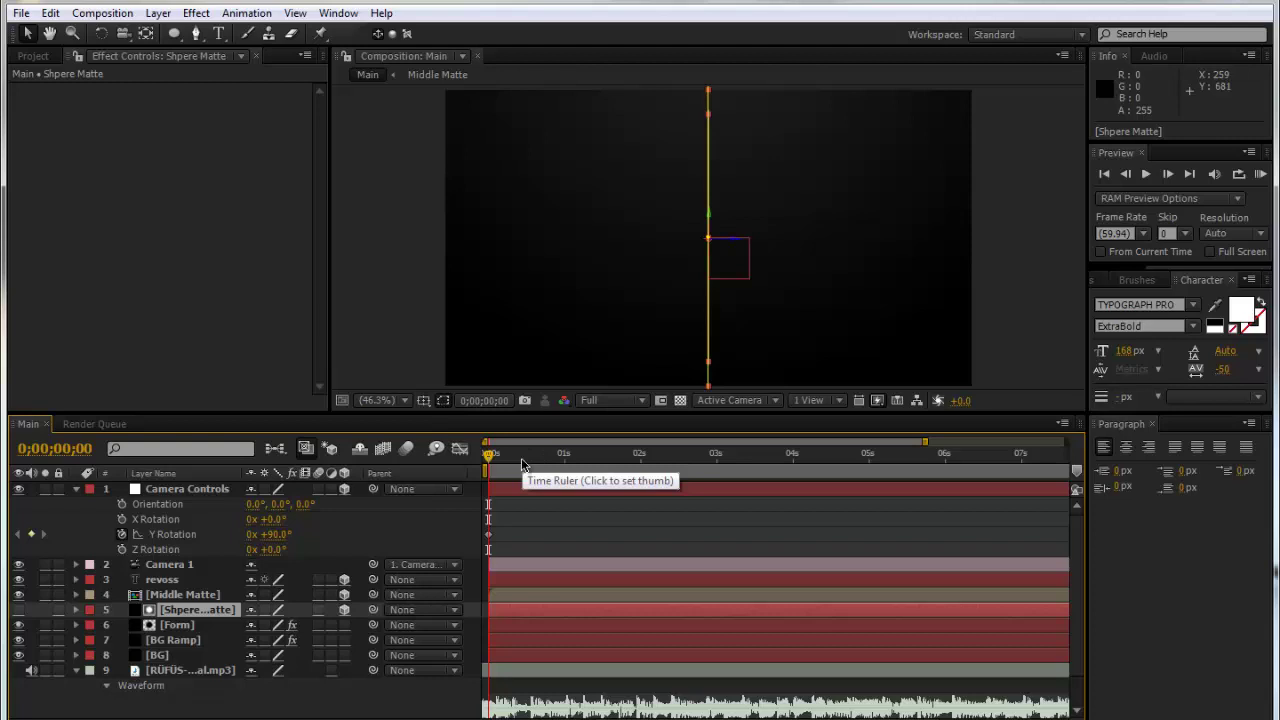
pyautogui.moveTo(521, 463); pyautogui.dragTo(524, 463)
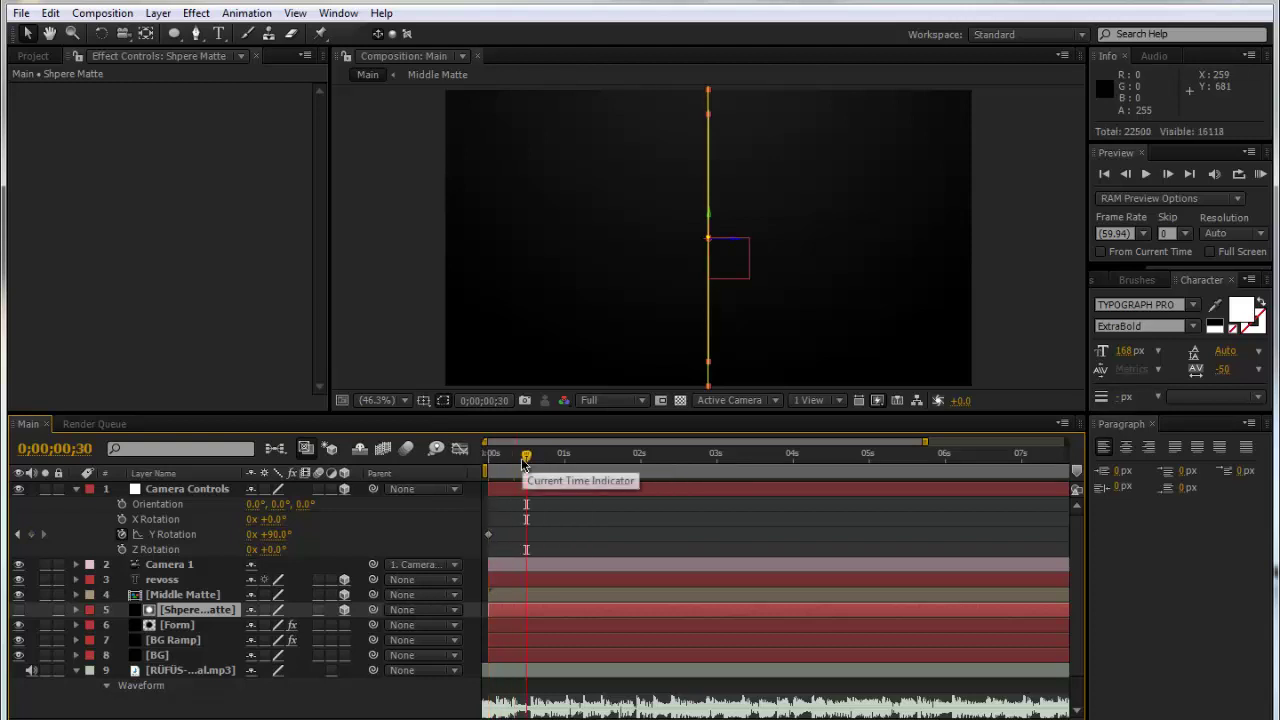
pyautogui.click(277, 533)
pyautogui.write('20')
pyautogui.press('Return')
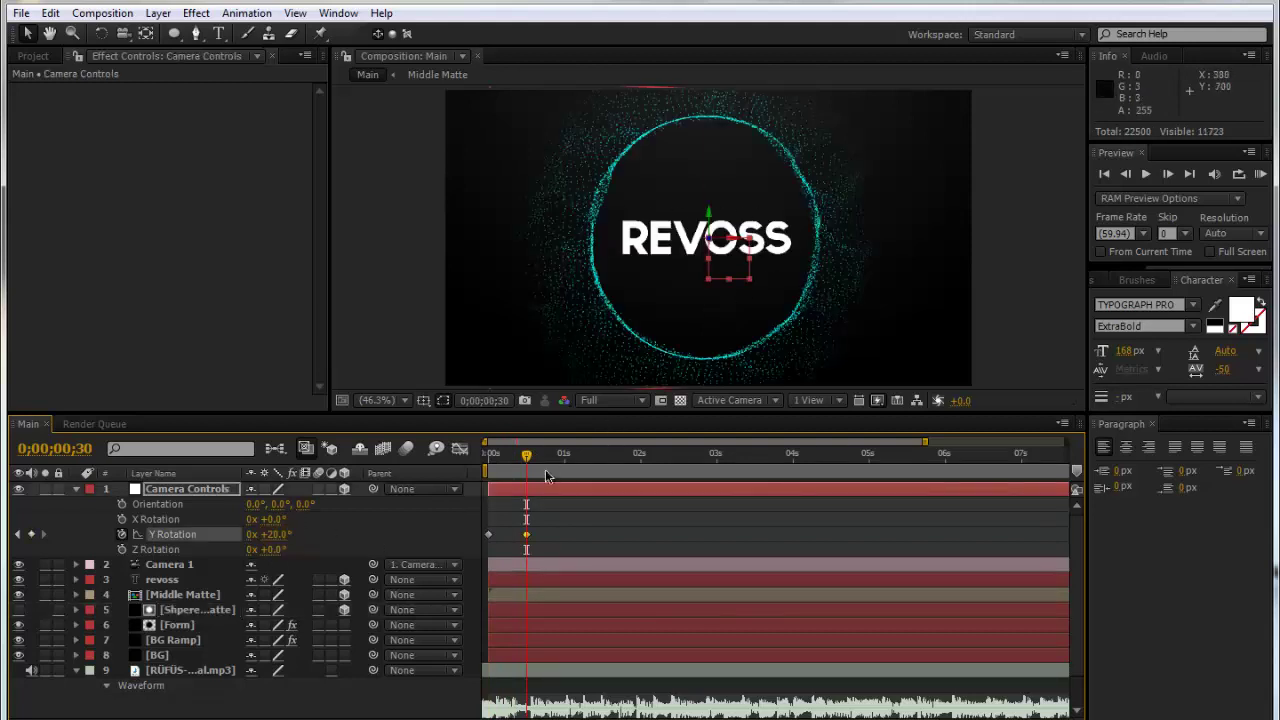
# - Add a -20° Y Rotation keyframe at 0;00;02;00 and preview the swing
pyautogui.moveTo(527, 466)
pyautogui.mouseDown()
pyautogui.moveTo(487, 472)
pyautogui.moveTo(521, 483)
pyautogui.mouseUp()
pyautogui.click(638, 454)
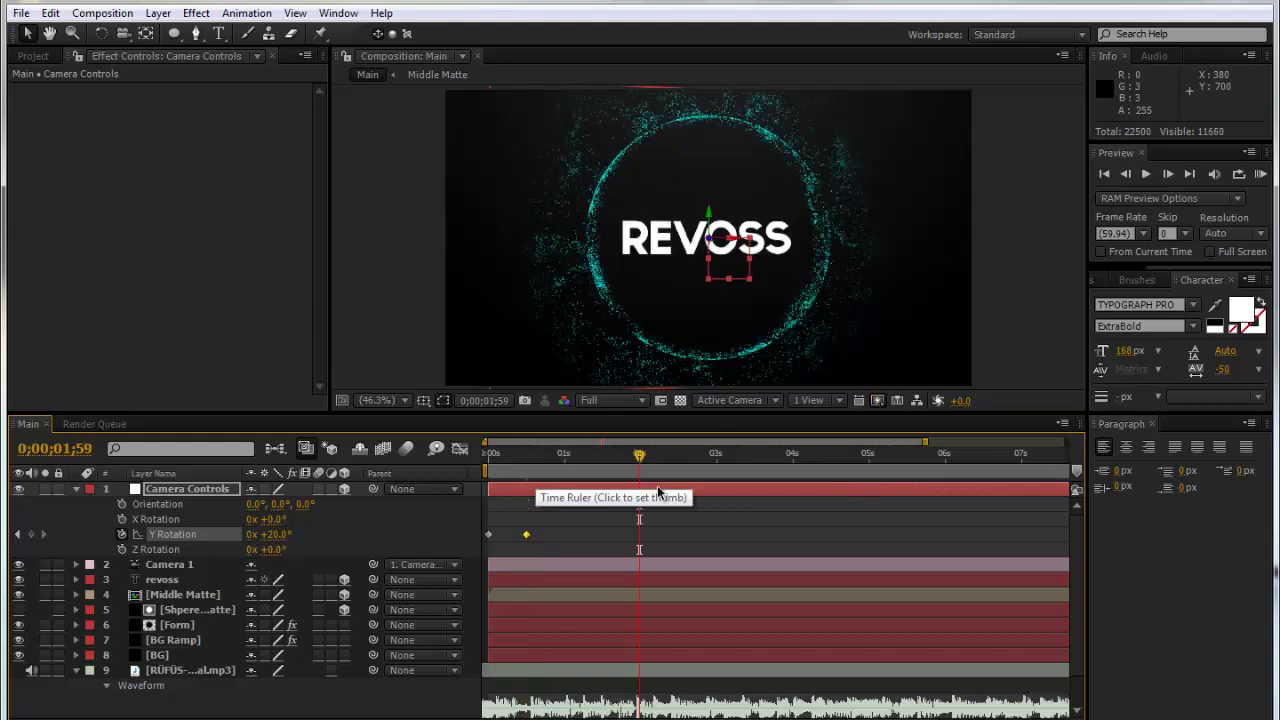
pyautogui.press('pagedown')
pyautogui.click(275, 534)
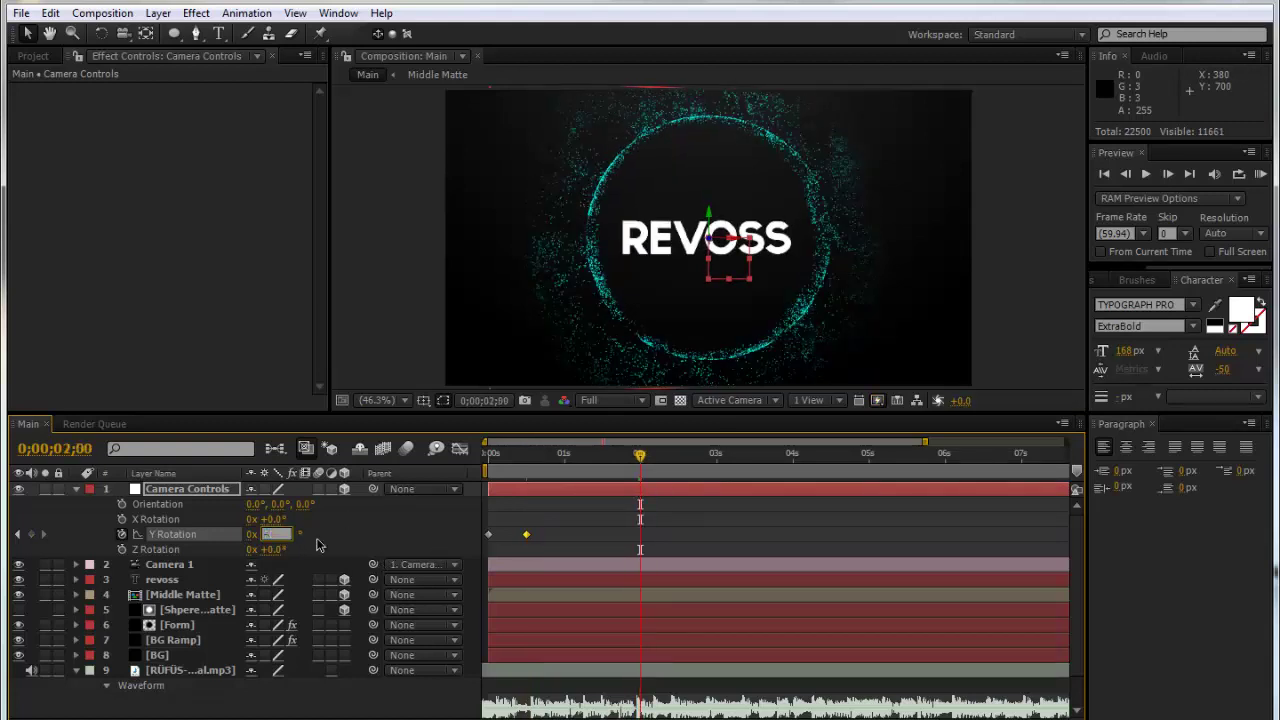
pyautogui.press('Return')
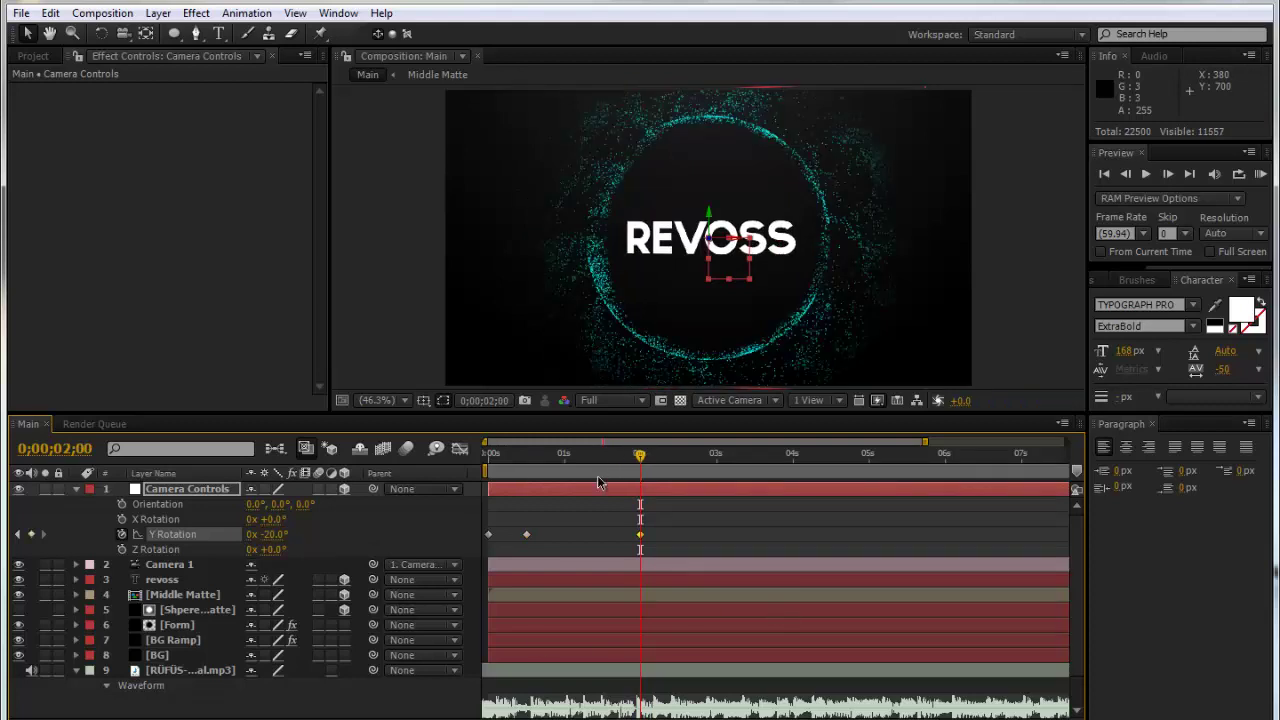
pyautogui.moveTo(625, 475); pyautogui.dragTo(597, 476)
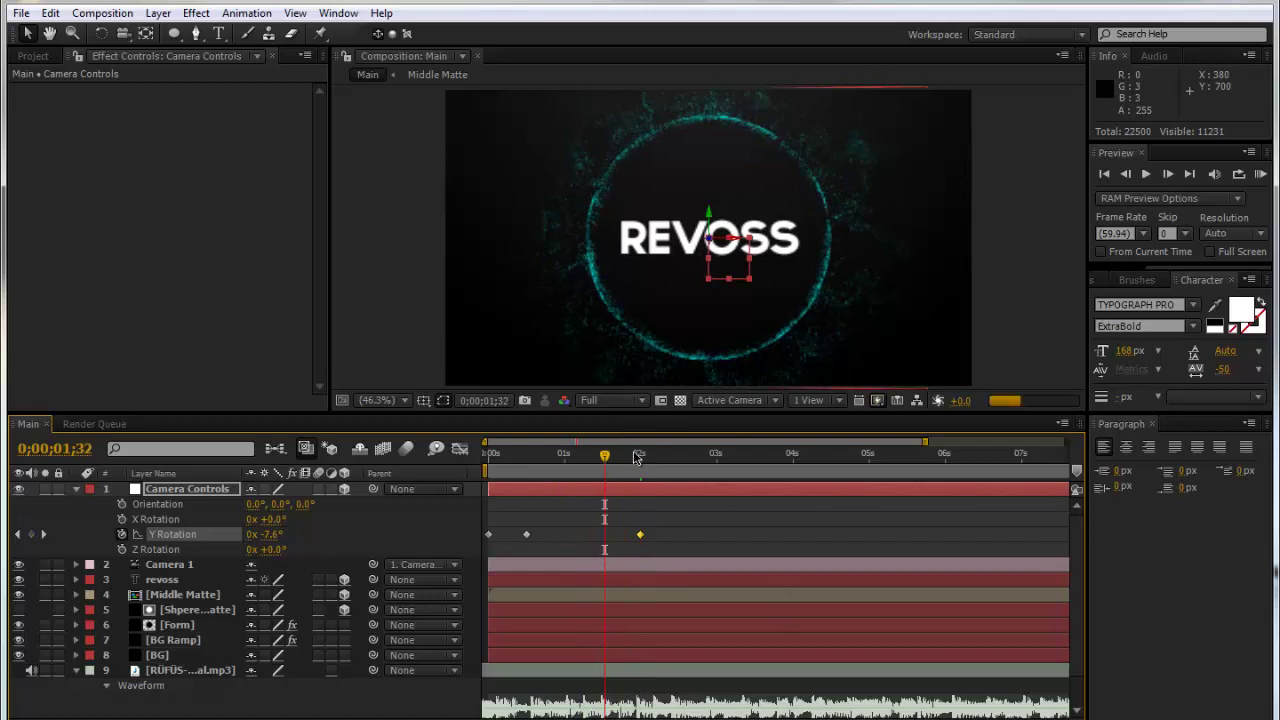
# - Add camera Y Rotation keyframes of -90° at 2;30 and -160° at 3;00
pyautogui.click(640, 457)
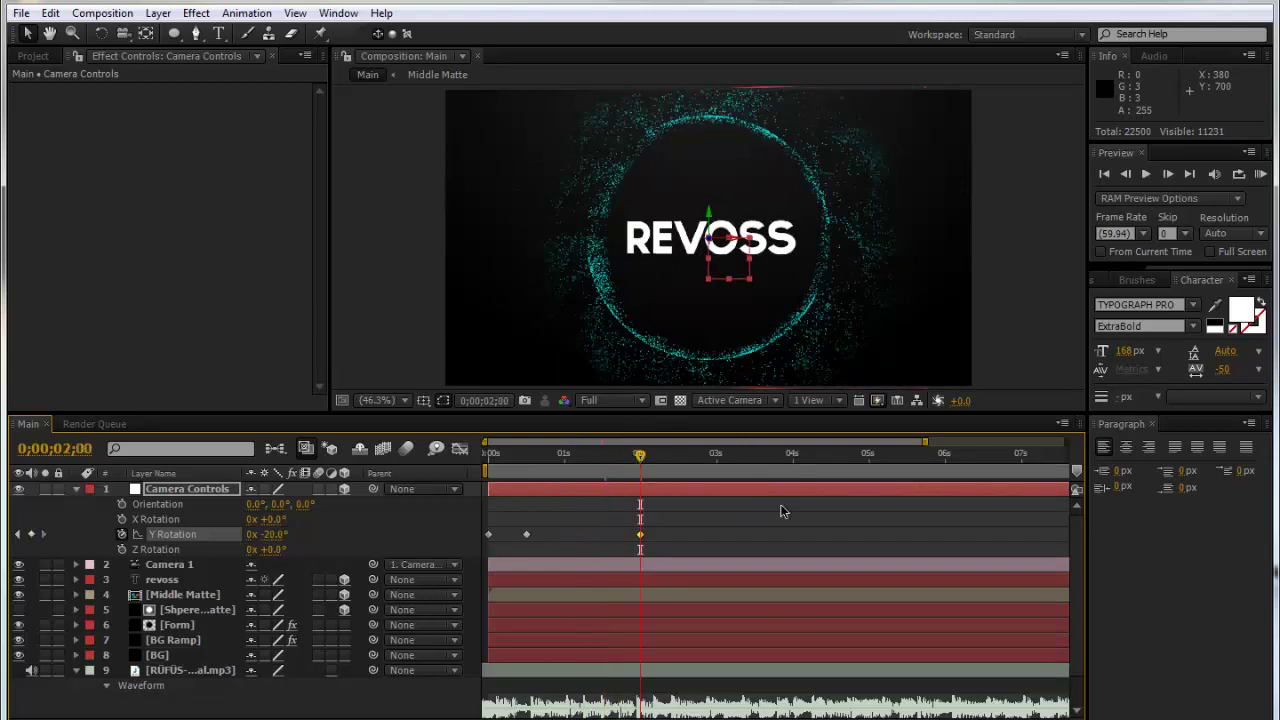
pyautogui.press('space')
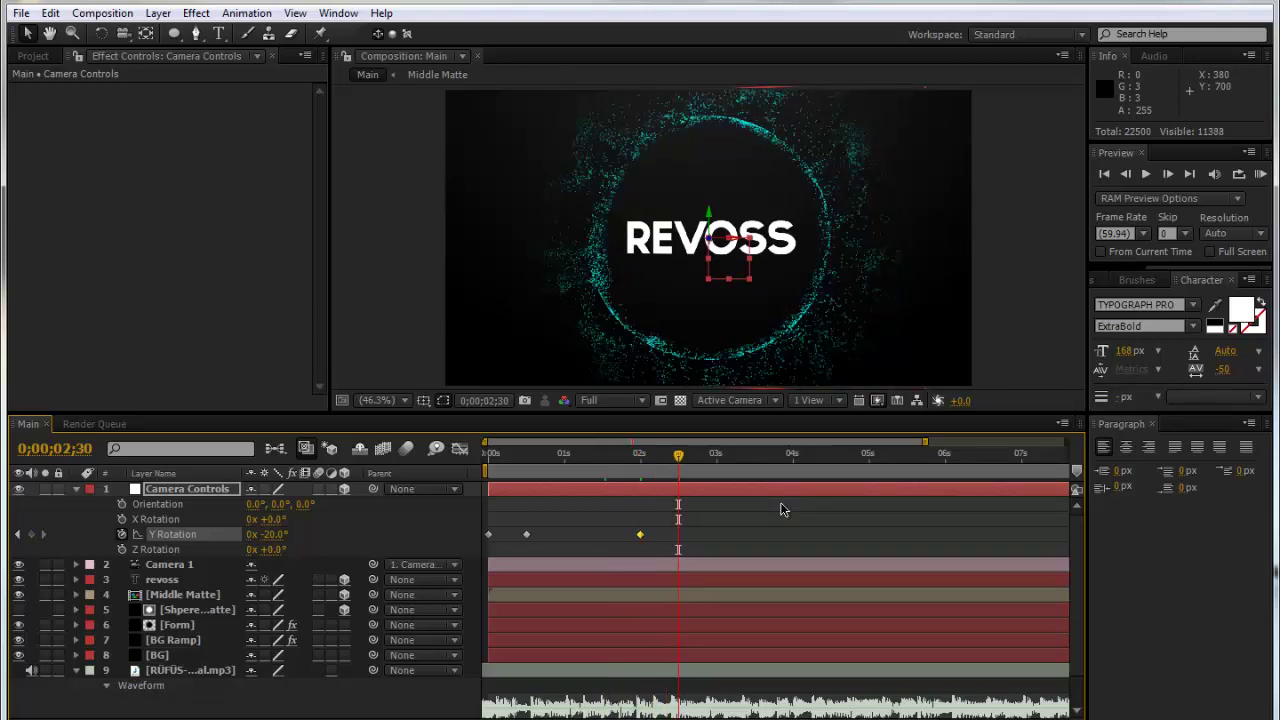
pyautogui.click(270, 536)
pyautogui.press('Return')
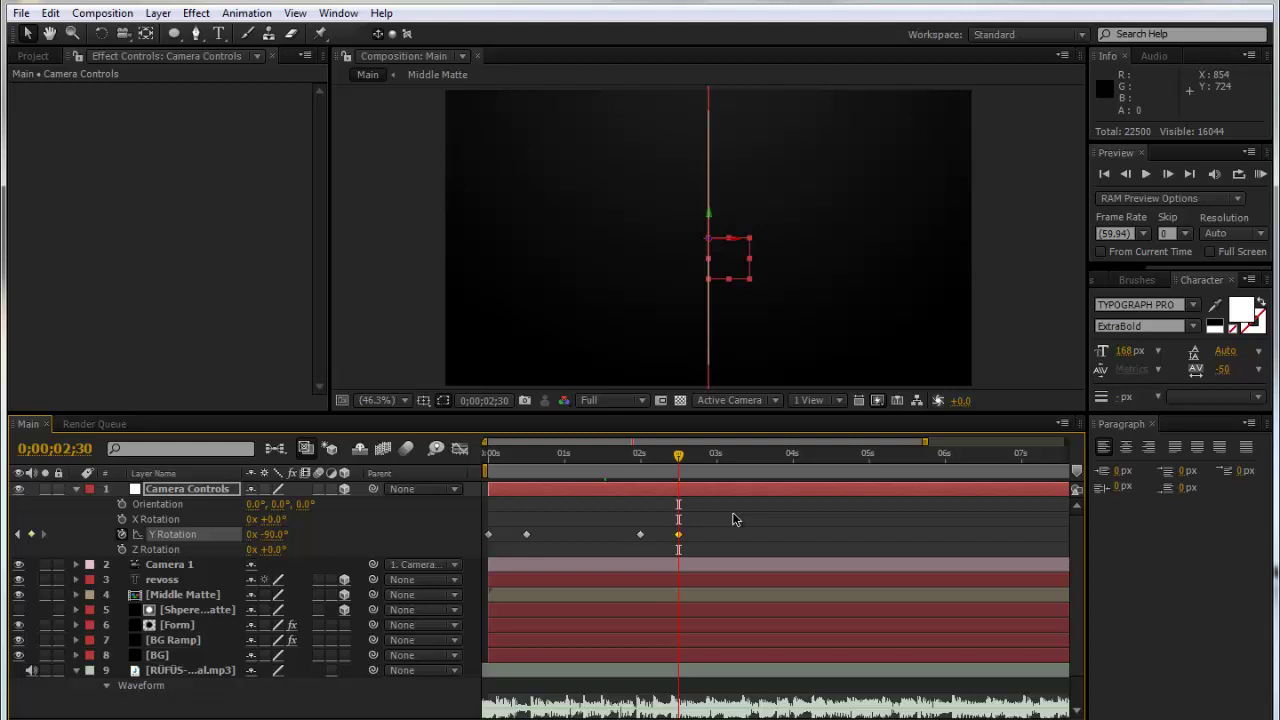
pyautogui.press('KP_0')
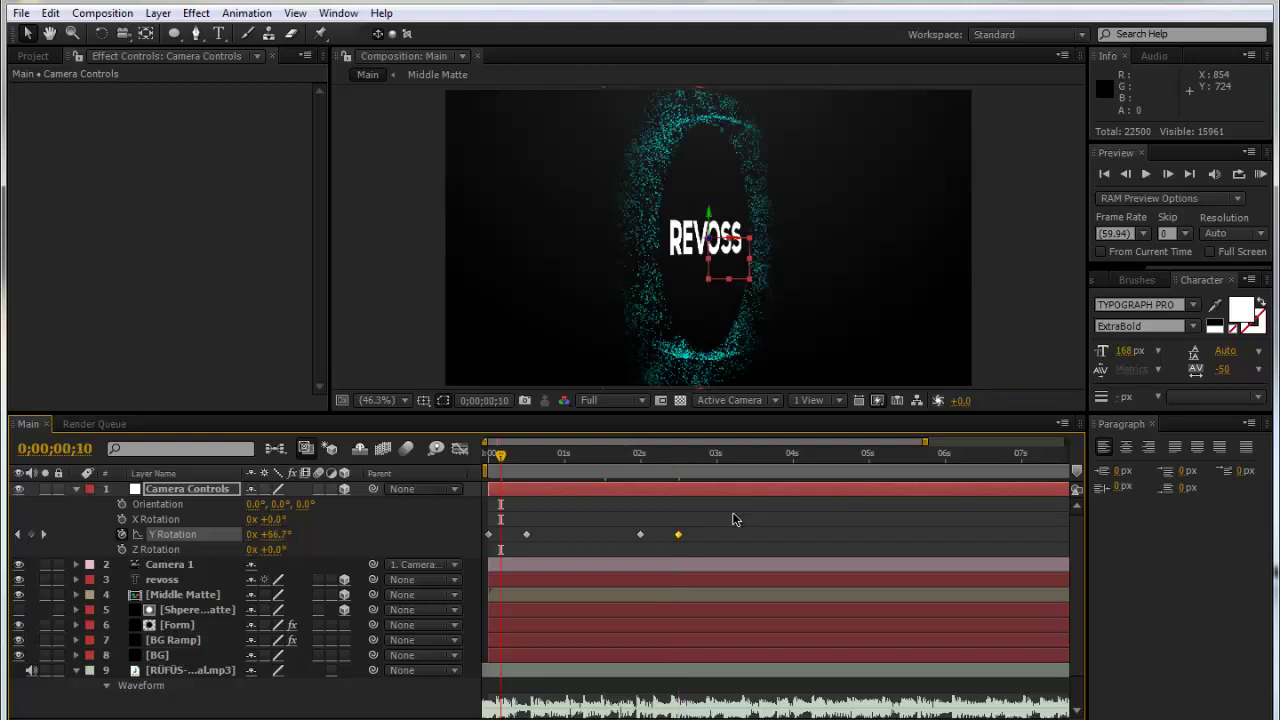
pyautogui.moveTo(701, 478); pyautogui.dragTo(700, 540)
pyautogui.hotkey('shift', 'pagedown')
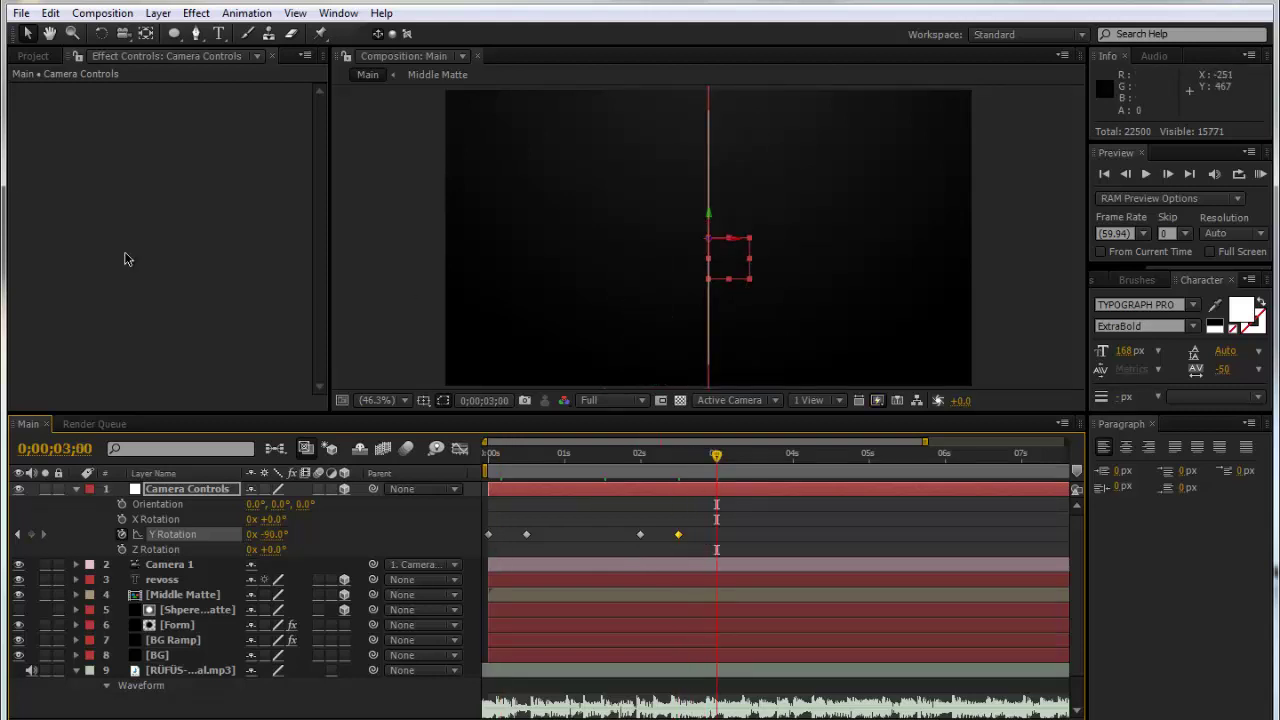
pyautogui.click(270, 535)
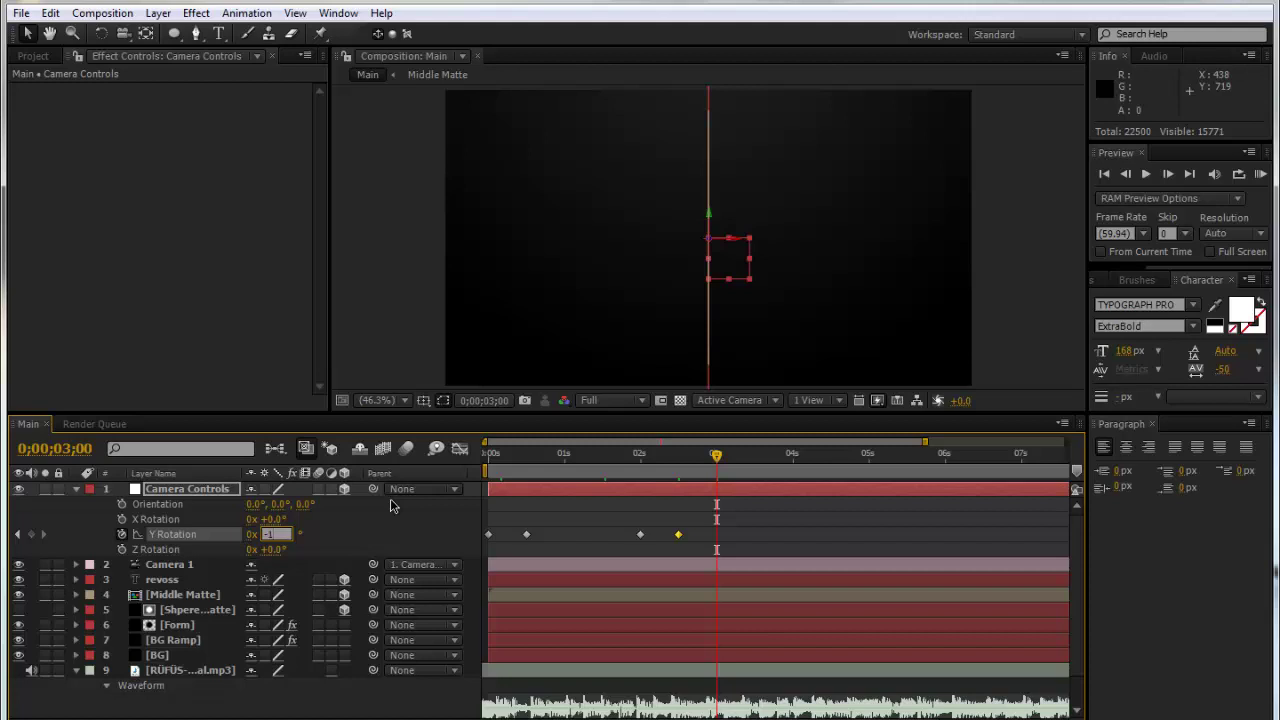
pyautogui.press('Return')
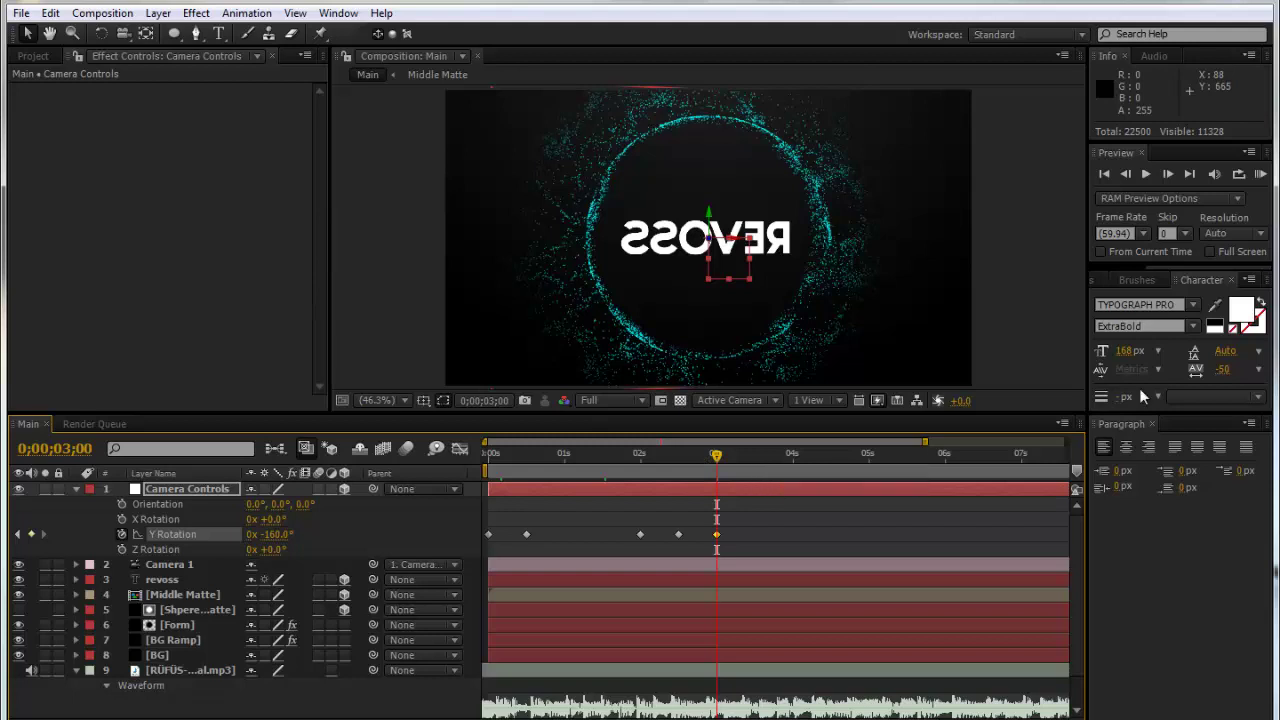
# - Add Y Rotation keyframes of -200° at 4;30 and -270° at 5;00, then preview the spin
pyautogui.click(831, 463)
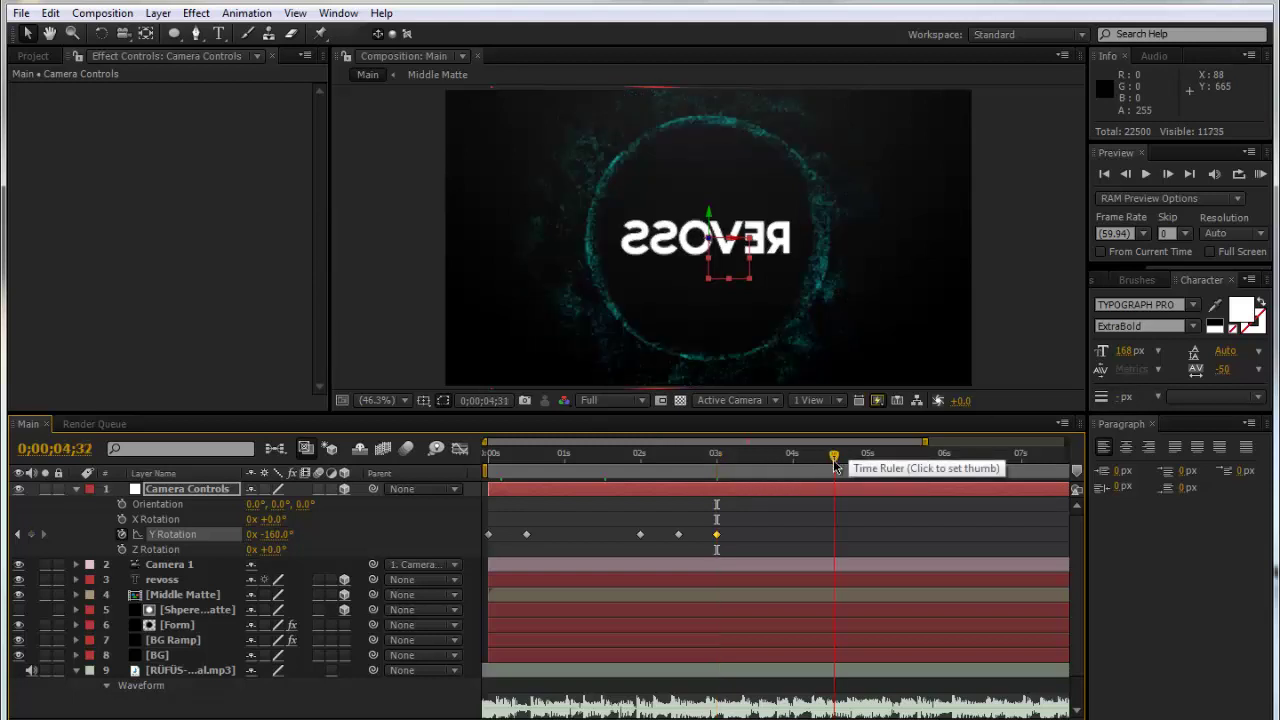
pyautogui.press('pageup')
pyautogui.press('pageup')
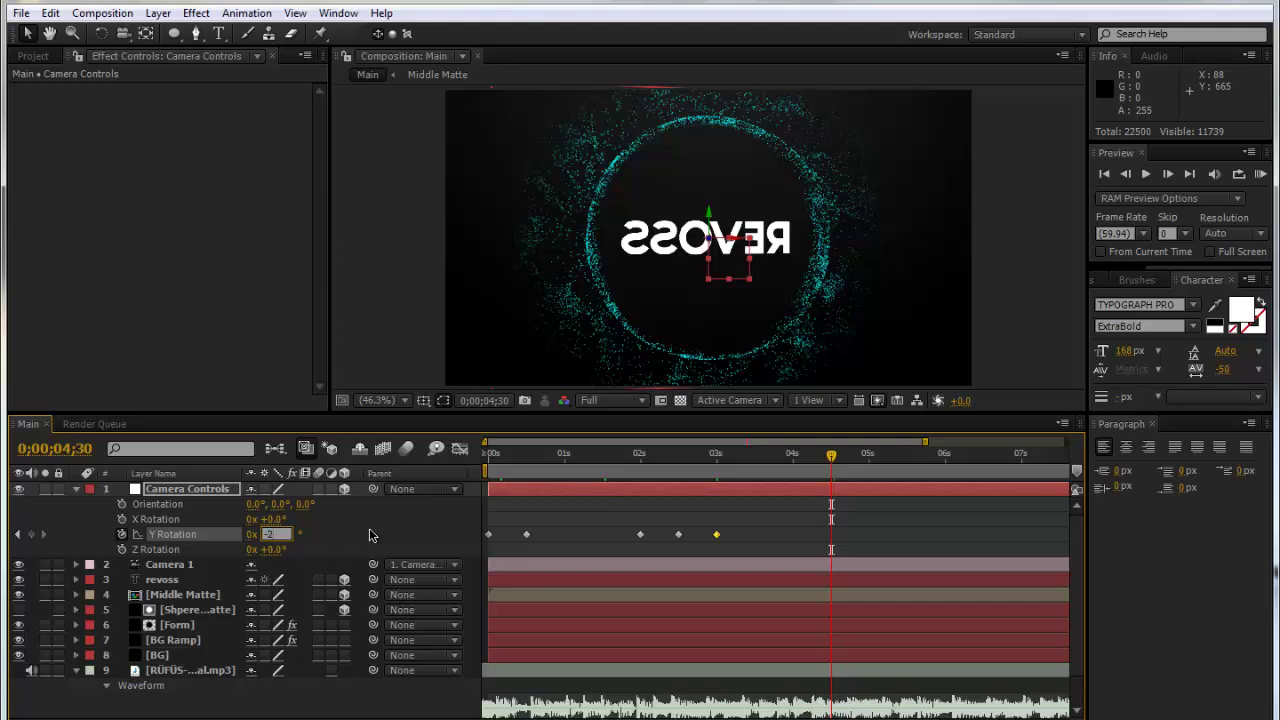
pyautogui.write('00')
pyautogui.press('Return')
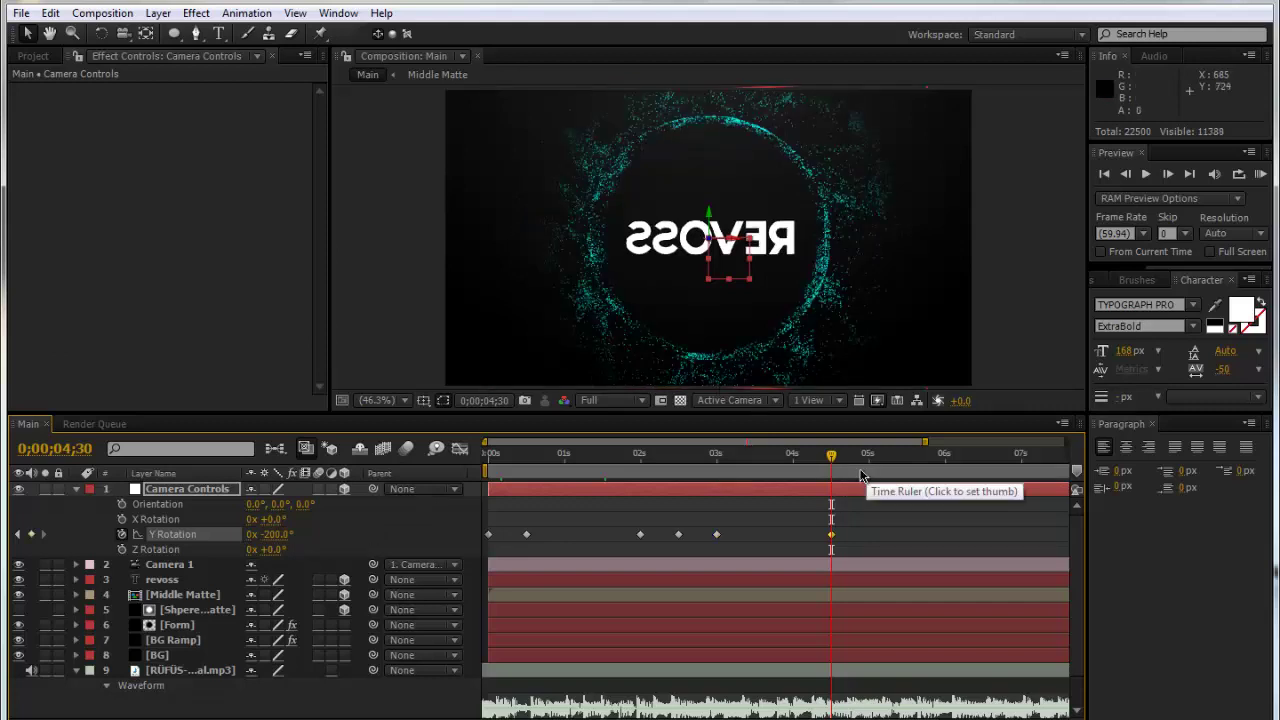
pyautogui.moveTo(831, 456); pyautogui.dragTo(869, 457)
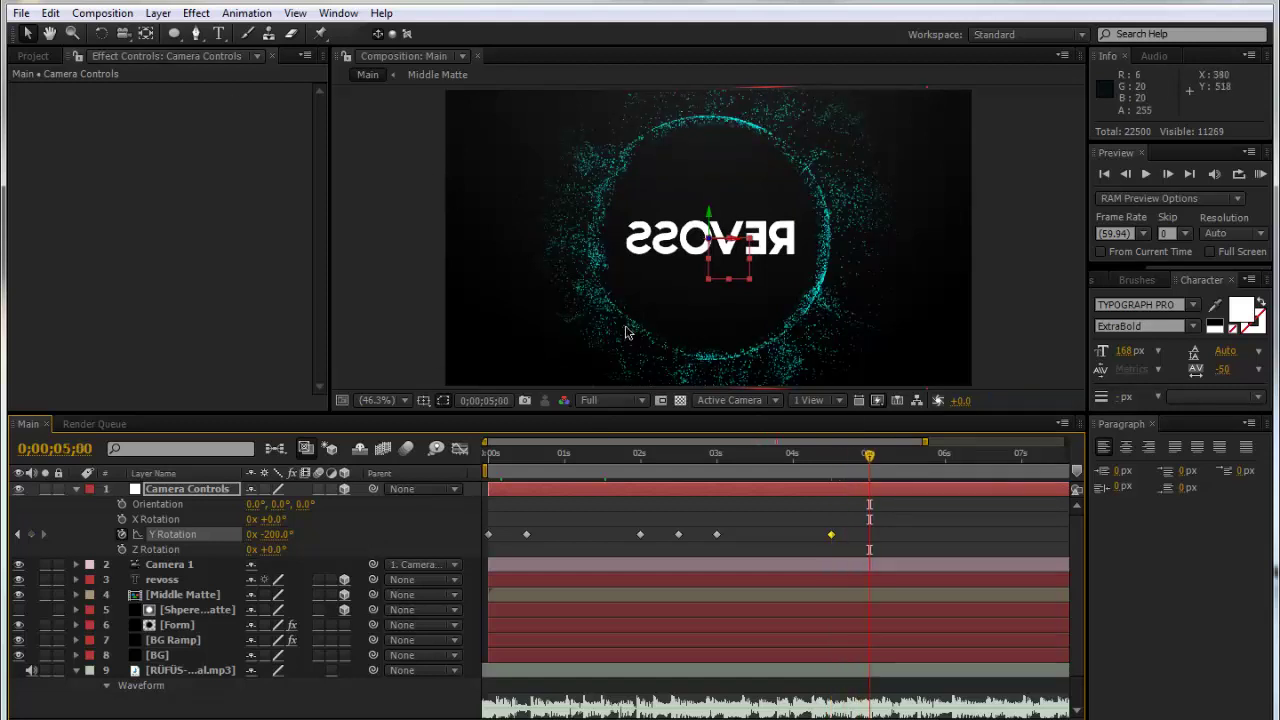
pyautogui.click(272, 535)
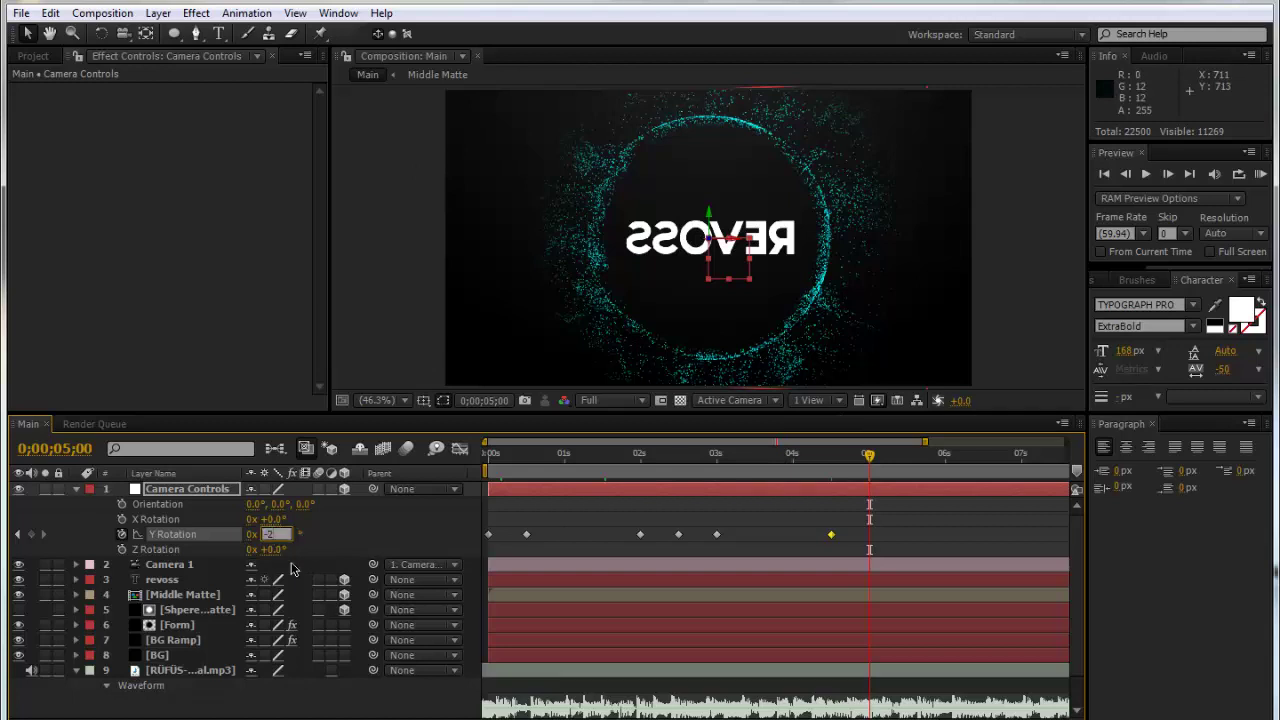
pyautogui.press('Return')
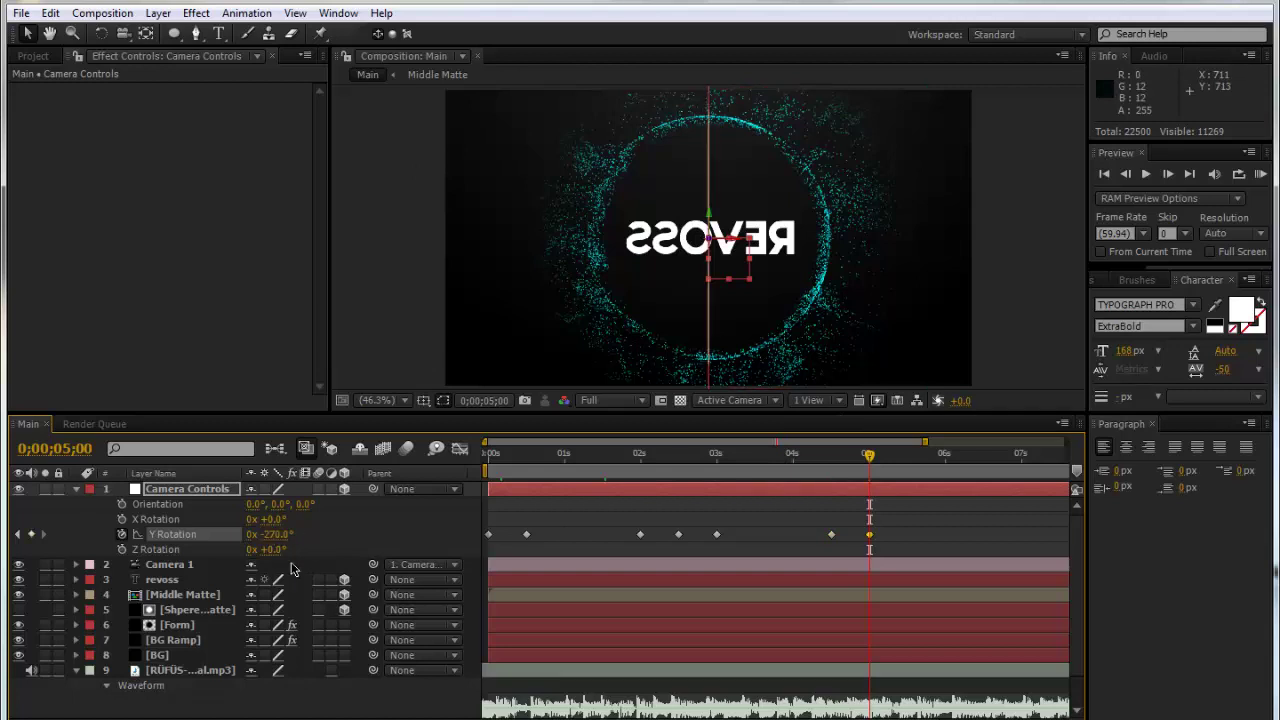
pyautogui.moveTo(508, 466); pyautogui.dragTo(765, 454)
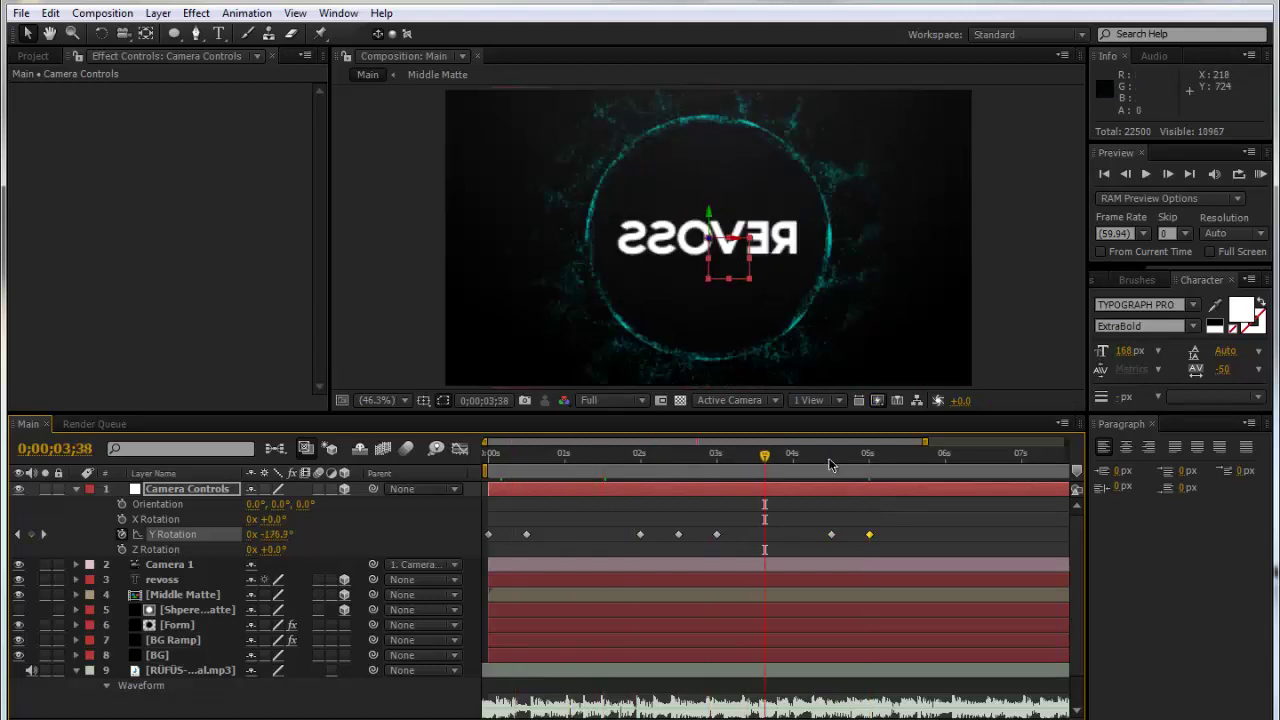
# - Trim the revoss title layer to end at 0;00;02;30
pyautogui.click(679, 455)
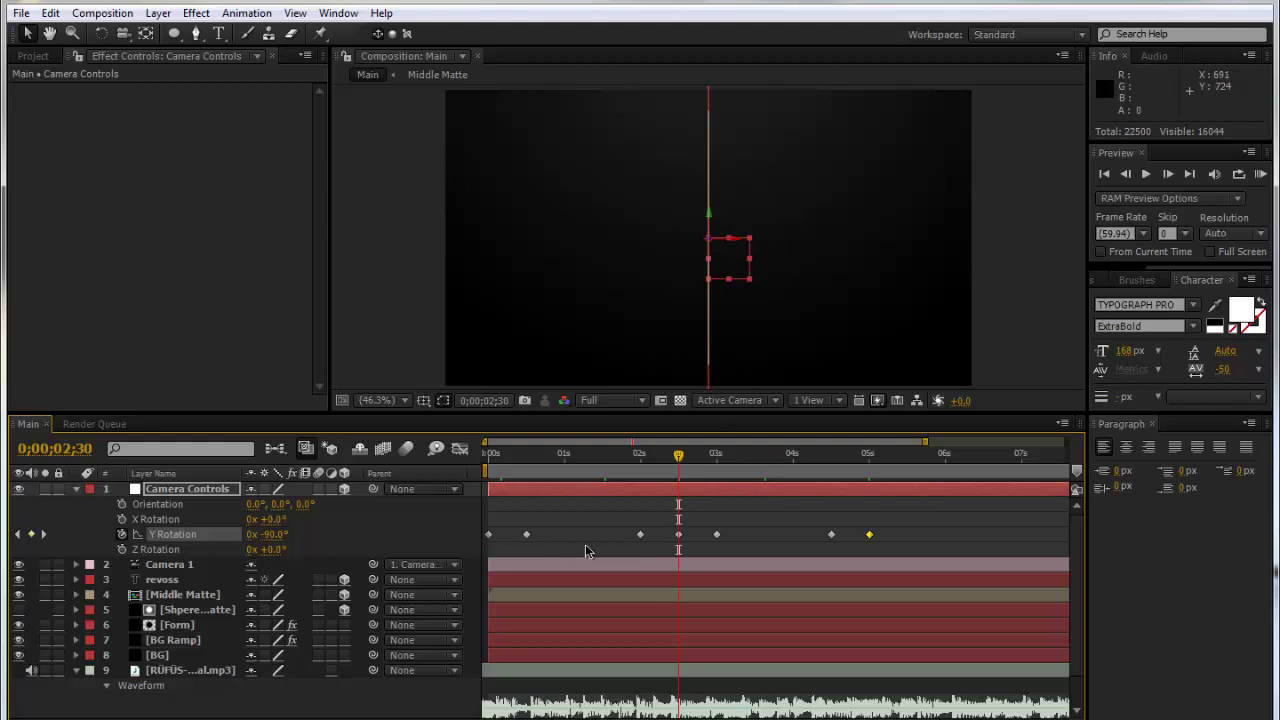
pyautogui.click(563, 585)
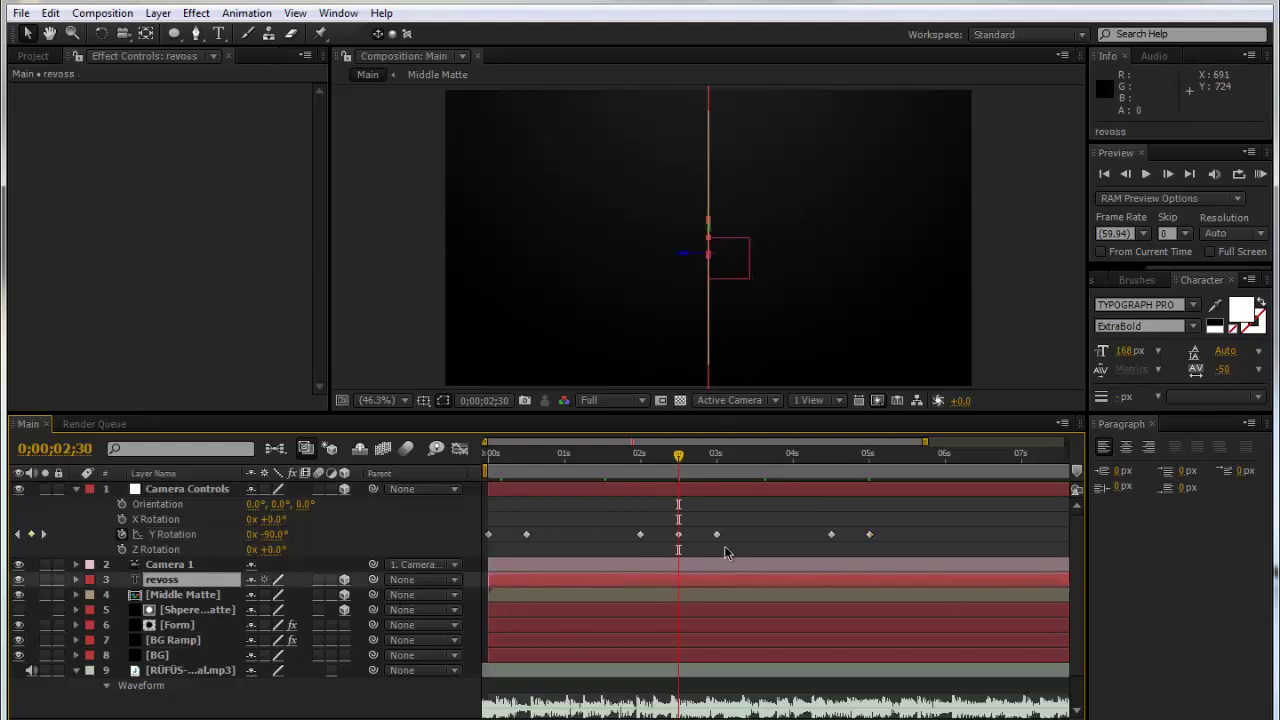
pyautogui.hotkey('alt', ']')
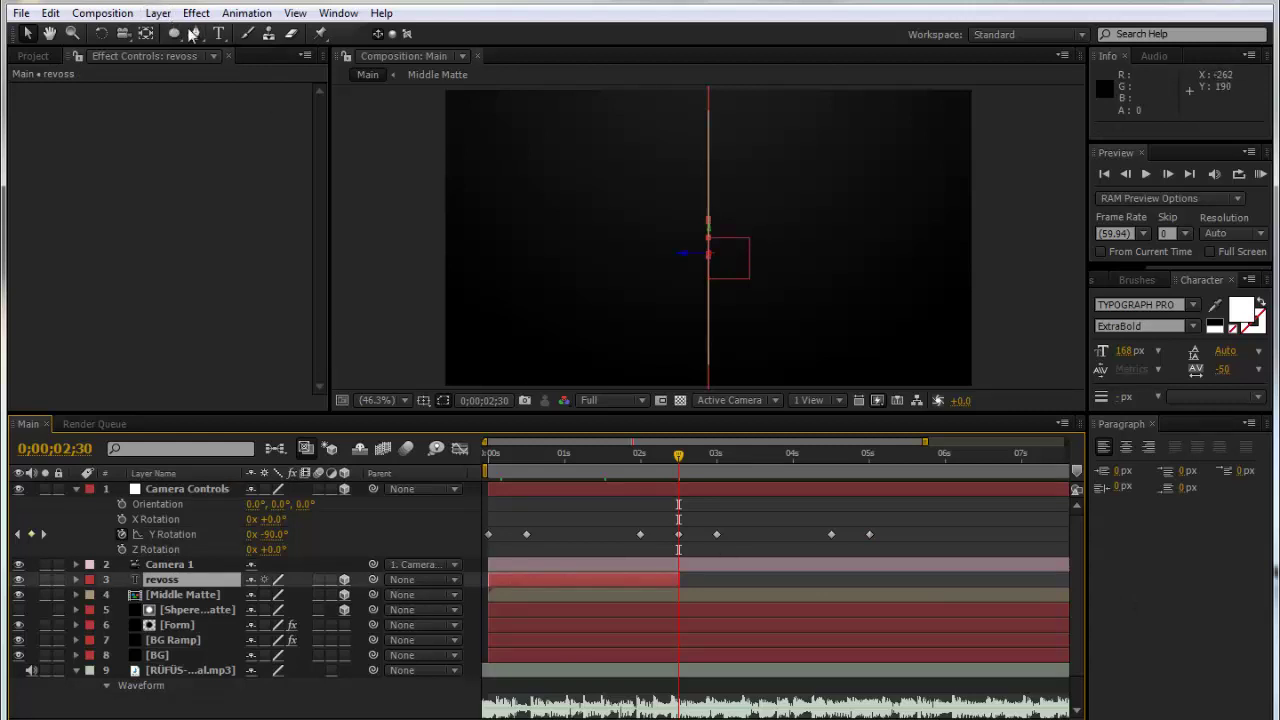
# - Create a smaller TUTORIAL text layer starting at 2;30, placed below Camera 1
pyautogui.click(219, 33)
pyautogui.click(619, 226)
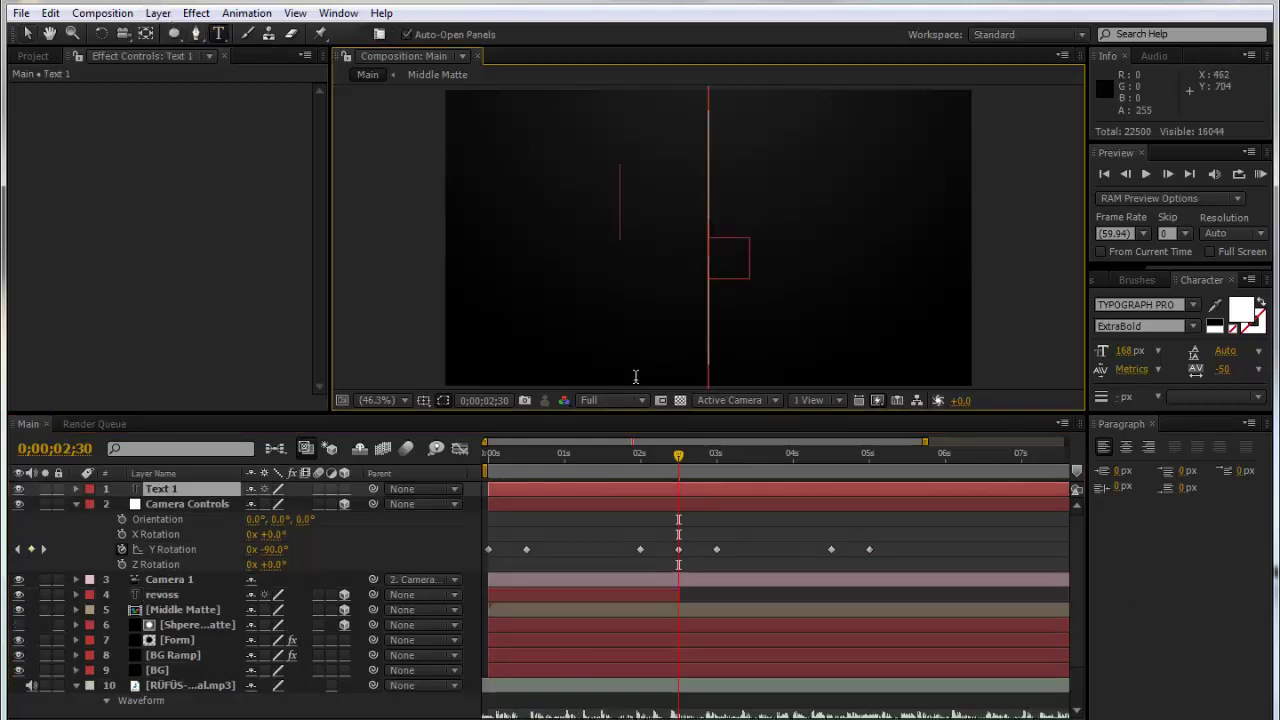
pyautogui.write('TUTORIAL')
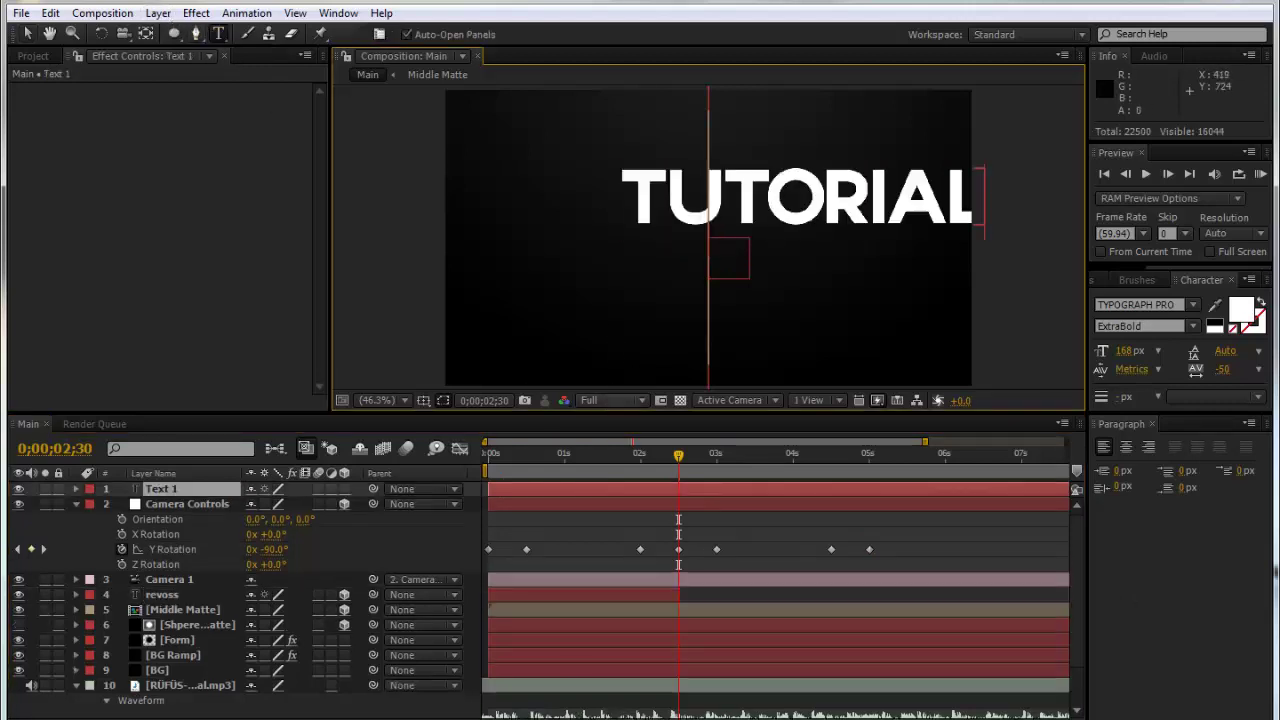
pyautogui.click(28, 33)
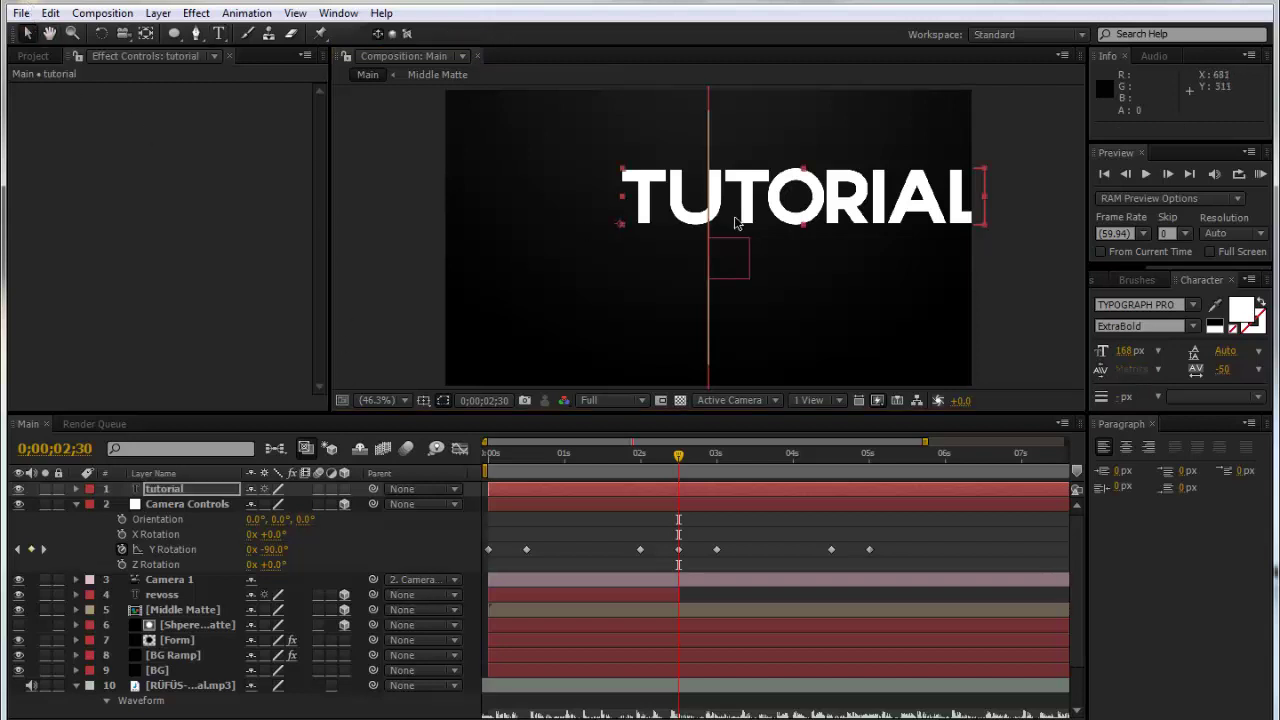
pyautogui.click(960, 186)
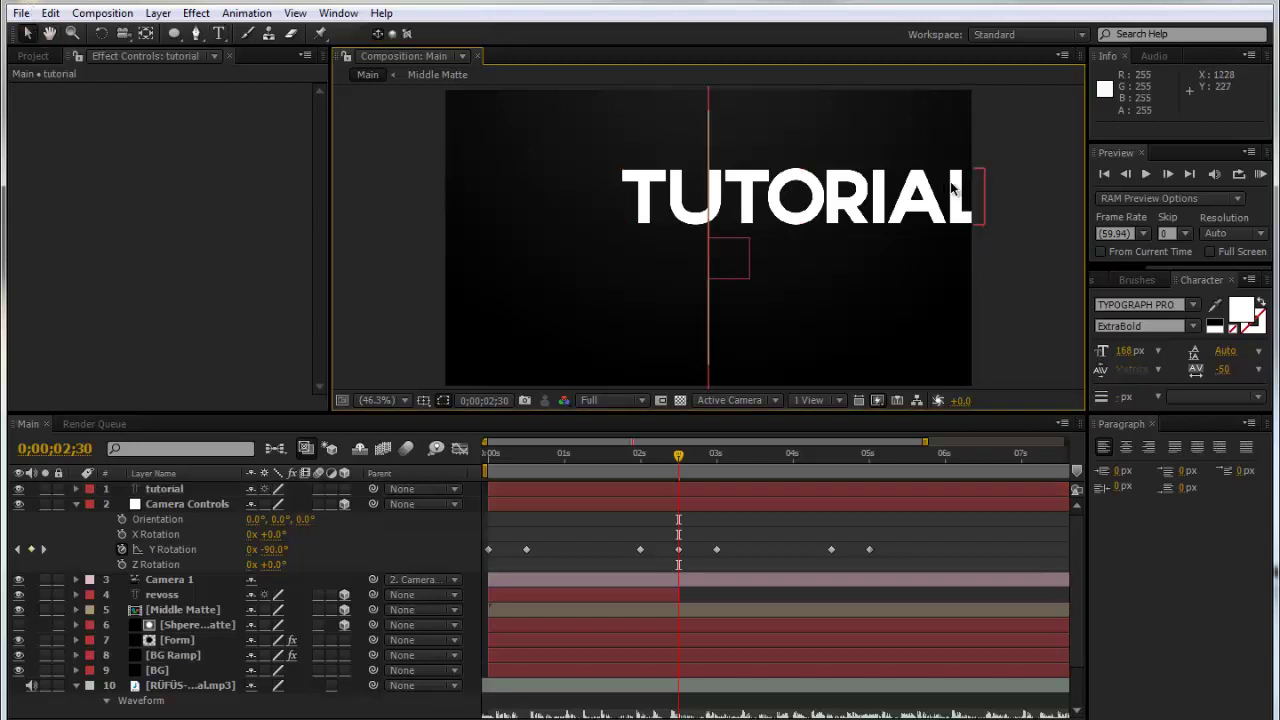
pyautogui.click(958, 188)
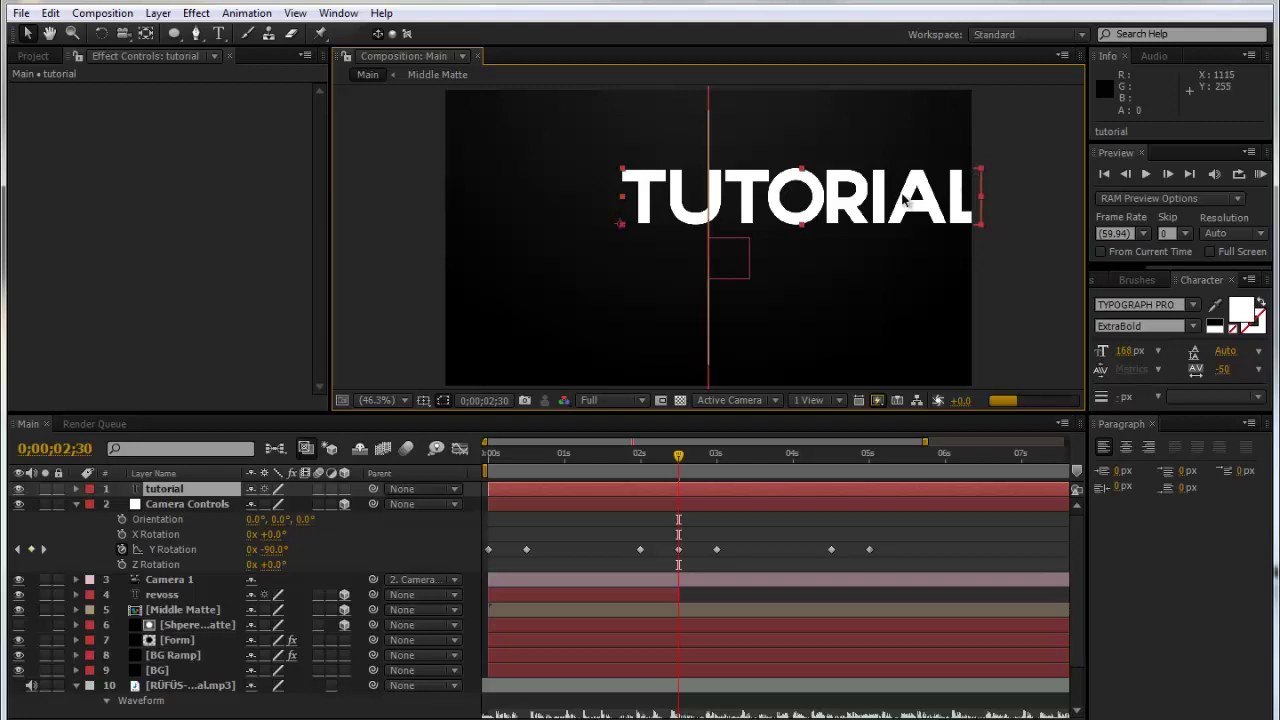
pyautogui.hotkey('ctrl', 'z')
pyautogui.press('Return')
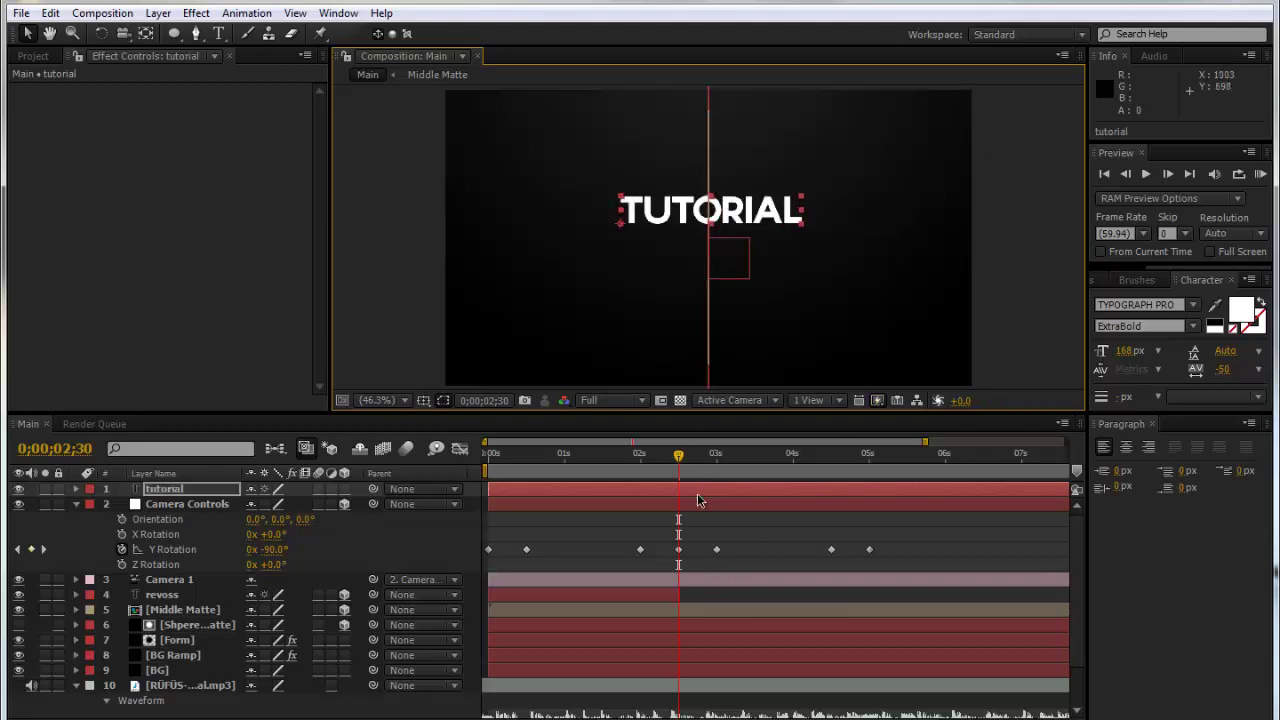
pyautogui.hotkey('alt', '[')
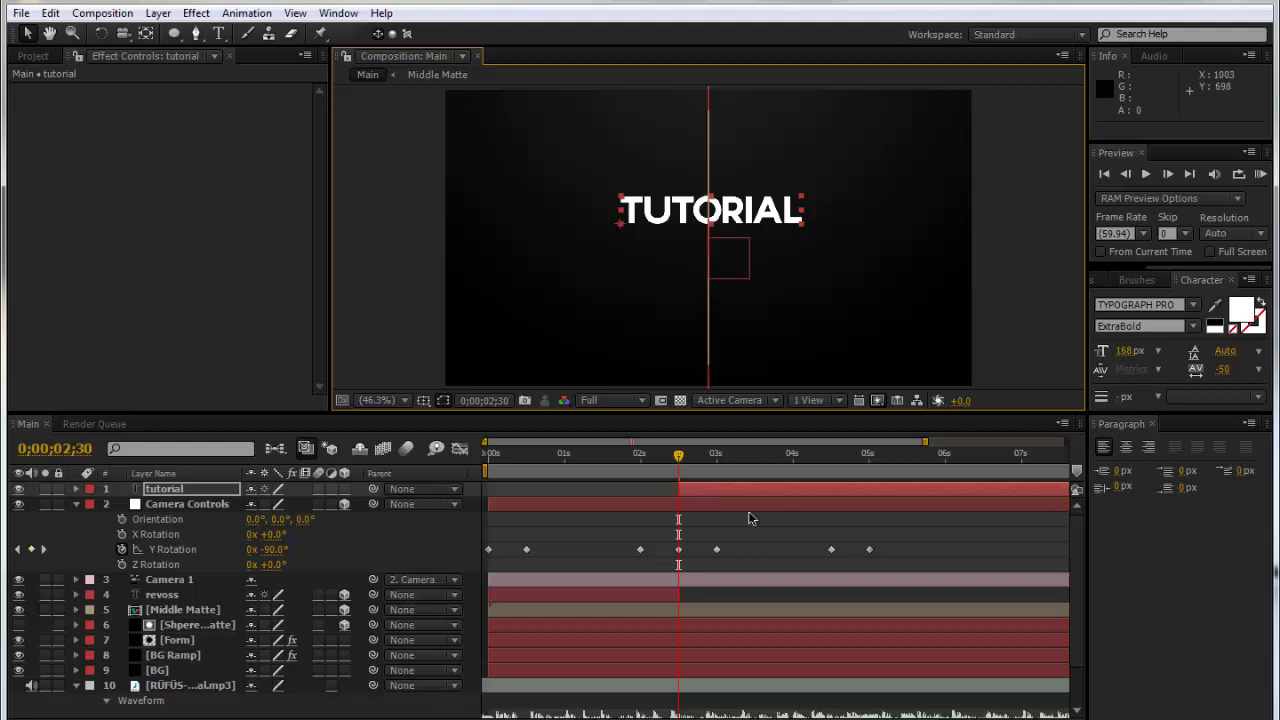
pyautogui.moveTo(183, 497); pyautogui.dragTo(172, 590)
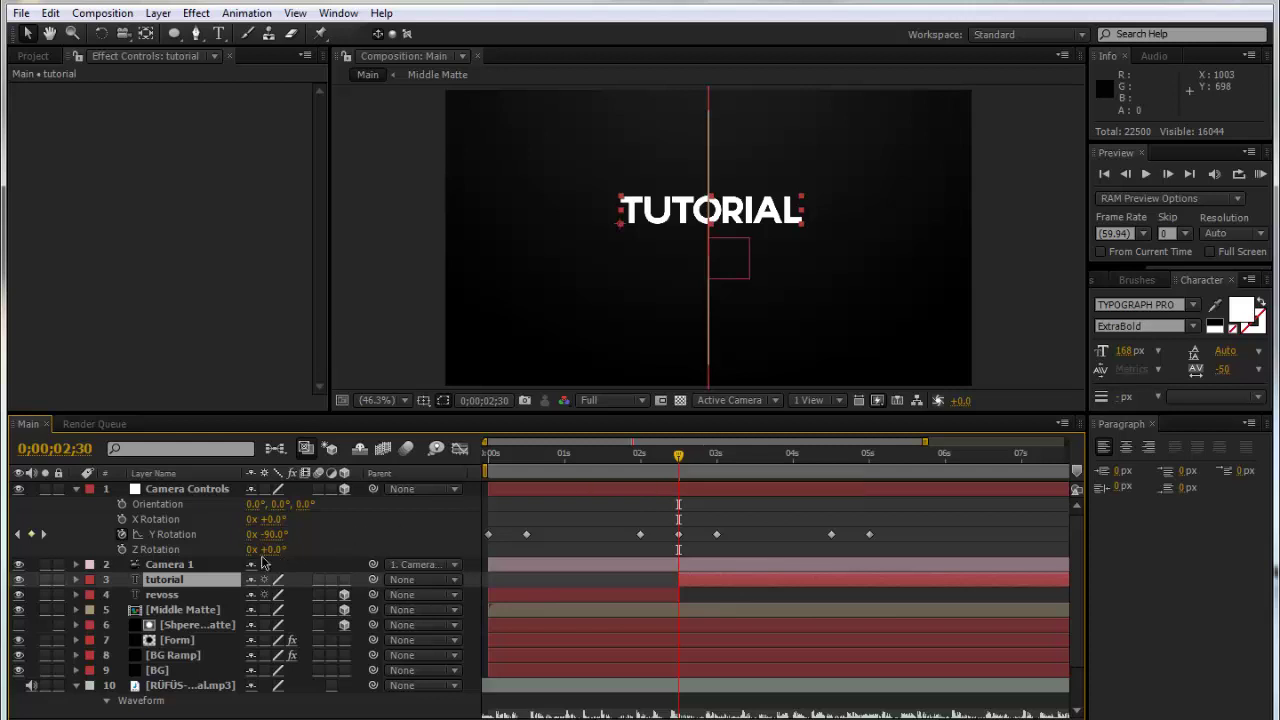
# - Make the tutorial text layer 3D and reposition TUTORIAL in the frame
pyautogui.click(344, 580)
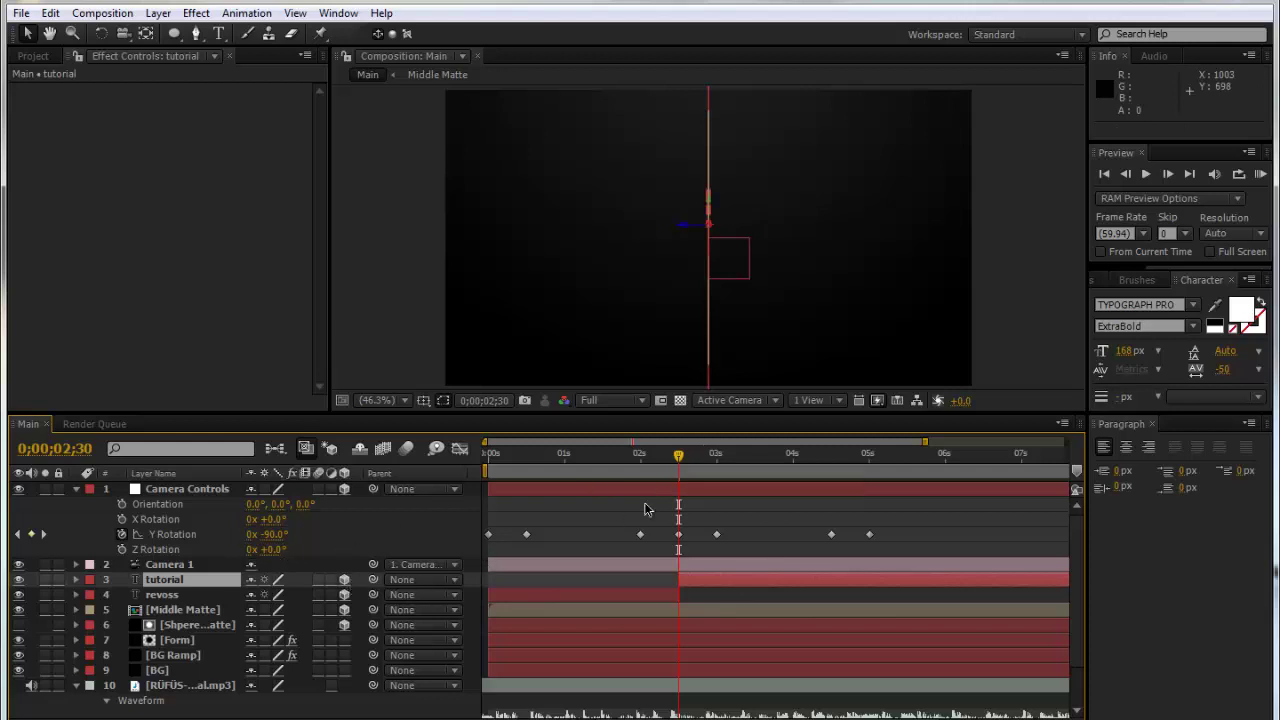
pyautogui.click(734, 455)
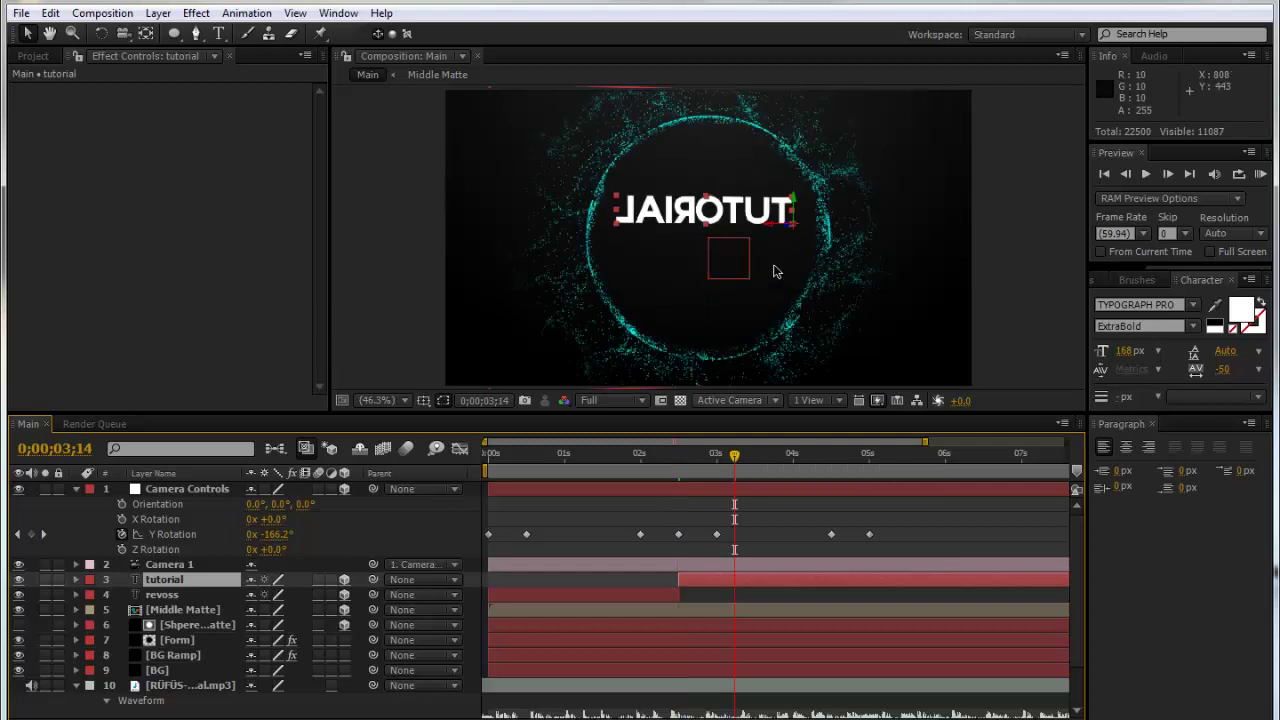
pyautogui.moveTo(795, 205); pyautogui.dragTo(778, 236)
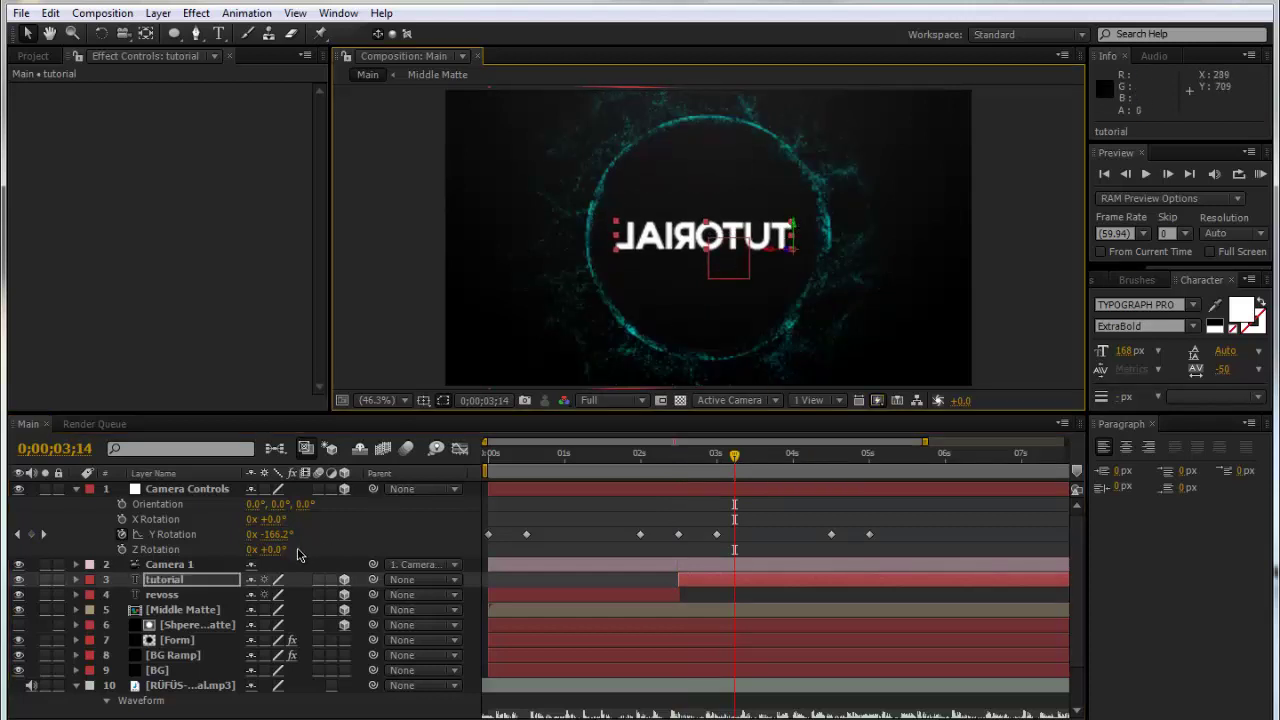
# - Set the tutorial layer's Y Rotation to 180° and check the transition frames
pyautogui.press('r')
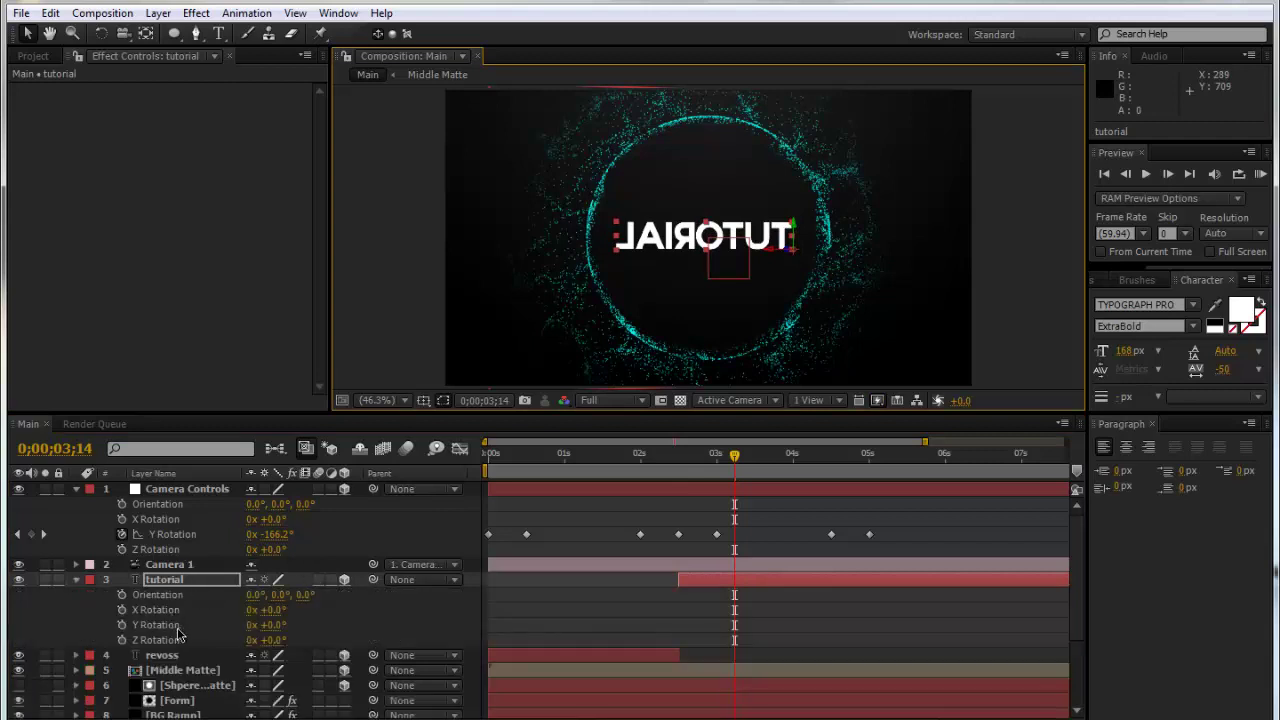
pyautogui.click(268, 624)
pyautogui.write('180')
pyautogui.press('Return')
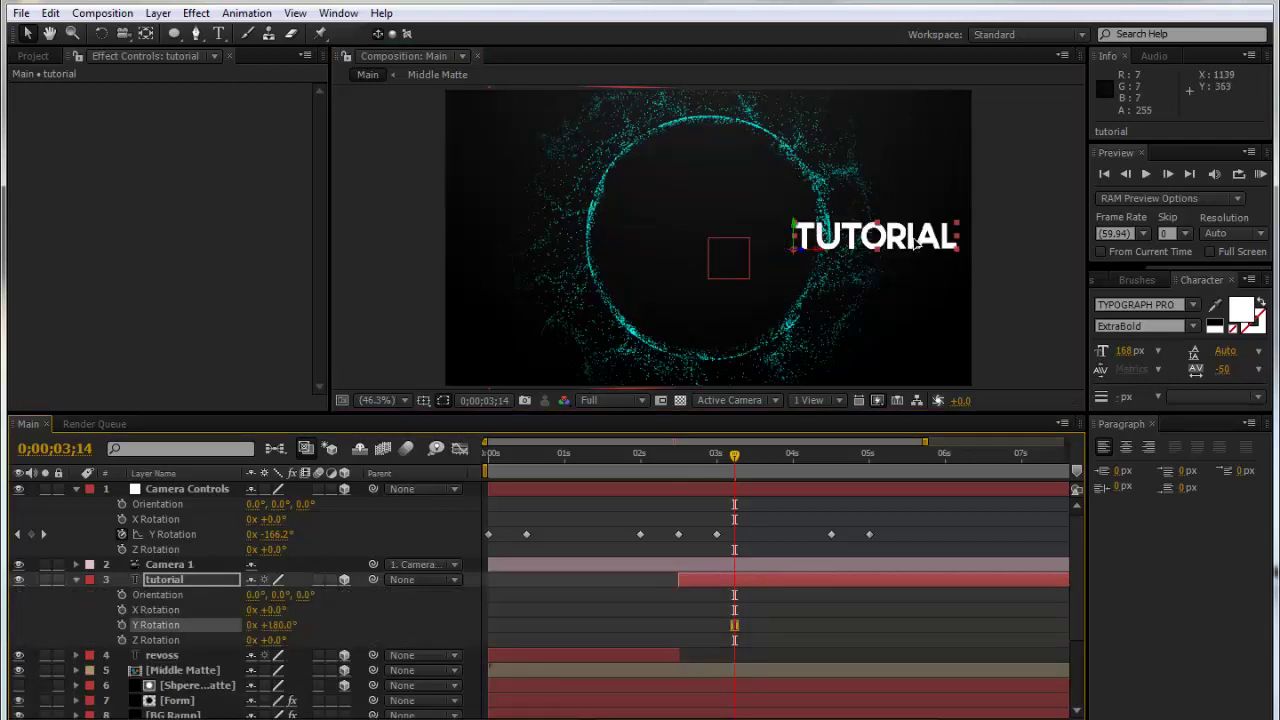
pyautogui.click(744, 241)
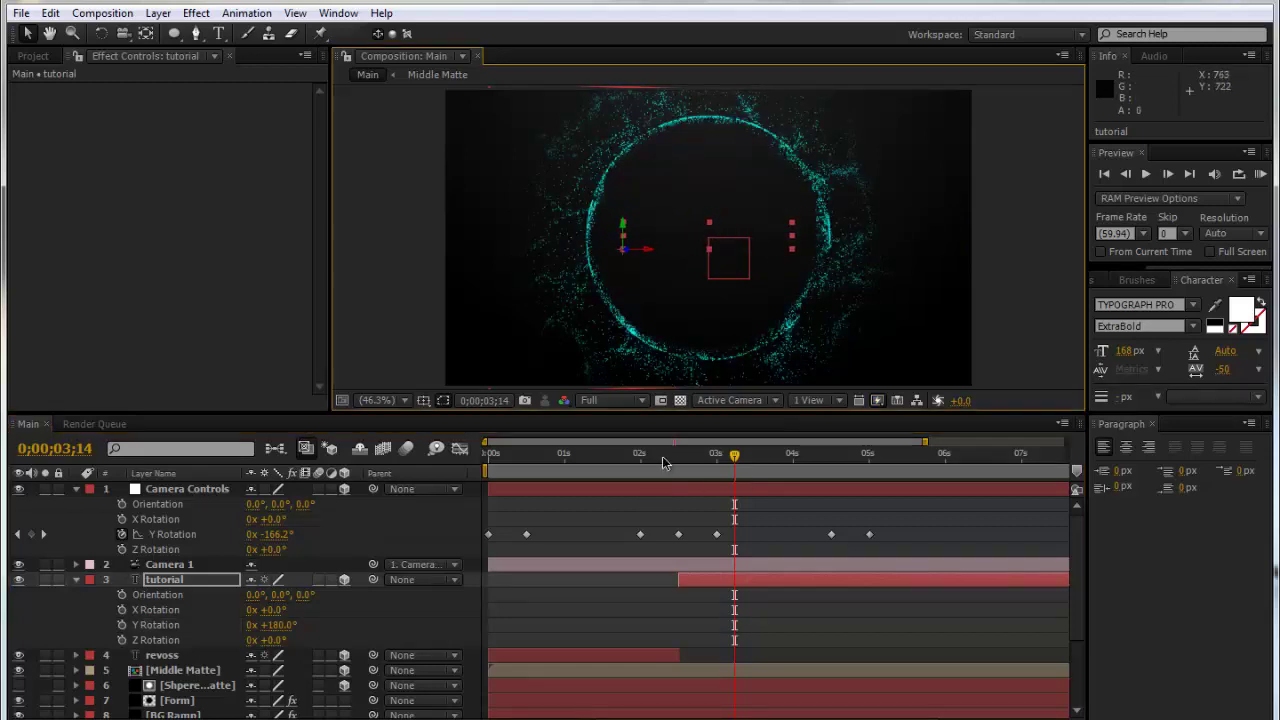
pyautogui.moveTo(669, 458)
pyautogui.mouseDown()
pyautogui.moveTo(740, 455)
pyautogui.moveTo(686, 464)
pyautogui.mouseUp()
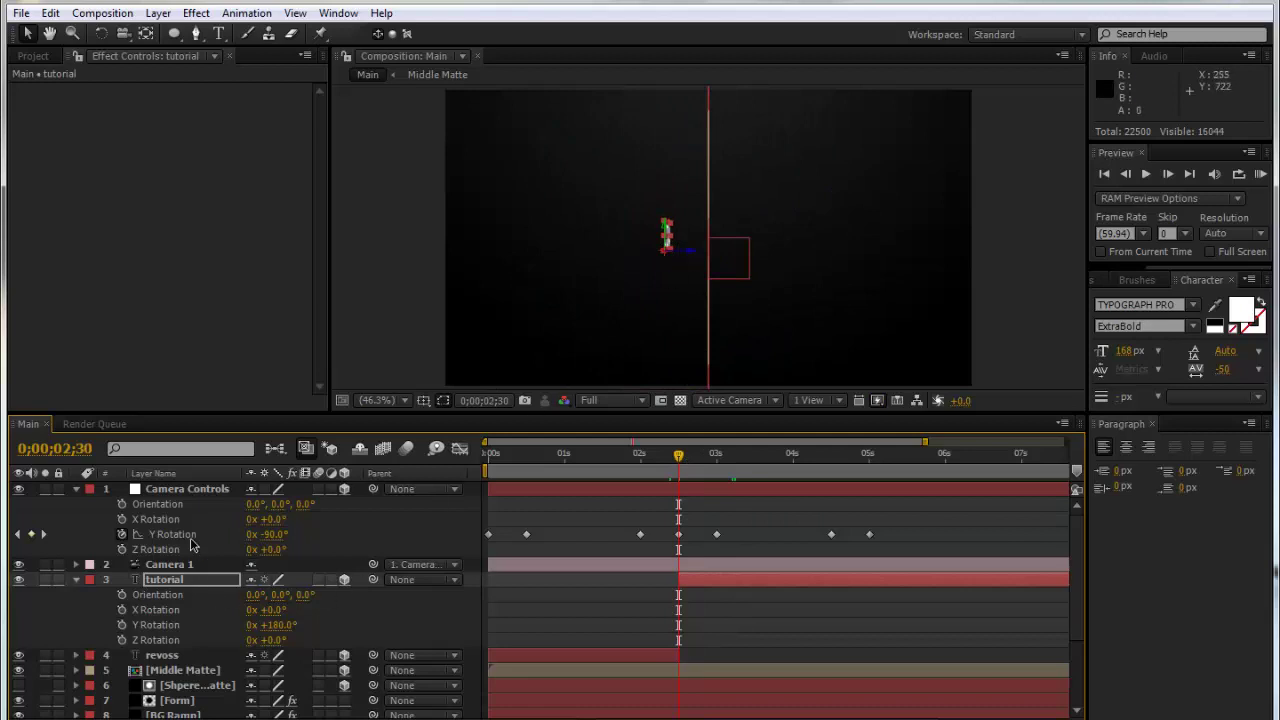
# - Slide the tutorial layer's Position to 853.4, 387.0 to centre TUTORIAL in the ring
pyautogui.press('p')
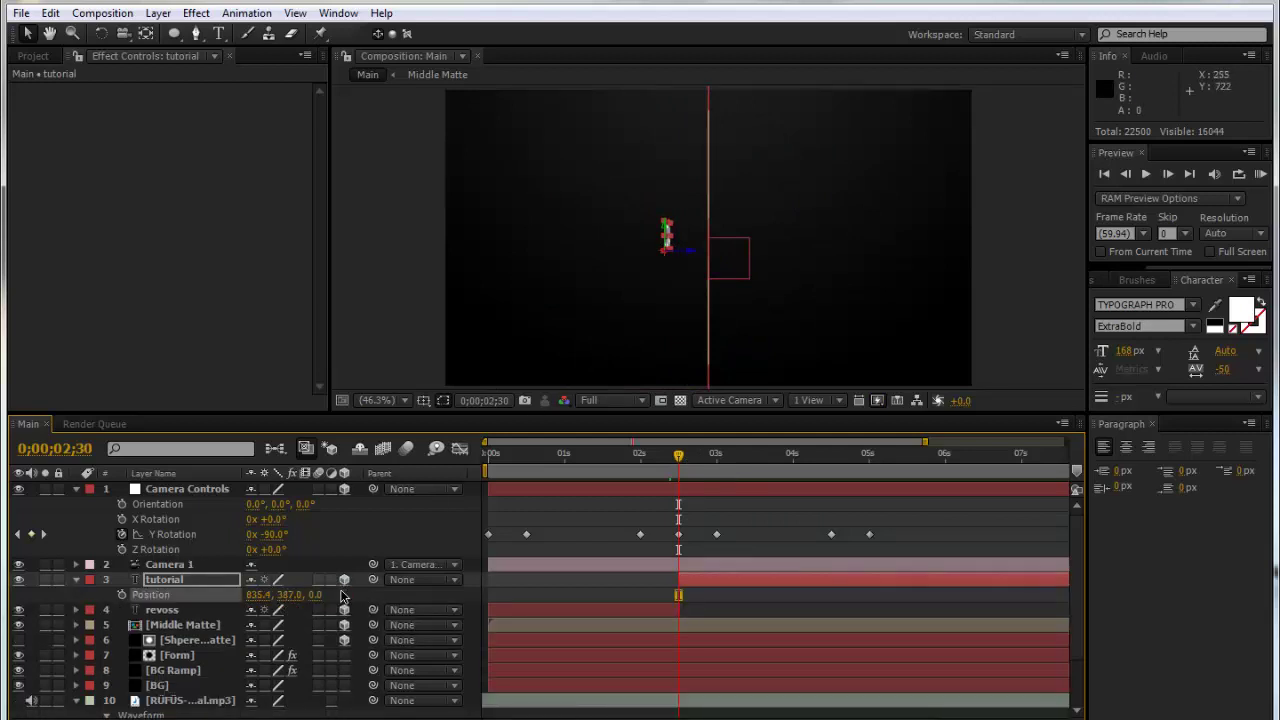
pyautogui.click(727, 455)
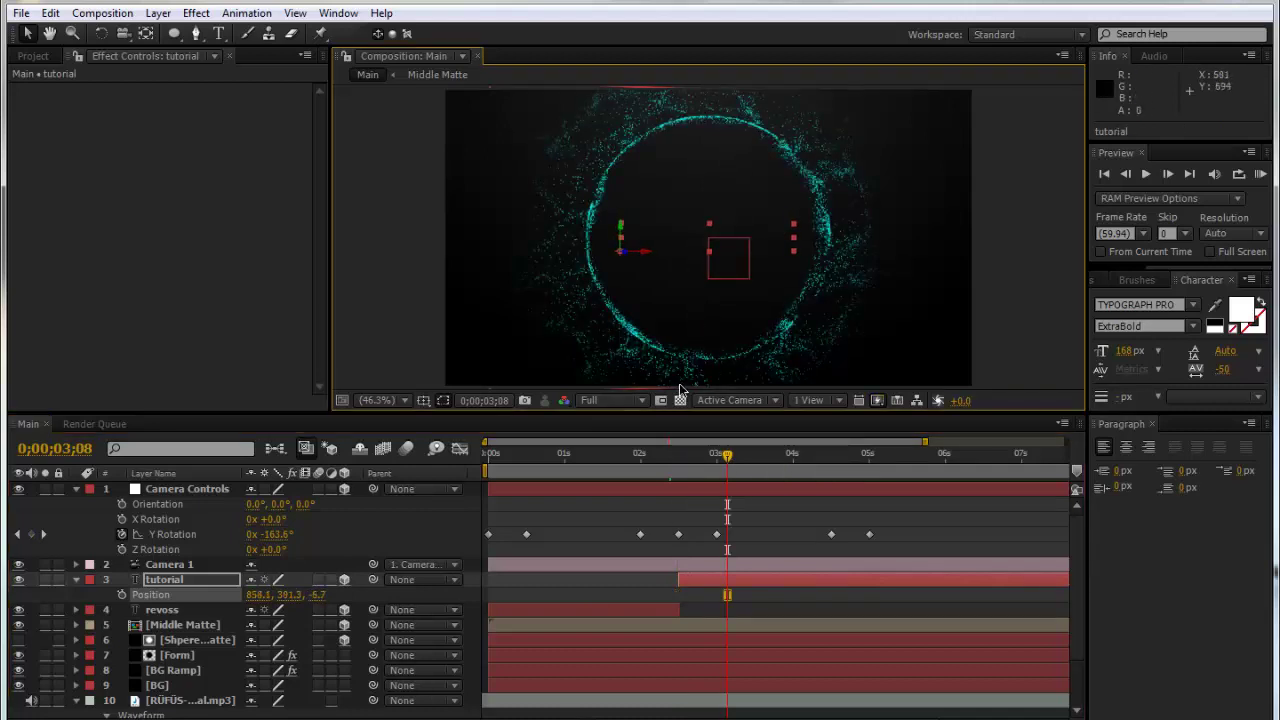
pyautogui.hotkey('ctrl', 'z')
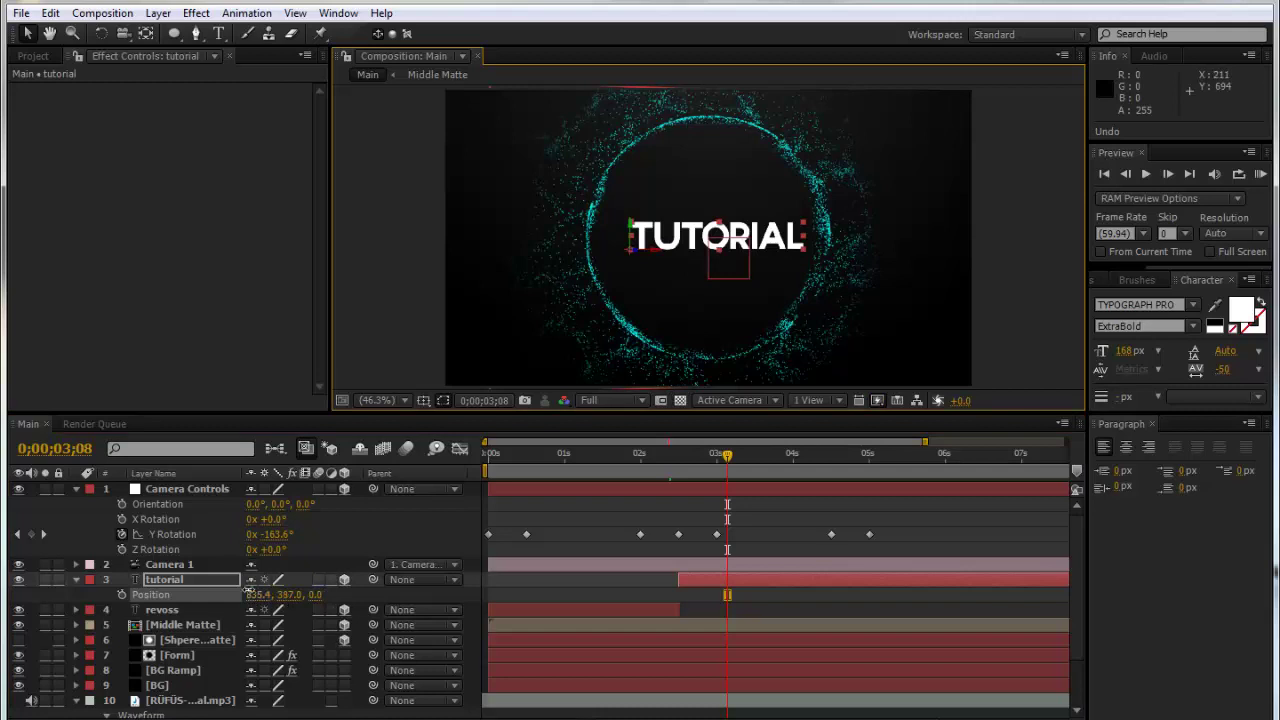
pyautogui.moveTo(258, 597)
pyautogui.mouseDown()
pyautogui.moveTo(243, 589)
pyautogui.moveTo(270, 590)
pyautogui.mouseUp()
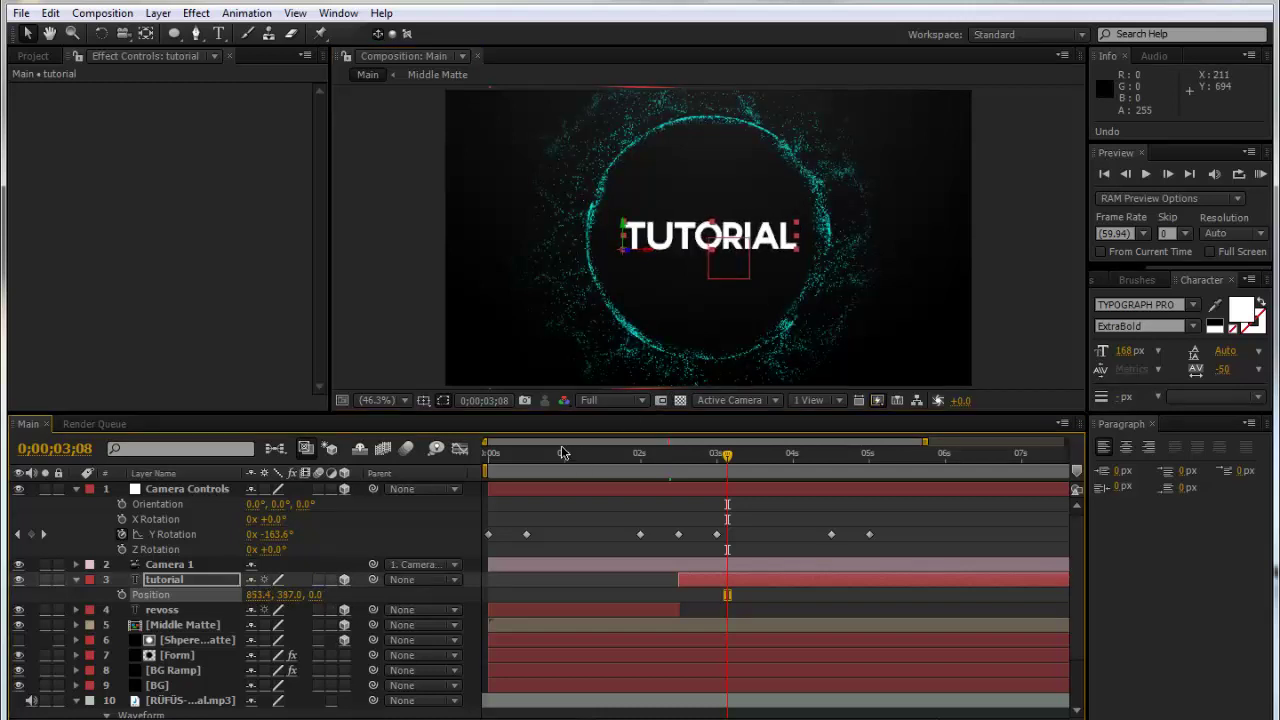
pyautogui.moveTo(573, 451); pyautogui.dragTo(700, 473)
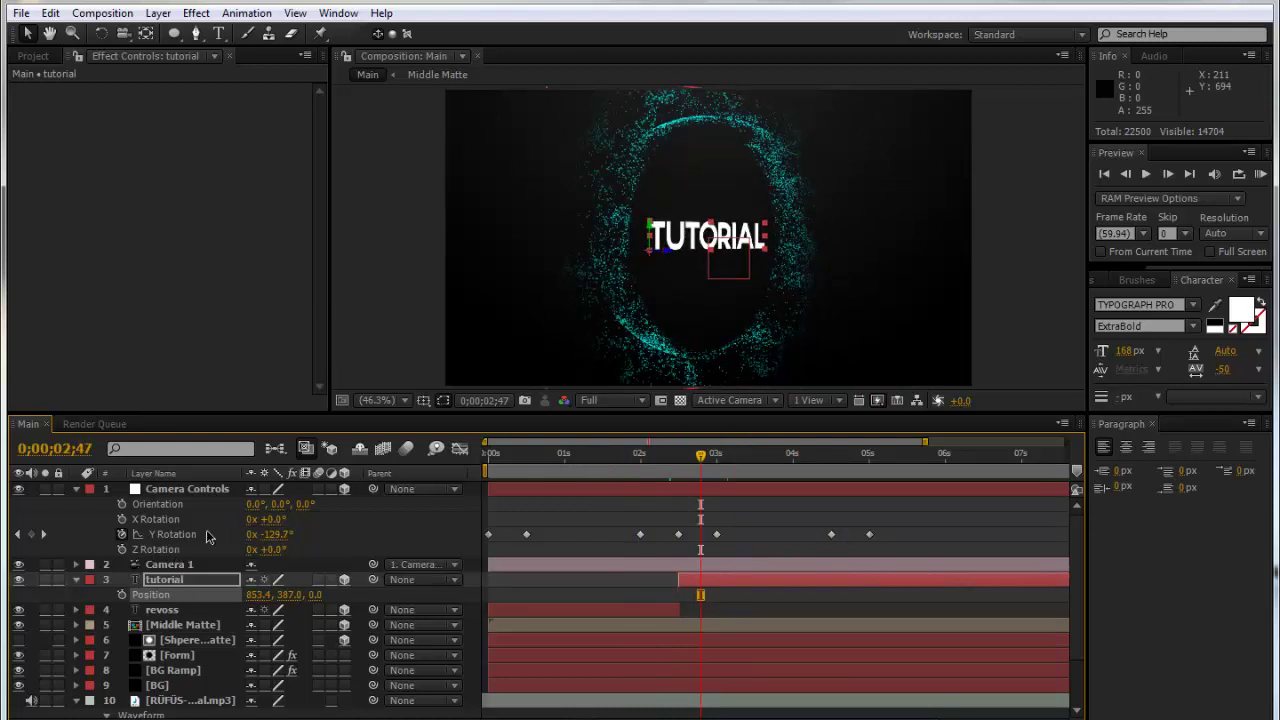
pyautogui.click(150, 535)
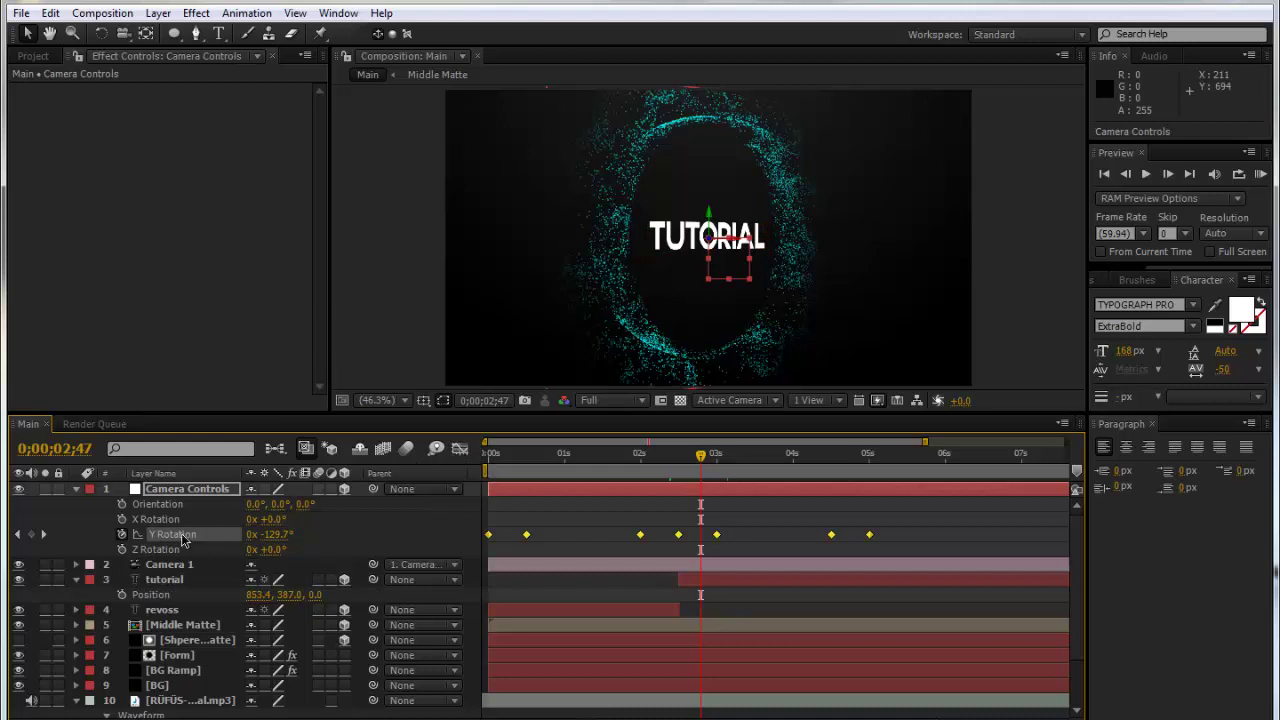
# - In the Graph Editor, ease the early Y Rotation keyframe and lengthen its influence
pyautogui.click(459, 449)
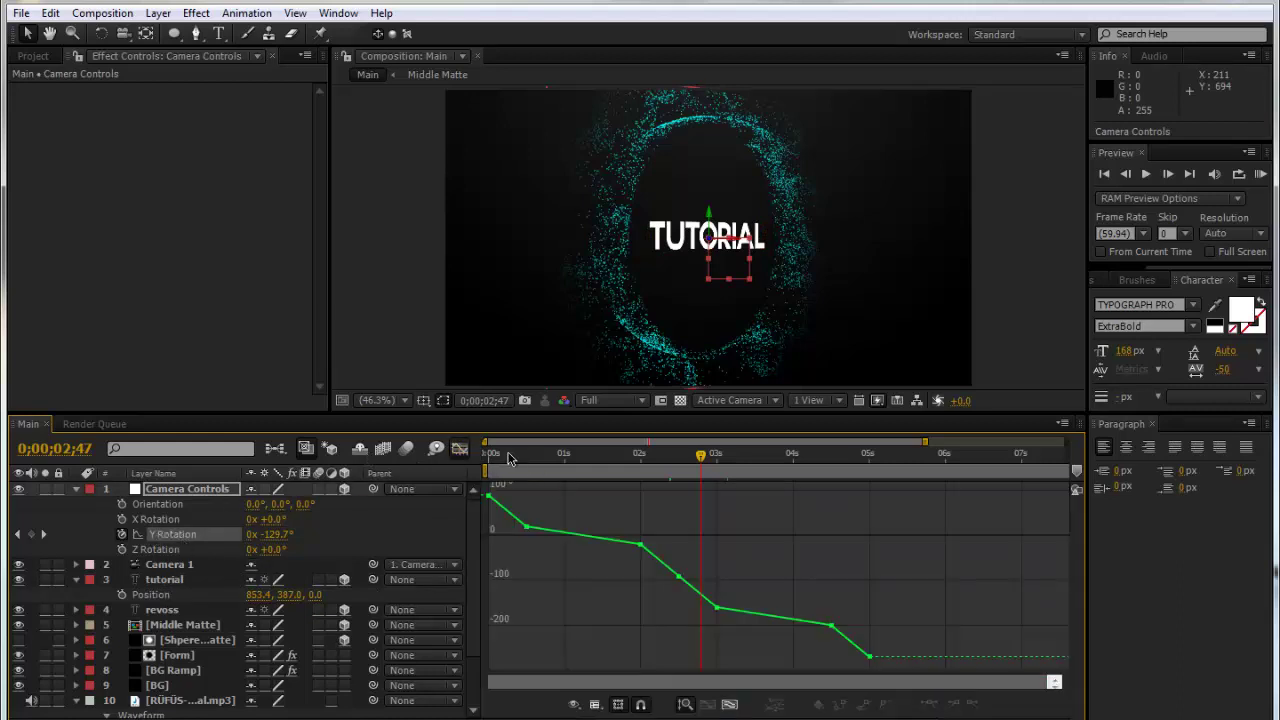
pyautogui.moveTo(505, 458); pyautogui.dragTo(518, 519)
pyautogui.click(527, 528)
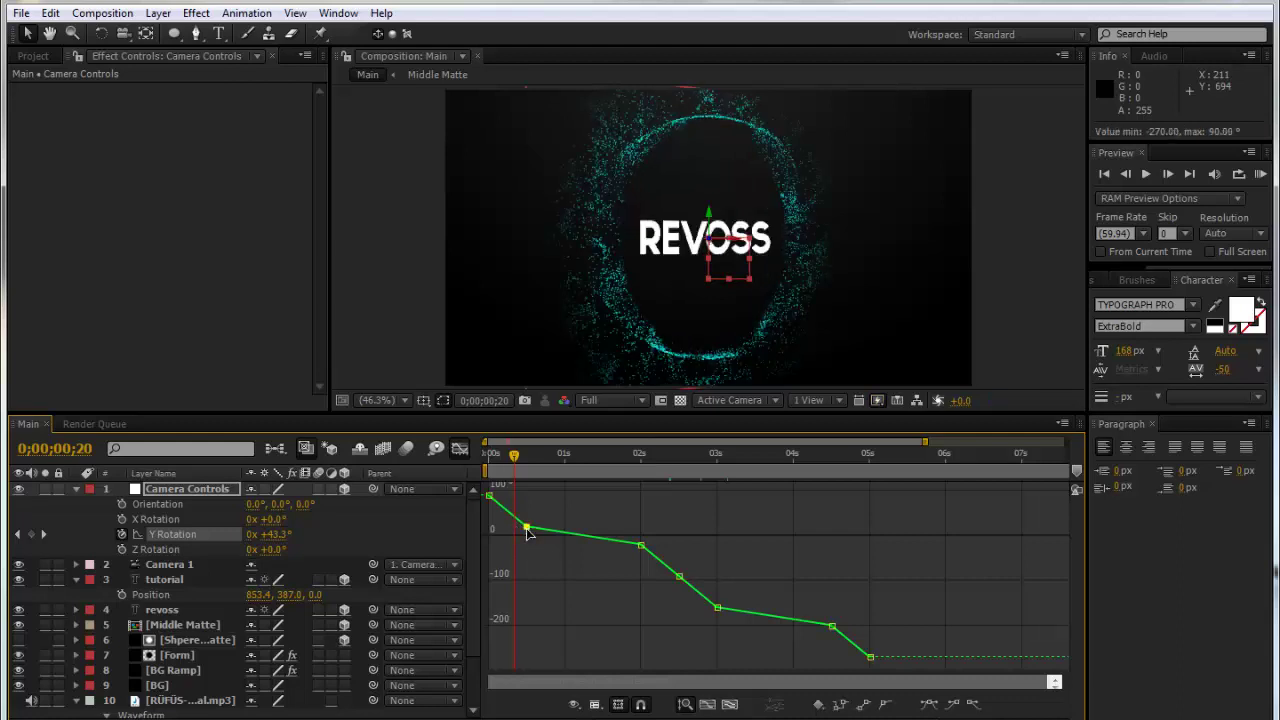
pyautogui.click(954, 705)
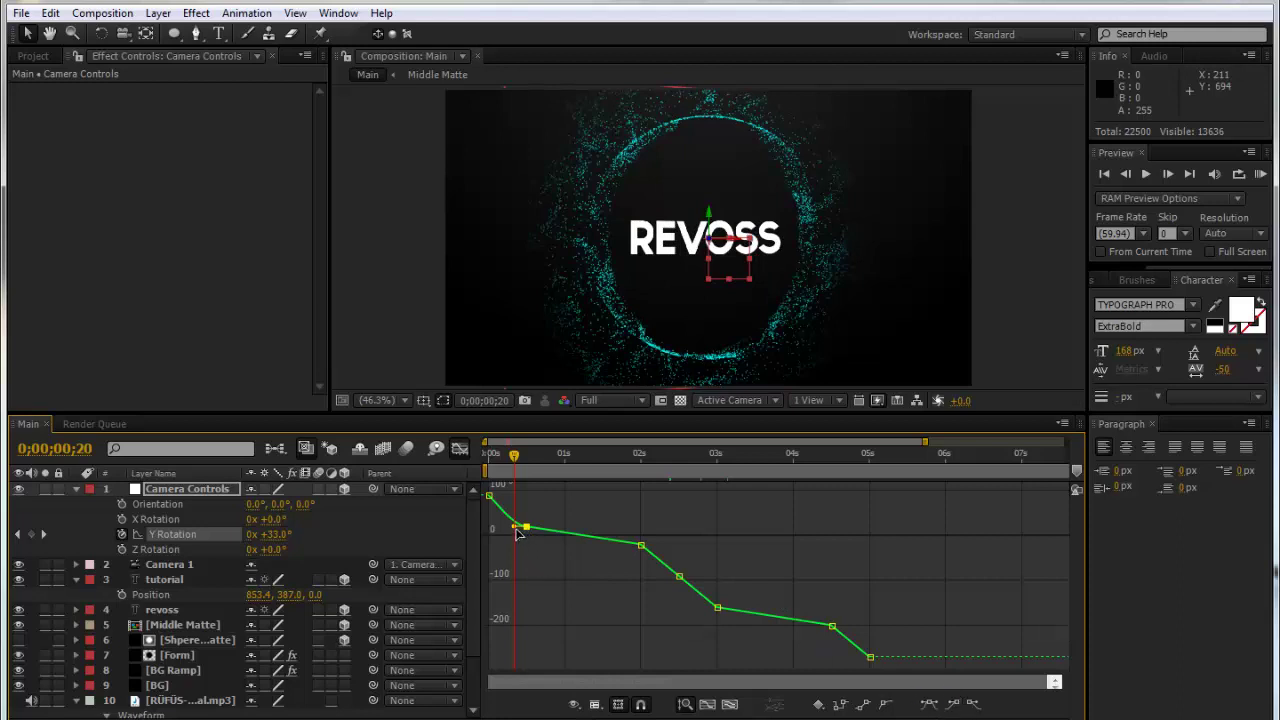
pyautogui.moveTo(512, 533); pyautogui.dragTo(506, 523)
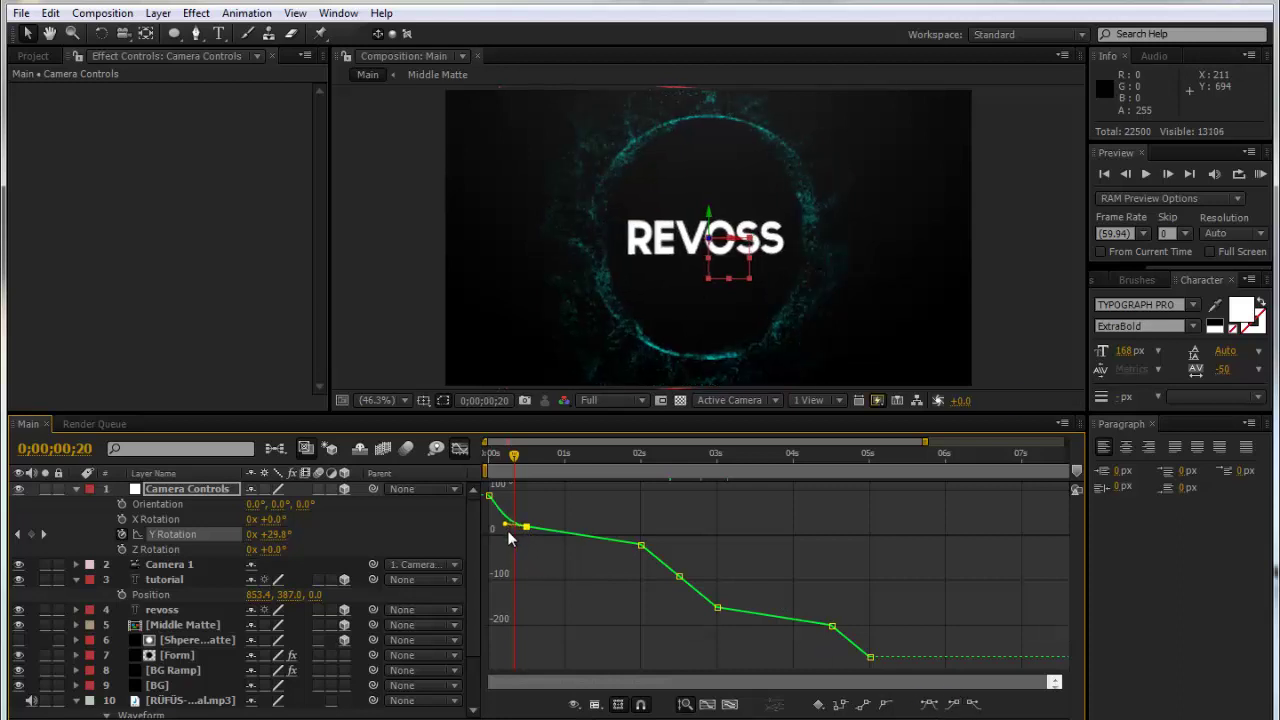
pyautogui.click(498, 458)
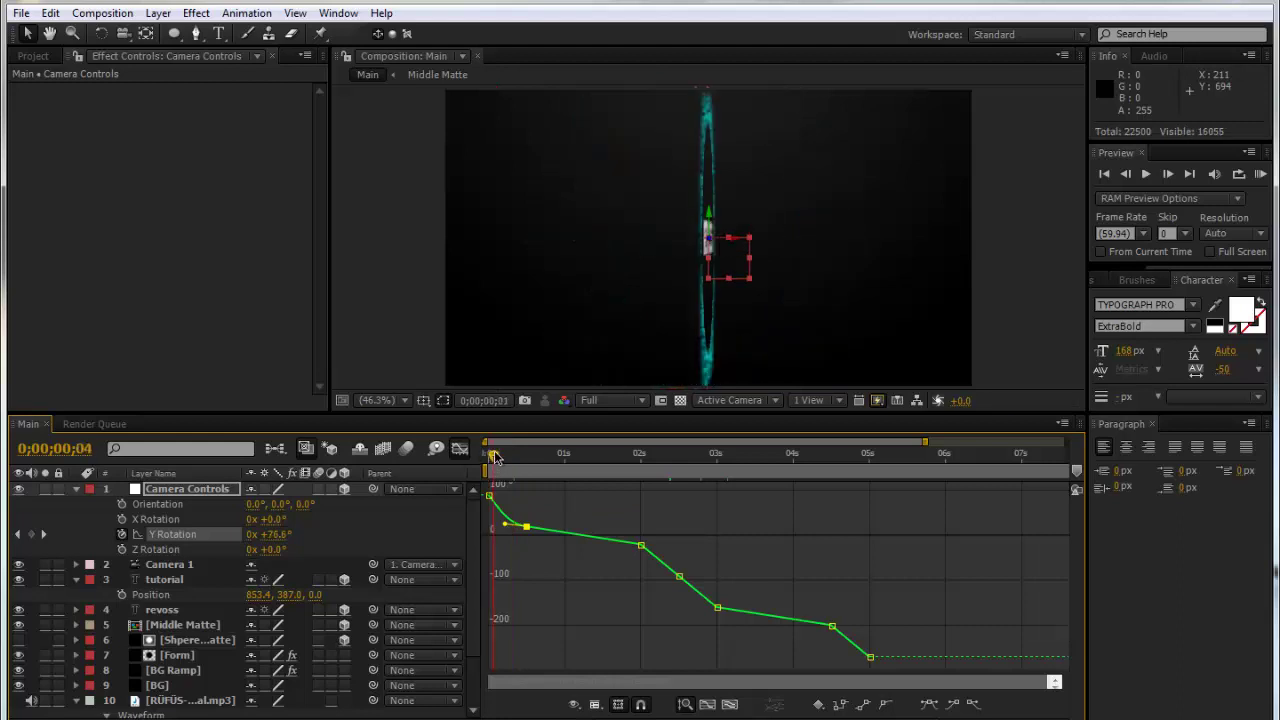
pyautogui.press('space')
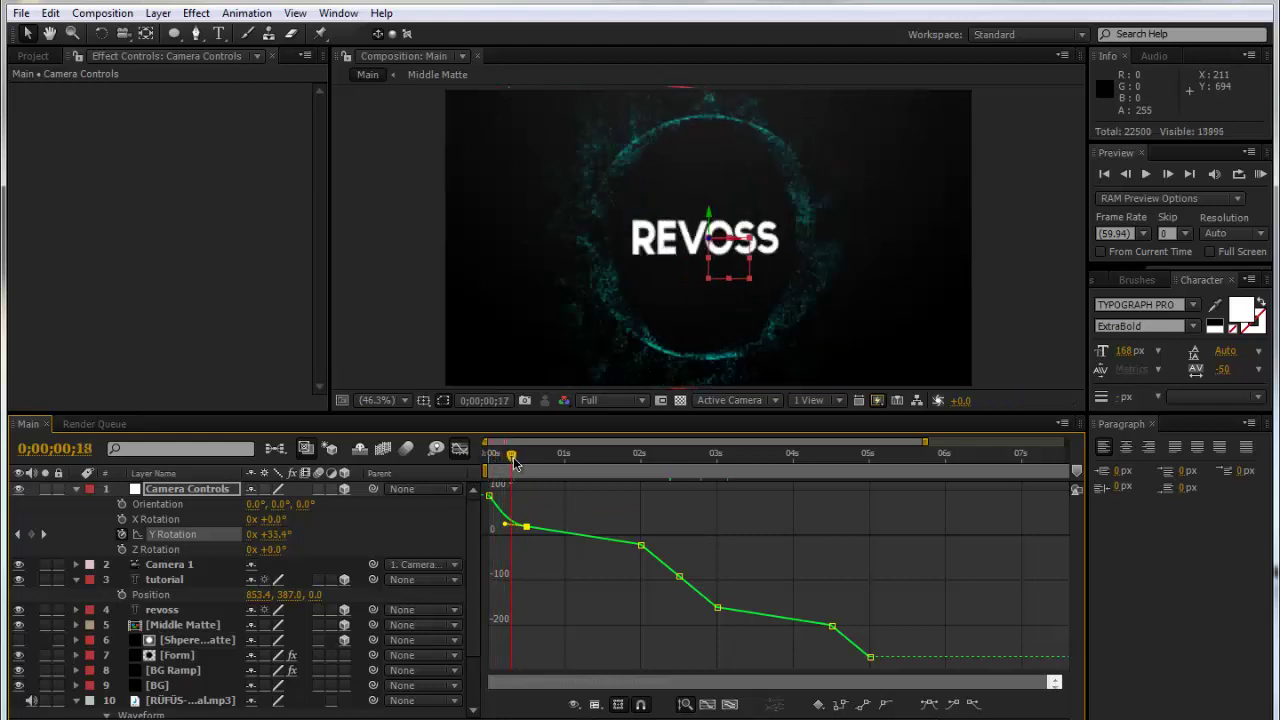
# - Lengthen the ease on the 2-second keyframe and ease the 3-second keyframe
pyautogui.press('k')
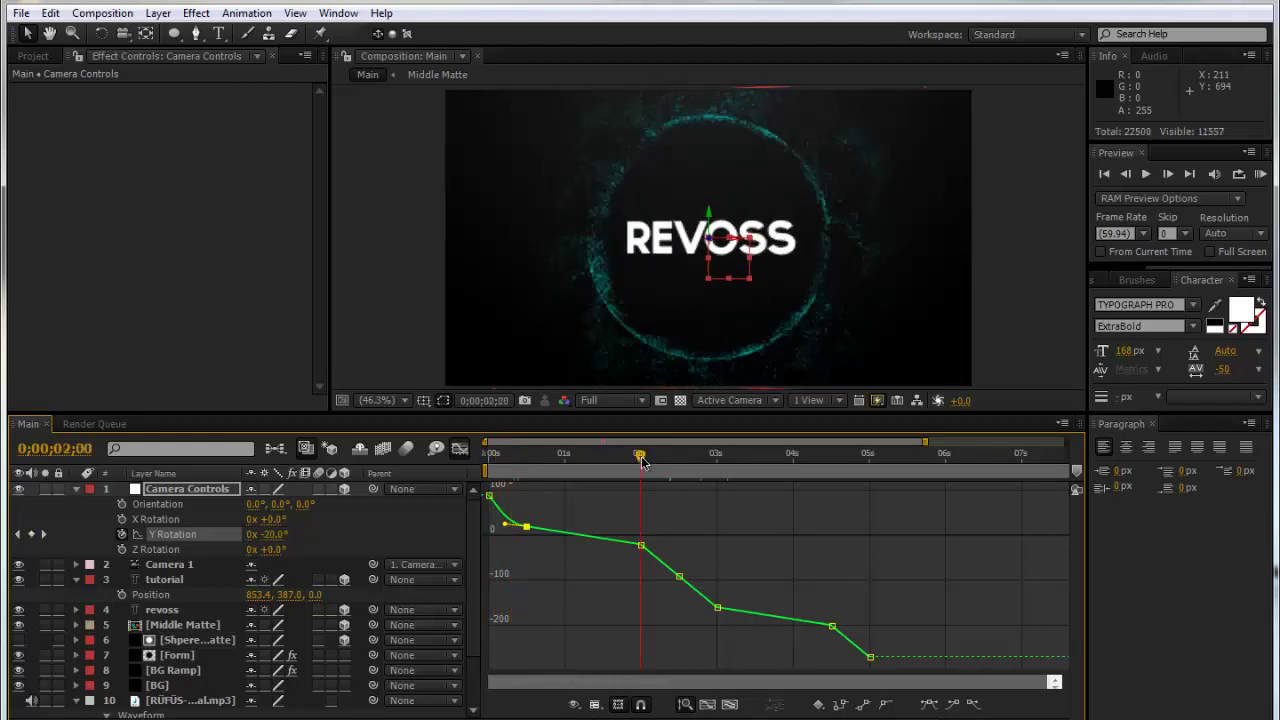
pyautogui.click(640, 547)
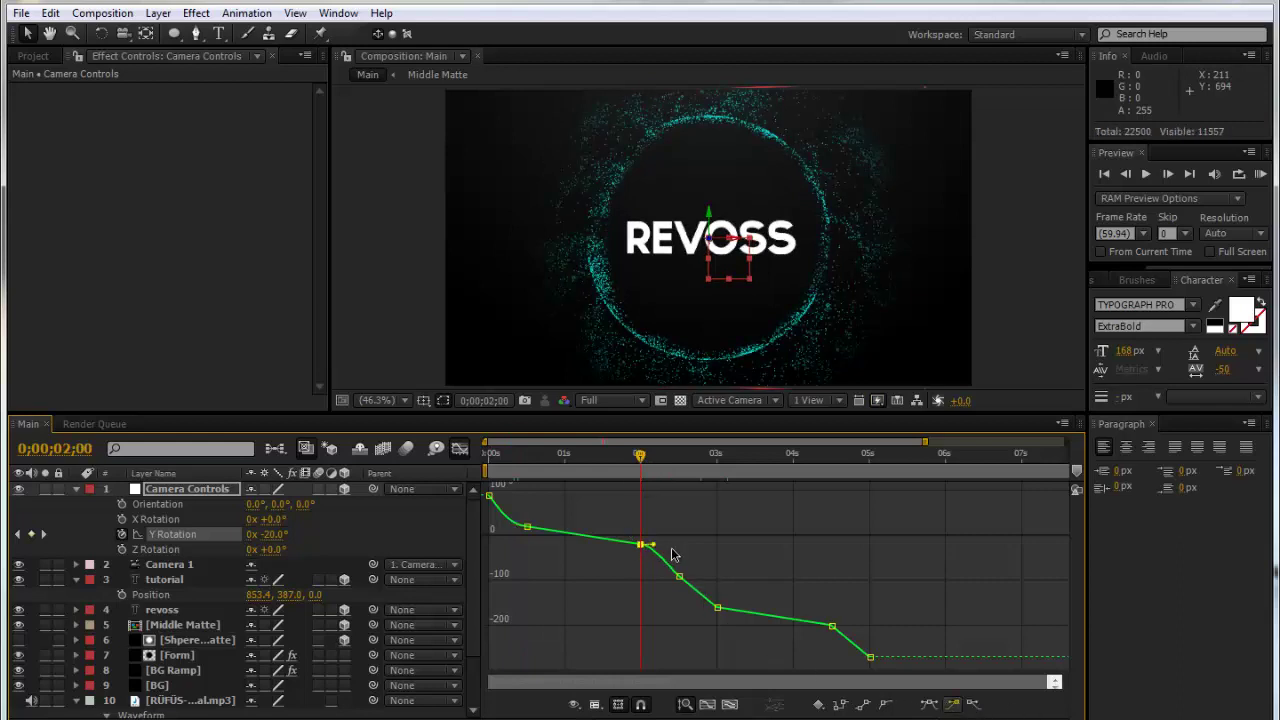
pyautogui.moveTo(658, 549); pyautogui.dragTo(662, 546)
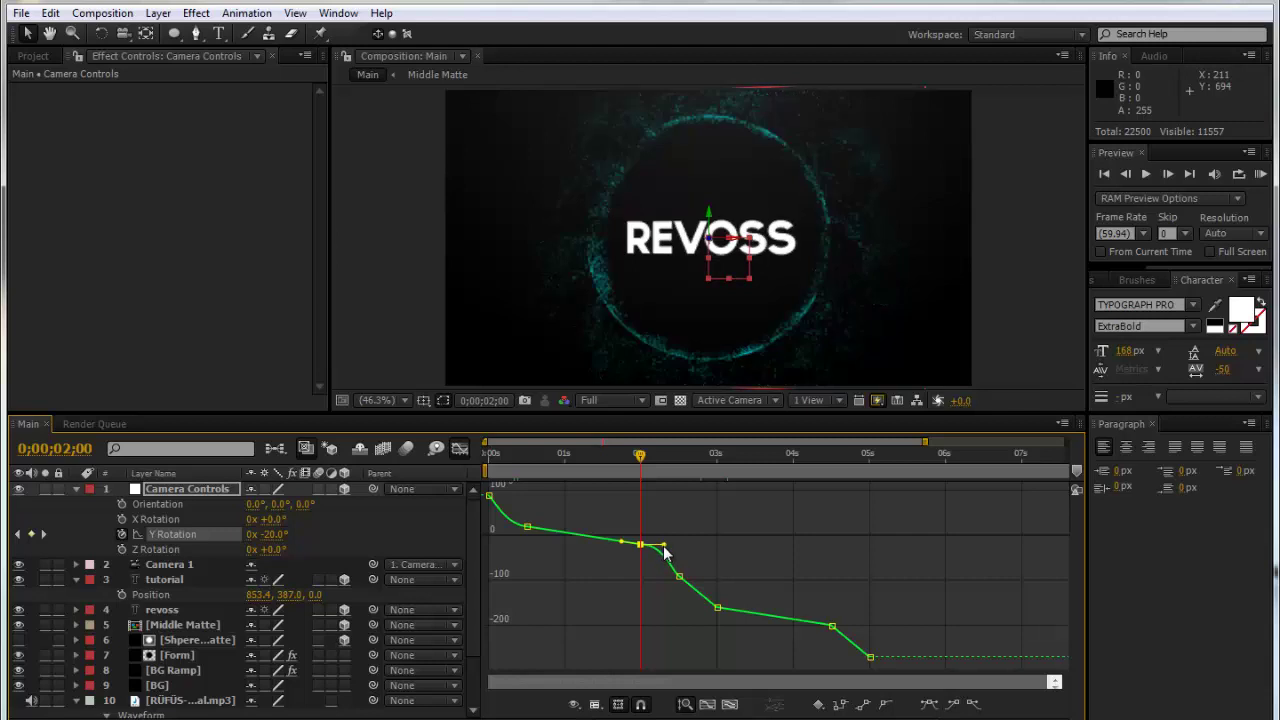
pyautogui.click(701, 457)
pyautogui.moveTo(704, 460); pyautogui.dragTo(710, 461)
pyautogui.keyDown('ctrl'); pyautogui.click(829, 625); pyautogui.keyUp('ctrl')
pyautogui.click(717, 607)
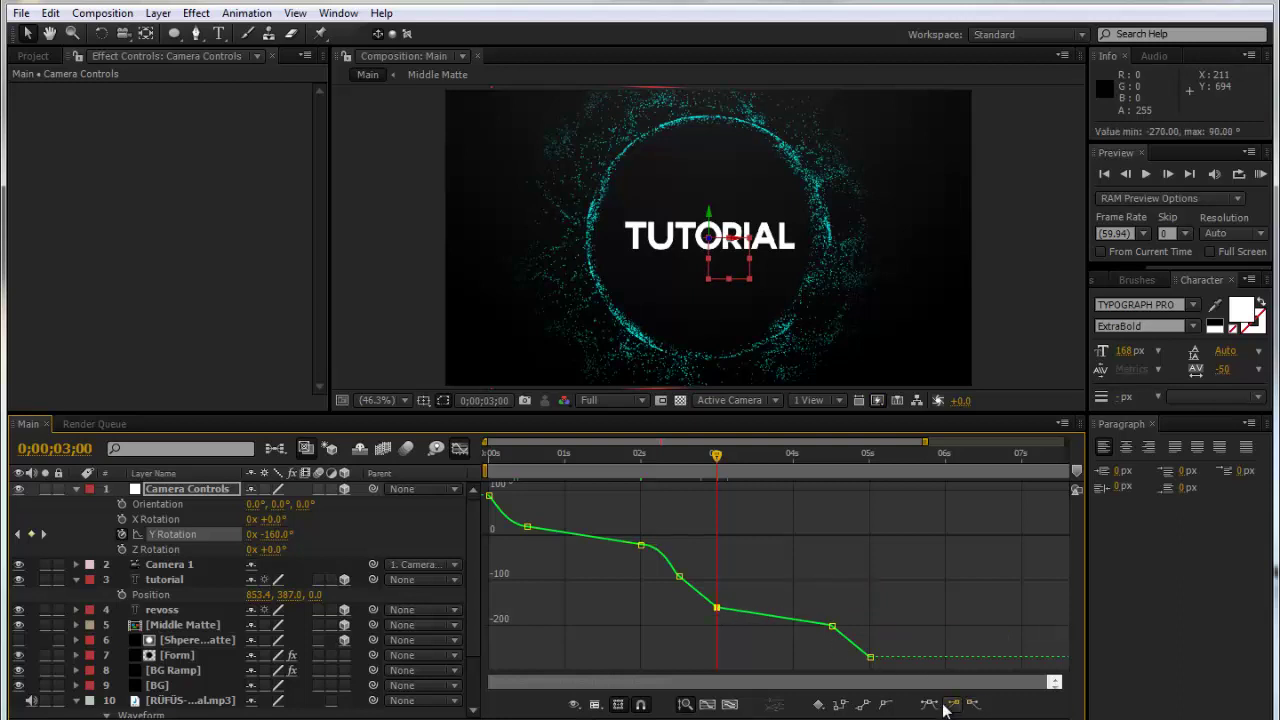
pyautogui.click(704, 608)
# - Ease out of the 3-second keyframe and ease the 4;30 keyframe, back in layer bar view
pyautogui.click(822, 466)
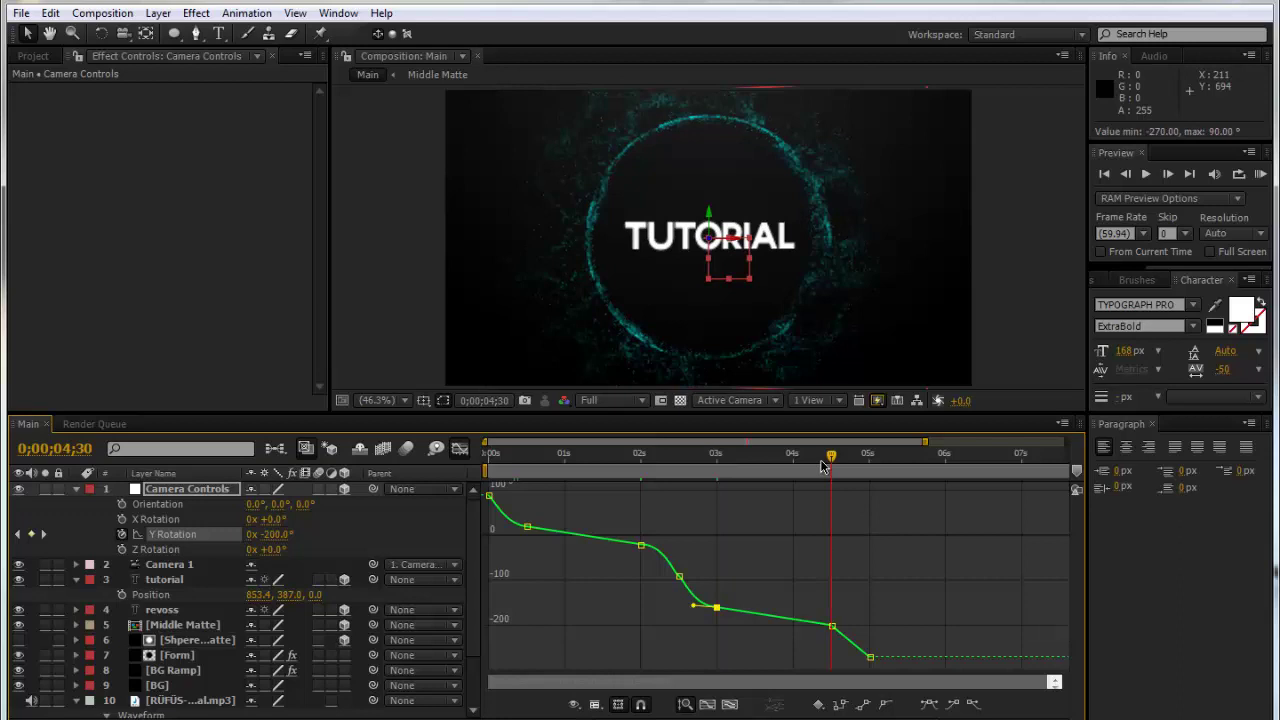
pyautogui.click(972, 703)
pyautogui.keyDown('ctrl'); pyautogui.click(833, 625); pyautogui.keyUp('ctrl')
pyautogui.click(976, 703)
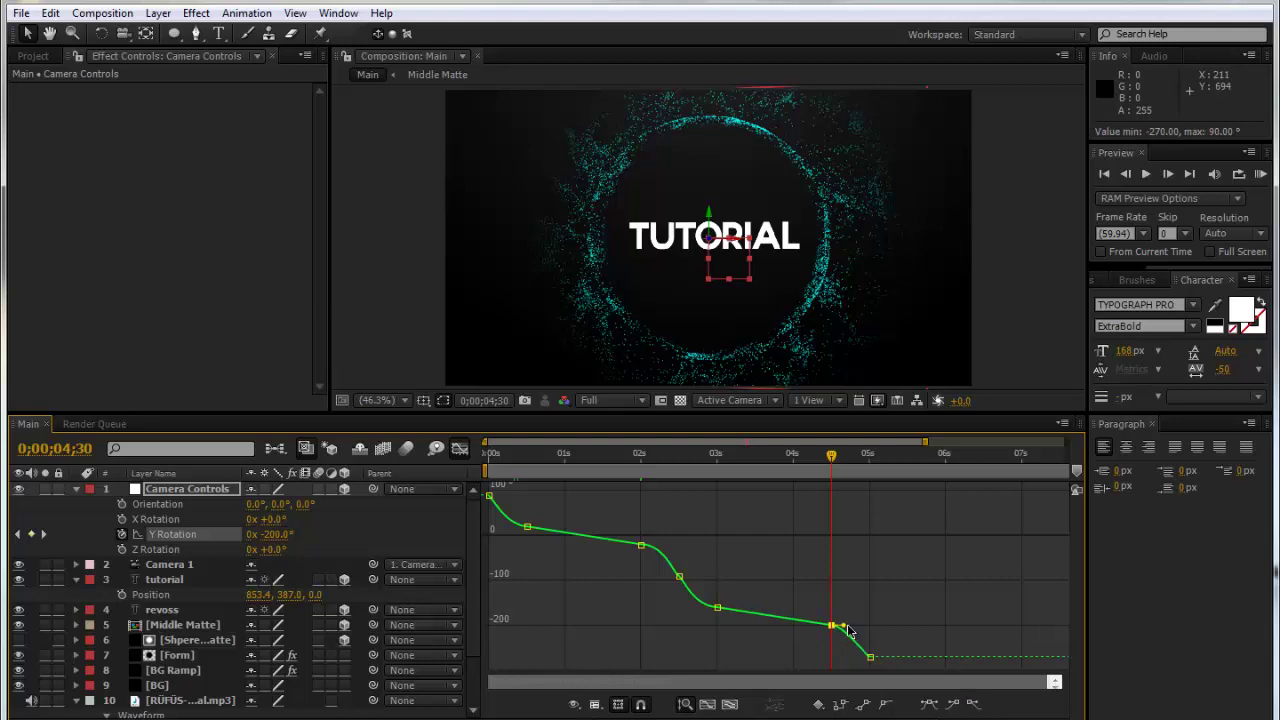
pyautogui.click(459, 448)
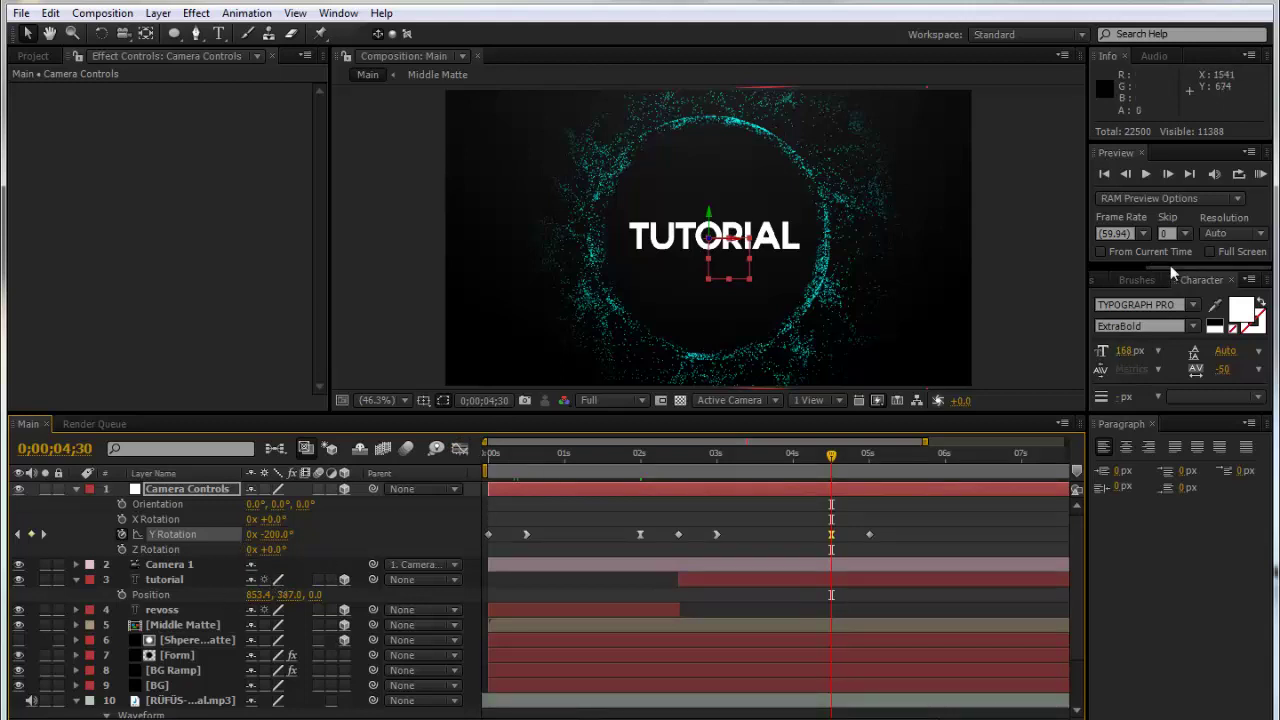
# - Find Glow in Effects & Presets and apply it to the Form particle layer
pyautogui.moveTo(1170, 265); pyautogui.dragTo(1118, 268)
pyautogui.click(1126, 283)
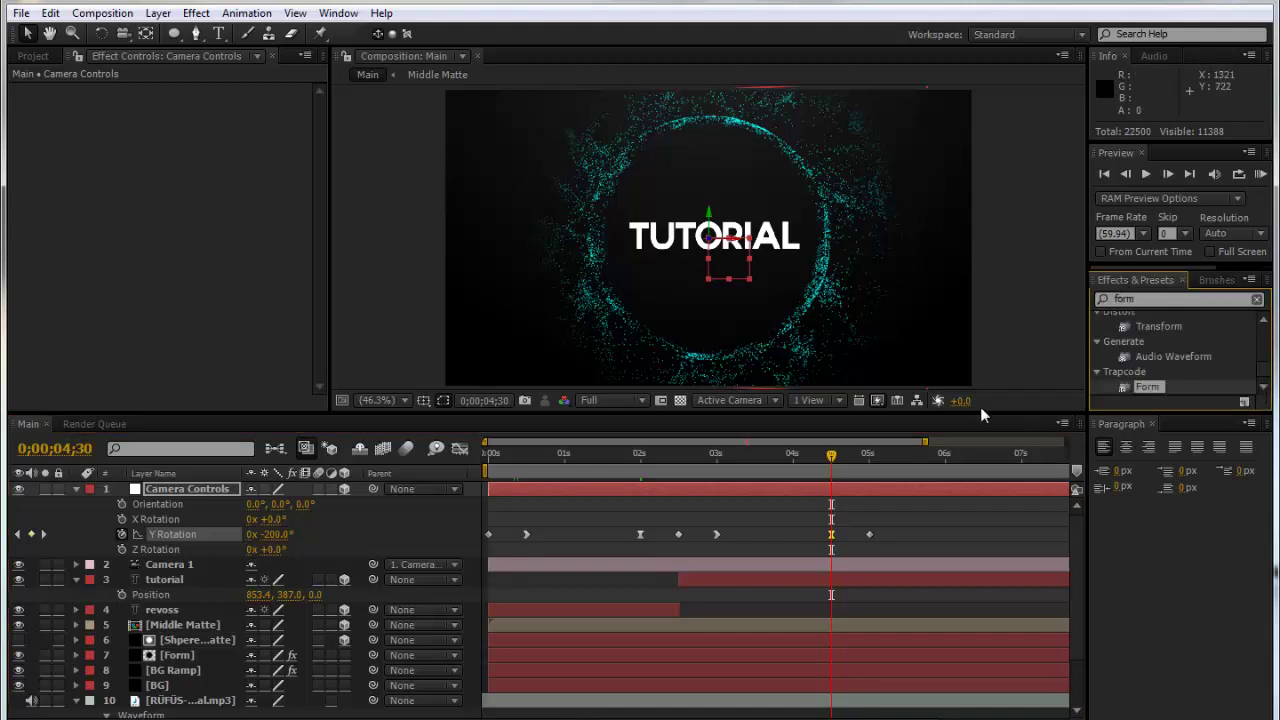
pyautogui.click(1150, 300)
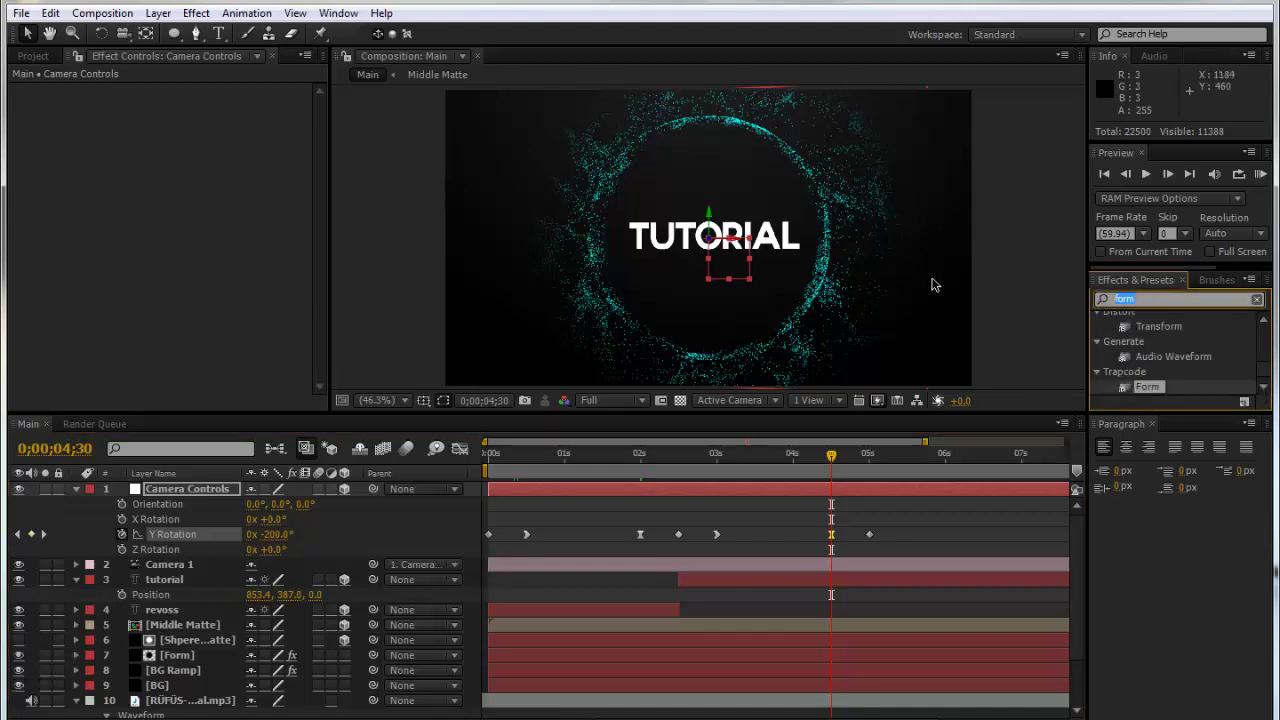
pyautogui.write('glow')
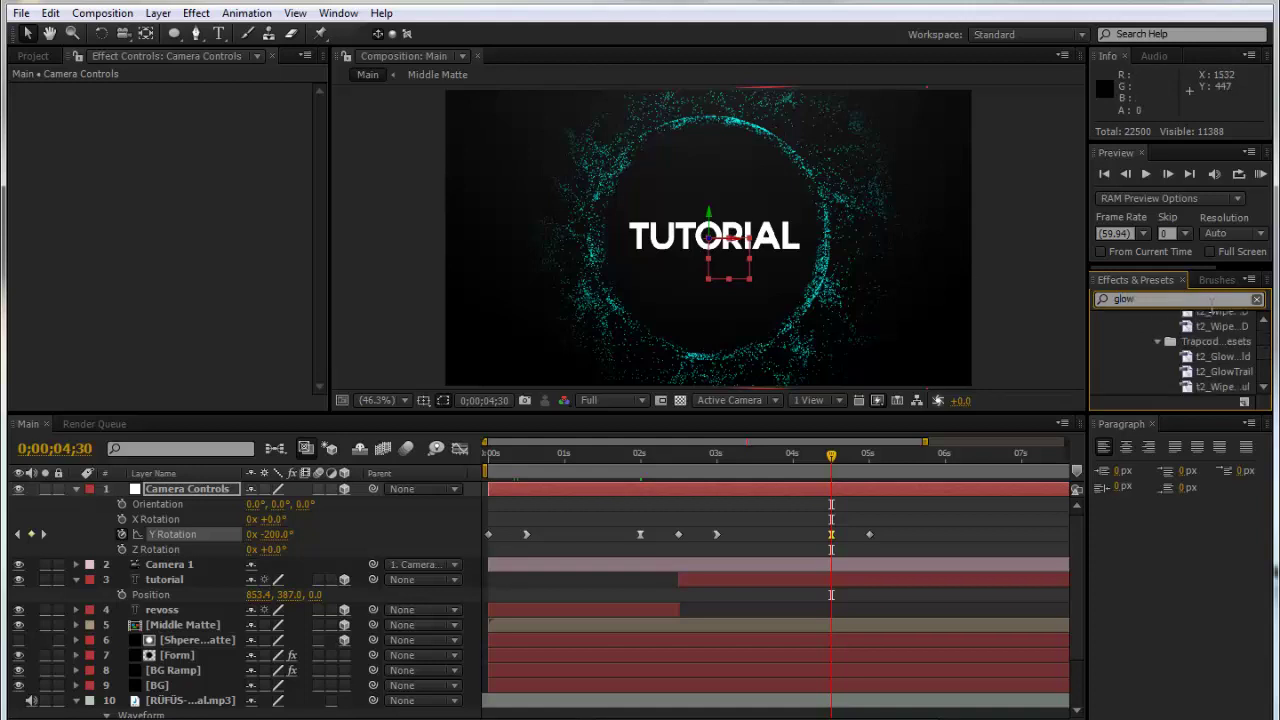
pyautogui.scroll(-5, 1183, 345)
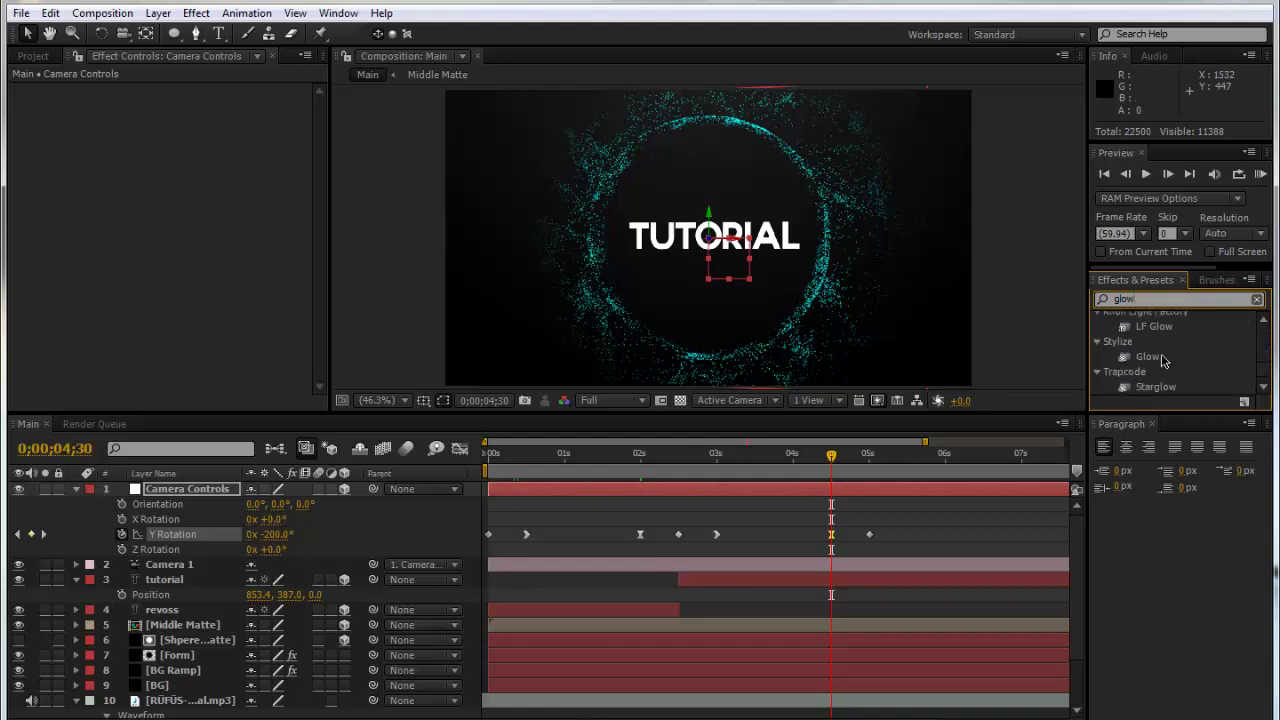
pyautogui.click(1150, 358)
pyautogui.moveTo(1157, 367); pyautogui.dragTo(192, 665)
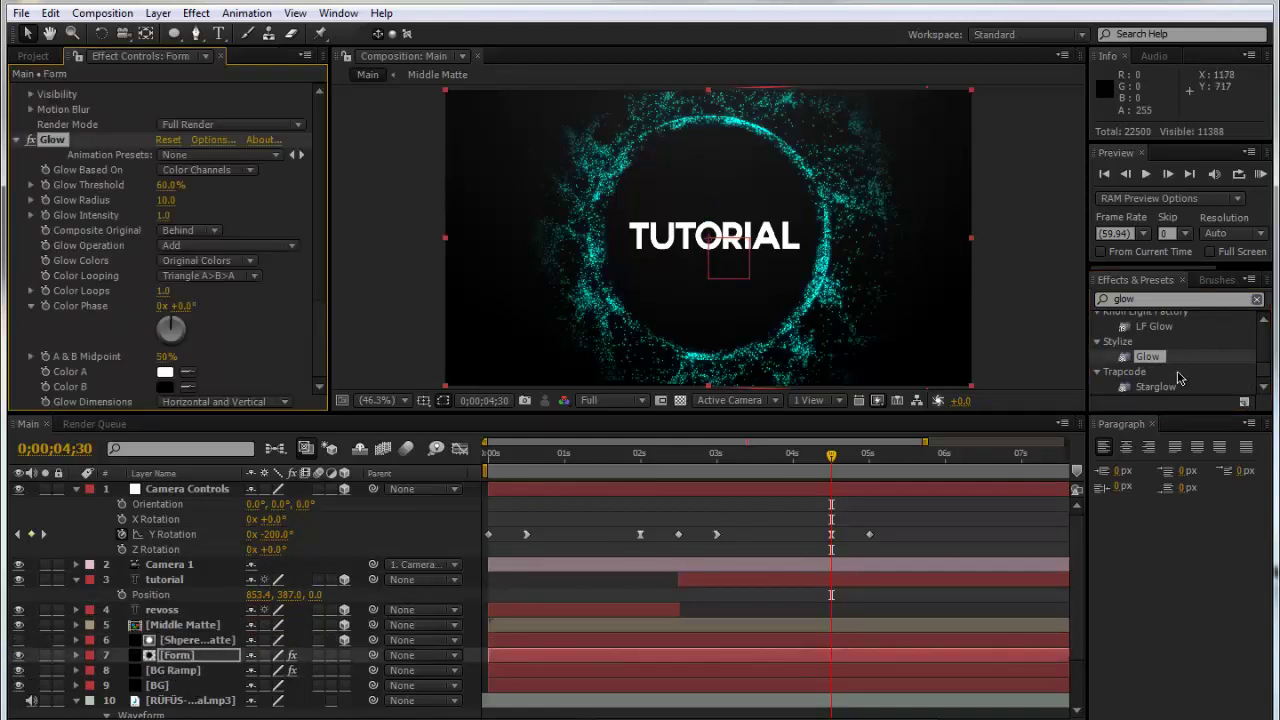
# - Apply Glow with Intensity 4.0 to both the revoss and tutorial titles
pyautogui.moveTo(1160, 362); pyautogui.dragTo(205, 608)
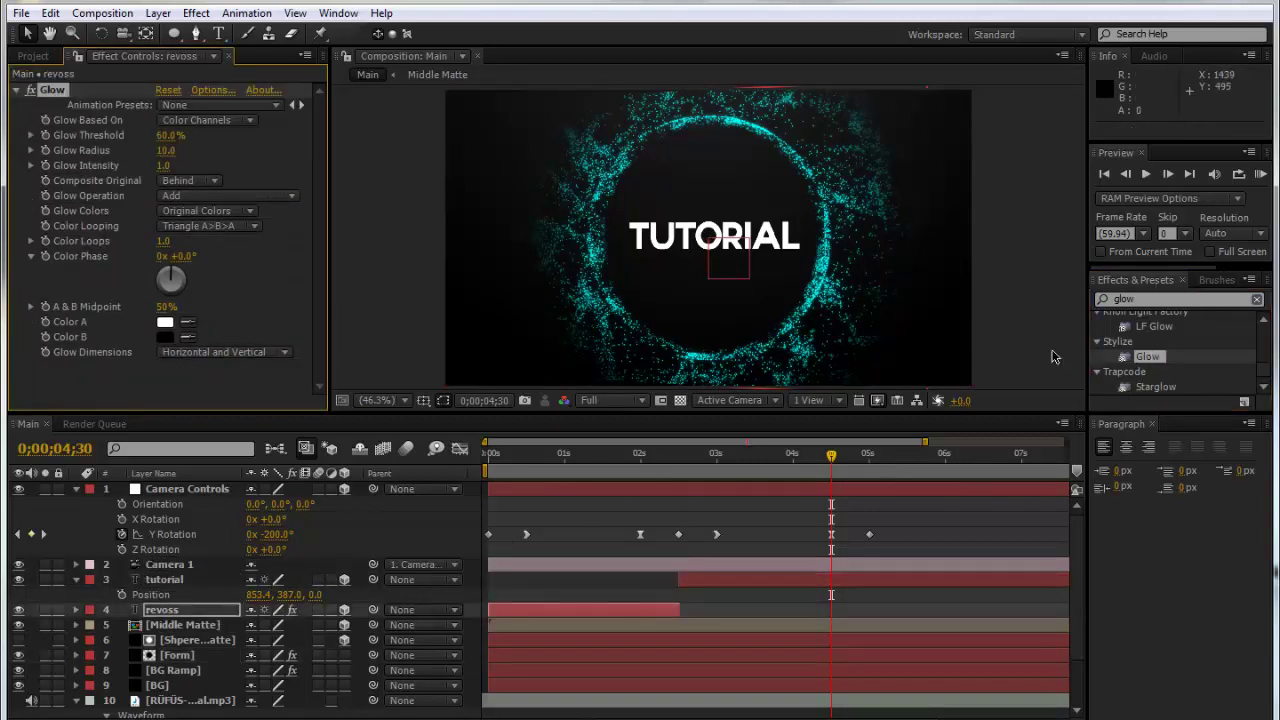
pyautogui.click(173, 166)
pyautogui.write('4')
pyautogui.press('Return')
pyautogui.click(1156, 386)
pyautogui.moveTo(1147, 357); pyautogui.dragTo(172, 594)
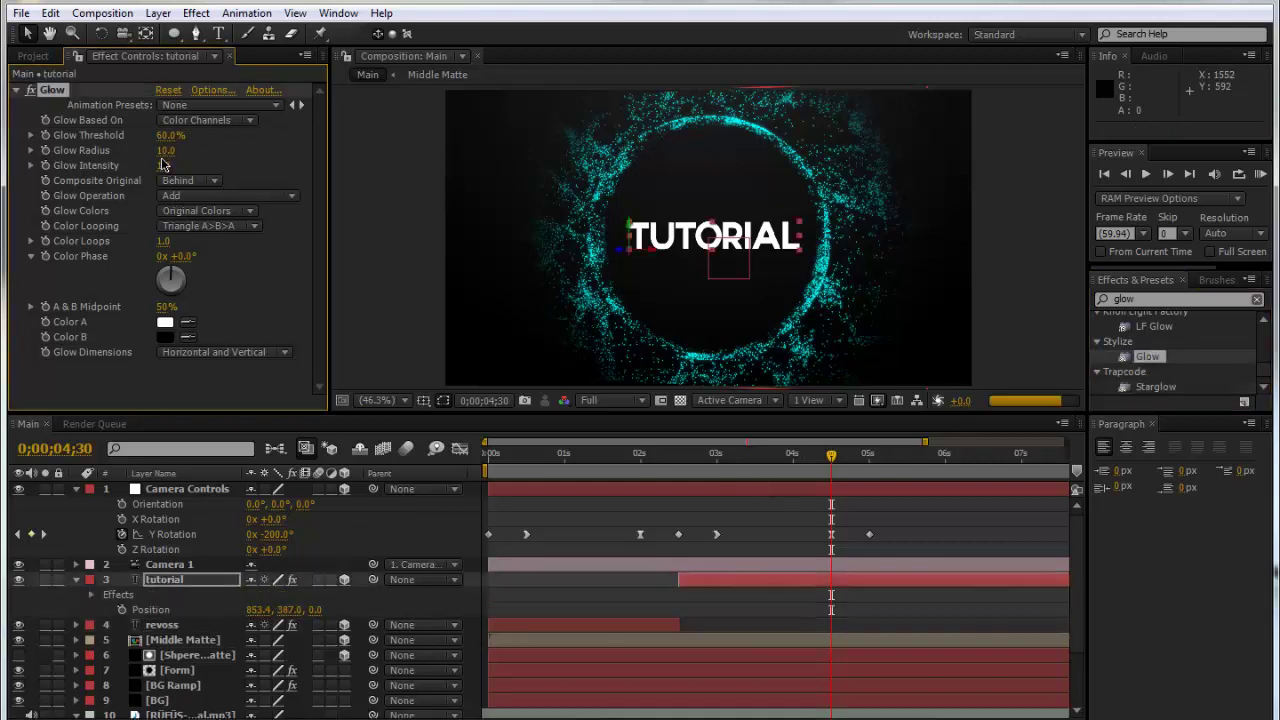
pyautogui.write('4')
pyautogui.press('Return')
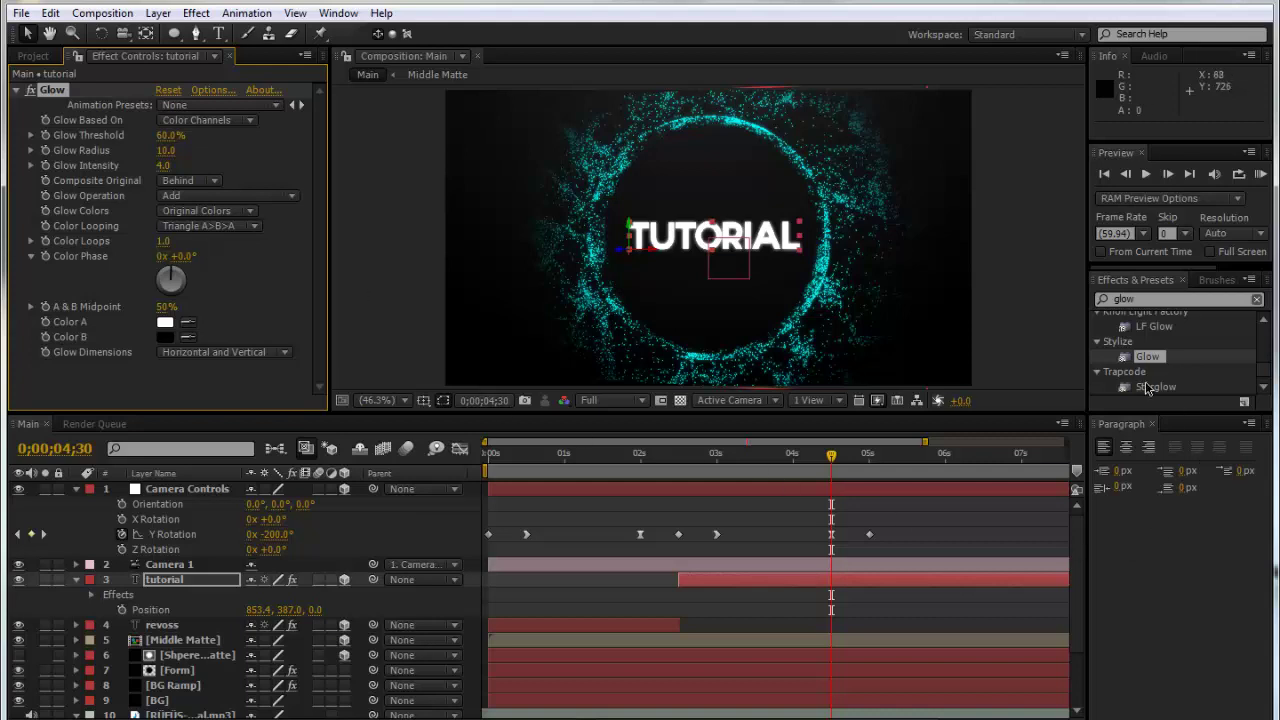
# - Add Starglow to the tutorial title with Streak Length 5.0
pyautogui.moveTo(1151, 388)
pyautogui.mouseDown()
pyautogui.moveTo(1080, 360)
pyautogui.moveTo(42, 265)
pyautogui.moveTo(86, 366)
pyautogui.mouseUp()
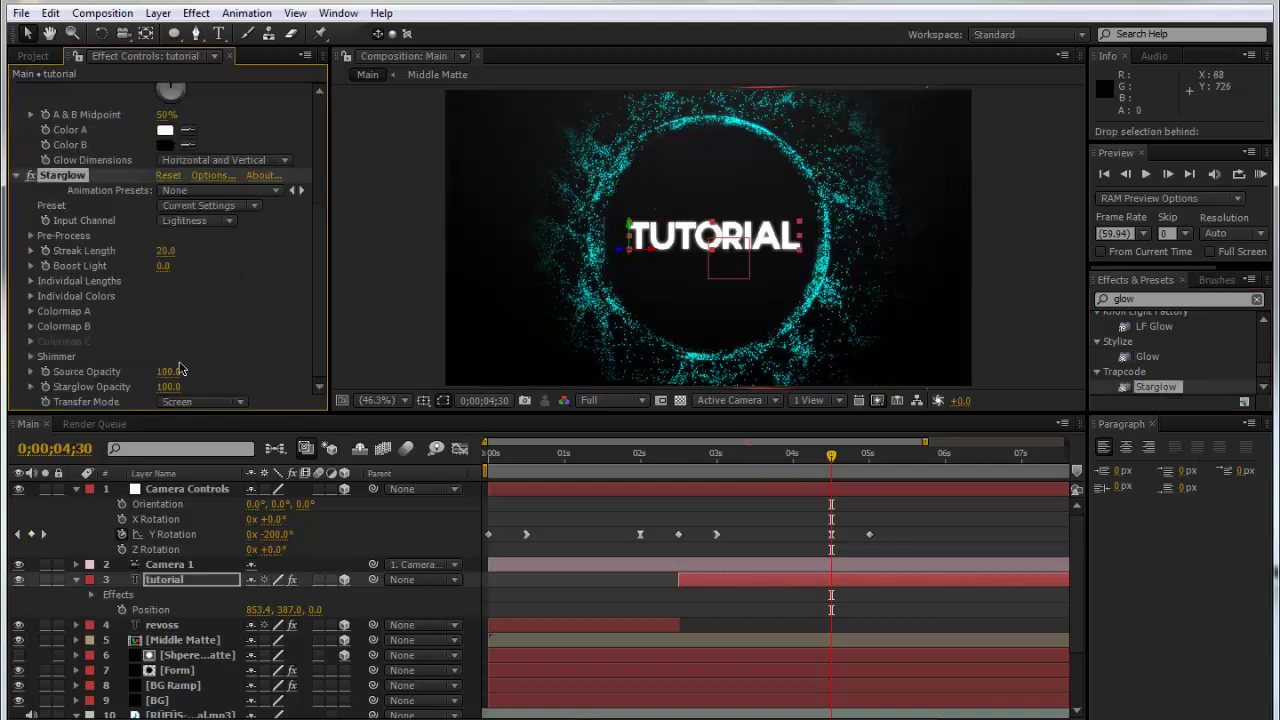
pyautogui.click(166, 251)
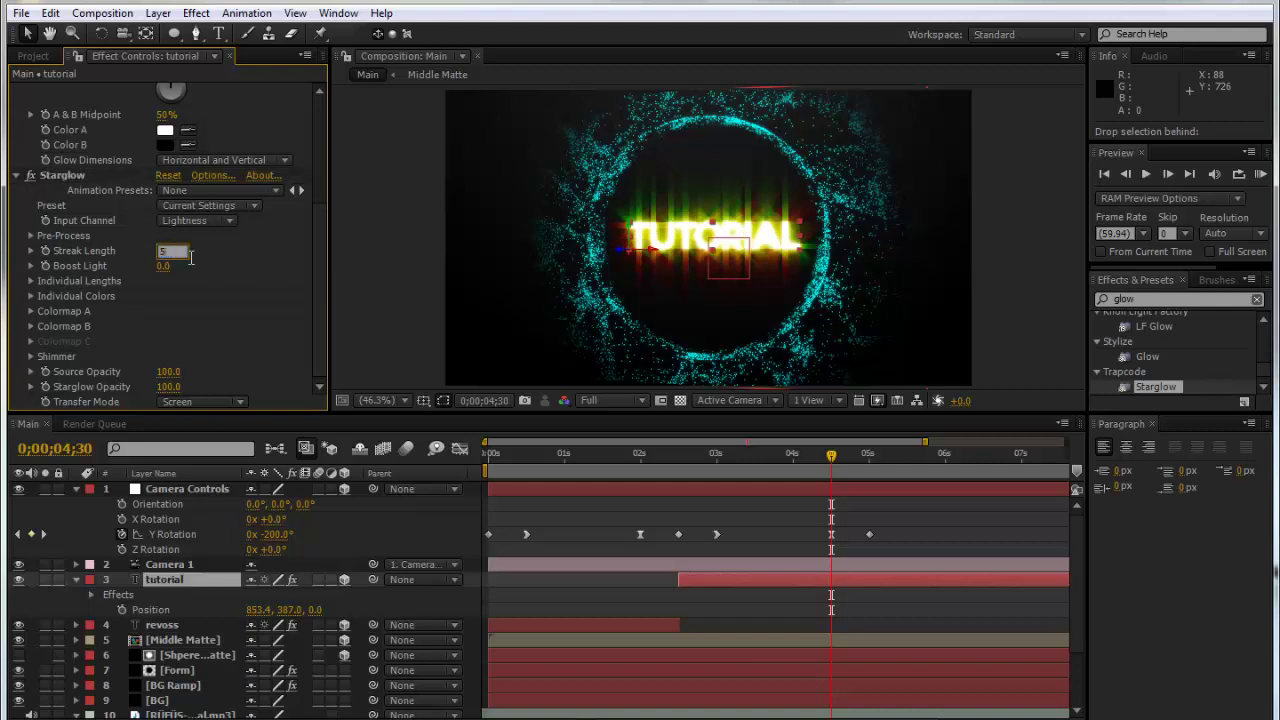
pyautogui.press('Return')
# - Set Colormap A to the Electric preset with a lighter blue shadow colour
pyautogui.click(31, 311)
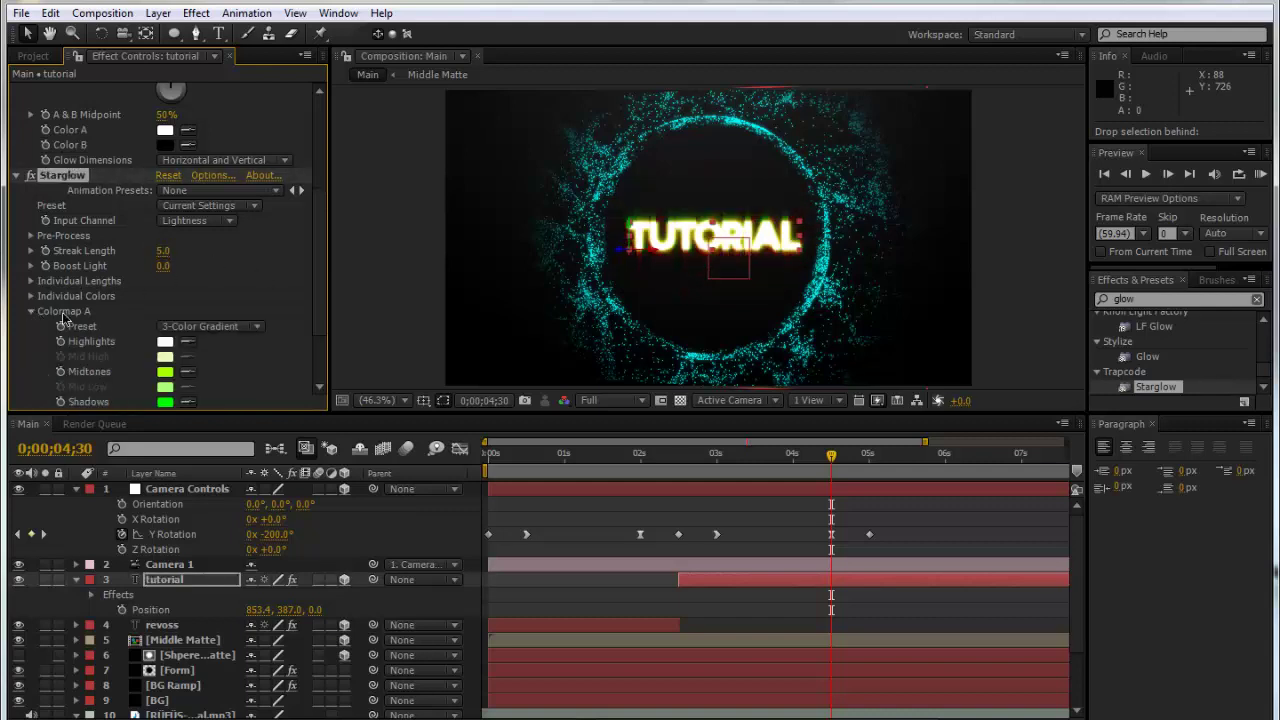
pyautogui.click(222, 333)
pyautogui.click(233, 347)
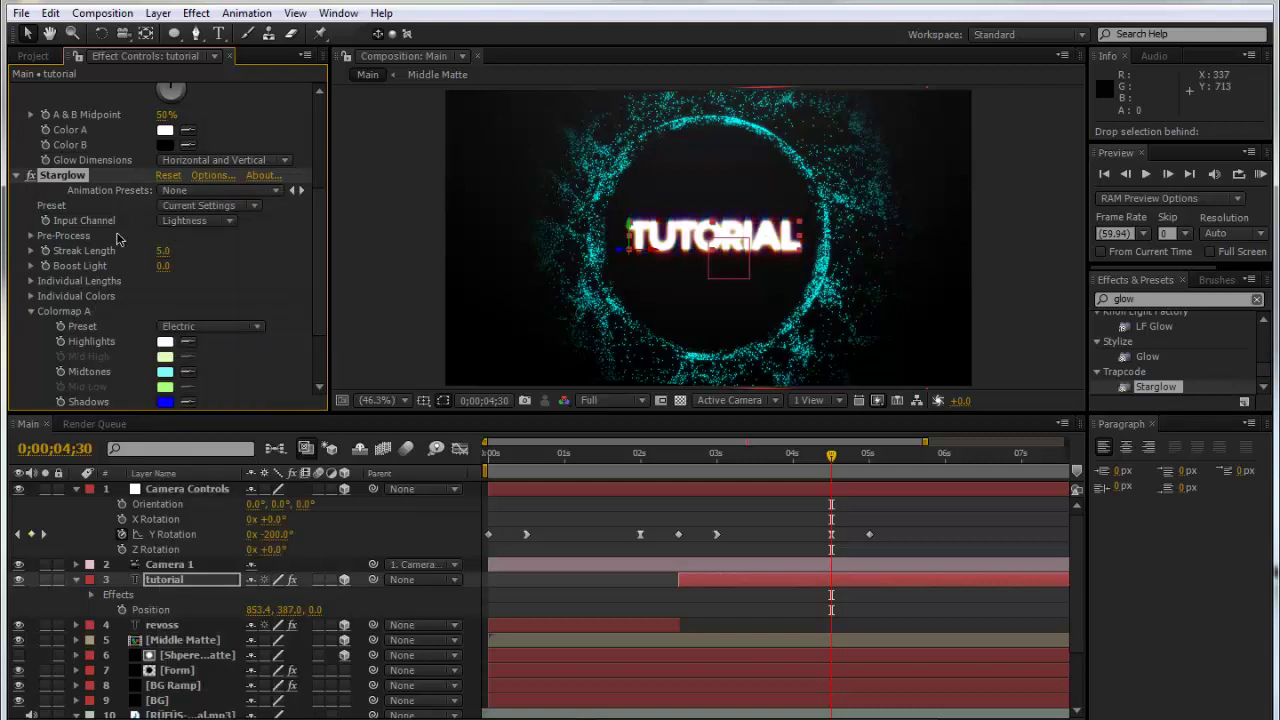
pyautogui.scroll(-2, 135, 230)
pyautogui.scroll(-2, 135, 230)
pyautogui.click(166, 322)
pyautogui.moveTo(270, 103); pyautogui.dragTo(281, 113)
pyautogui.click(406, 20)
# - Recolour Colormap B with cyan midtones and blue shadows
pyautogui.click(30, 337)
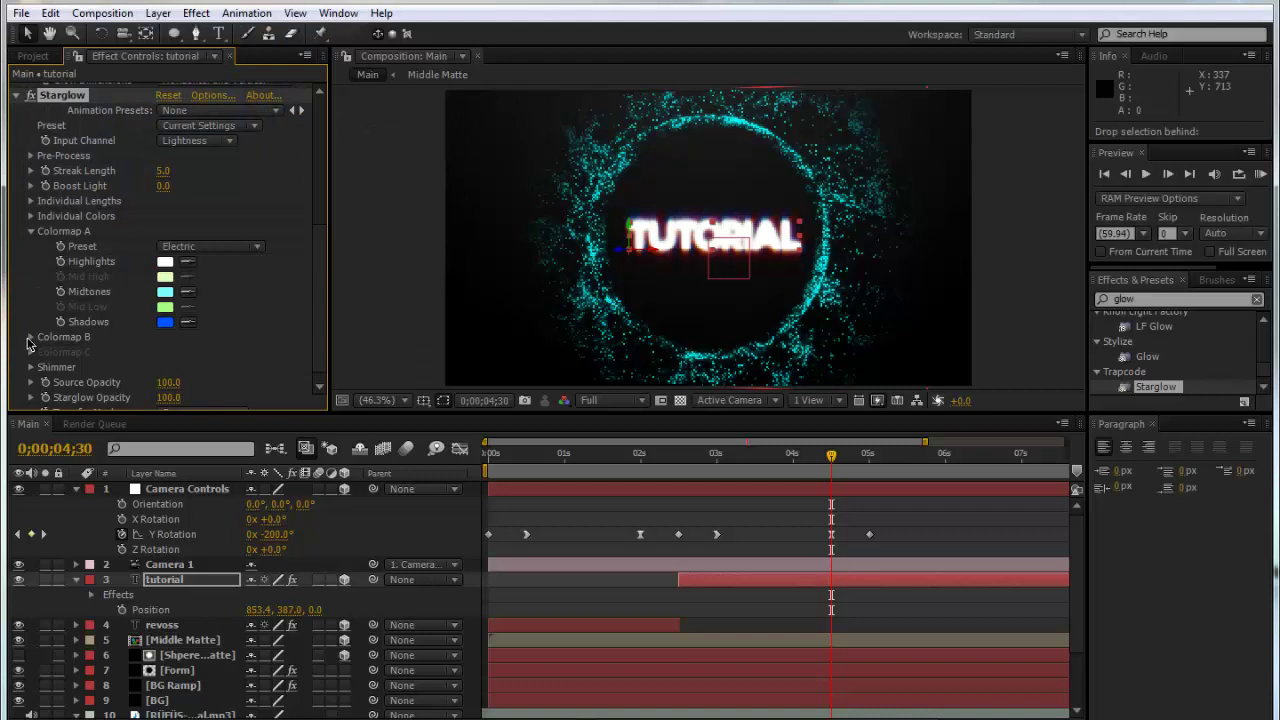
pyautogui.scroll(-1, 212, 355)
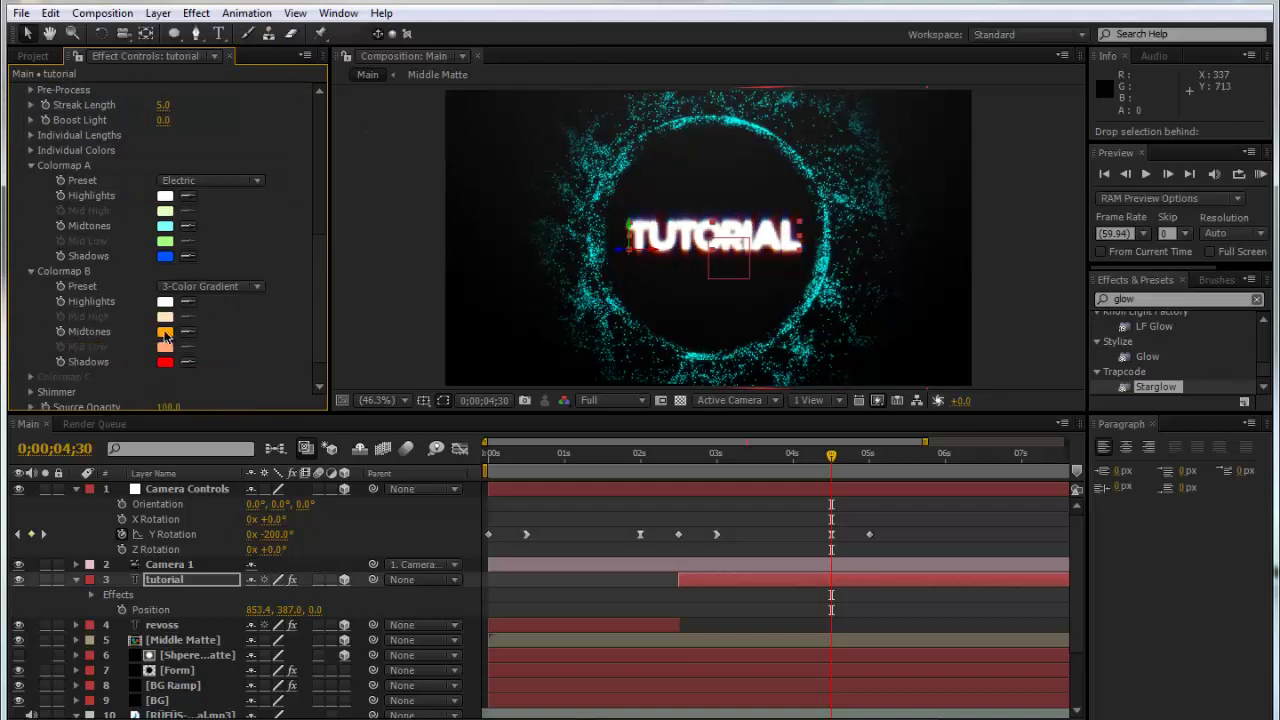
pyautogui.click(166, 331)
pyautogui.moveTo(268, 100); pyautogui.dragTo(279, 137)
pyautogui.click(420, 21)
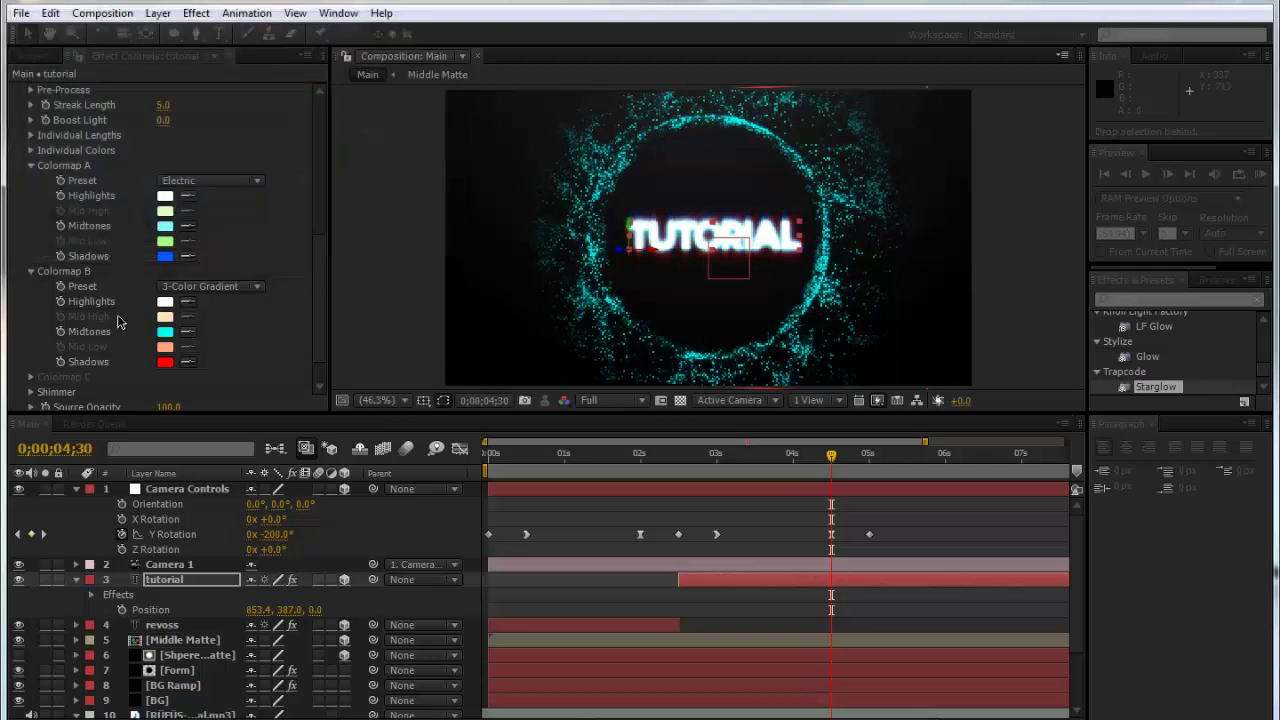
pyautogui.click(165, 361)
pyautogui.moveTo(276, 104); pyautogui.dragTo(281, 126)
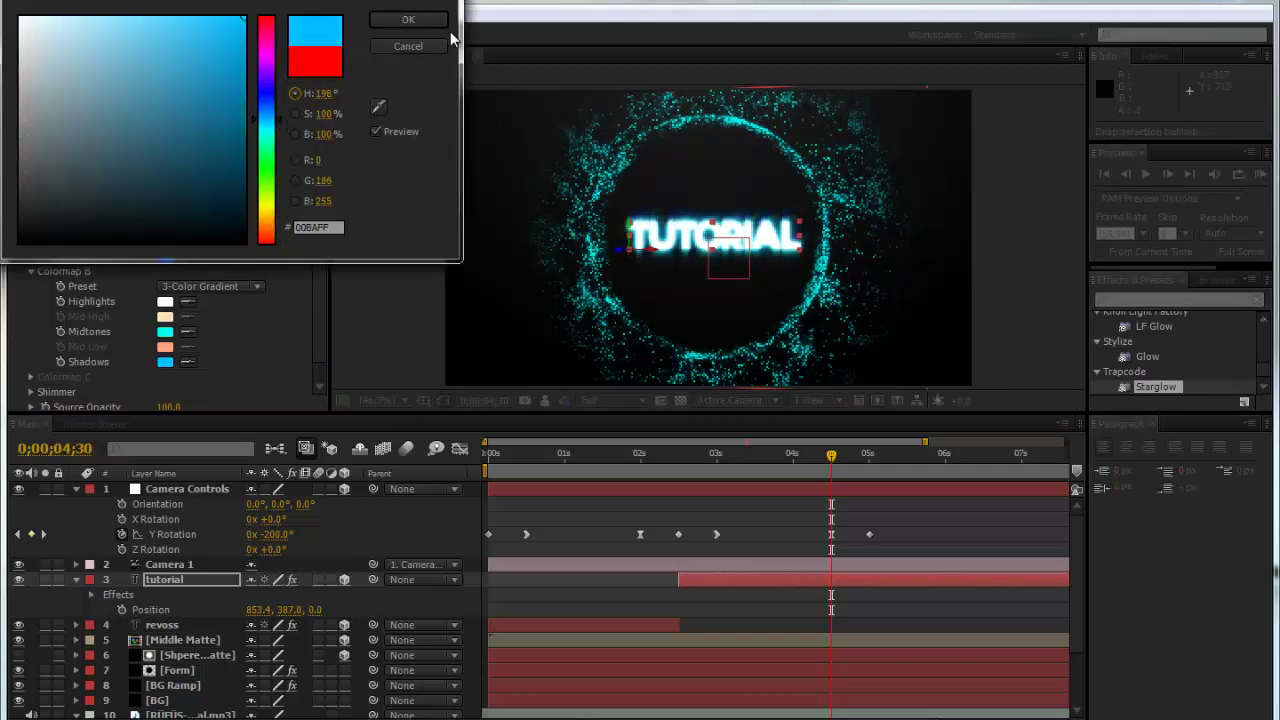
pyautogui.click(420, 21)
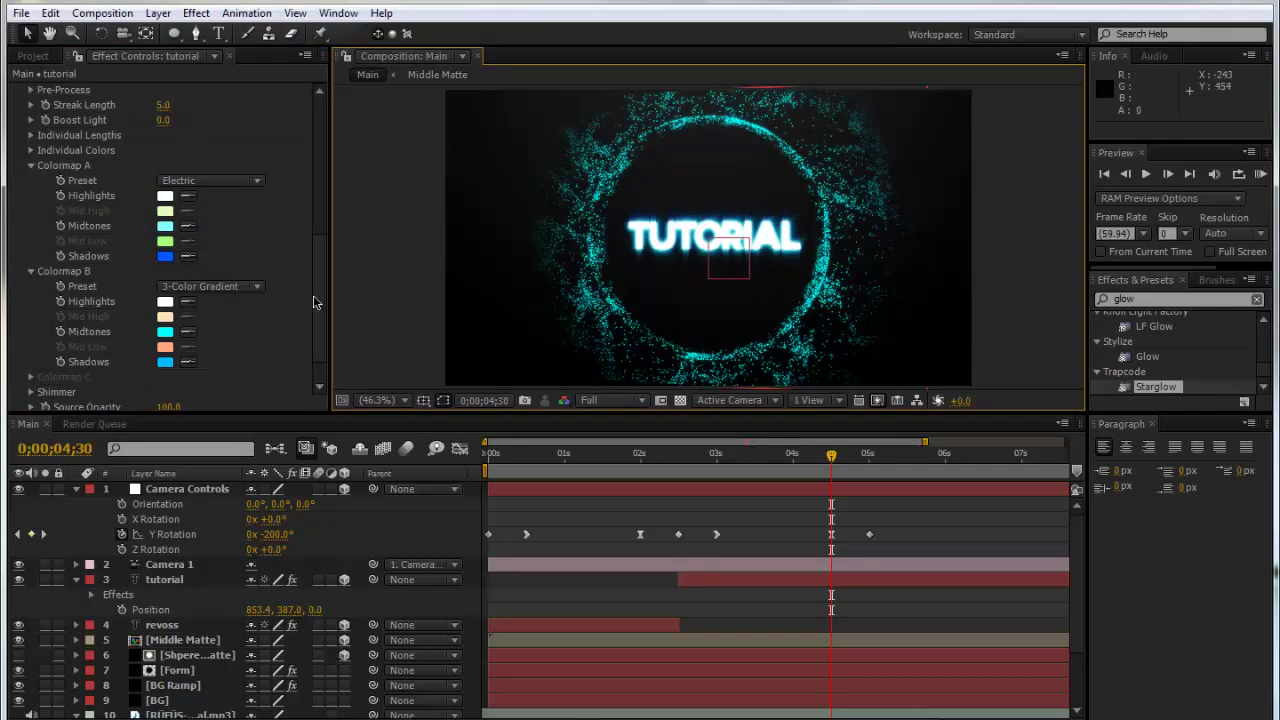
# - Lower Starglow Opacity to 50 and check the glow
pyautogui.scroll(-2, 175, 270)
pyautogui.scroll(6, 190, 270)
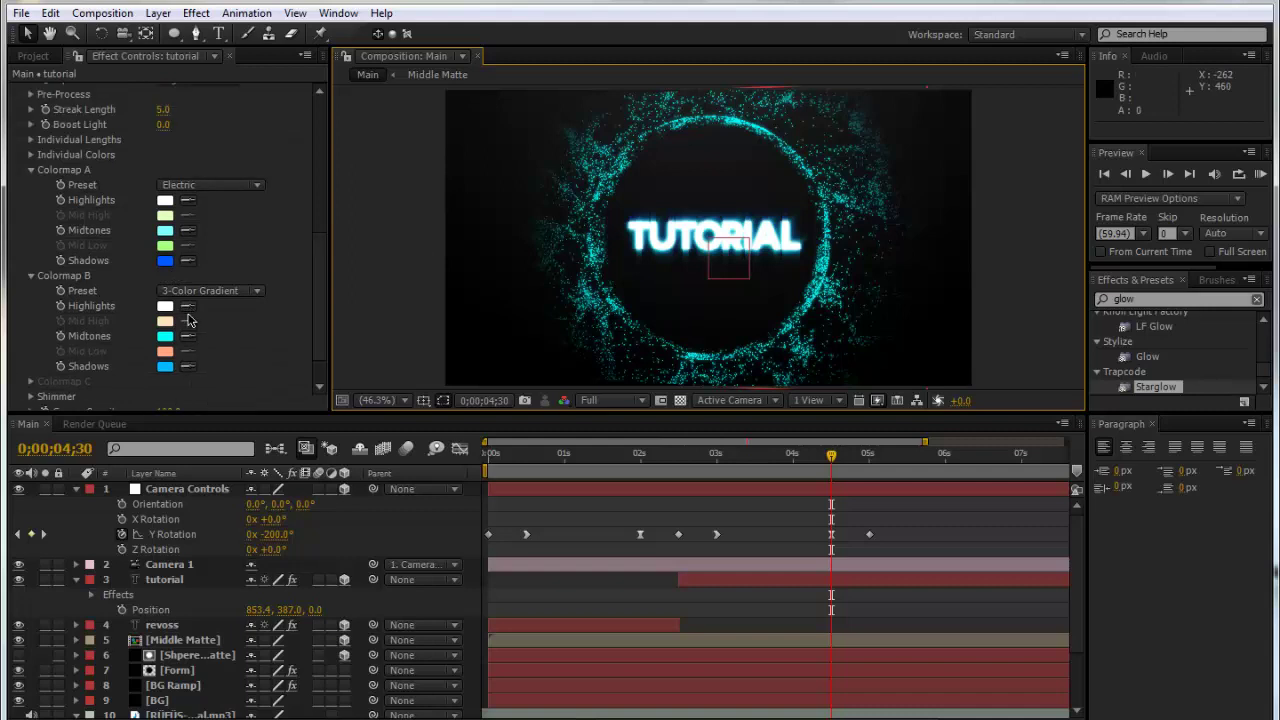
pyautogui.scroll(-6, 172, 247)
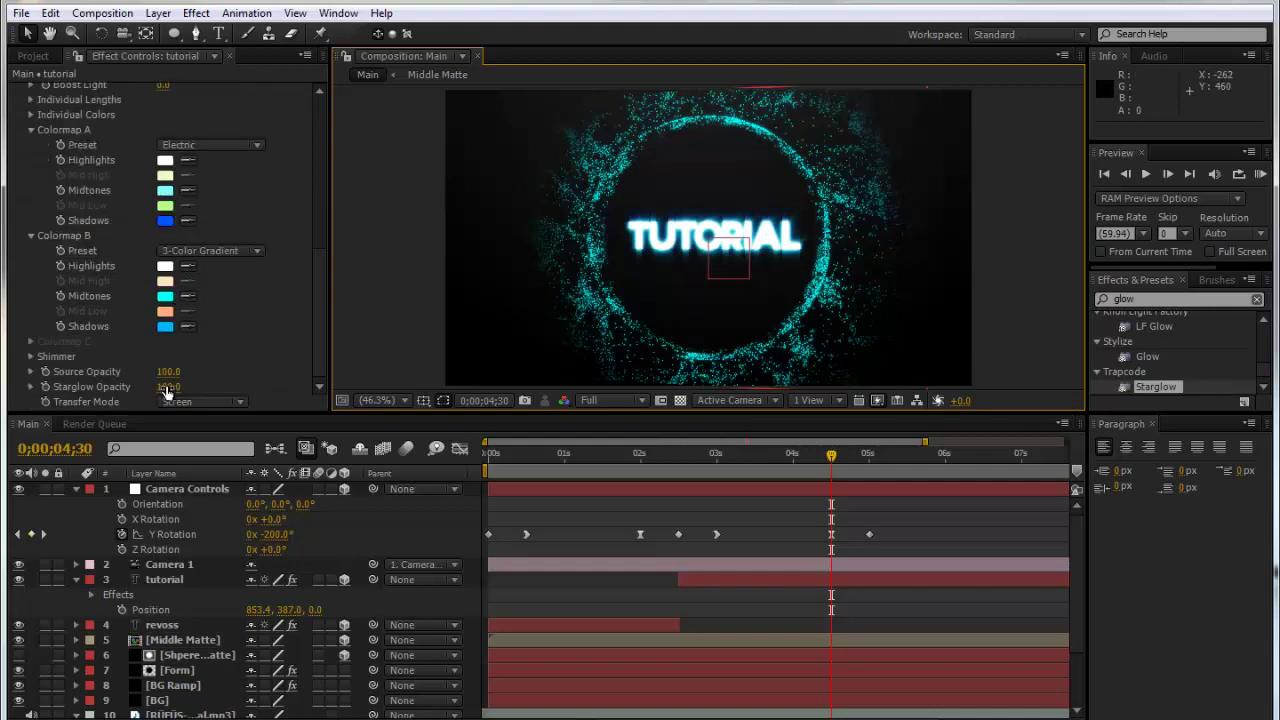
pyautogui.write('50')
pyautogui.press('Return')
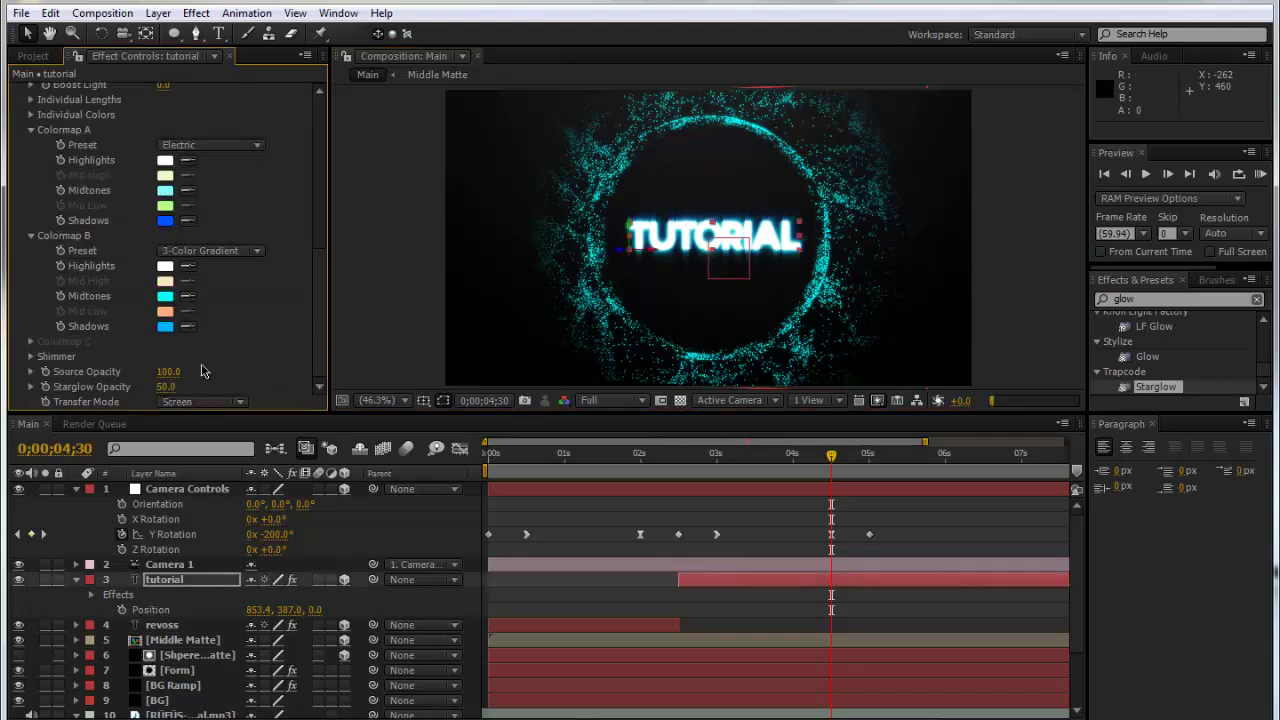
pyautogui.click(992, 273)
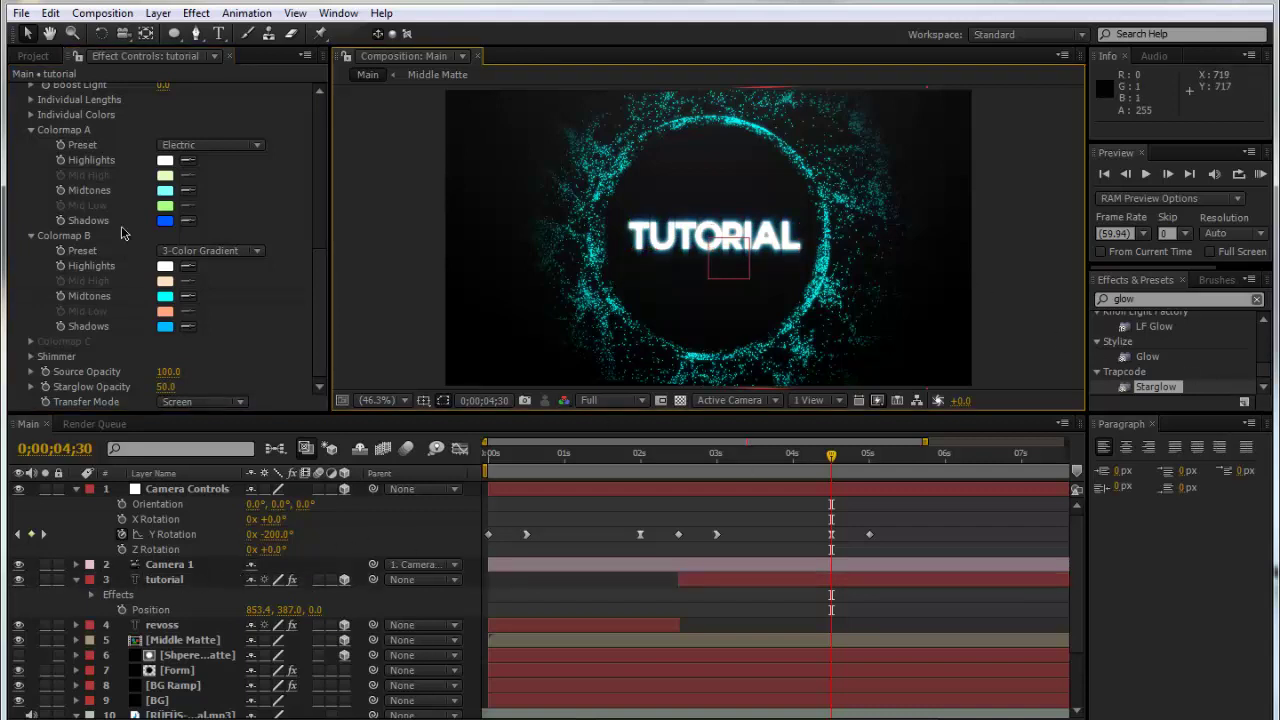
pyautogui.scroll(5, 105, 155)
# - Copy the tutorial layer's Starglow onto the revoss title
pyautogui.click(86, 155)
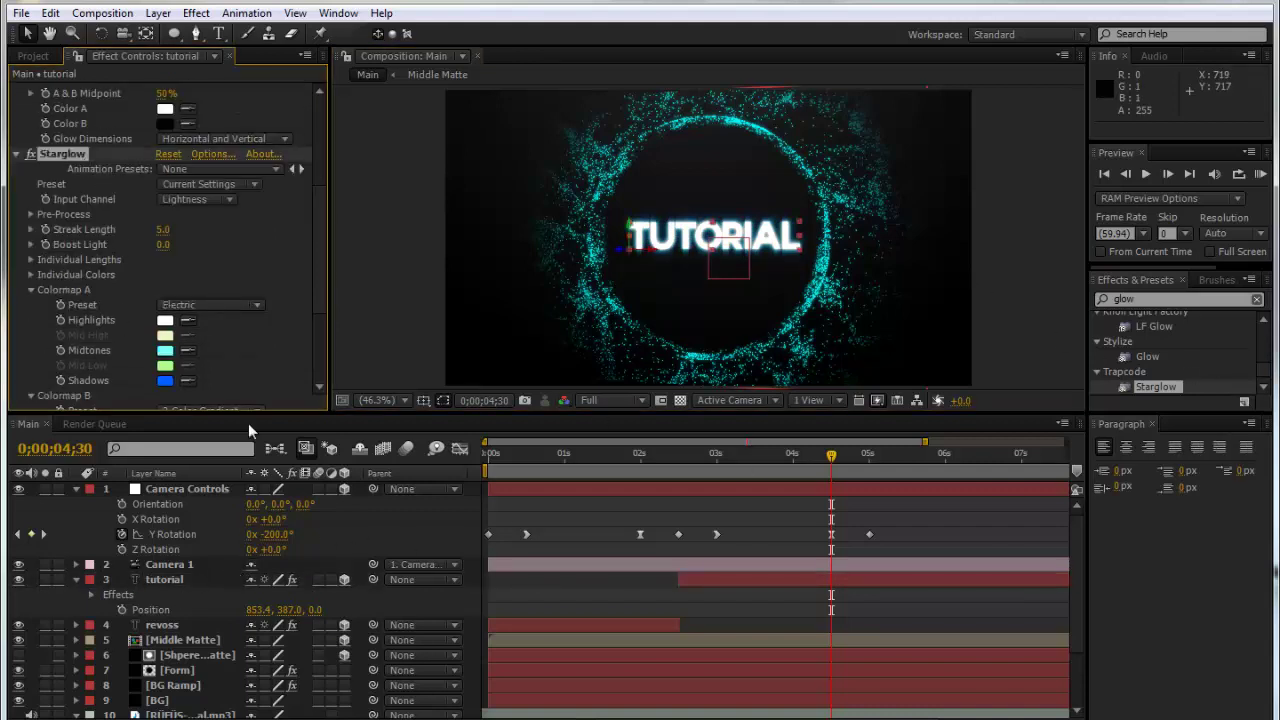
pyautogui.press('Return')
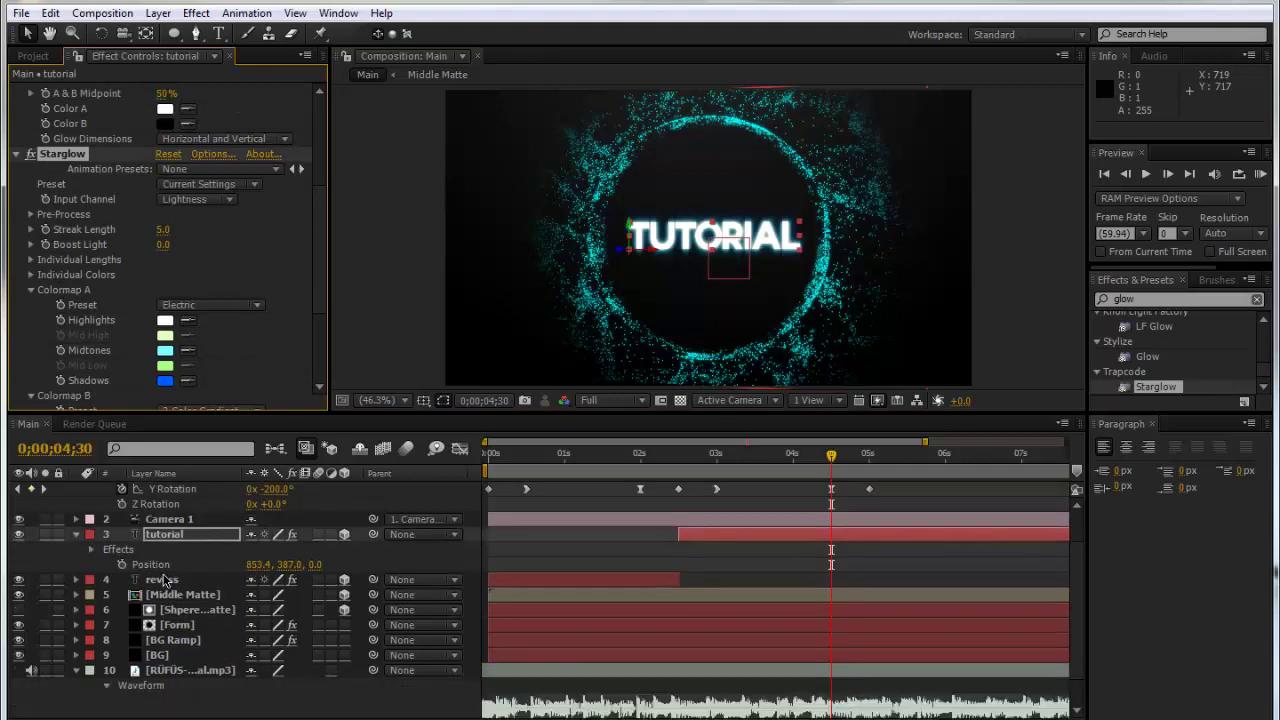
pyautogui.click(163, 580)
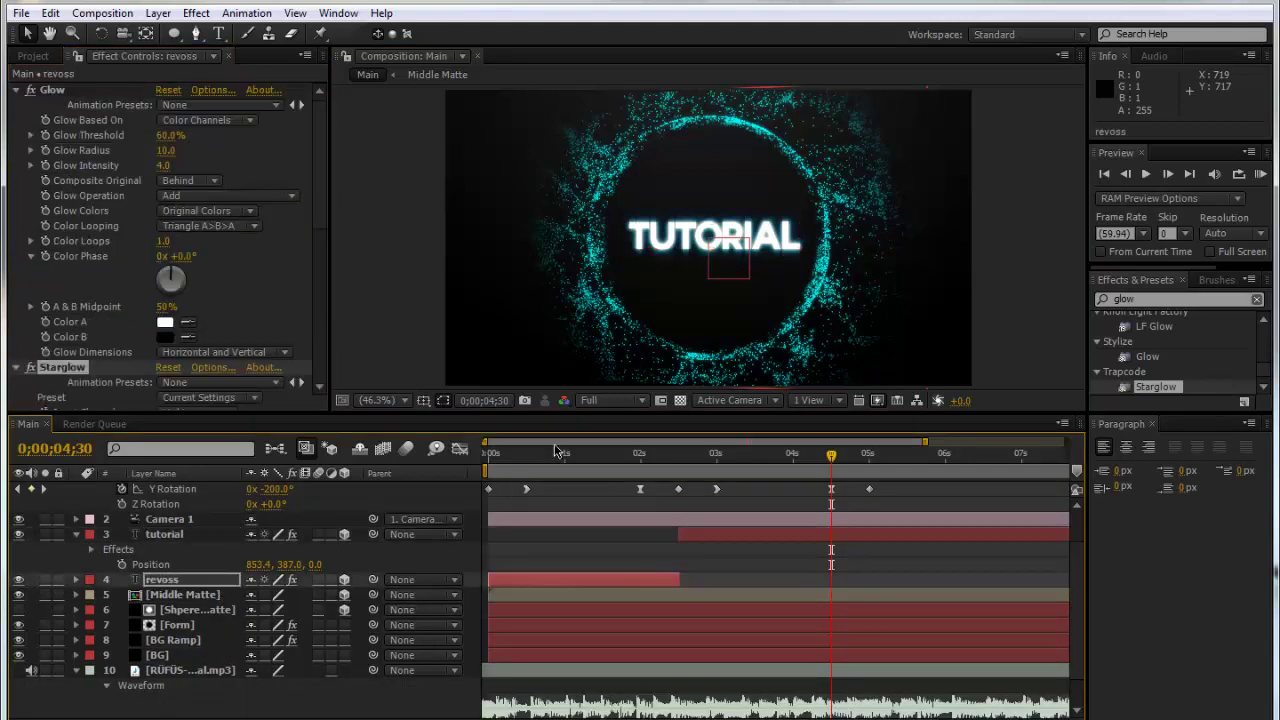
# - Preview the camera spin swapping REVOSS for TUTORIAL around 3 seconds
pyautogui.click(498, 455)
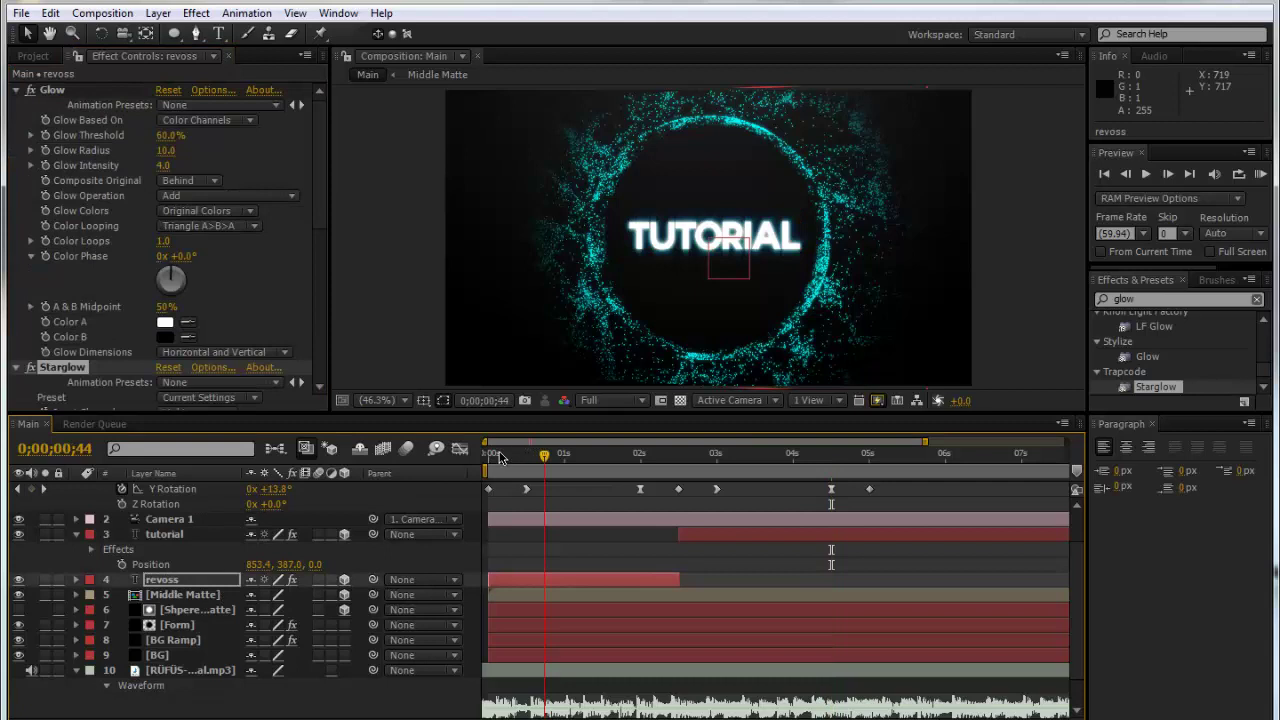
pyautogui.press('space')
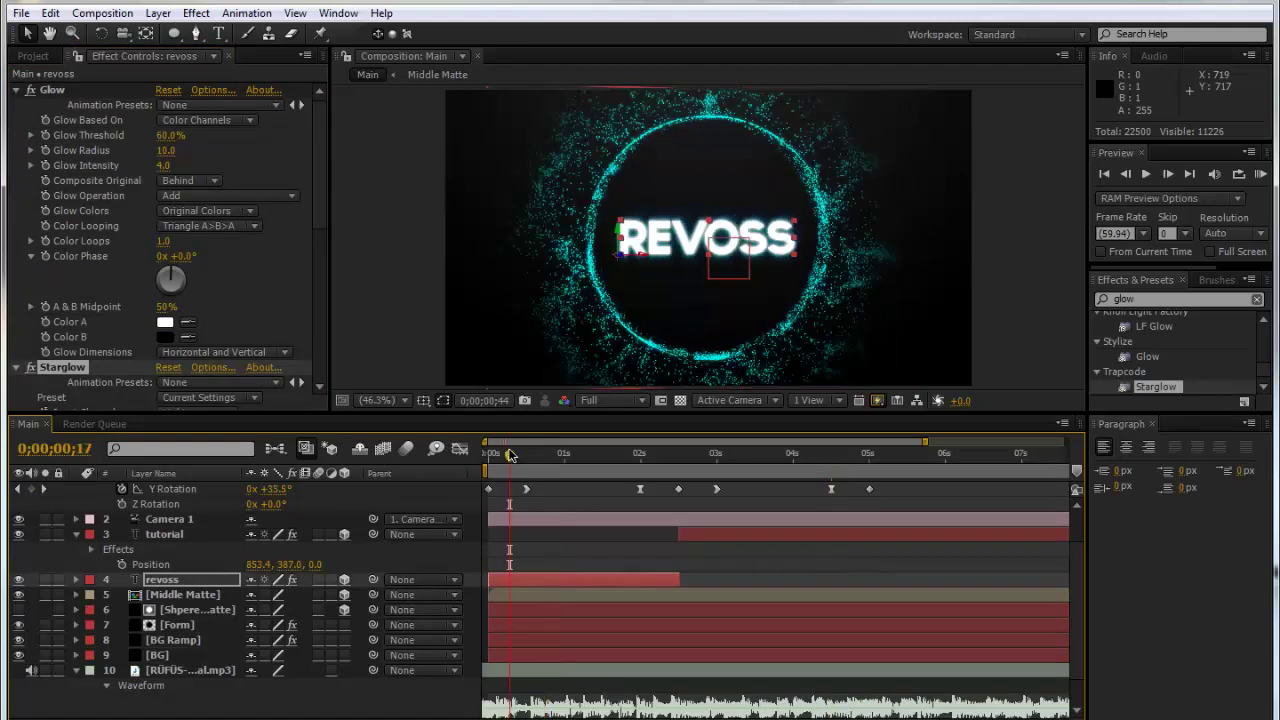
pyautogui.click(589, 456)
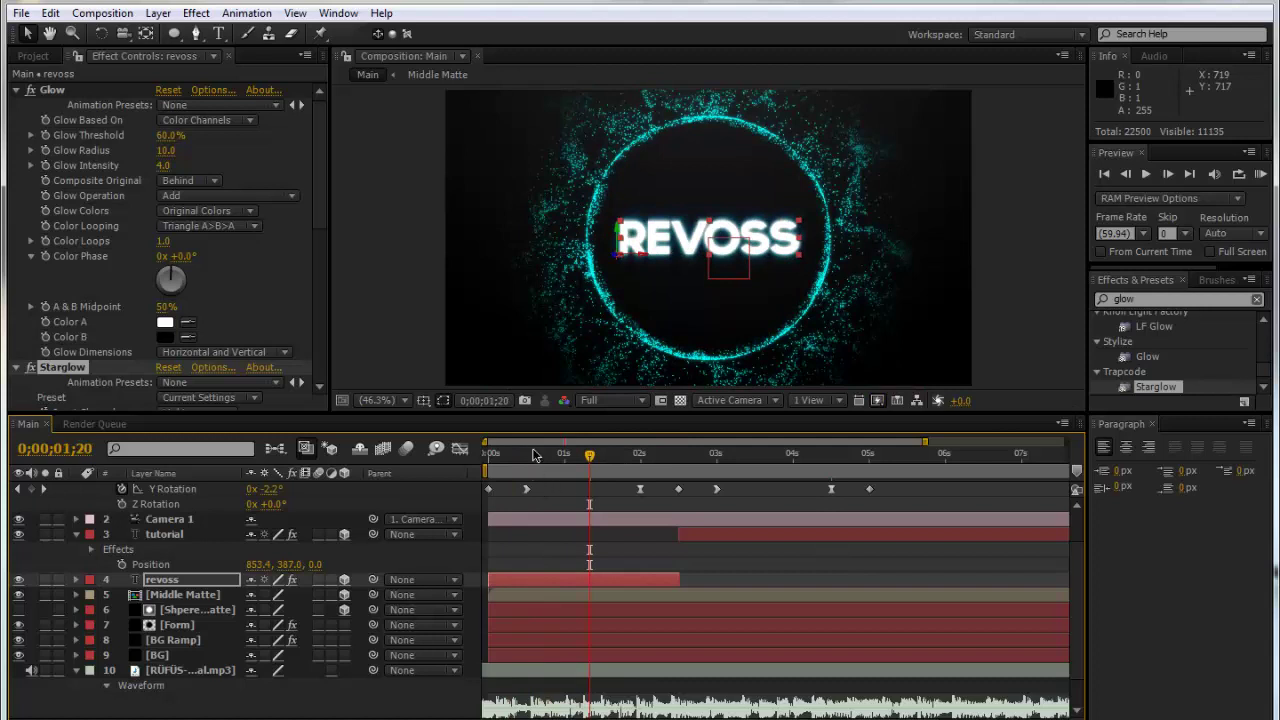
pyautogui.moveTo(633, 458); pyautogui.dragTo(641, 458)
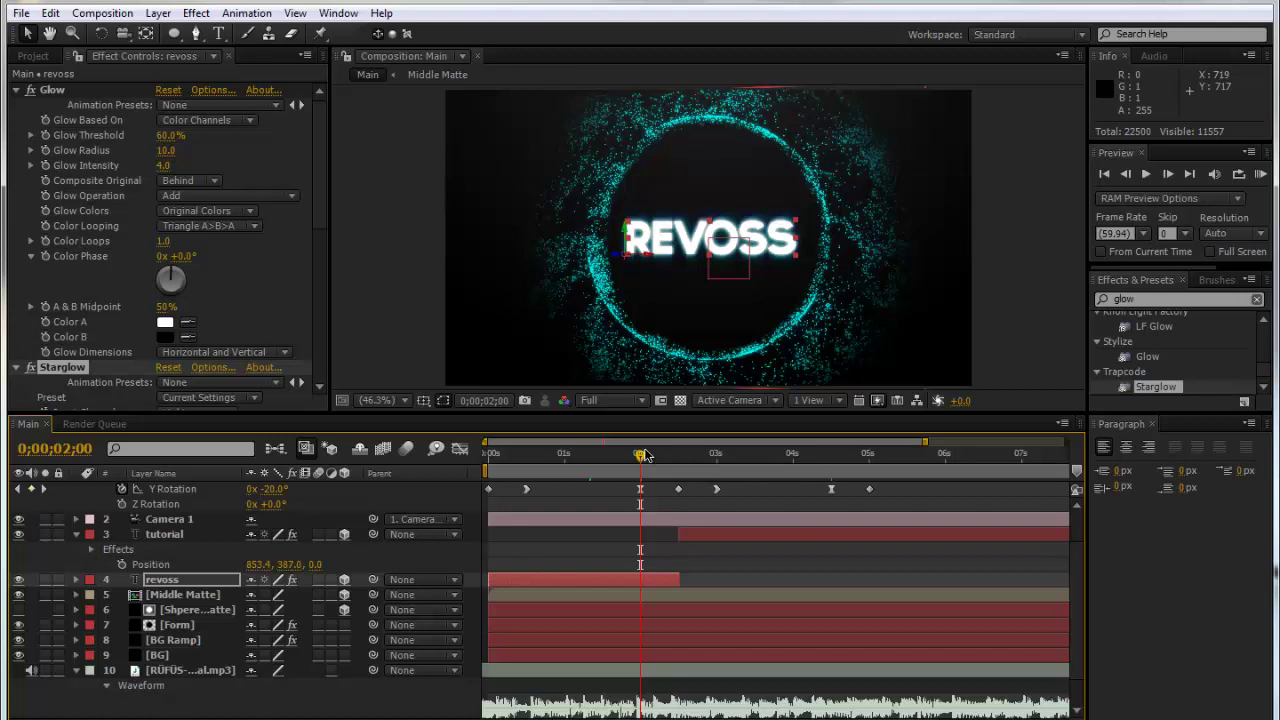
pyautogui.click(706, 453)
pyautogui.press('space')
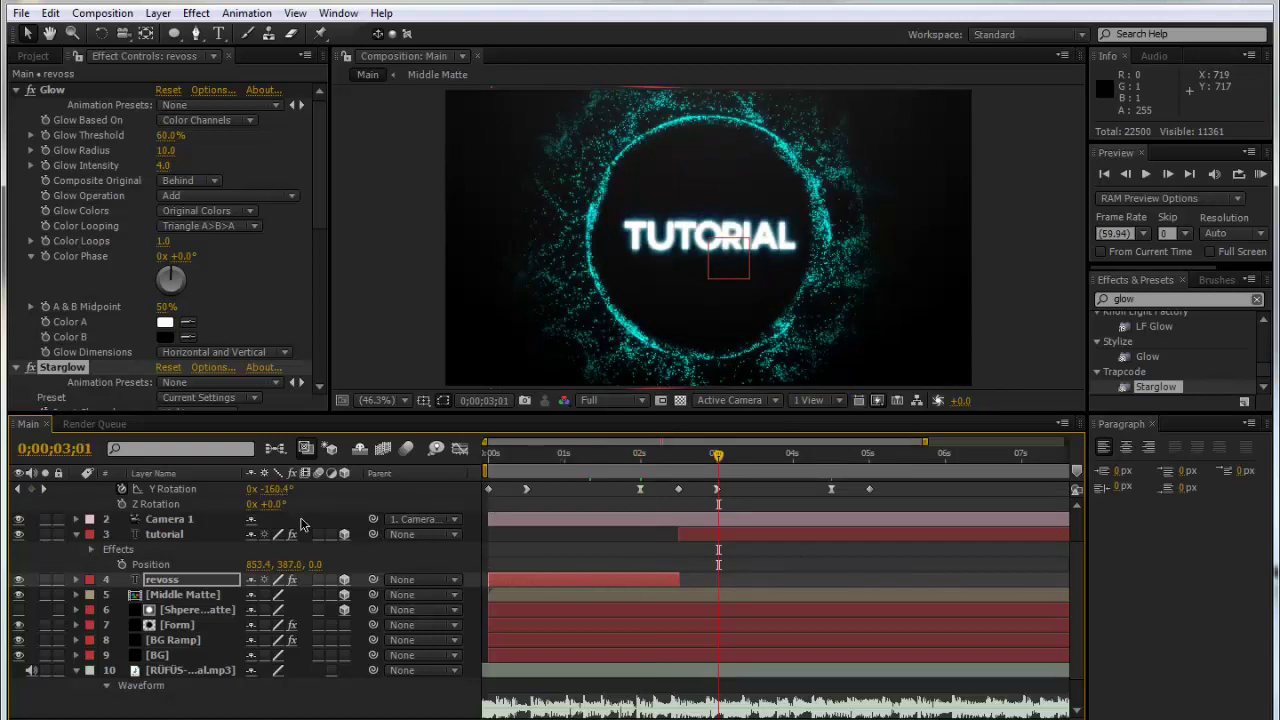
# - Set the Form layer's Motion Blur to On, with Shutter Angle 180 and Shutter Phase 0
pyautogui.click(186, 626)
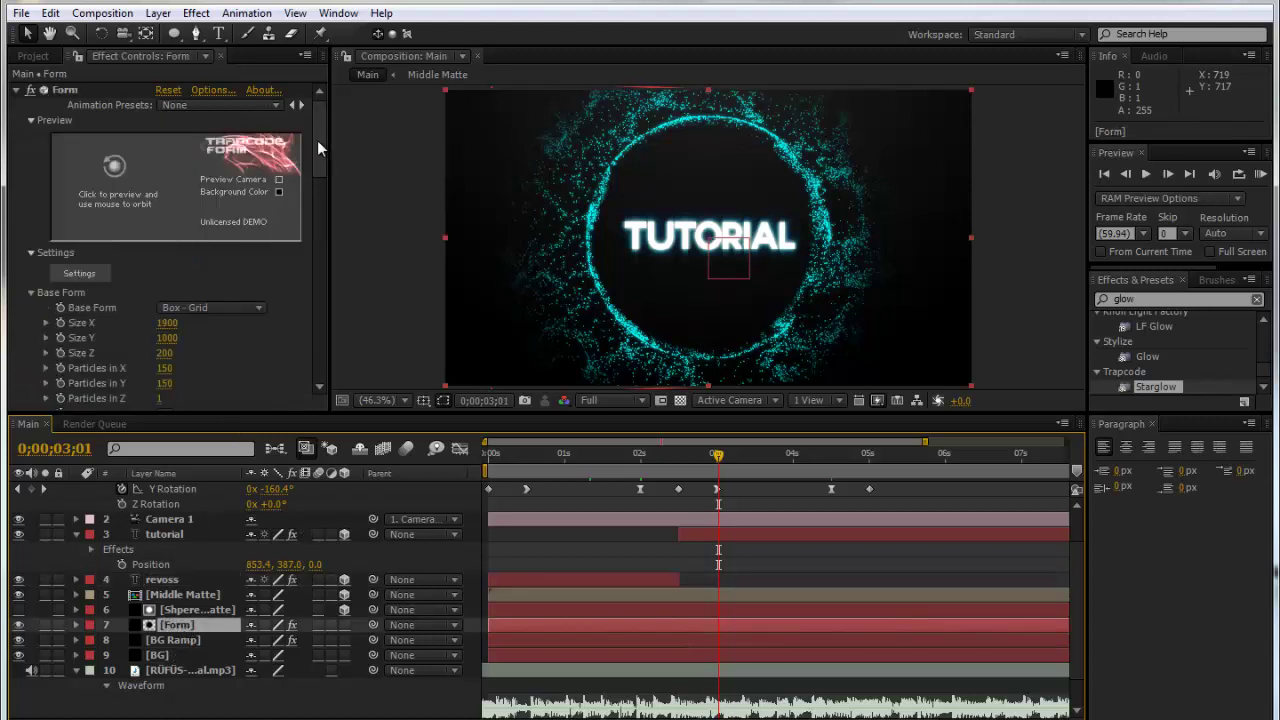
pyautogui.moveTo(318, 140); pyautogui.dragTo(285, 398)
pyautogui.scroll(3, 275, 335)
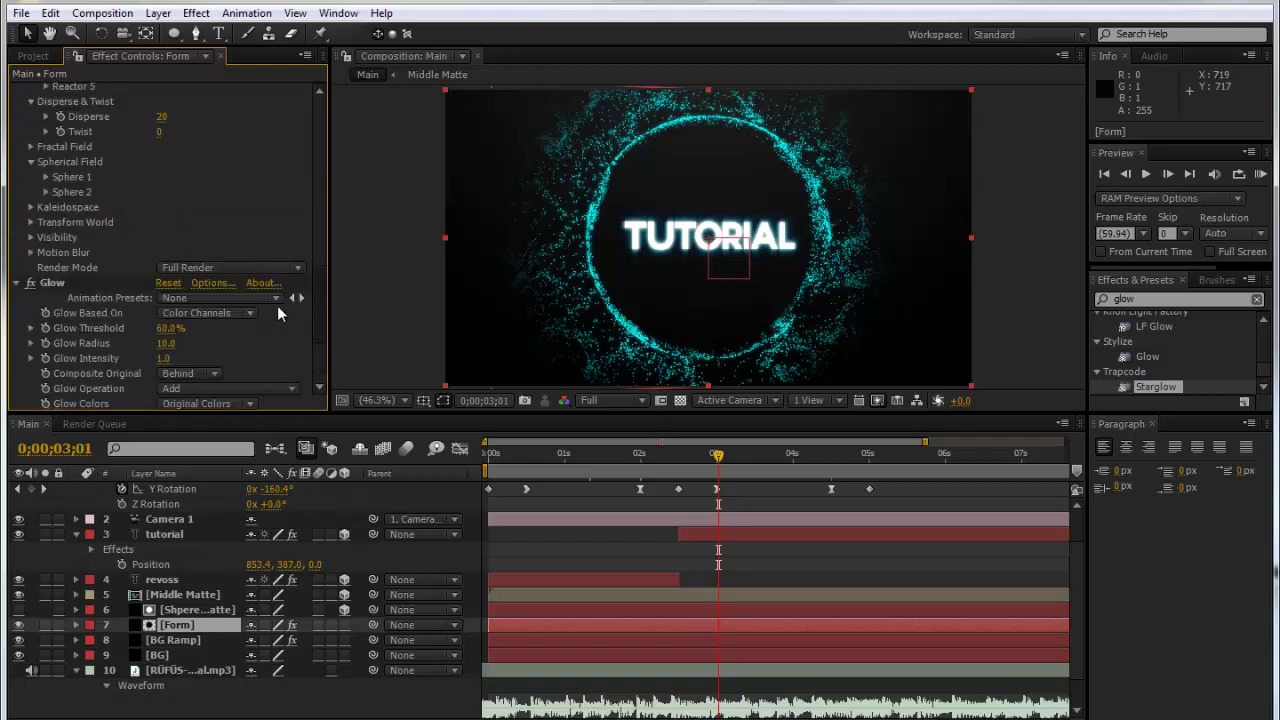
pyautogui.click(32, 253)
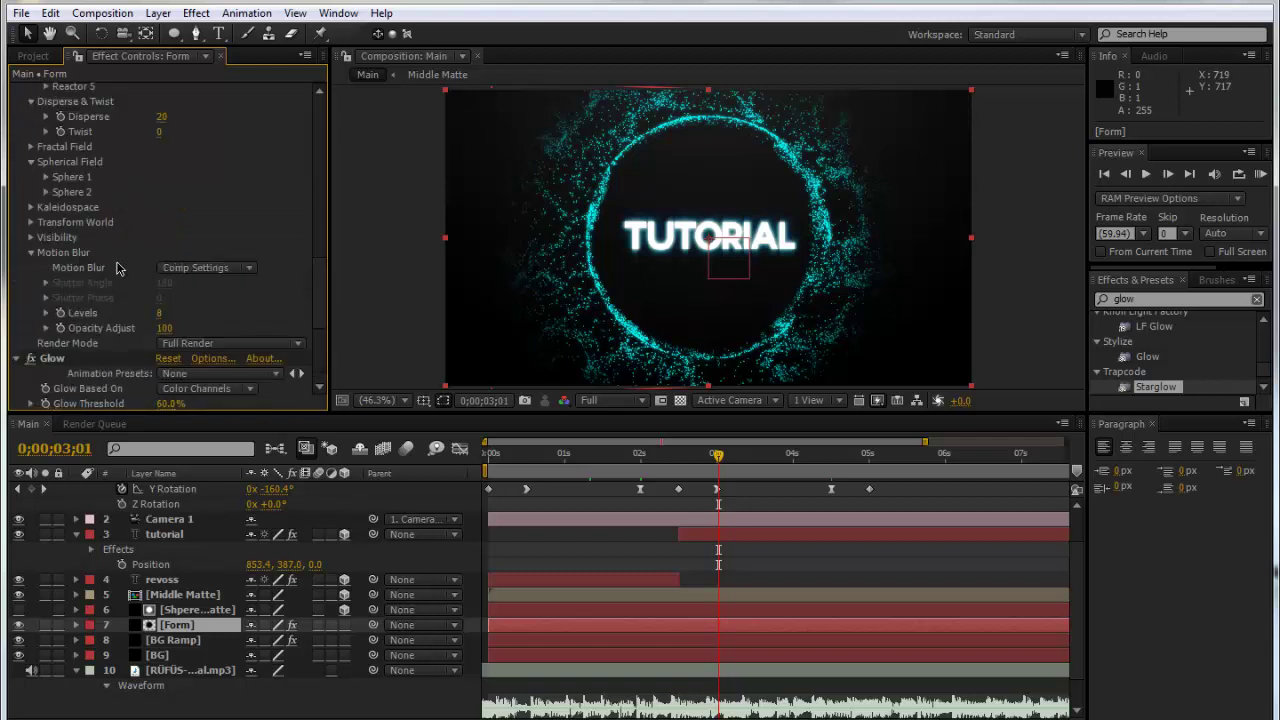
pyautogui.click(183, 268)
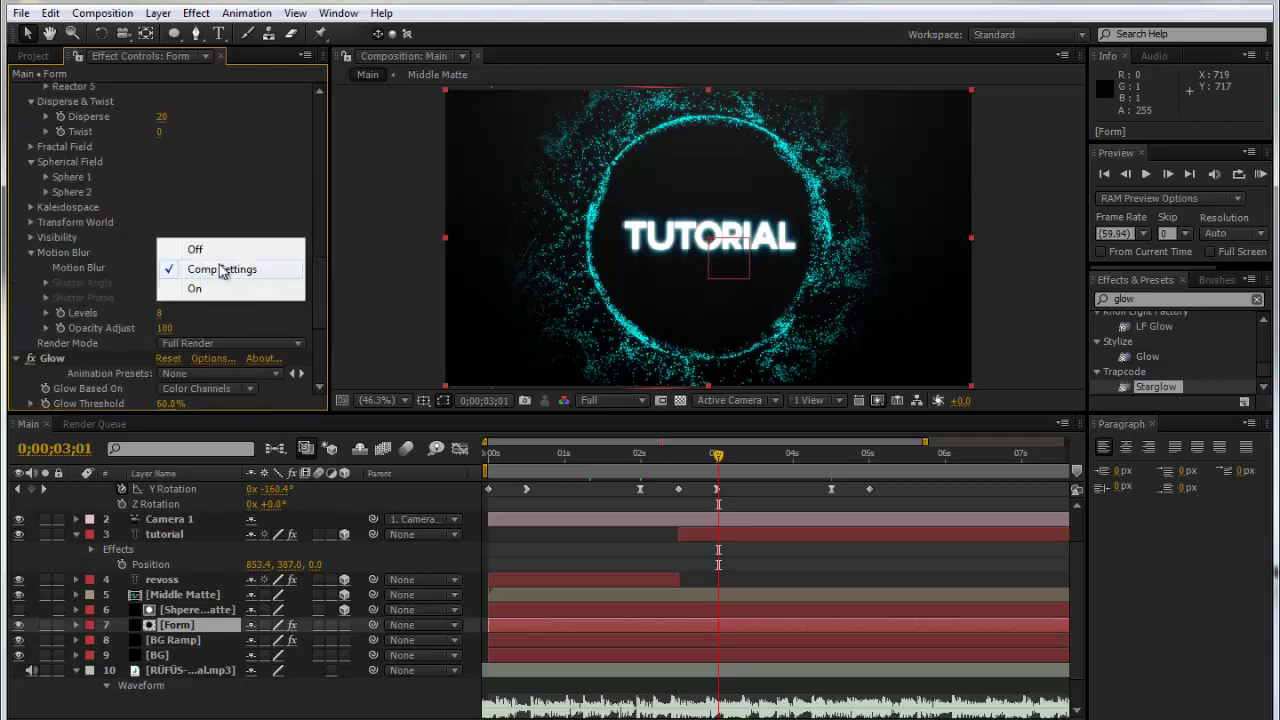
pyautogui.click(221, 288)
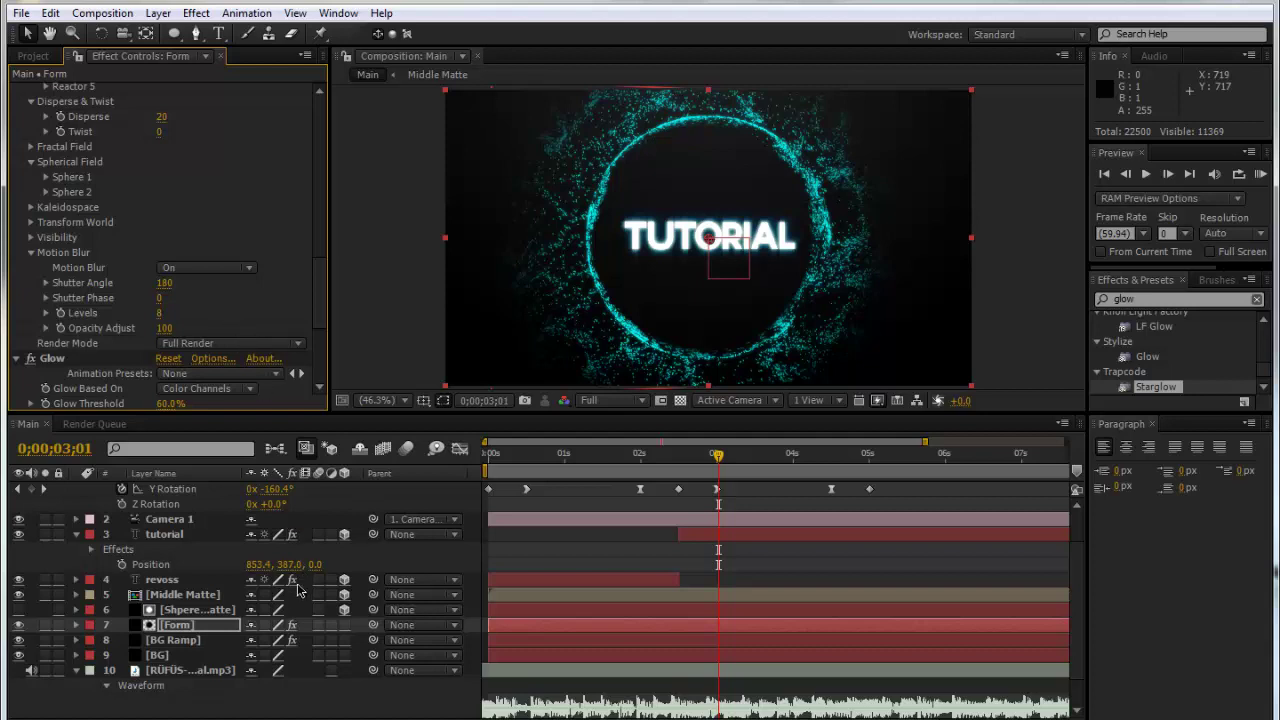
pyautogui.scroll(1, 292, 595)
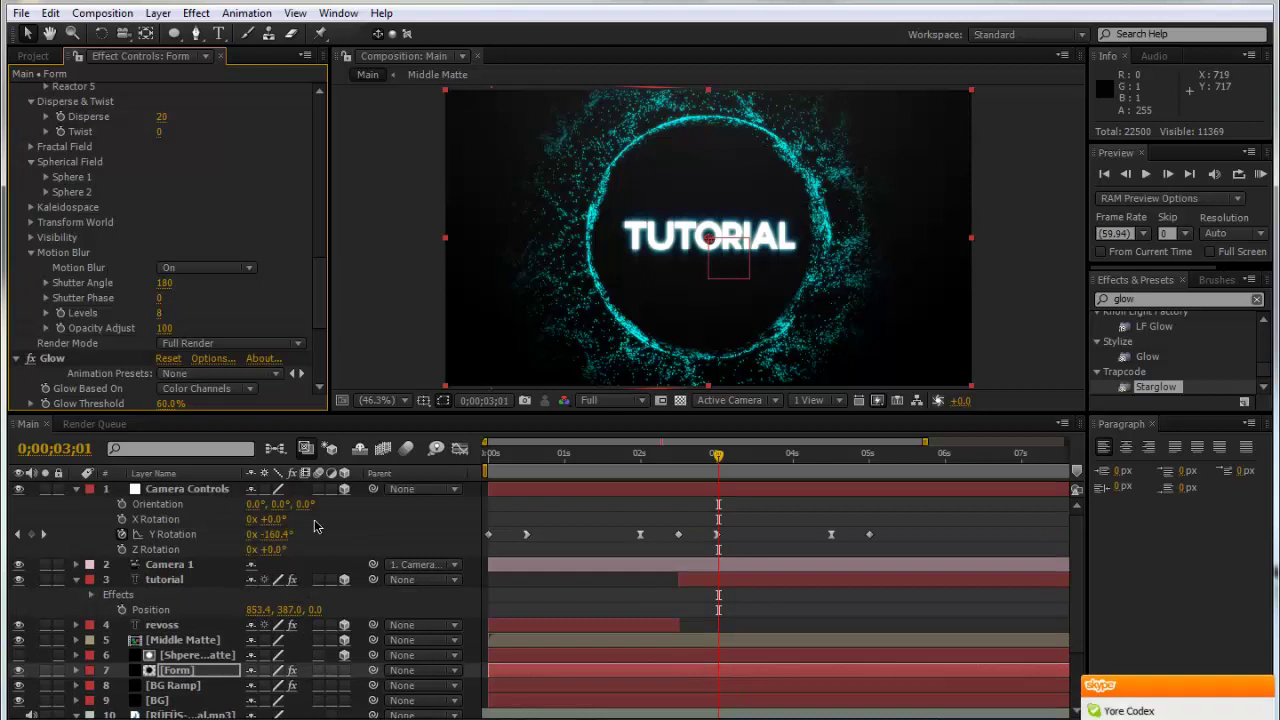